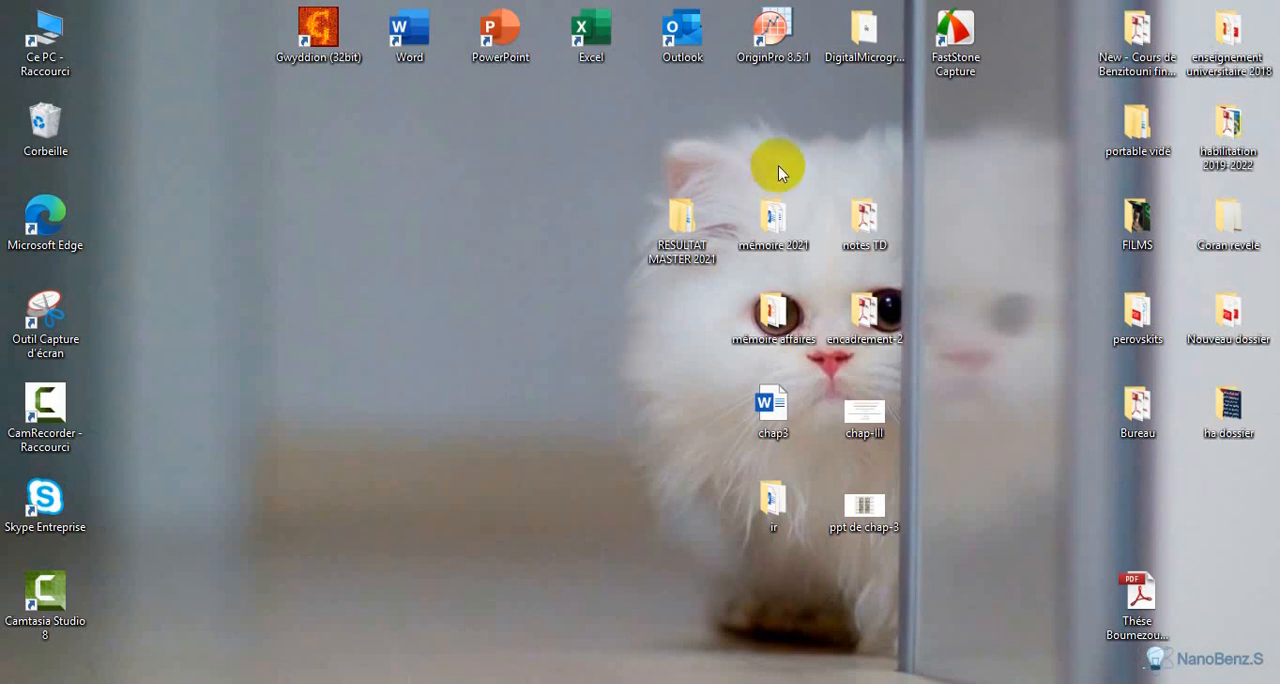
Launch OriginPro 8.5.1, dismiss the startup tips and maximize the empty Book1 worksheet
double_click(789, 42)
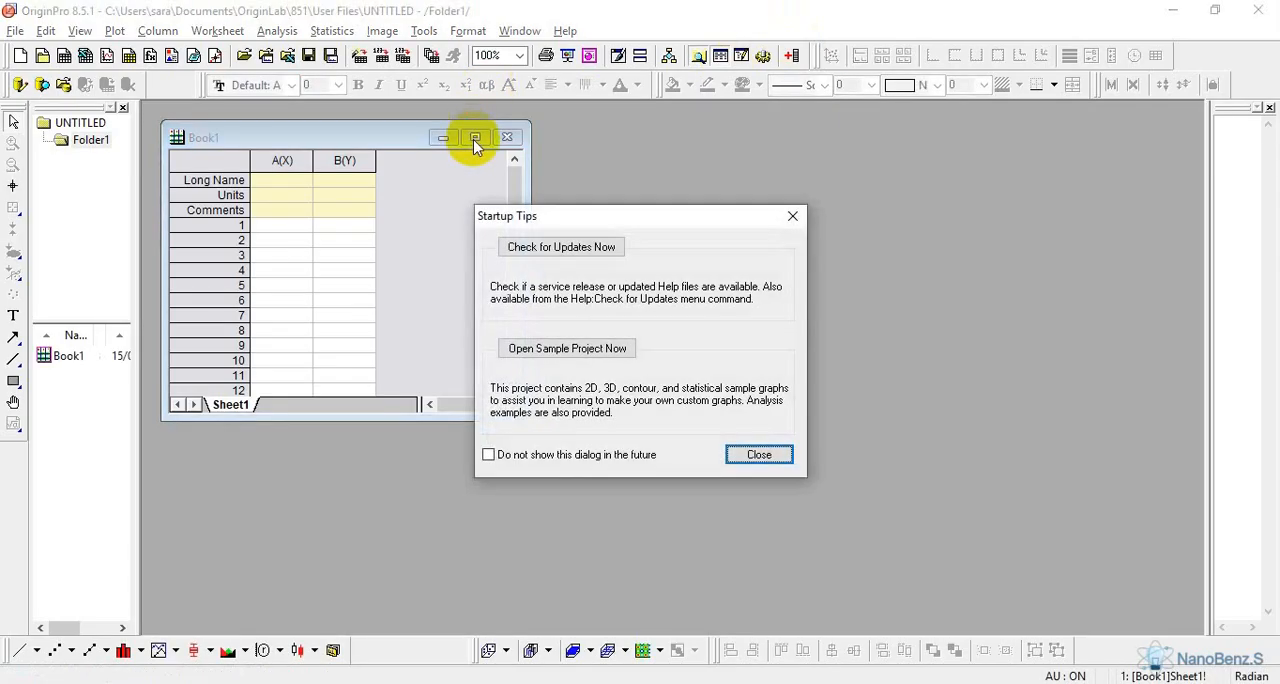
click(792, 215)
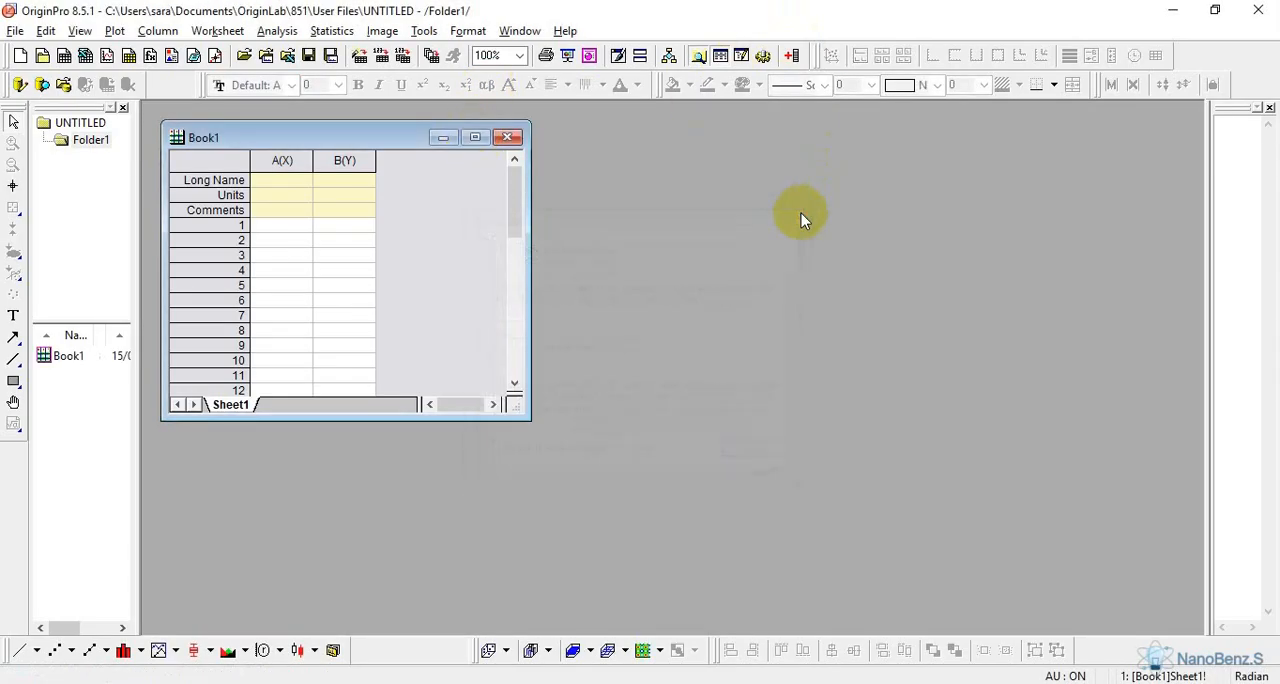
click(475, 137)
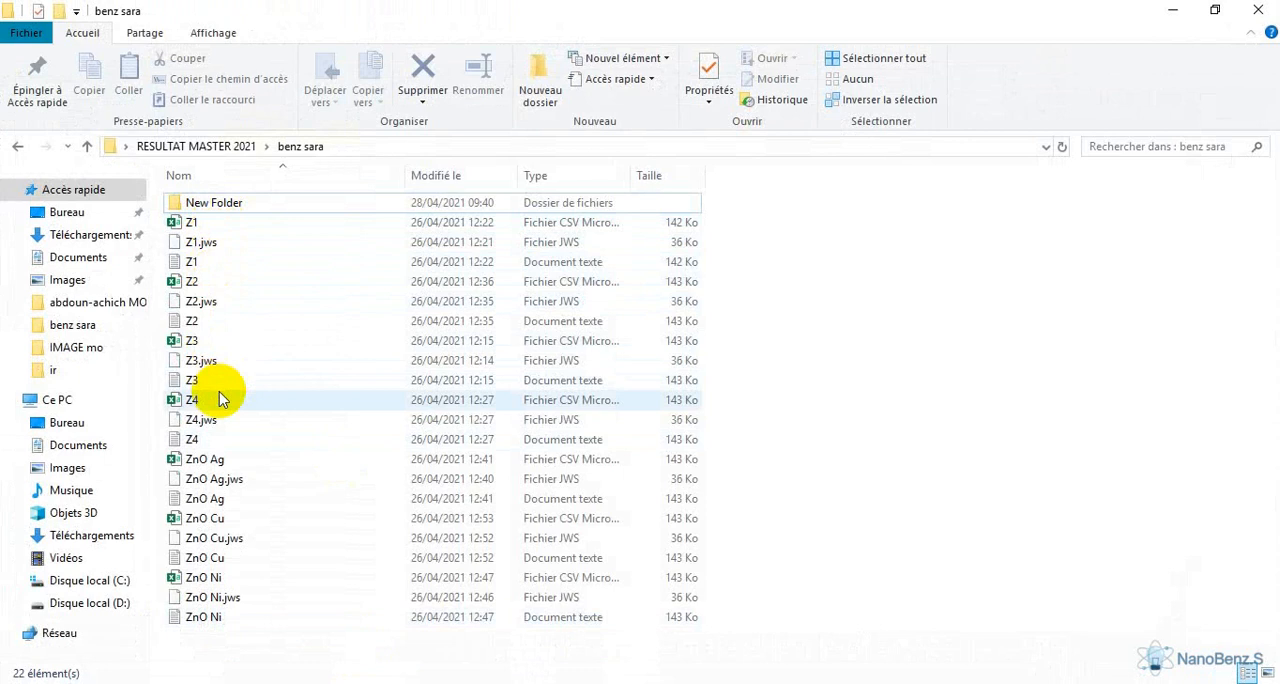
Switch to the results folder, open the Z1 CSV file in Excel and dismiss the Office licensing notice
click(197, 222)
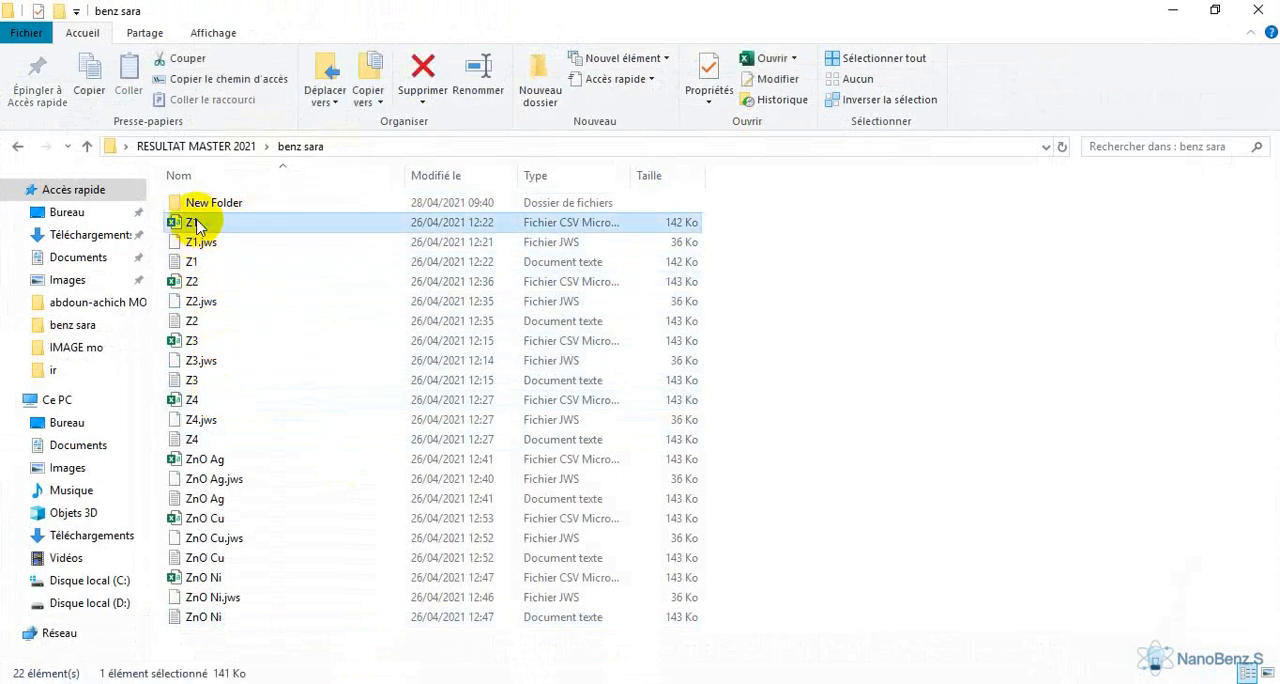
double_click(197, 224)
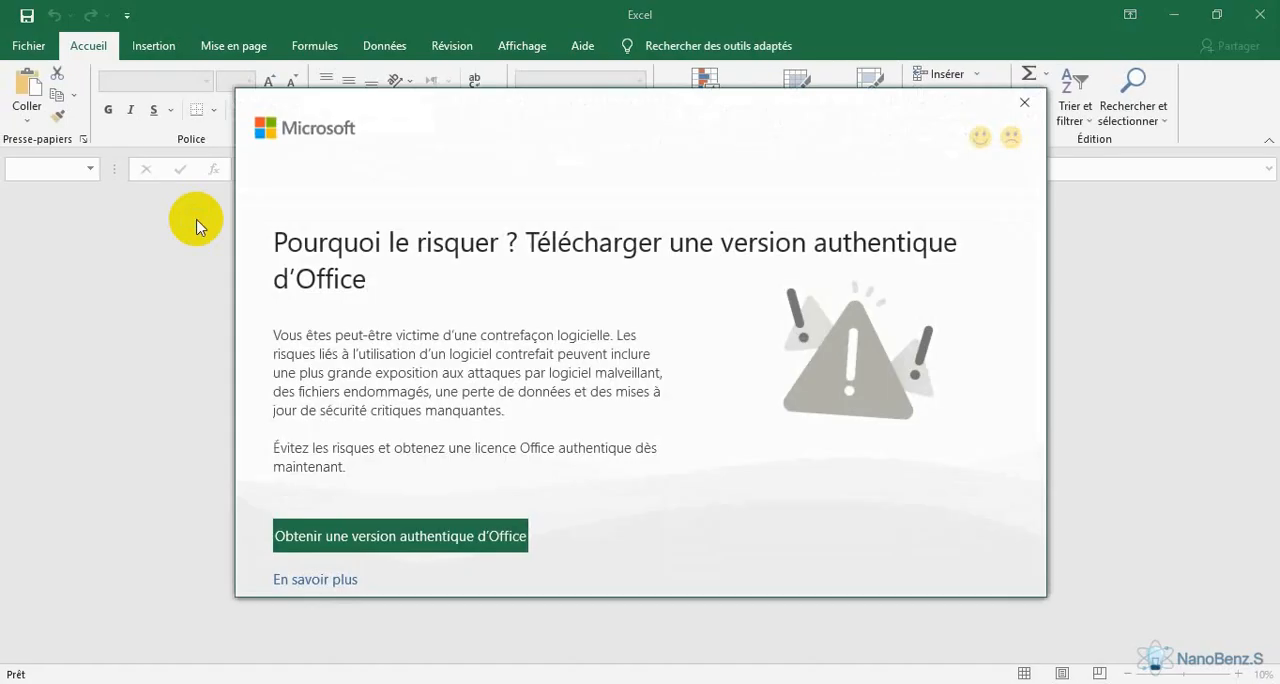
click(1024, 102)
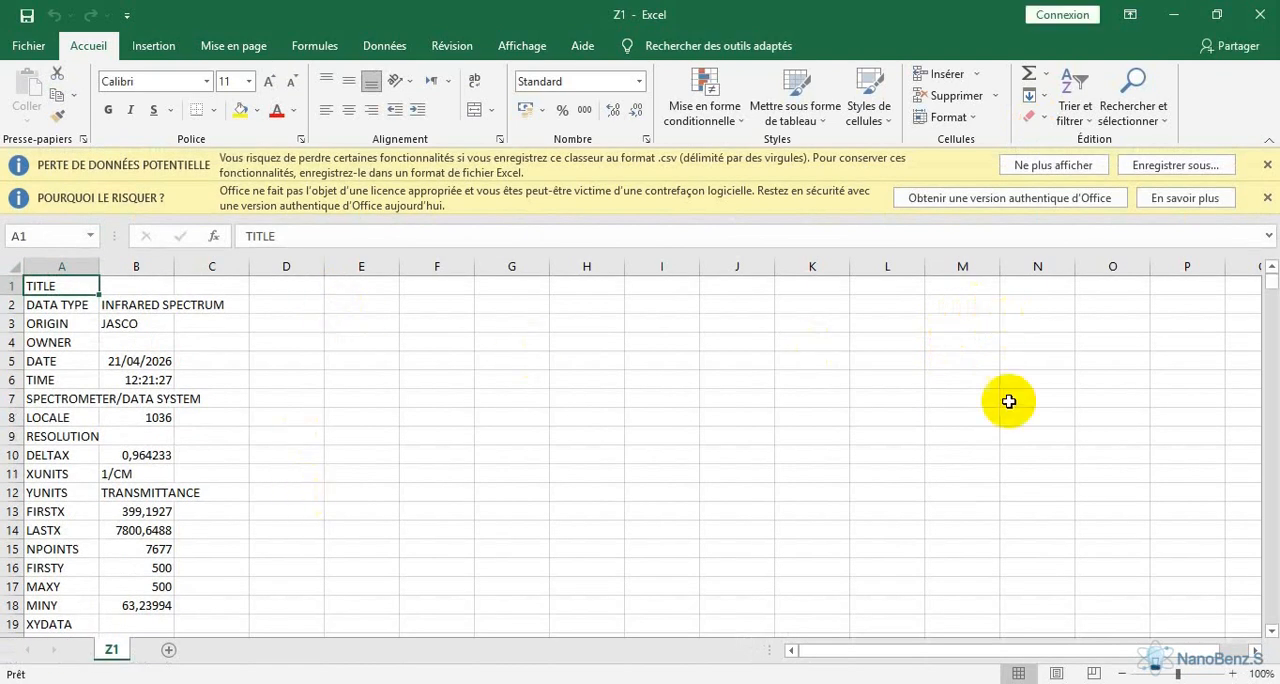
Select all of columns A and B in Z1, then exclude header rows 1 to 19 from the selection
drag(1270, 290, 1270, 283)
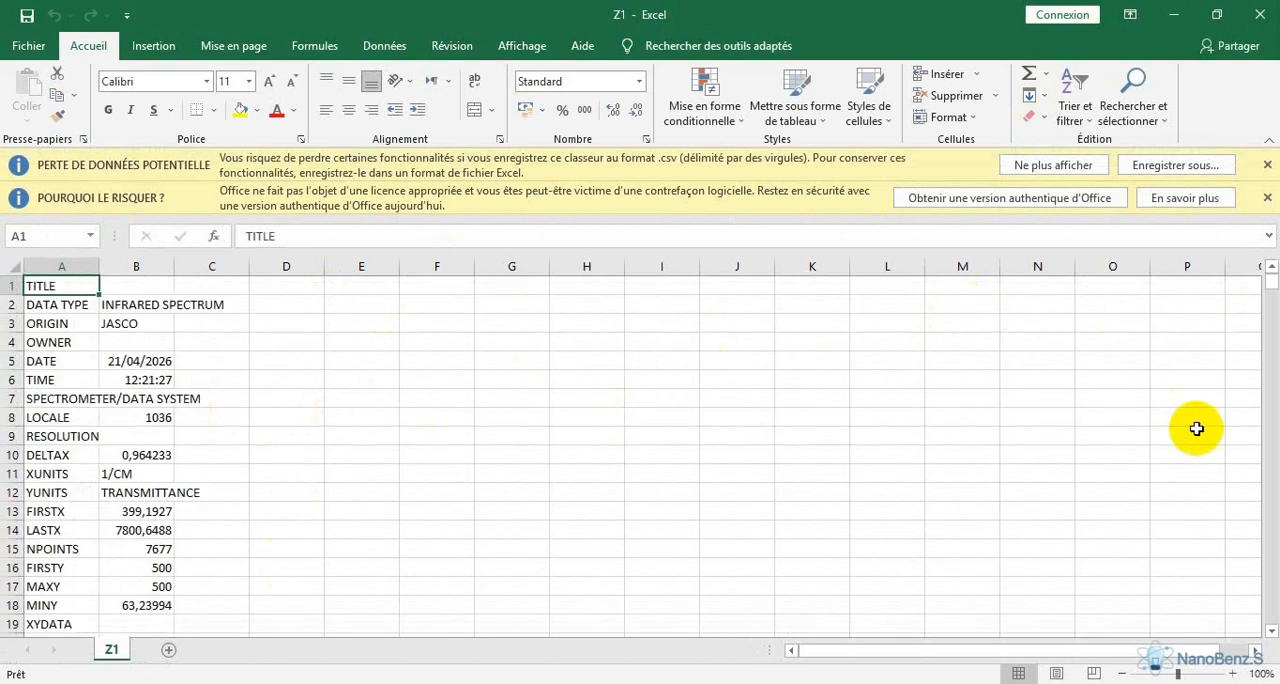
click(1271, 632)
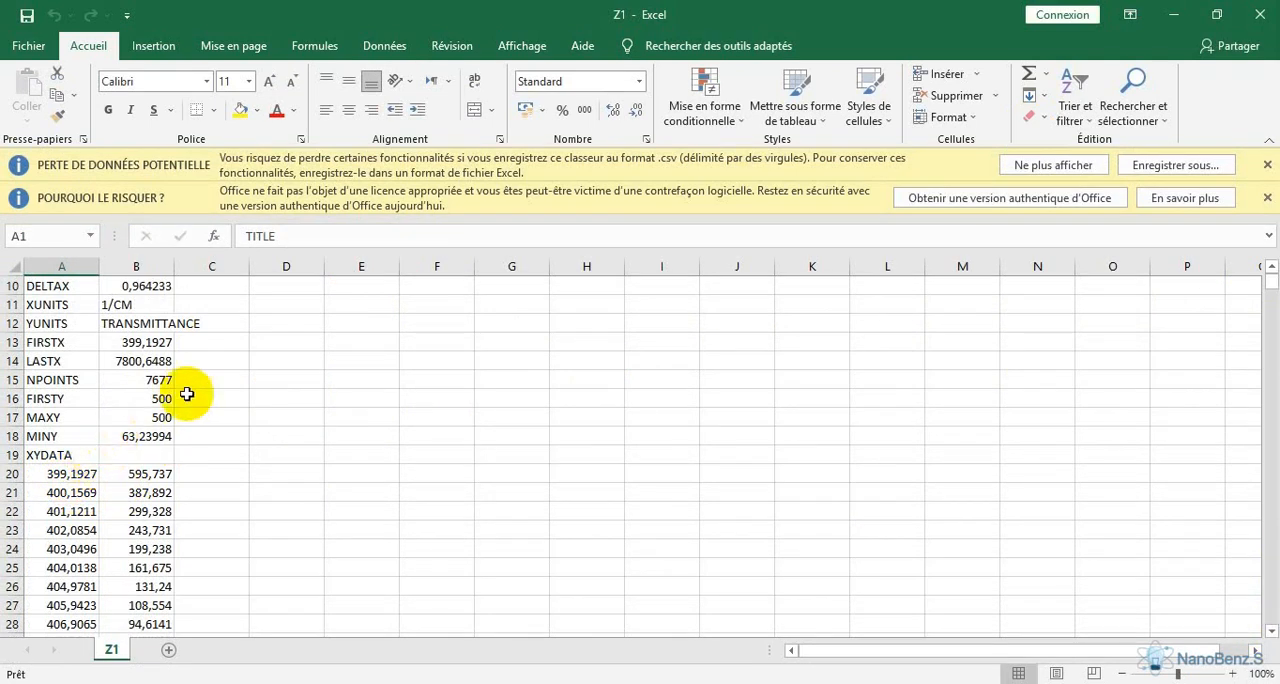
drag(62, 266, 136, 258)
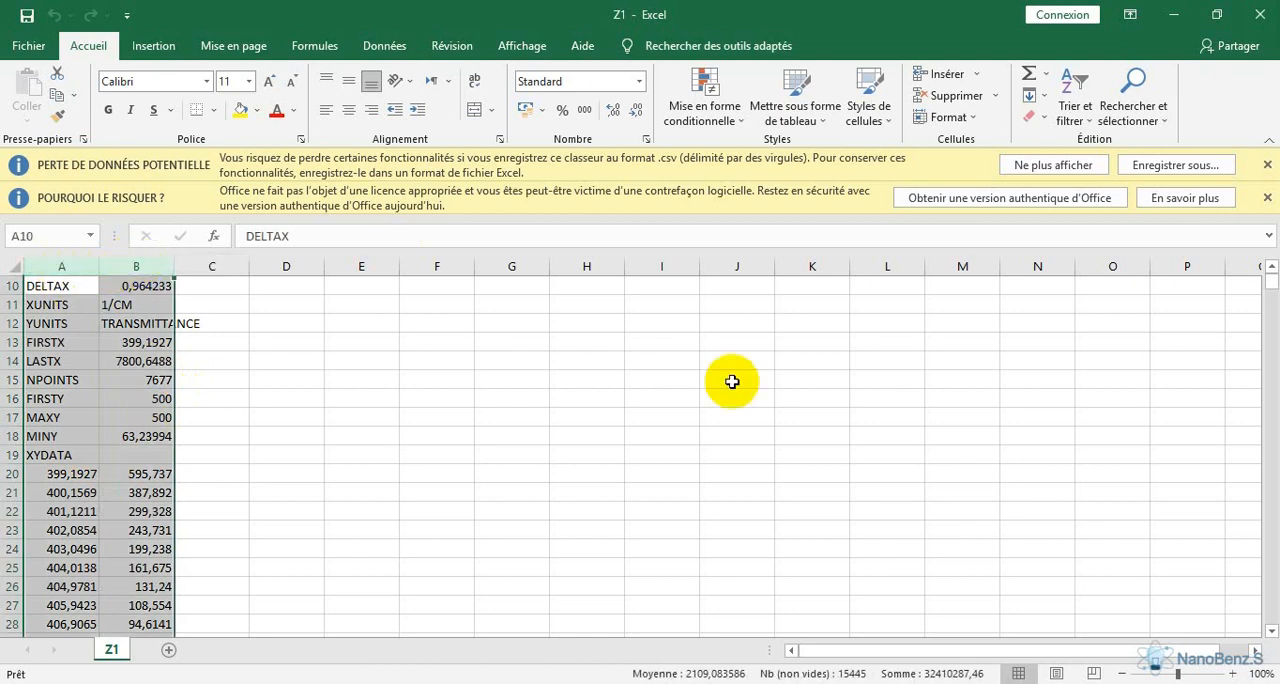
drag(1271, 284, 1268, 278)
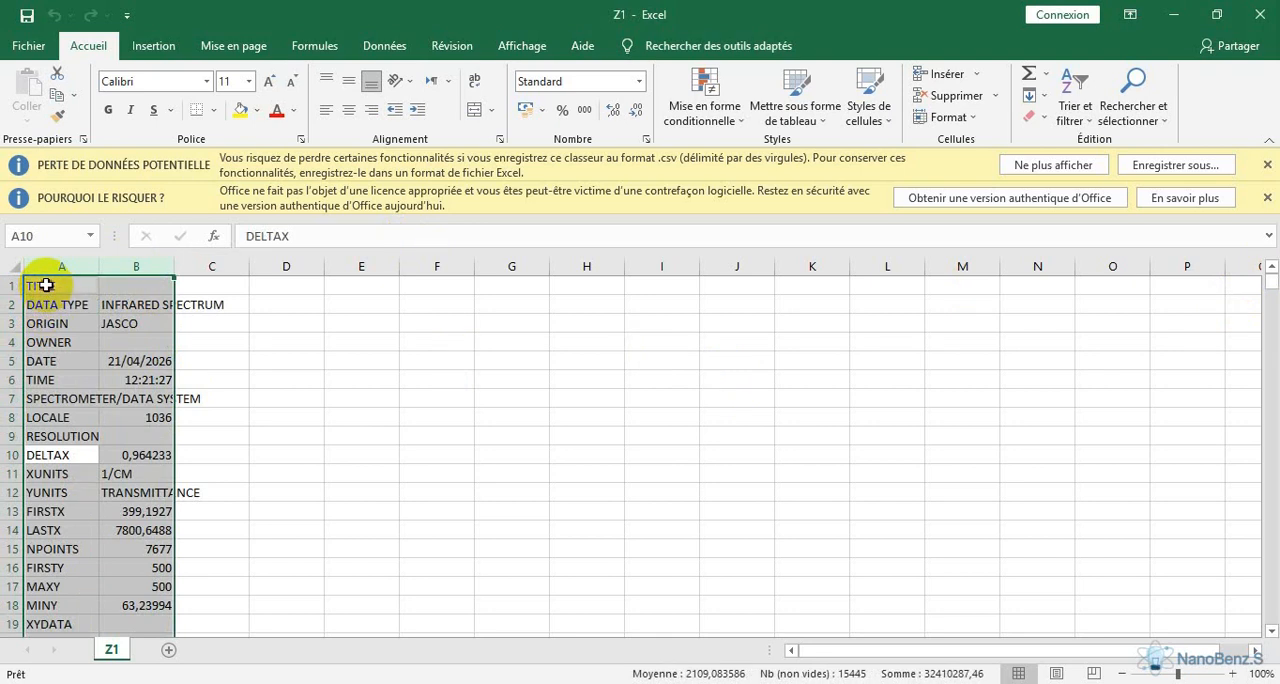
drag(46, 285, 138, 567)
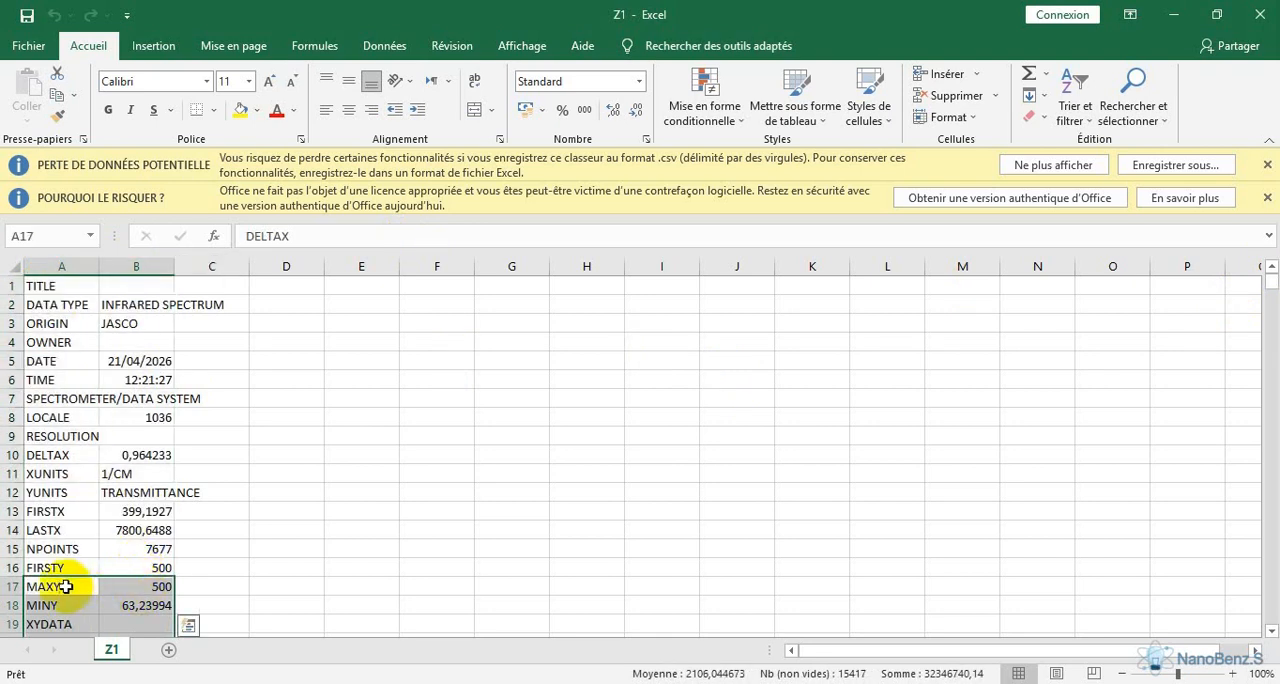
drag(65, 587, 130, 621)
key(ctrl)
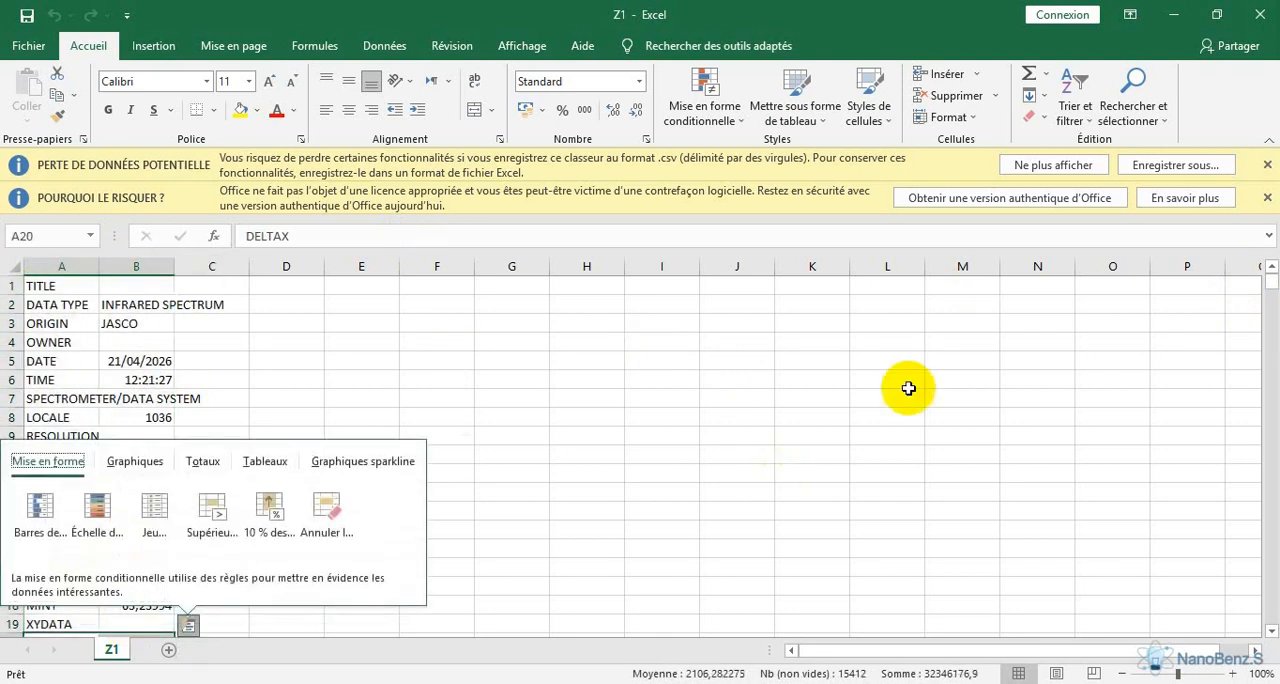
Exclude the measurement information in rows 7718 to 7736 at the end of Z1 from the selection
drag(1272, 634, 1272, 634)
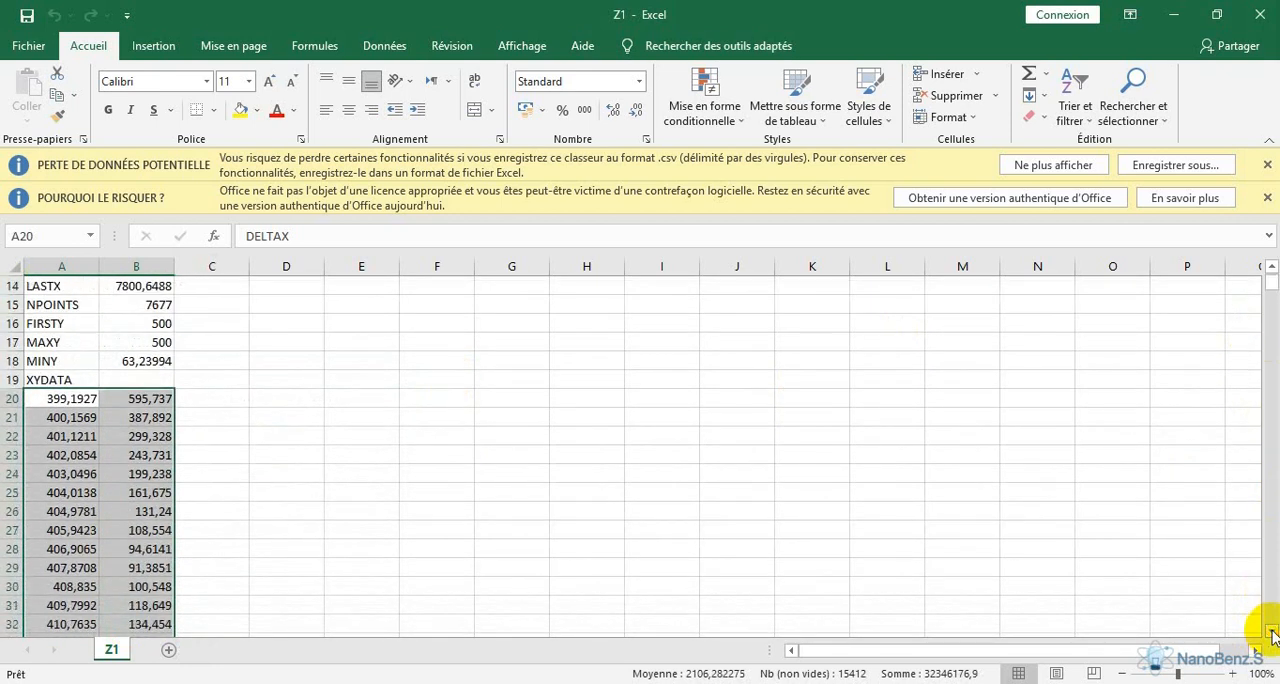
drag(1271, 281, 1268, 636)
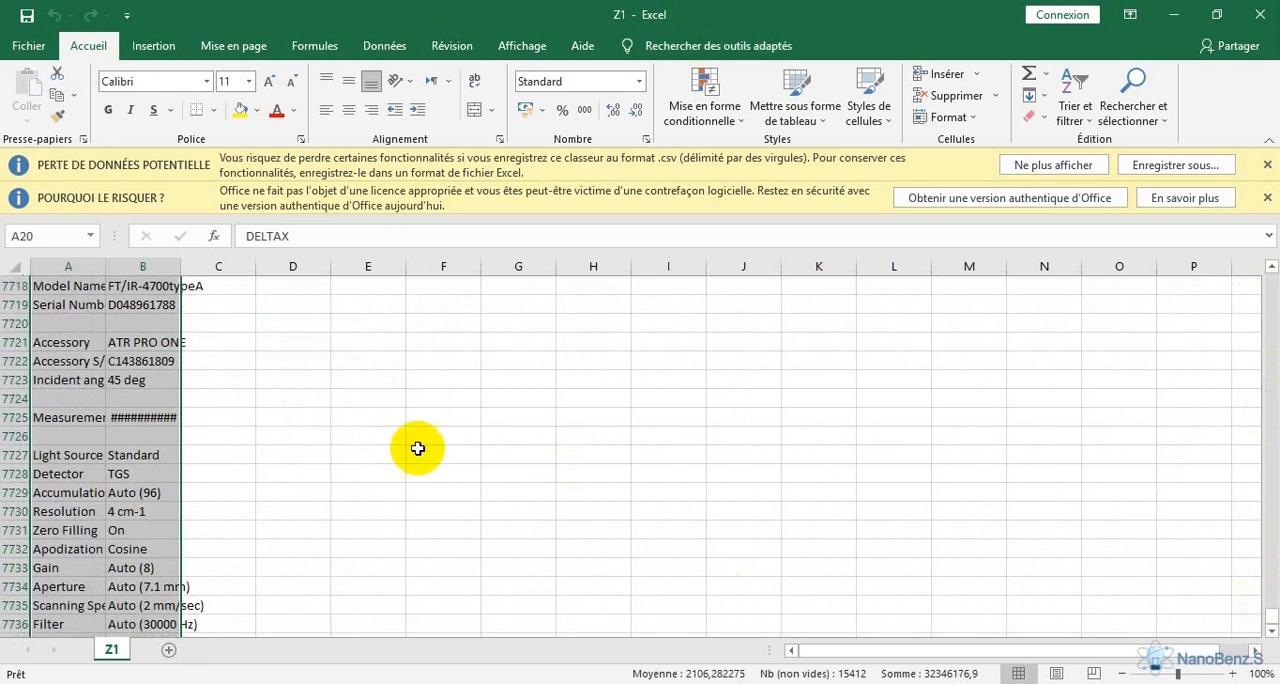
mouse_move(46, 289)
mouse_down()
mouse_move(189, 603)
mouse_move(138, 625)
mouse_up()
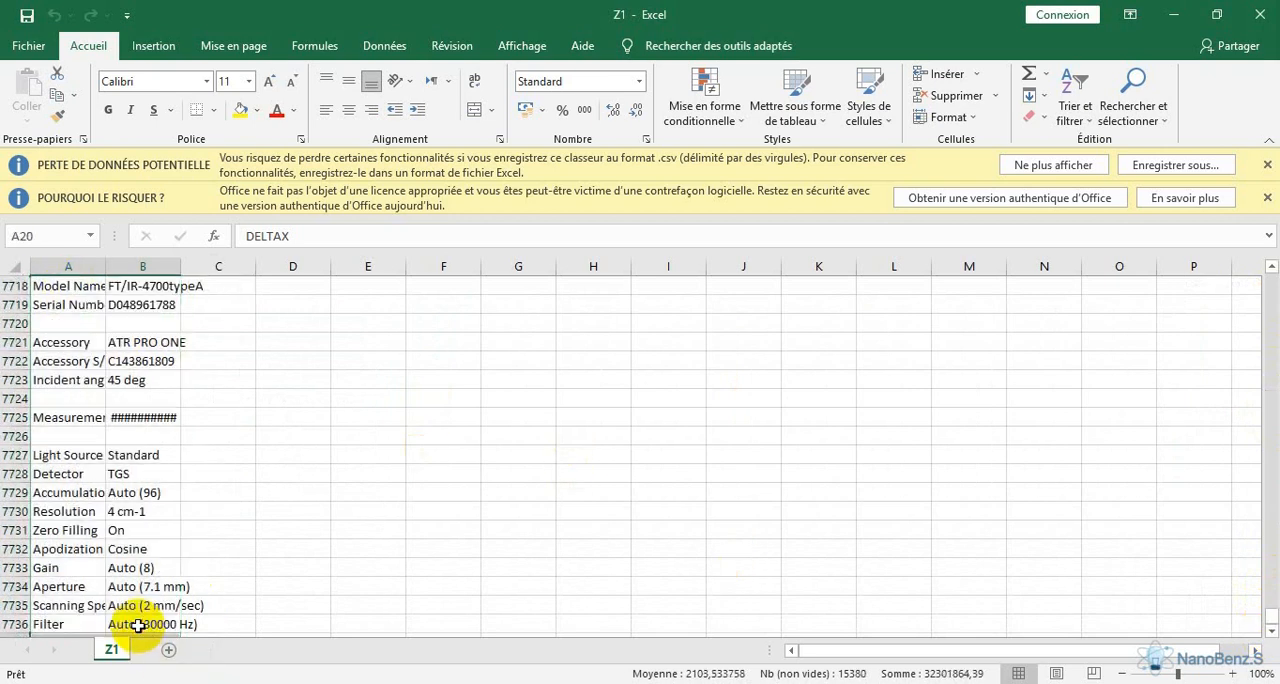
click(1271, 630)
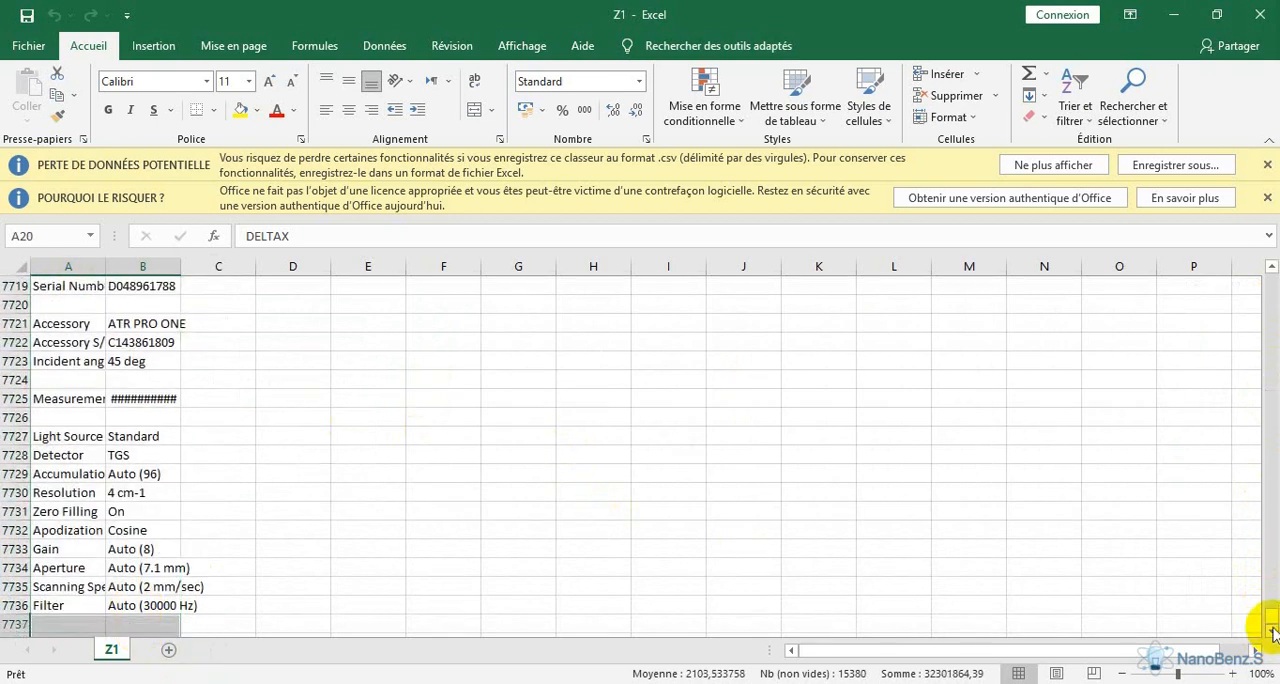
Exclude rows 7697 to 7717 below the last XY data point from the selection, keeping only the spectrum values
click(1271, 266)
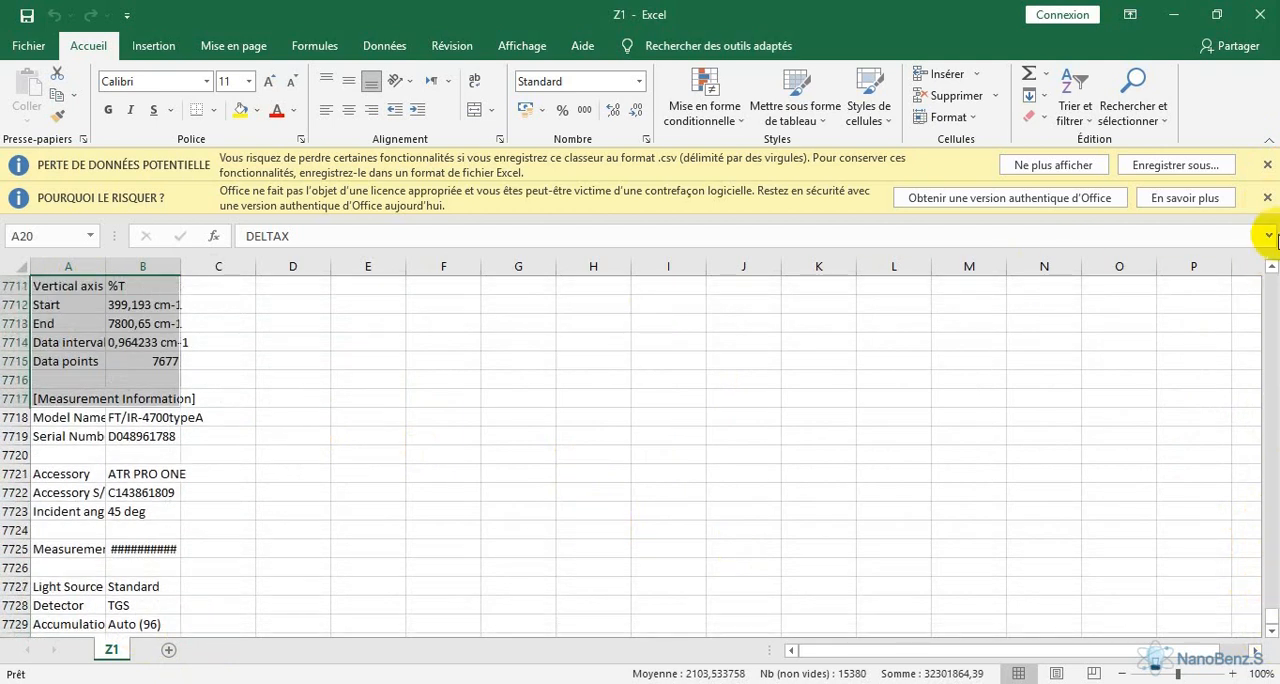
click(1271, 266)
click(1271, 266)
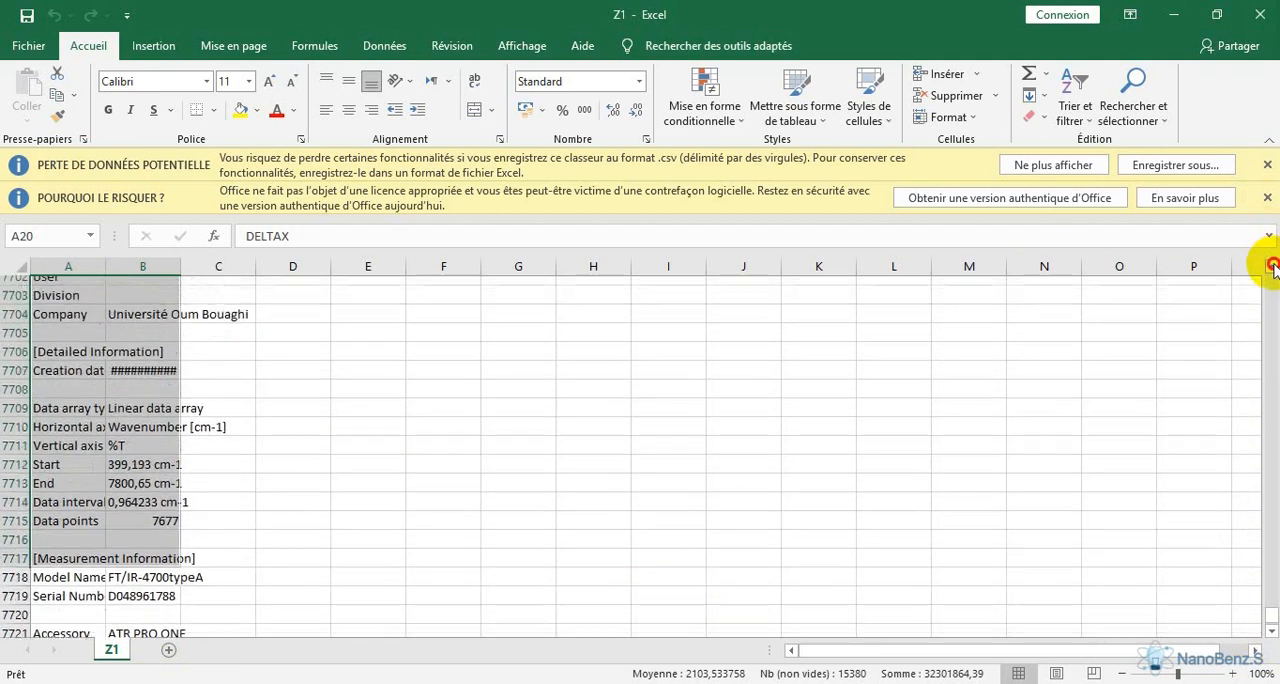
click(1271, 266)
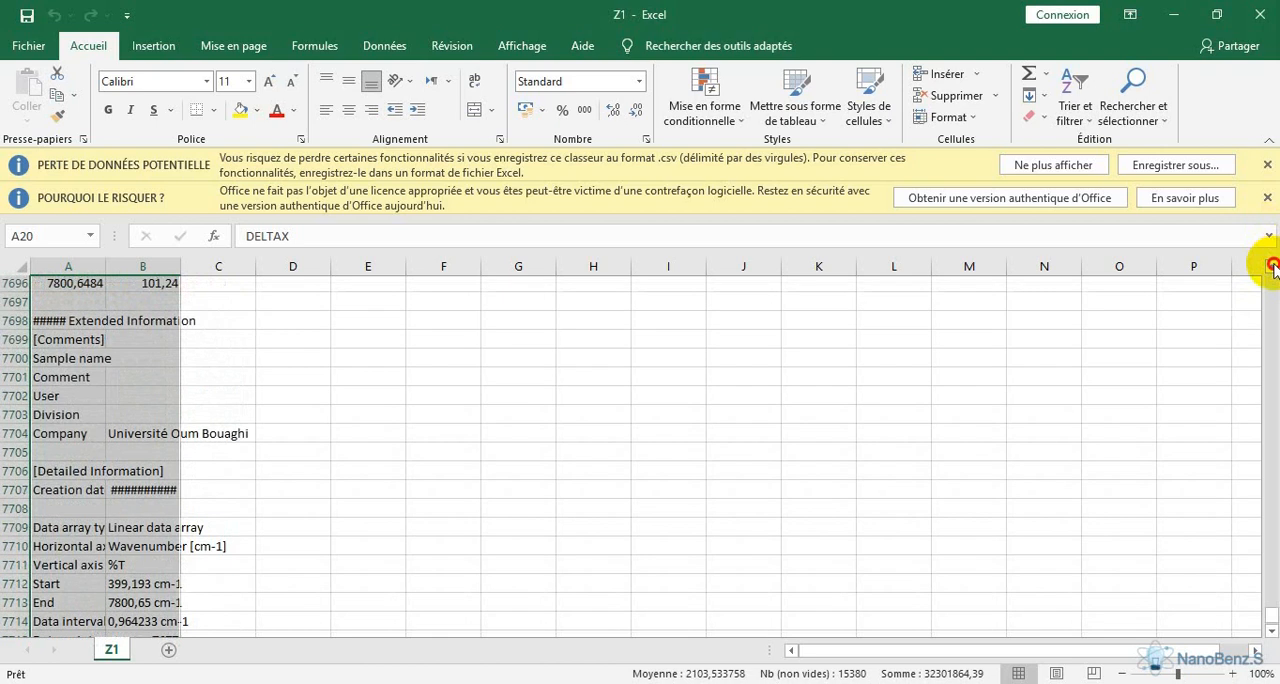
drag(67, 343, 166, 618)
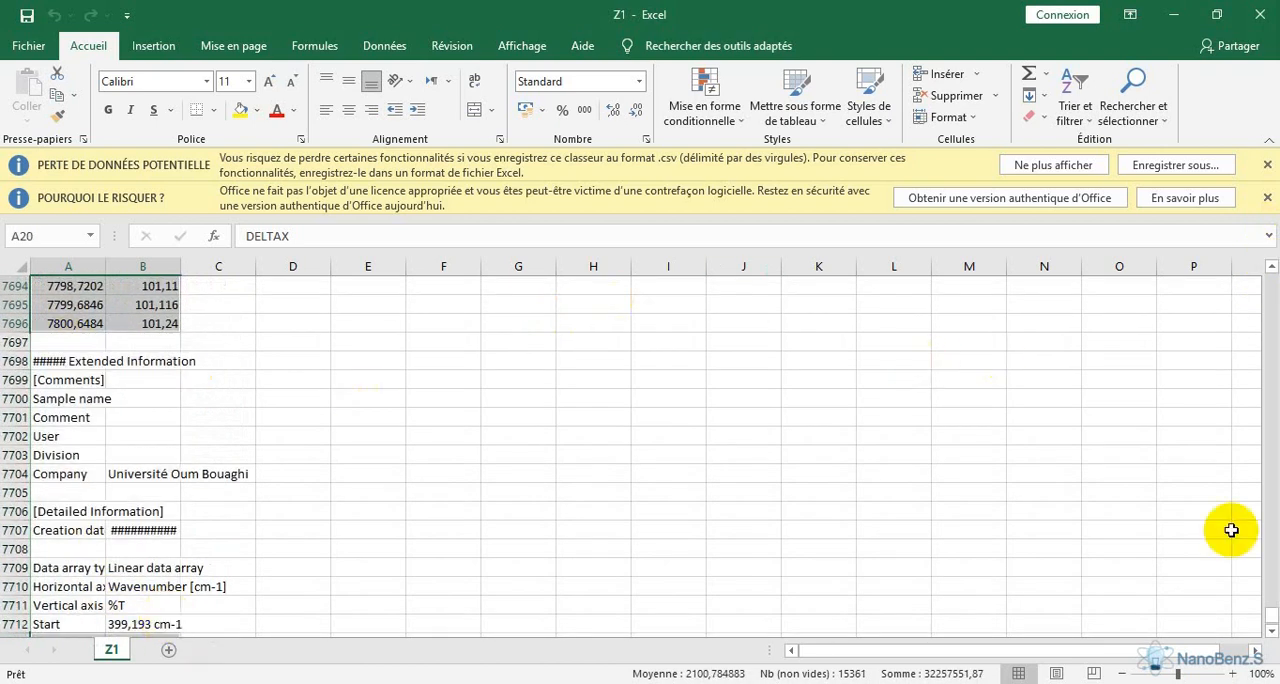
click(1271, 630)
click(1271, 630)
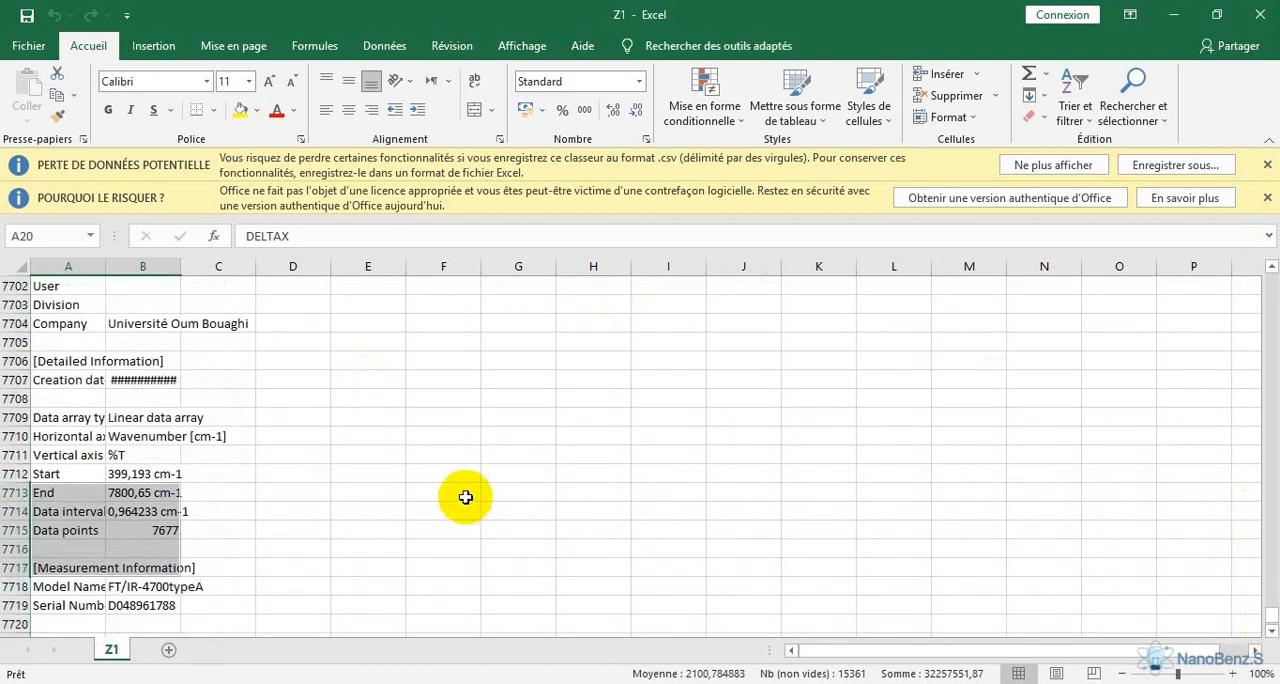
drag(56, 496, 140, 567)
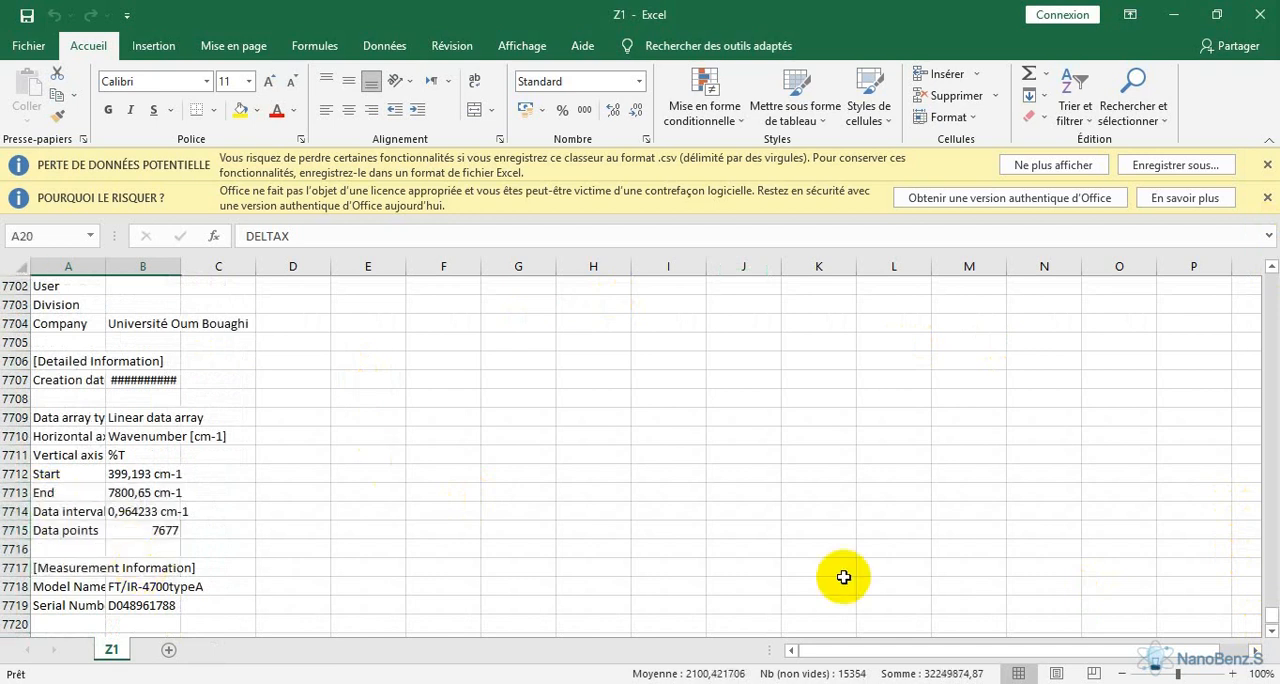
click(1271, 266)
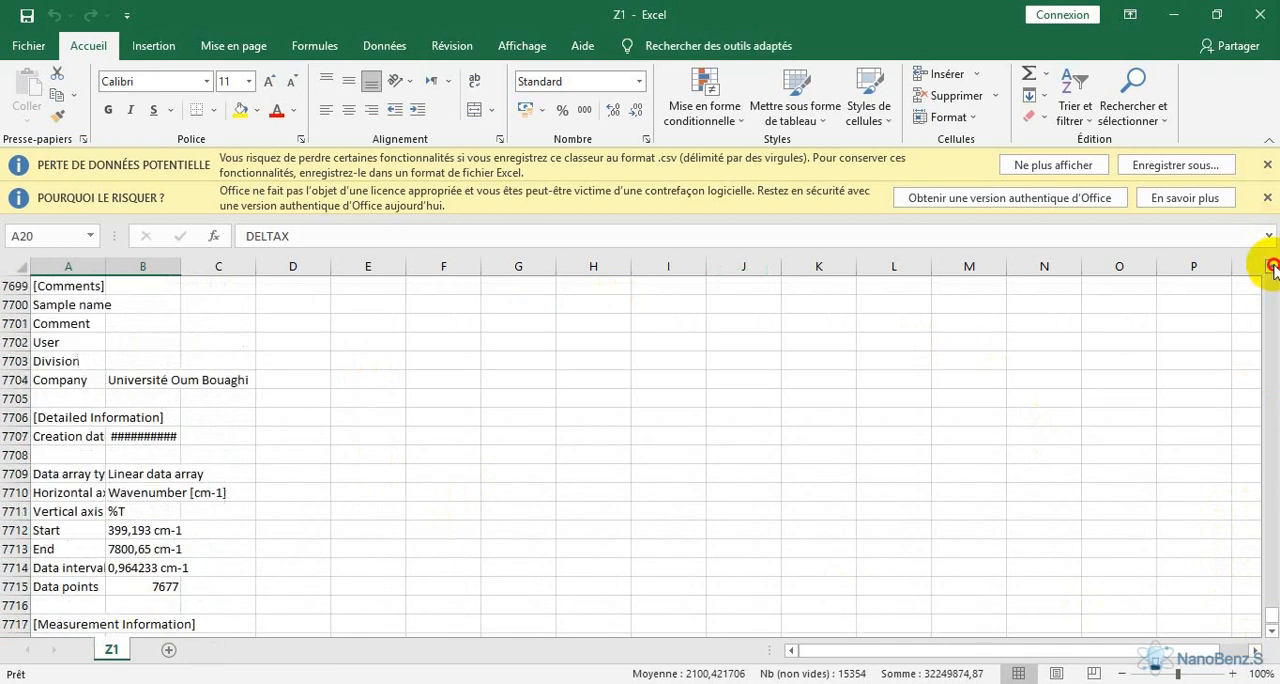
Copy the selected Z1 spectrum data and paste it into columns A(X) and B(Y) of Book1 in OriginPro
right_click(171, 381)
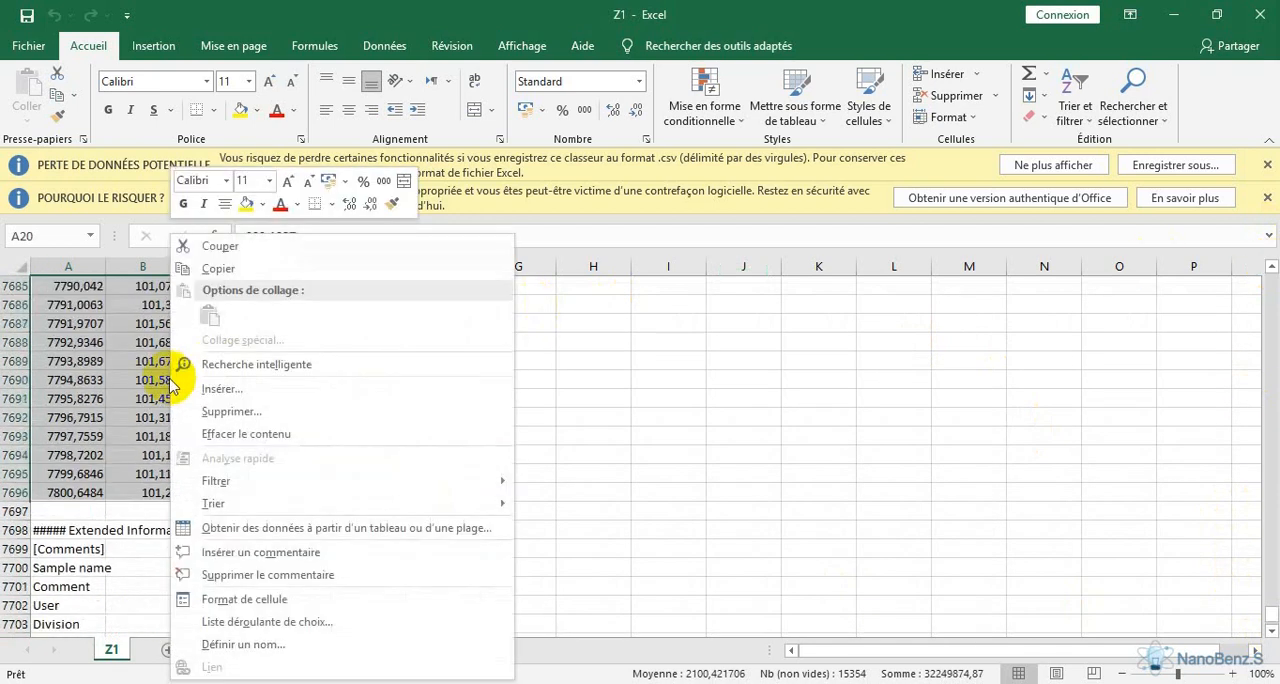
click(216, 268)
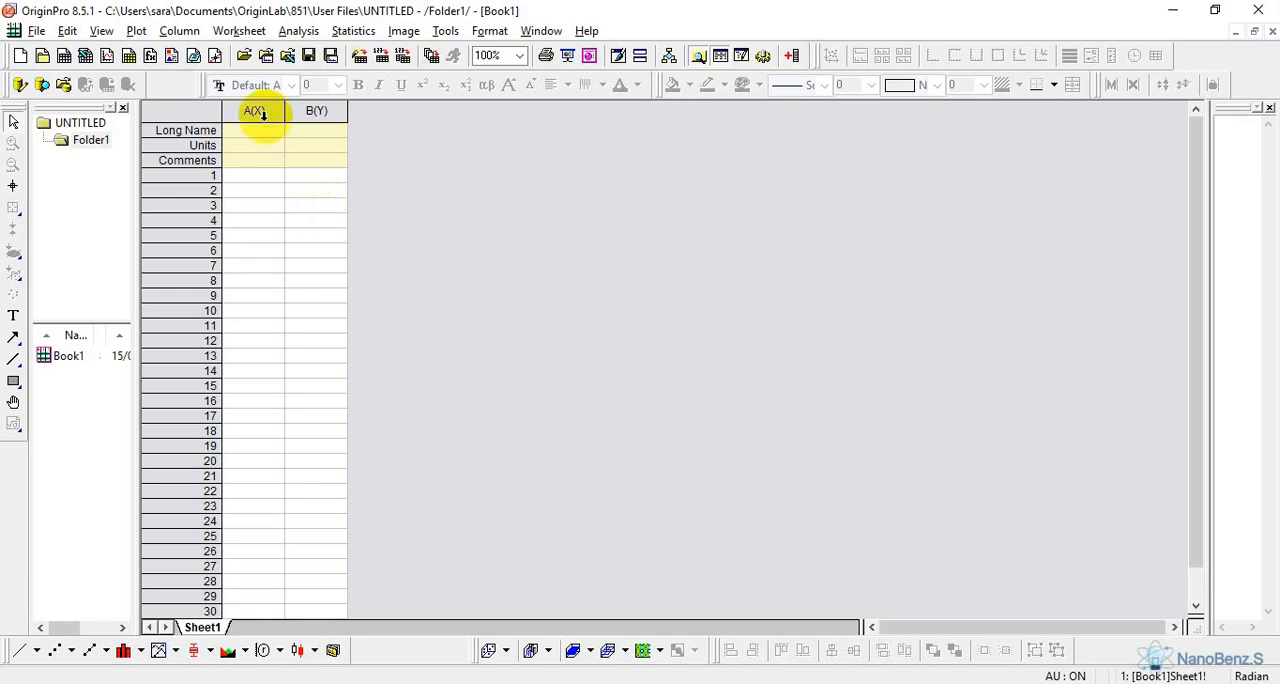
drag(255, 111, 315, 111)
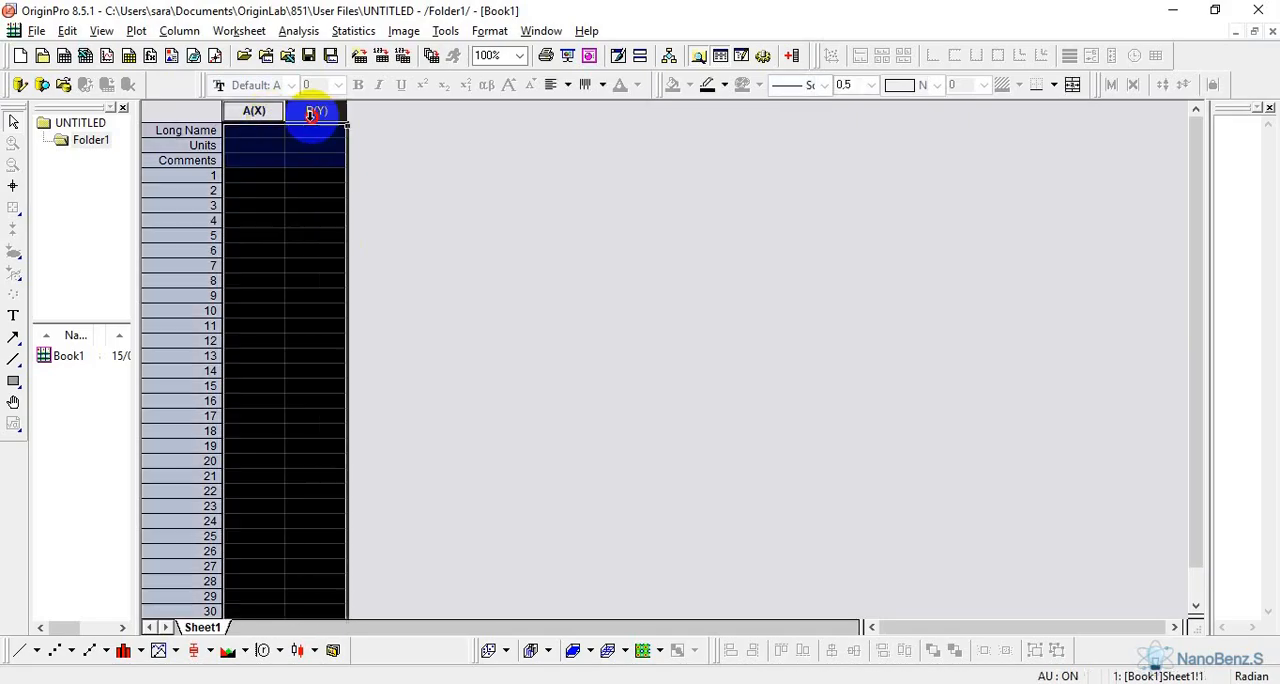
right_click(313, 115)
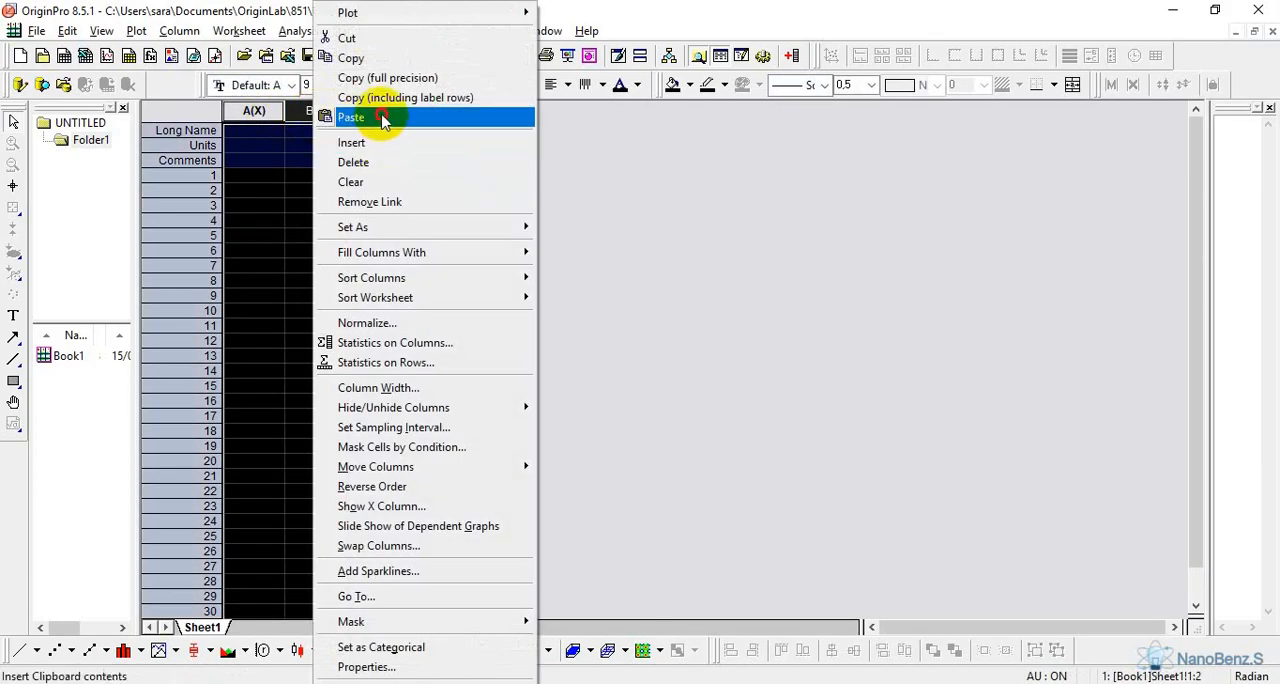
click(378, 116)
Clear the pasted values from the Long Name, Units and Comments rows of both Book1 columns
drag(255, 131, 307, 165)
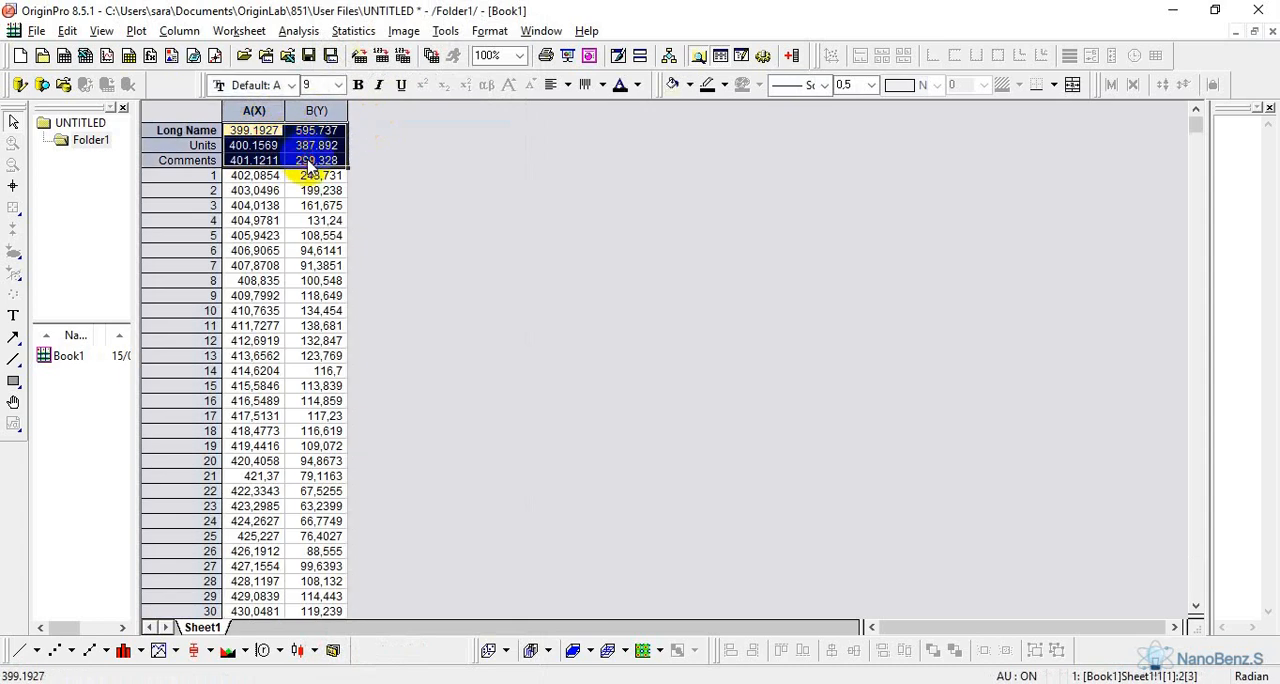
key(Delete)
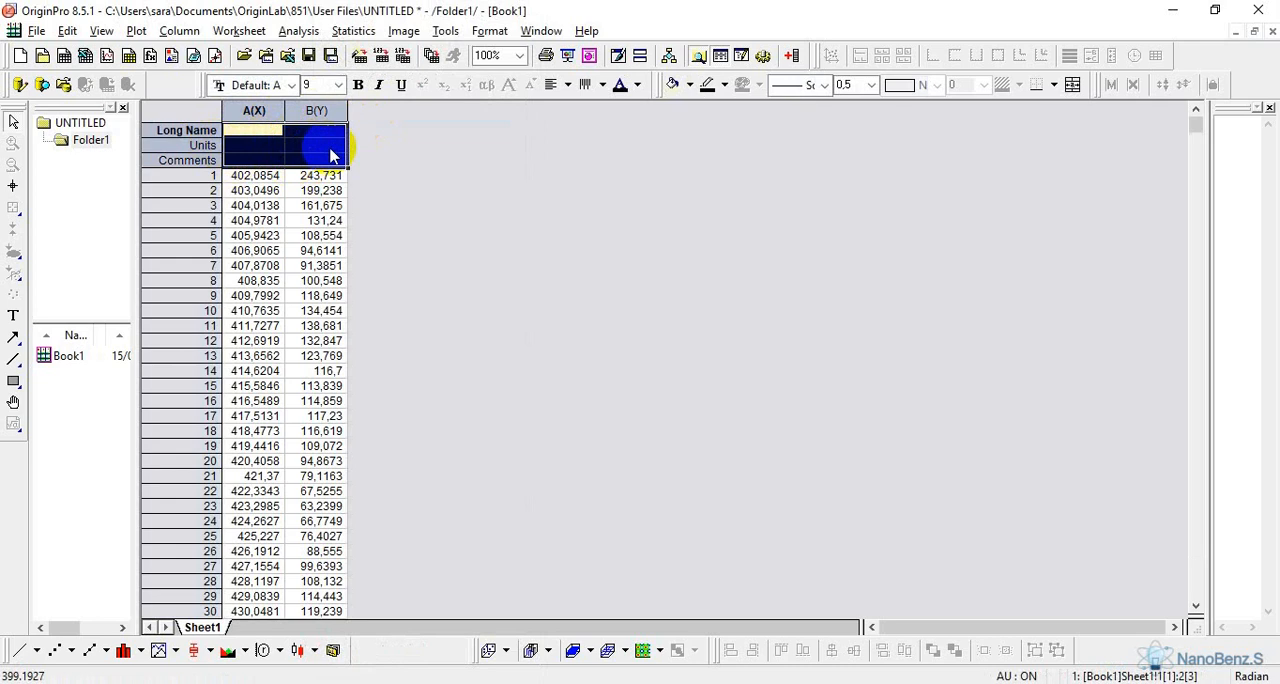
click(385, 185)
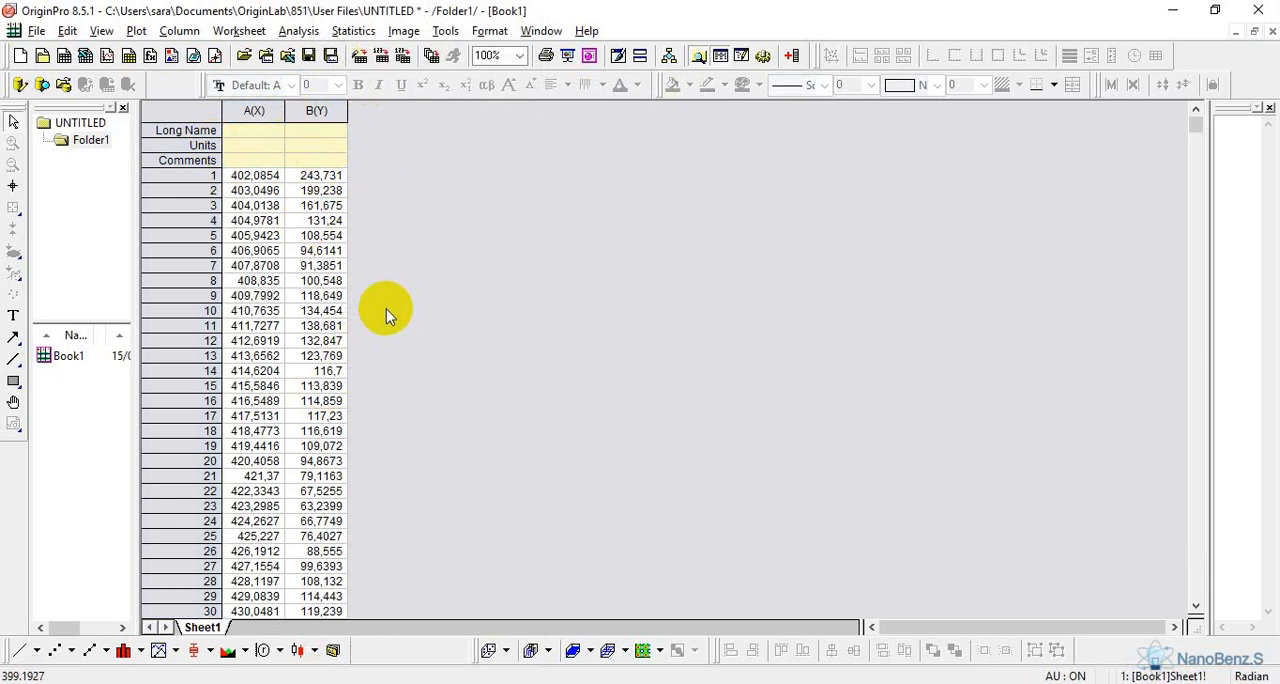
Create three new empty workbooks in the project for the remaining samples
click(66, 57)
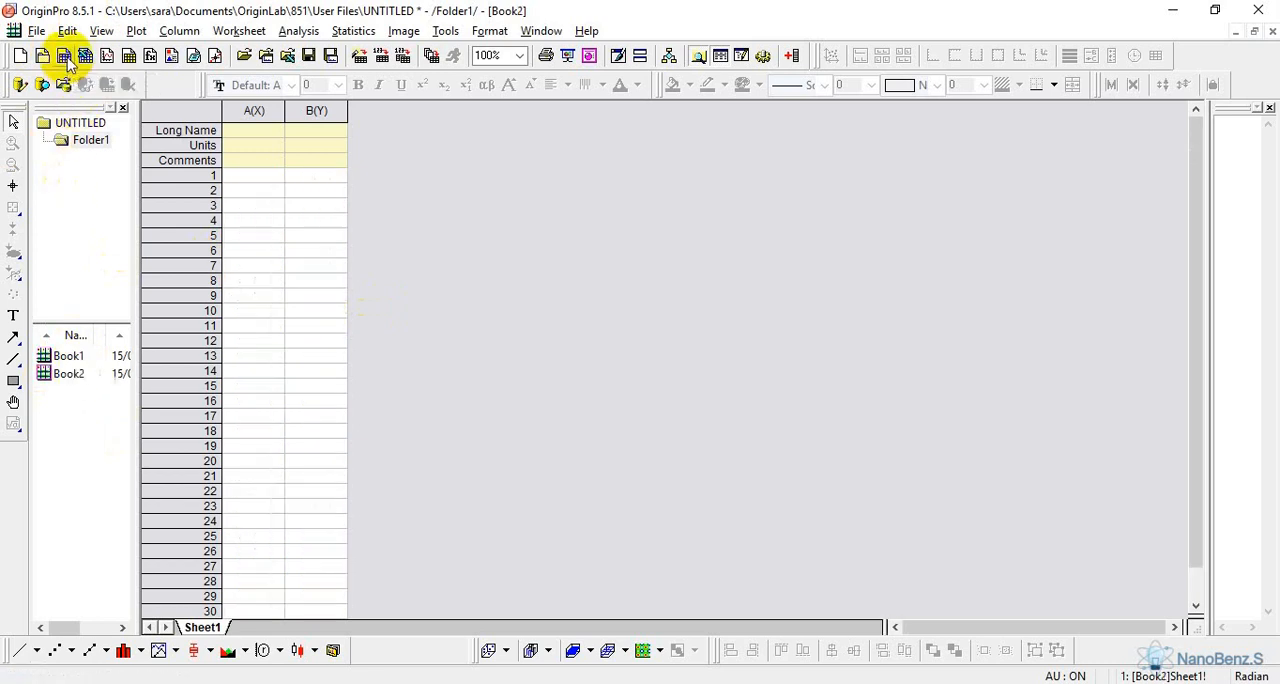
click(66, 57)
click(66, 57)
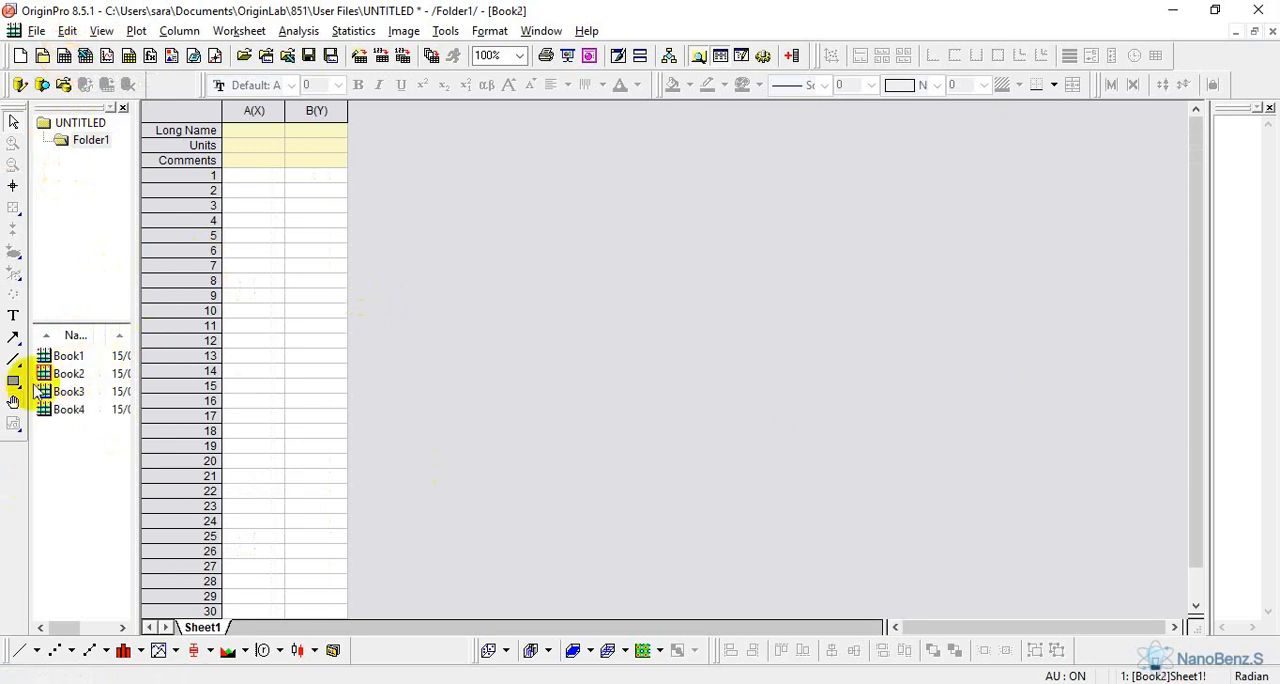
Switch to the Z2 file in Excel and copy its XY data in rows 20 to 7696 of columns A and B
mouse_move(331, 670)
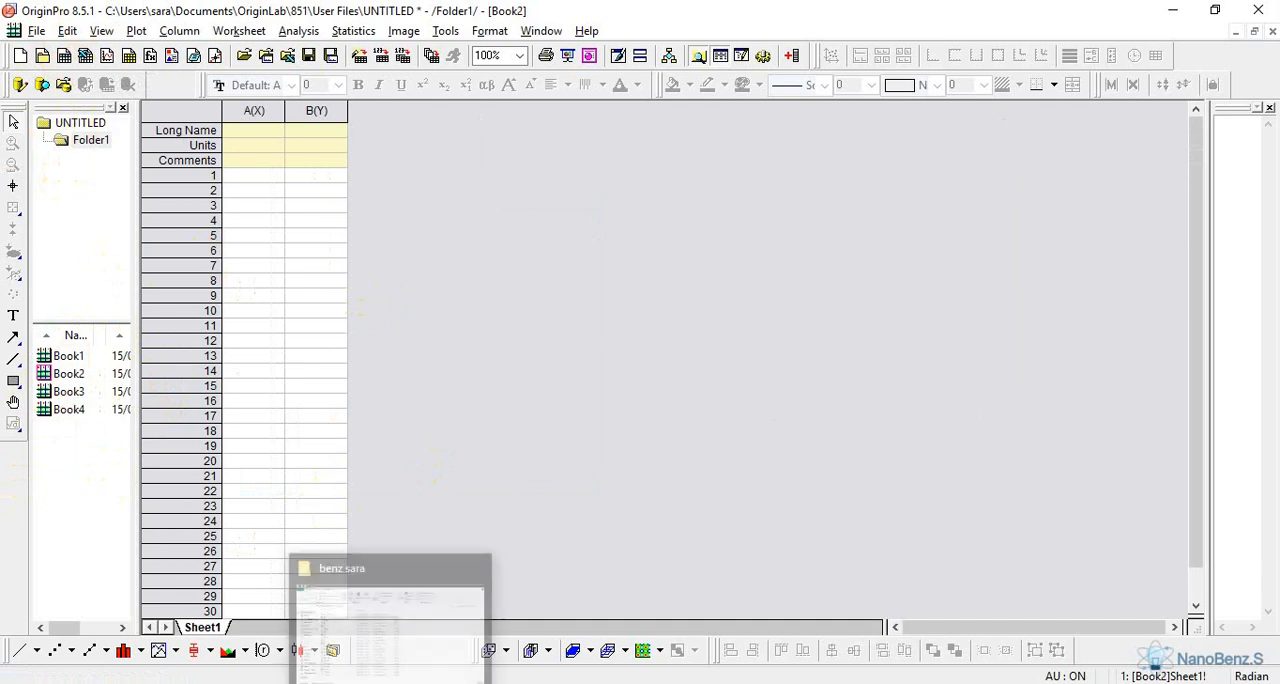
click(360, 640)
click(182, 285)
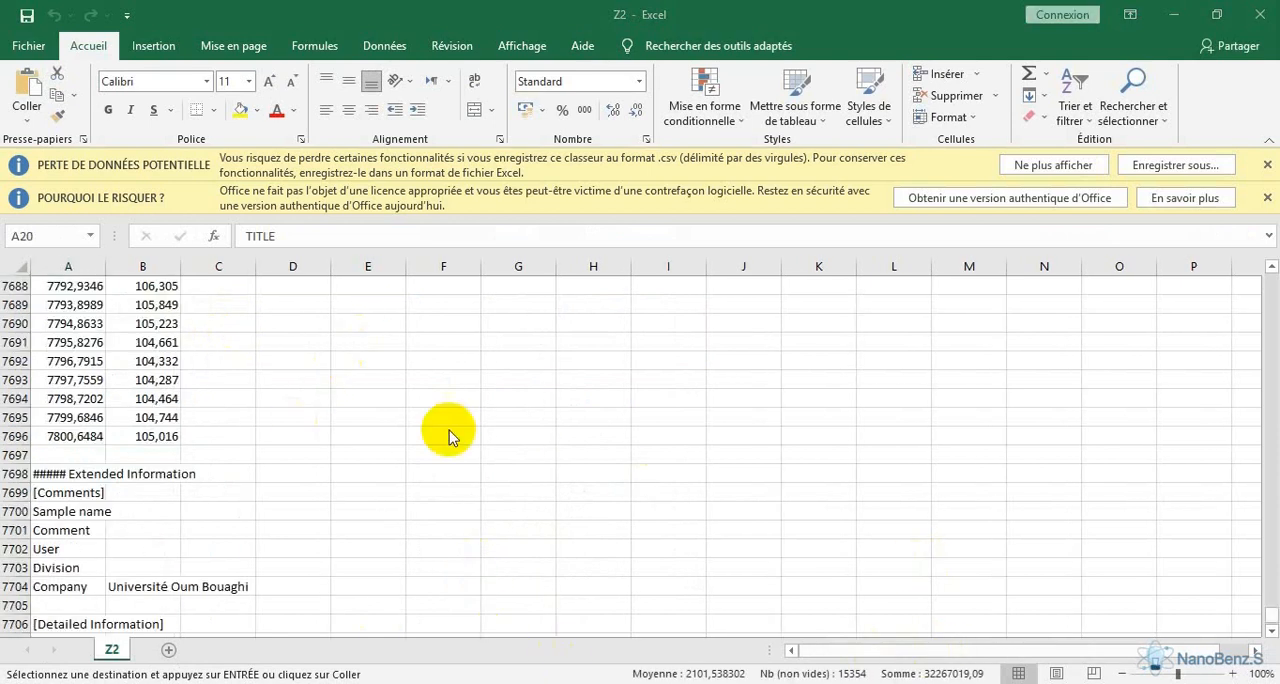
click(121, 384)
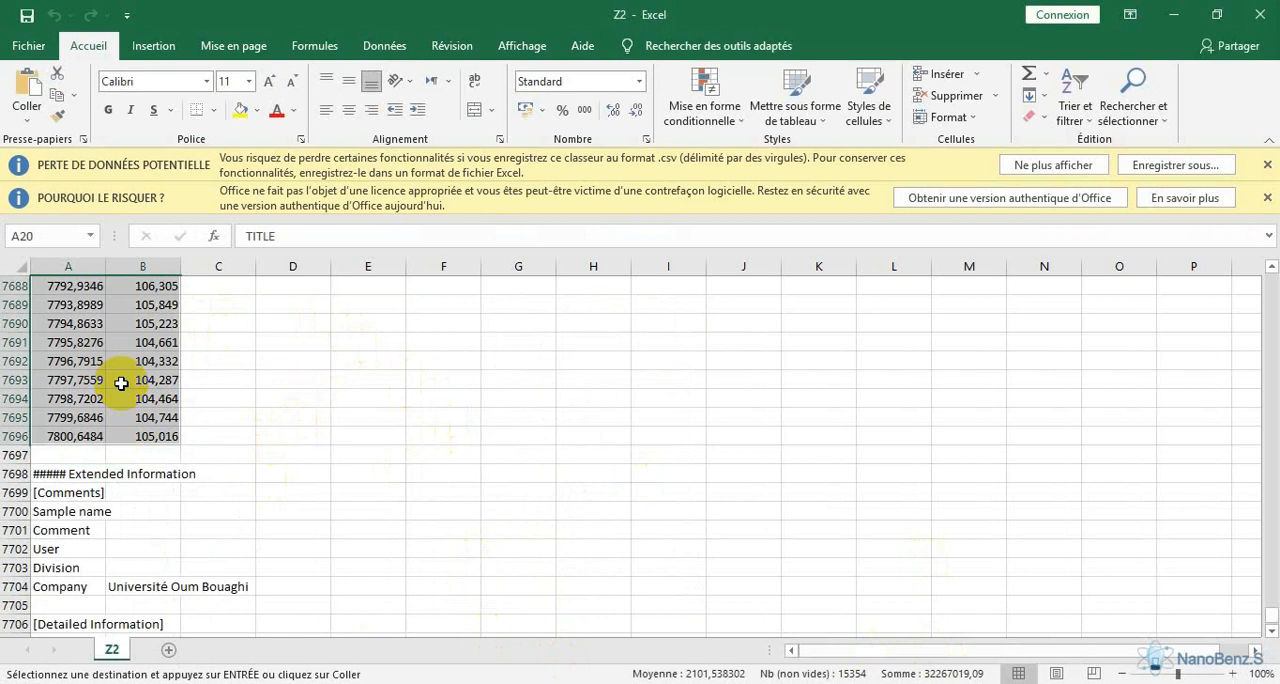
right_click(130, 392)
click(210, 263)
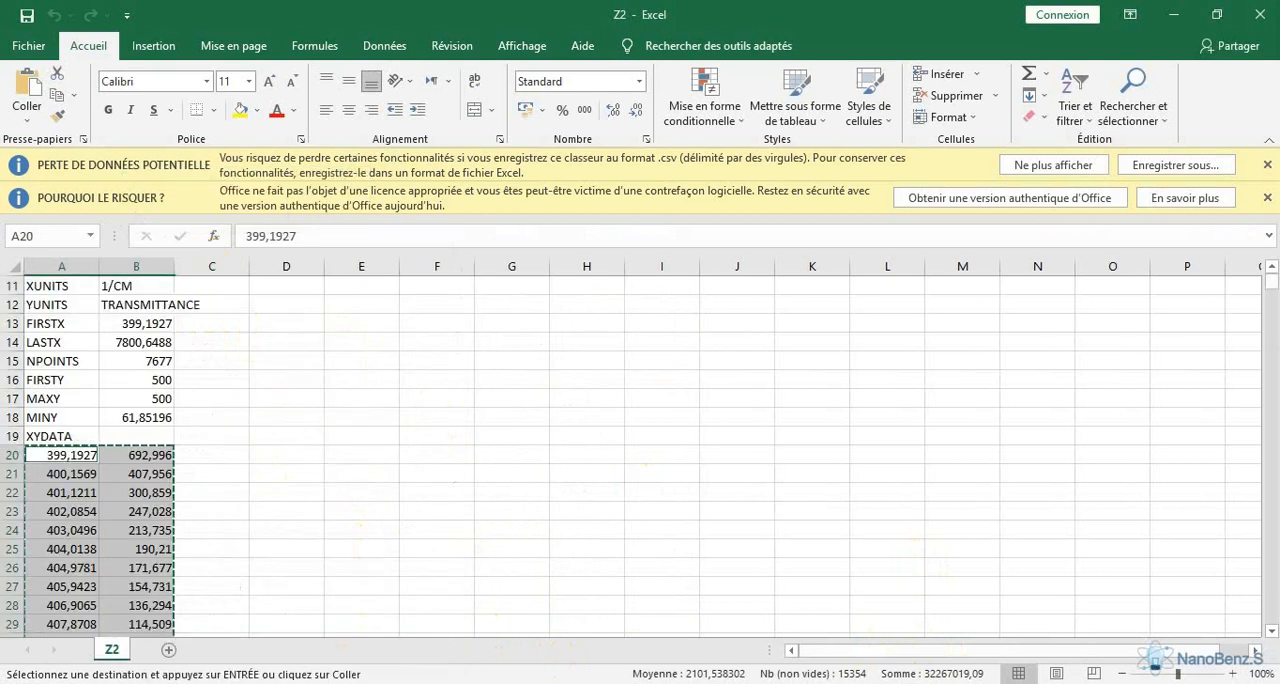
Paste the Z2 data into columns A(X) and B(Y) of Book2 in OriginPro and clear the Long Name, Units and Comments rows
key(alt+Tab)
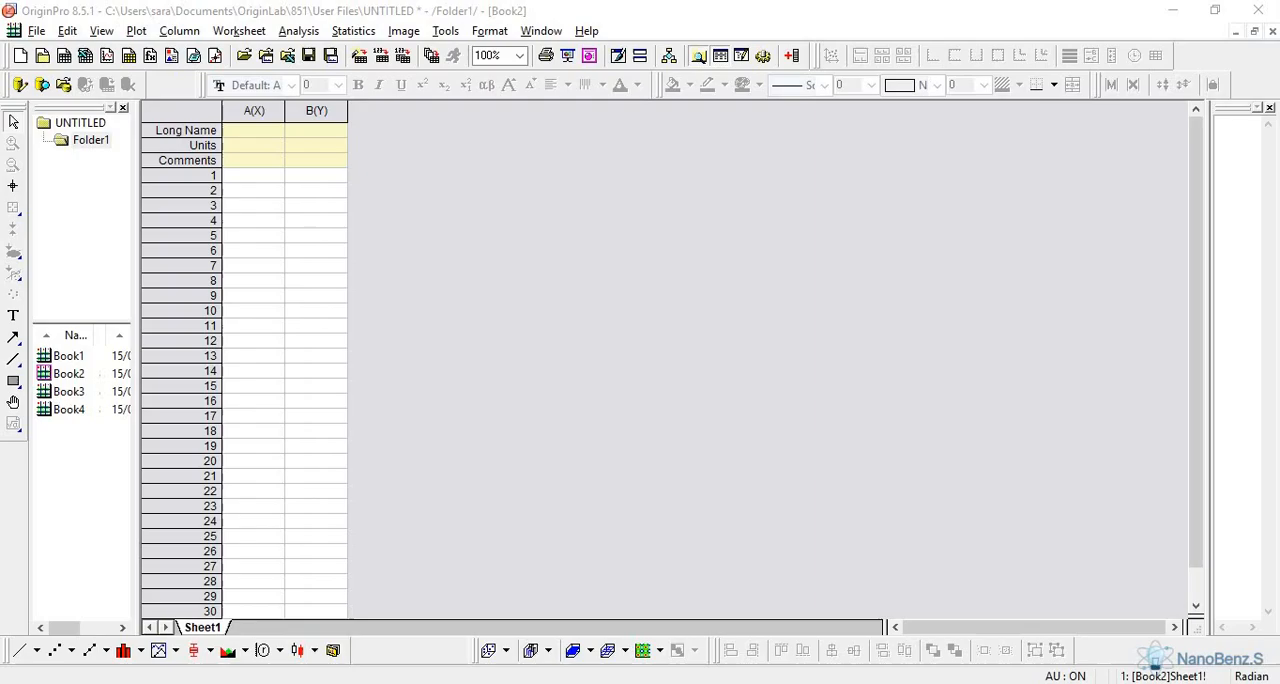
drag(254, 110, 308, 120)
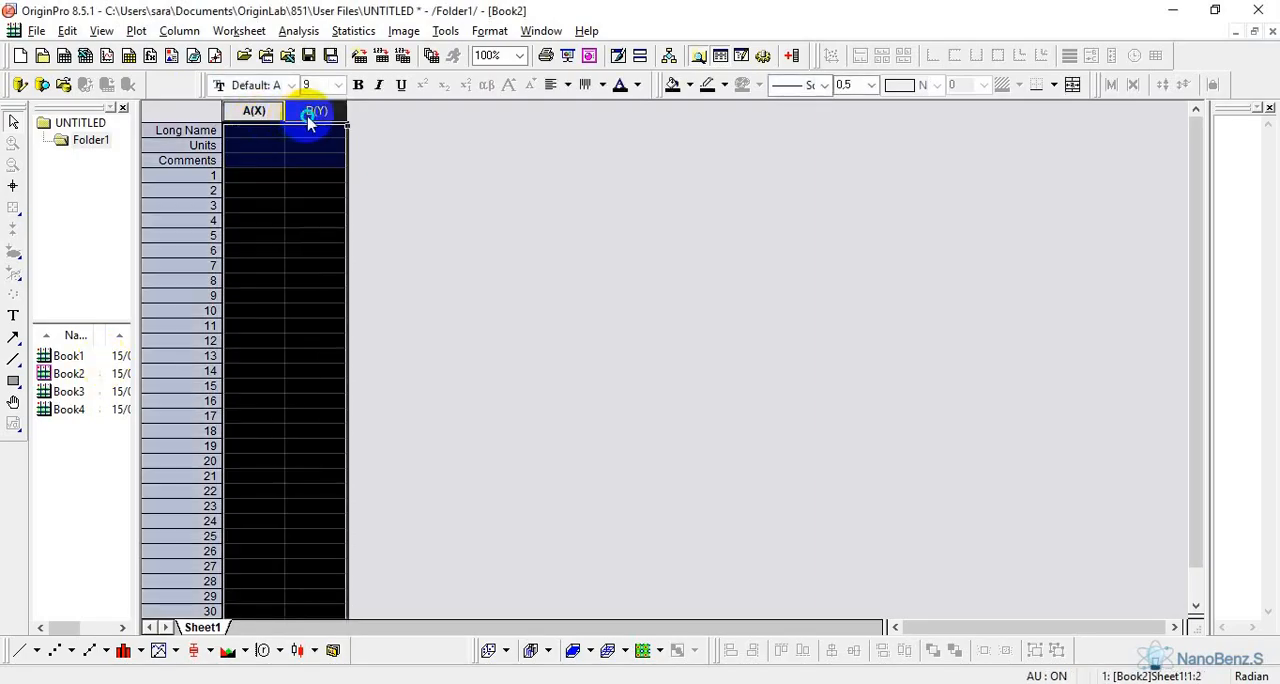
right_click(308, 120)
click(318, 115)
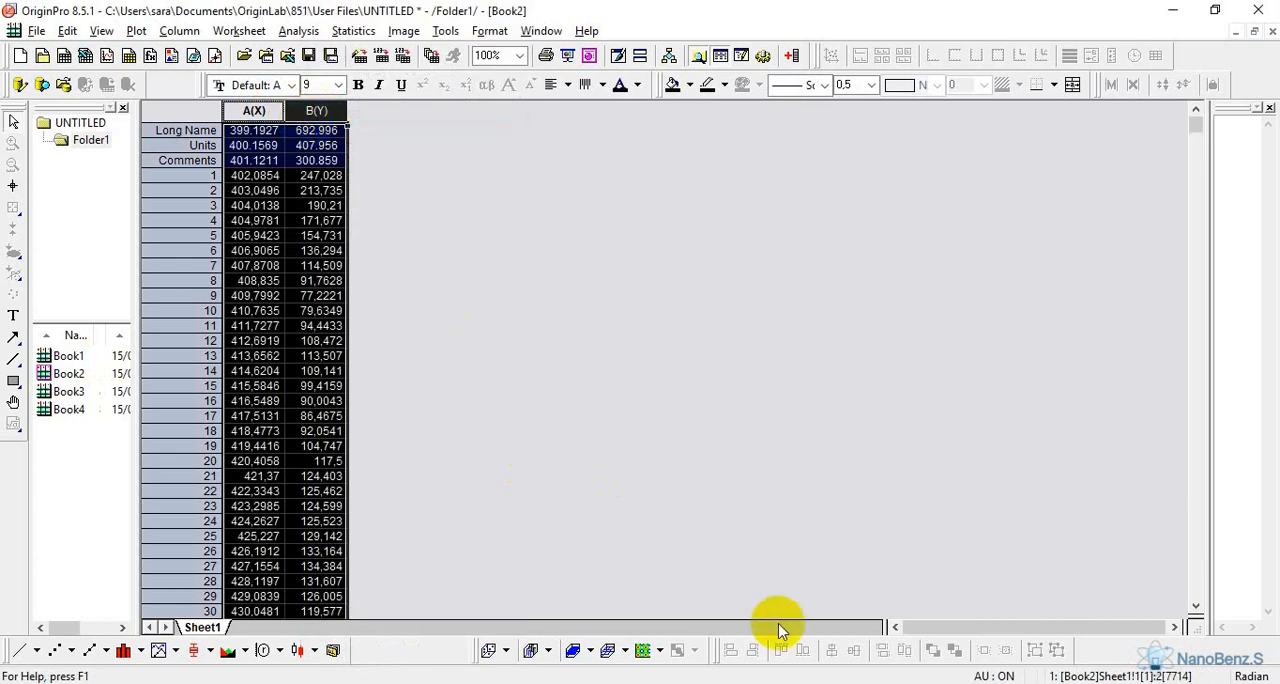
drag(254, 130, 310, 170)
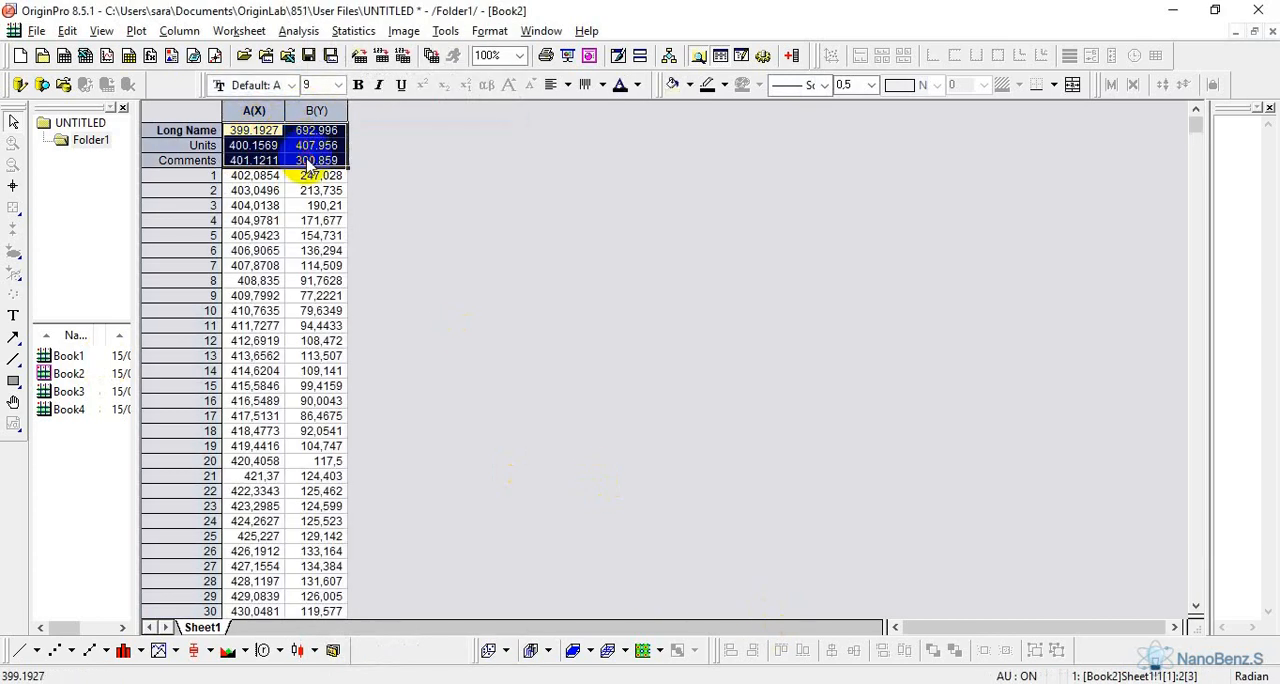
key(Delete)
click(386, 194)
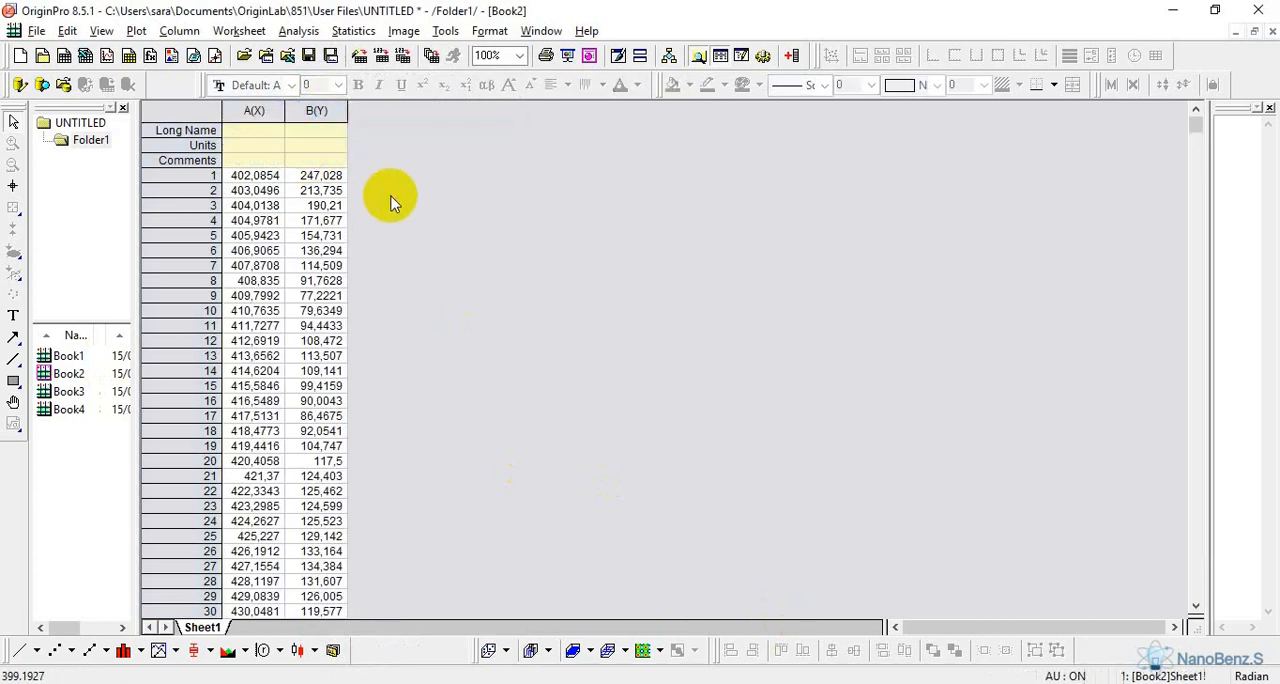
Bring up Book3, switch to the Z3 file in Excel and copy its XY data in columns A and B from row 20 down
double_click(68, 392)
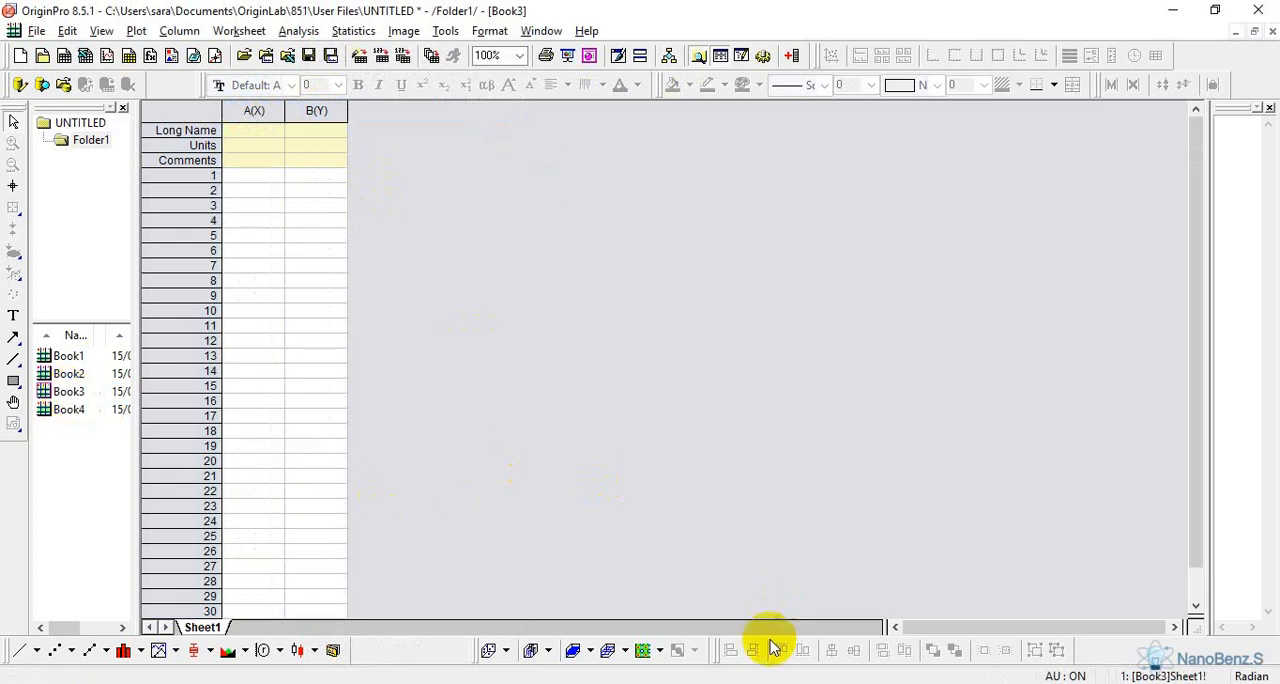
key(alt+Tab)
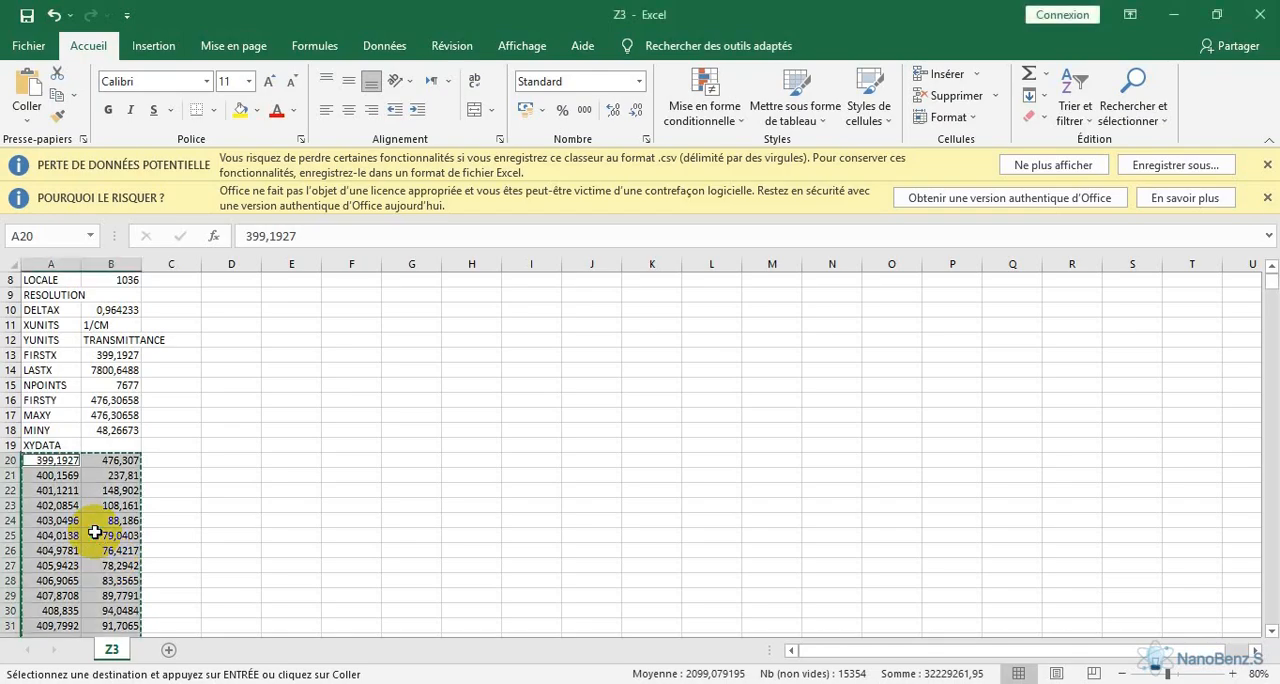
right_click(94, 533)
click(145, 117)
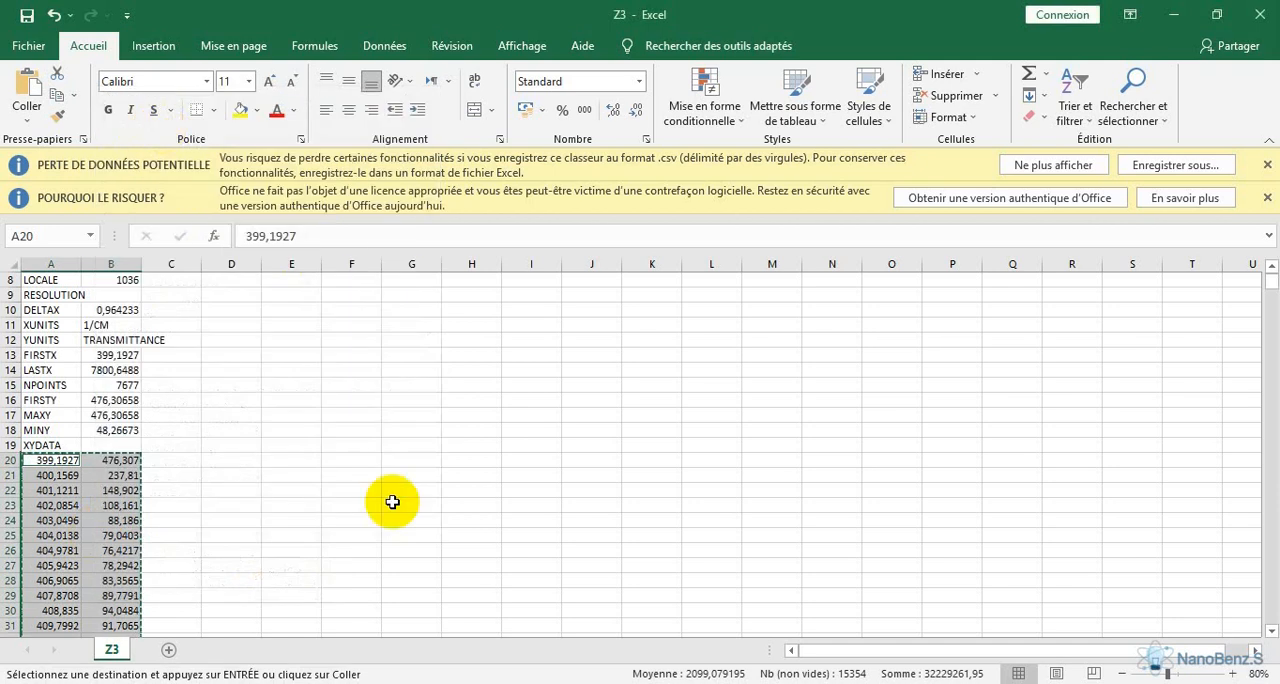
Paste the Z3 data into columns A(X) and B(Y) of Book3 in OriginPro and clear the Long Name, Units and Comments rows
key(alt+Tab)
drag(268, 112, 303, 114)
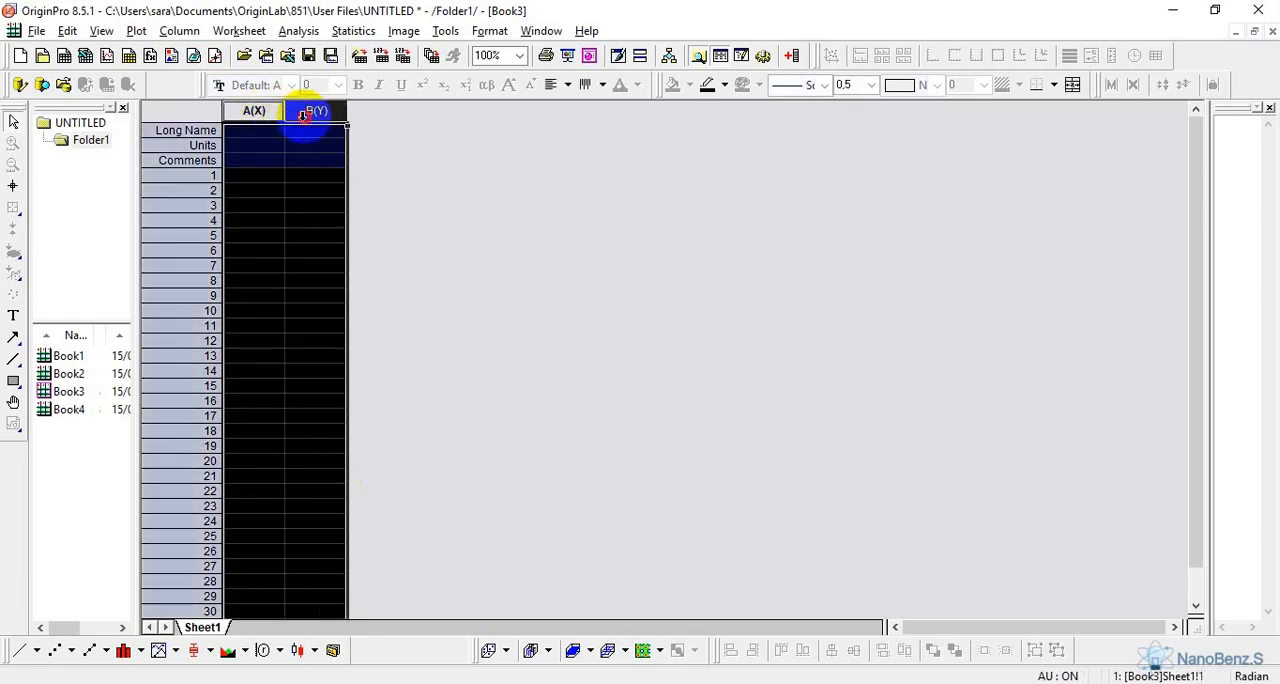
right_click(303, 114)
click(360, 115)
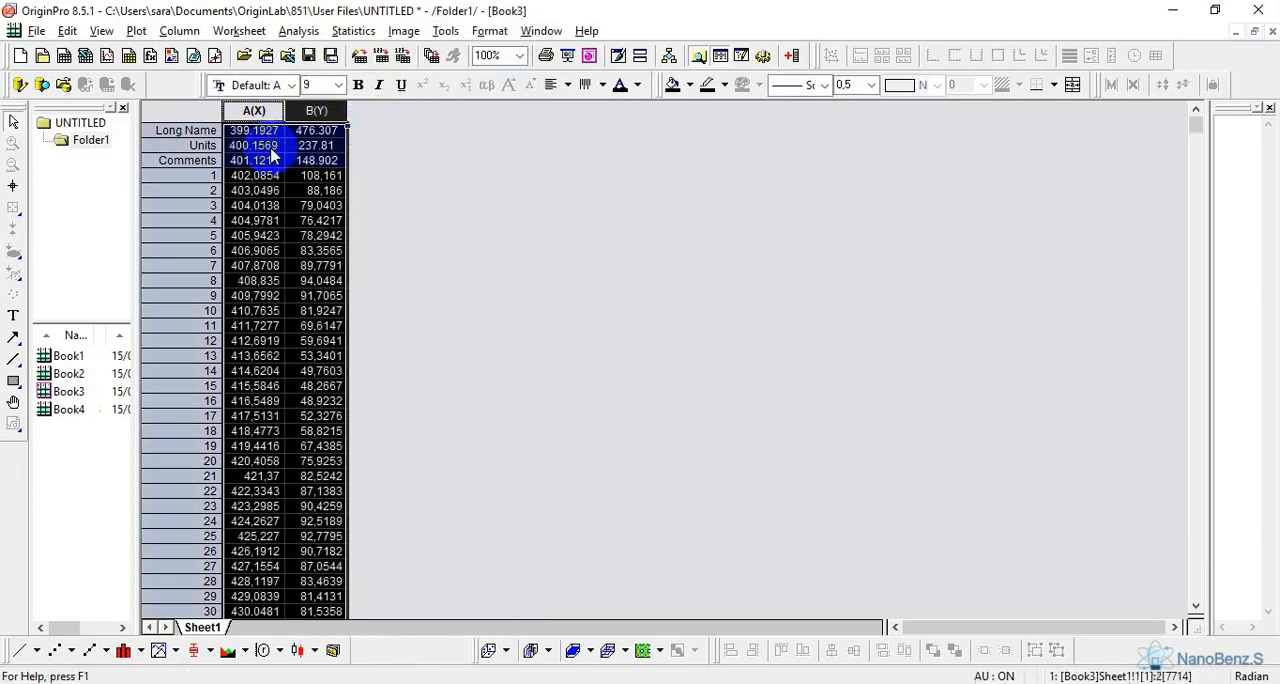
drag(255, 132, 318, 162)
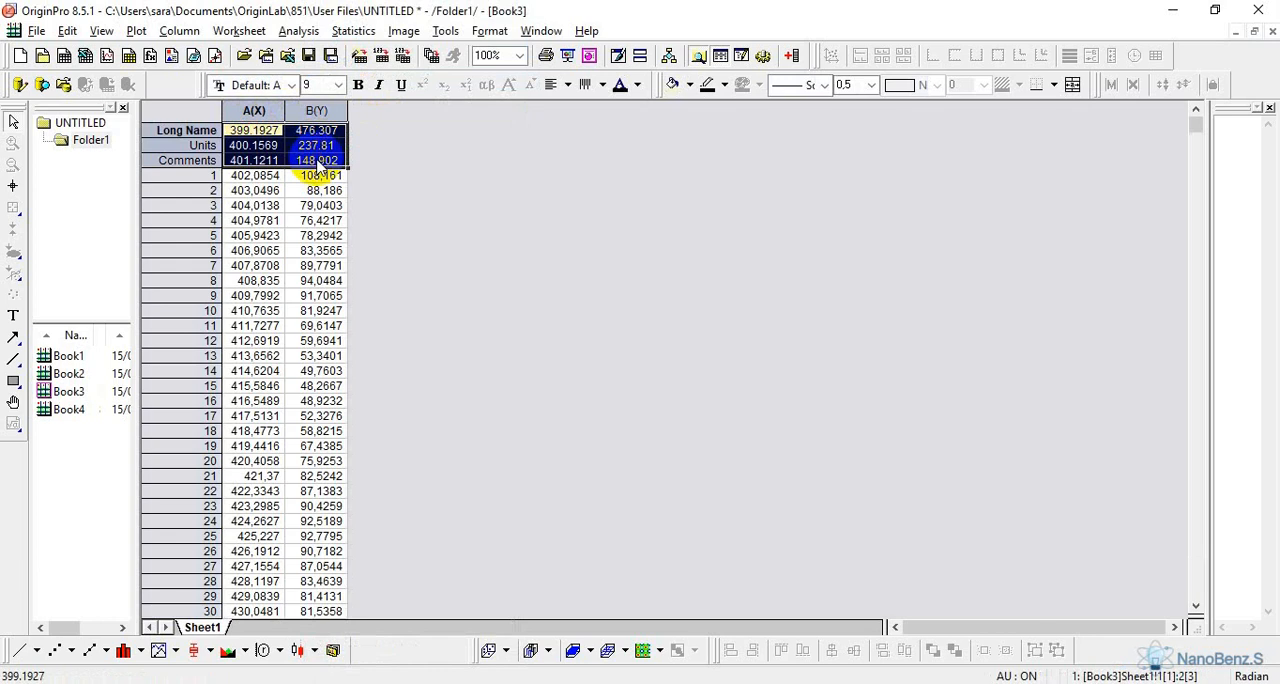
key(Delete)
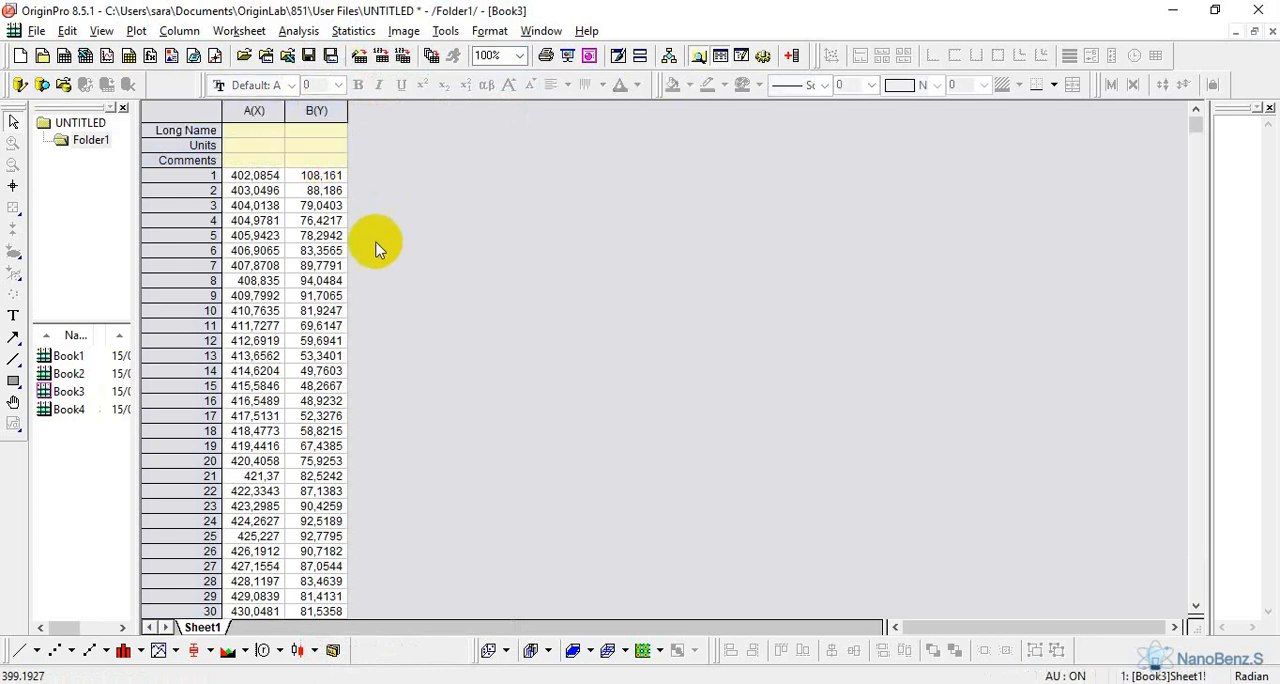
Bring up Book4, open the Z4 CSV file in Excel and copy its XY data in rows 20 to 7696 of columns A and B
double_click(57, 415)
click(370, 683)
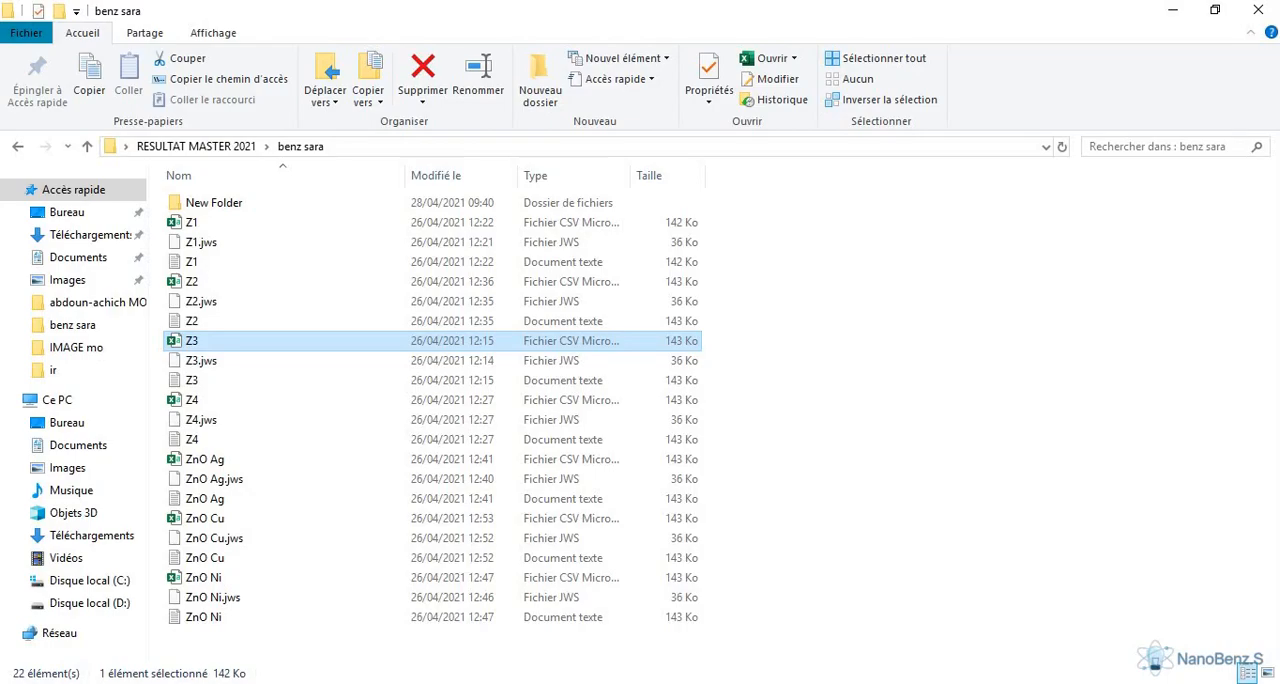
click(197, 400)
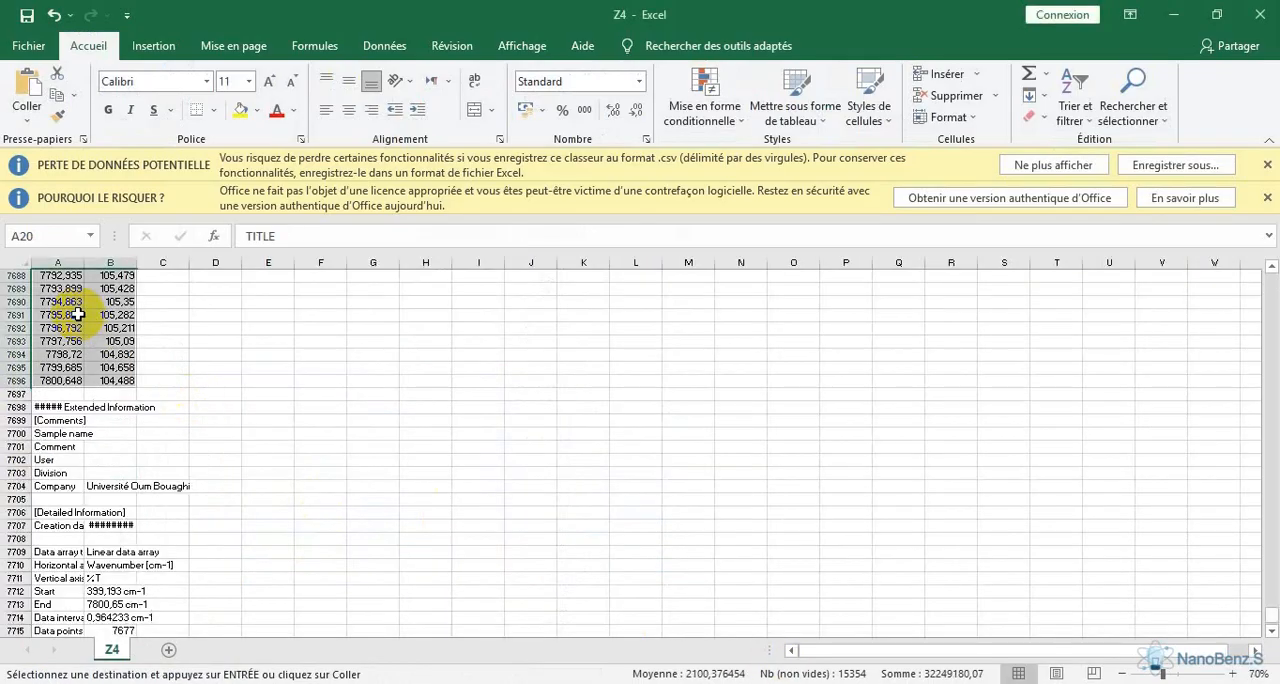
right_click(78, 314)
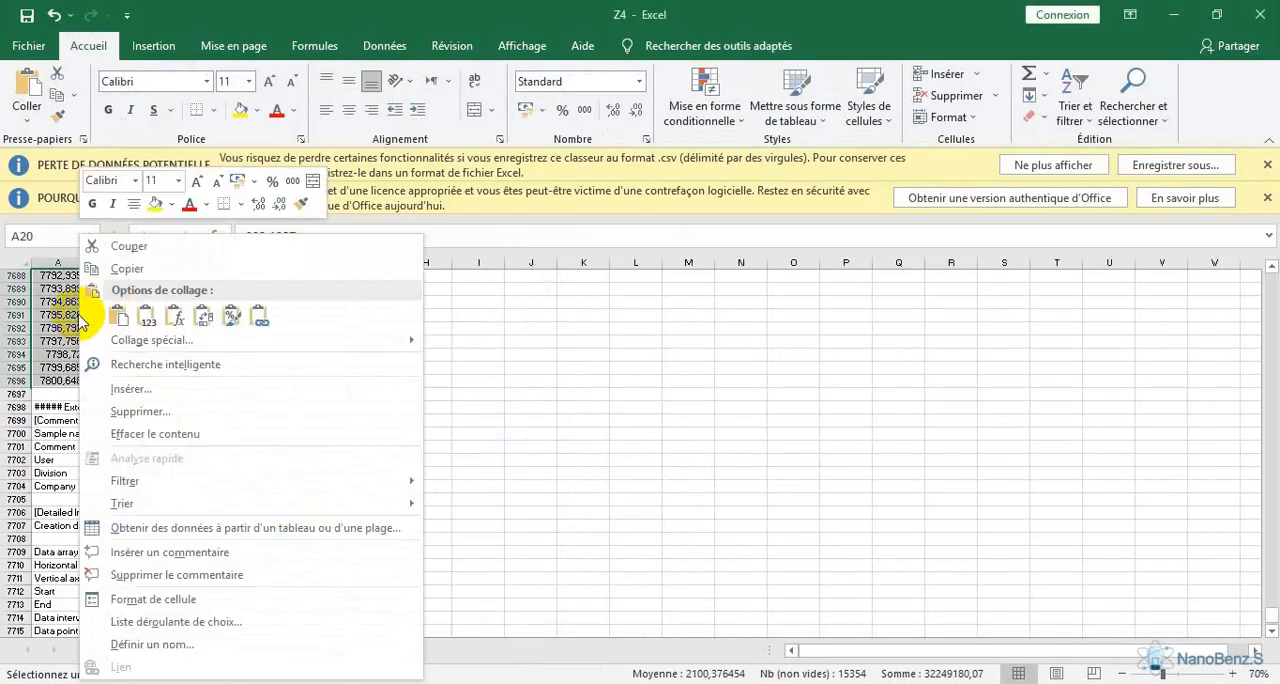
click(118, 267)
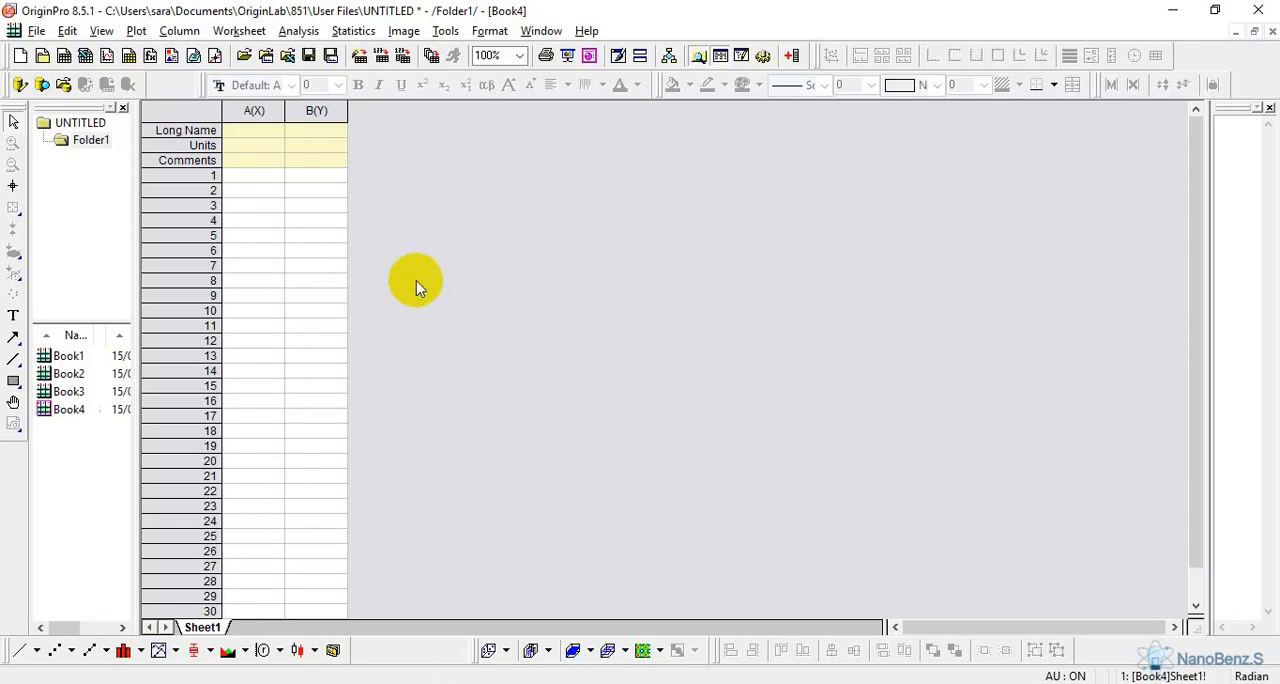
Paste the Z4 data into columns A(X) and B(Y) of Book4 in OriginPro and clear the Long Name, Units and Comments rows
drag(248, 108, 298, 110)
right_click(298, 110)
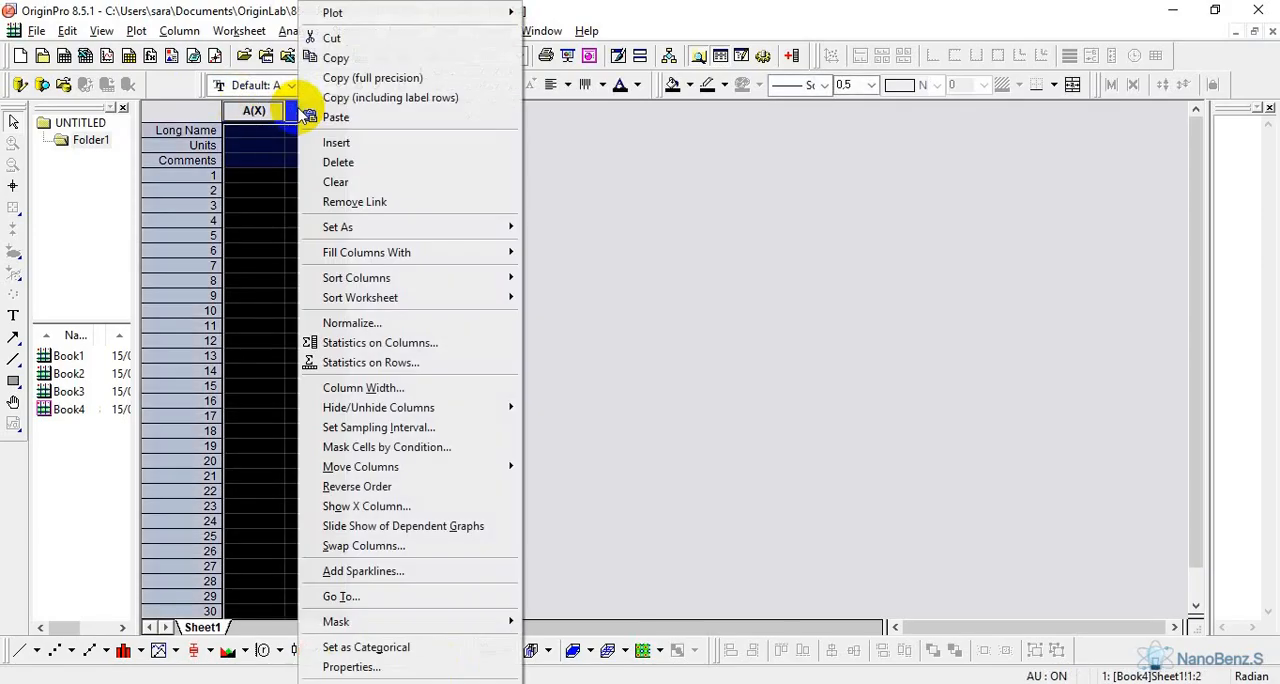
click(366, 118)
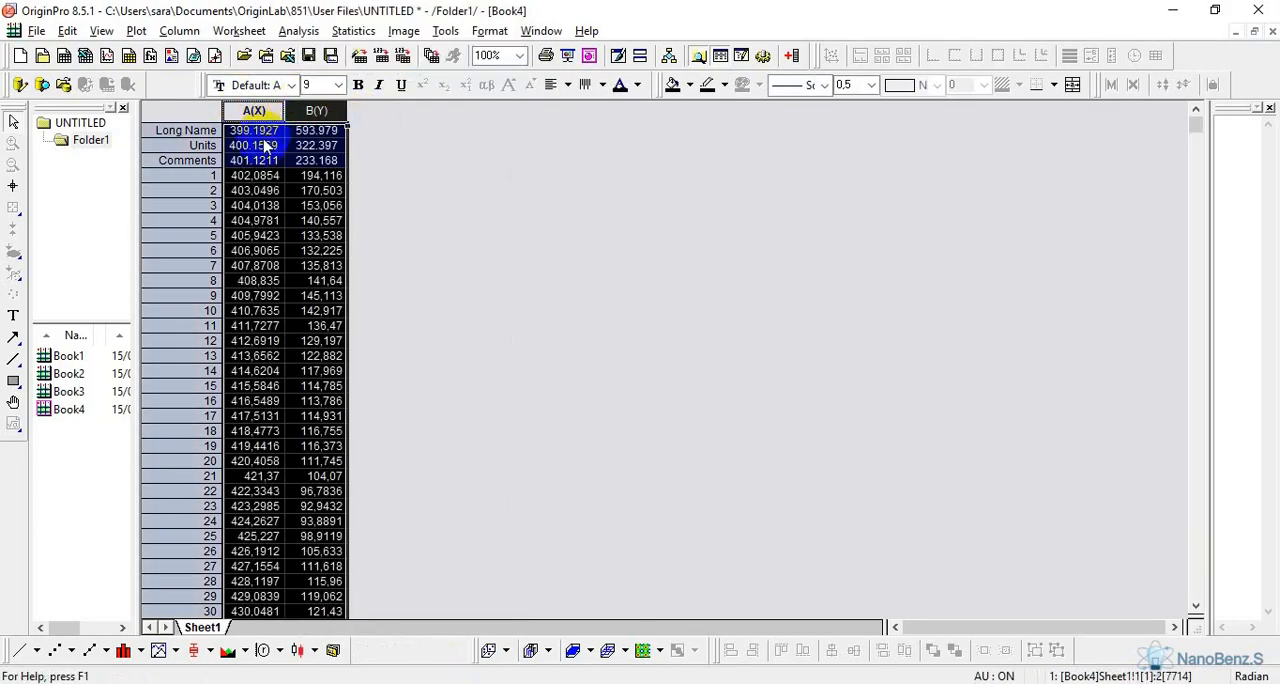
drag(256, 131, 312, 168)
key(Delete)
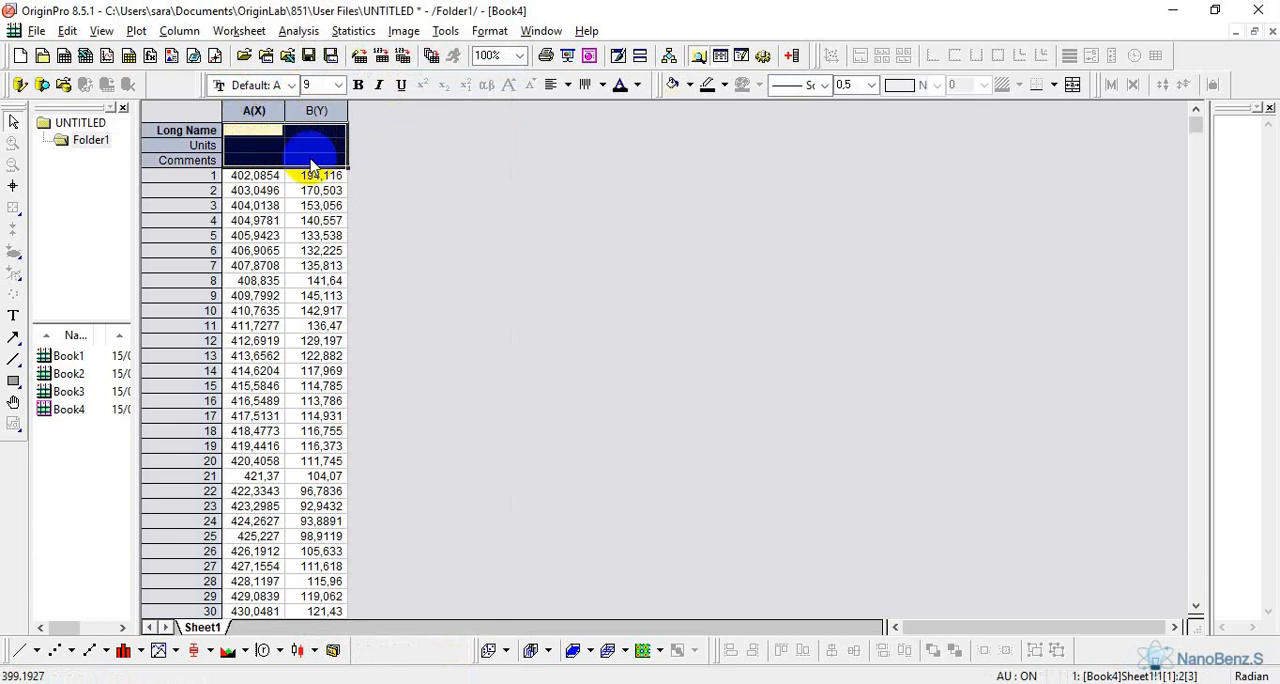
click(400, 226)
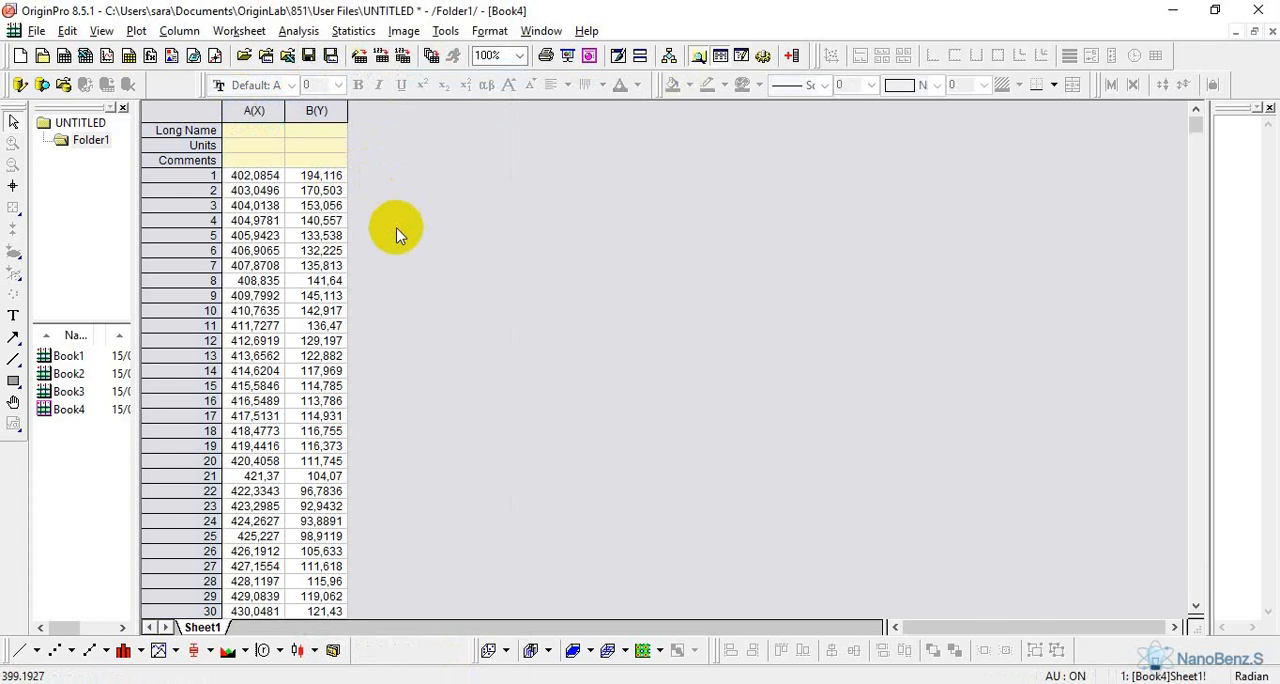
Create a new workbook, Book5, and add three more Y columns, C(Y), D(Y) and E(Y), to its sheet
click(63, 55)
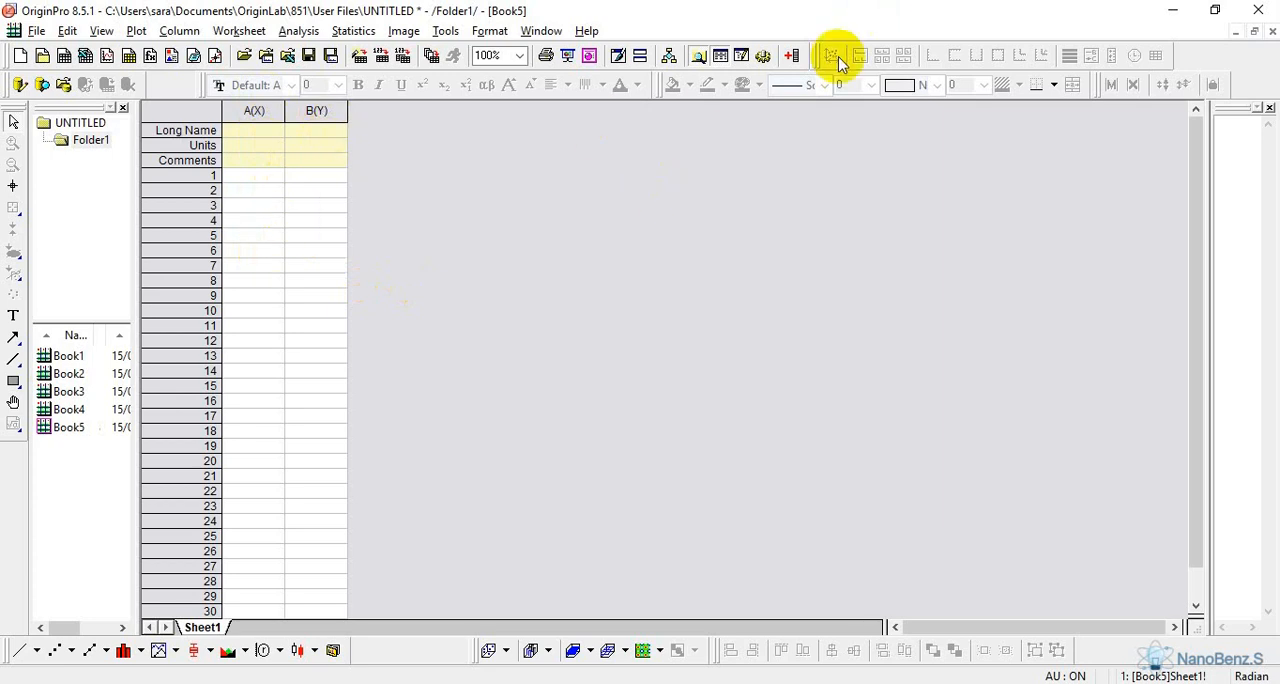
click(792, 57)
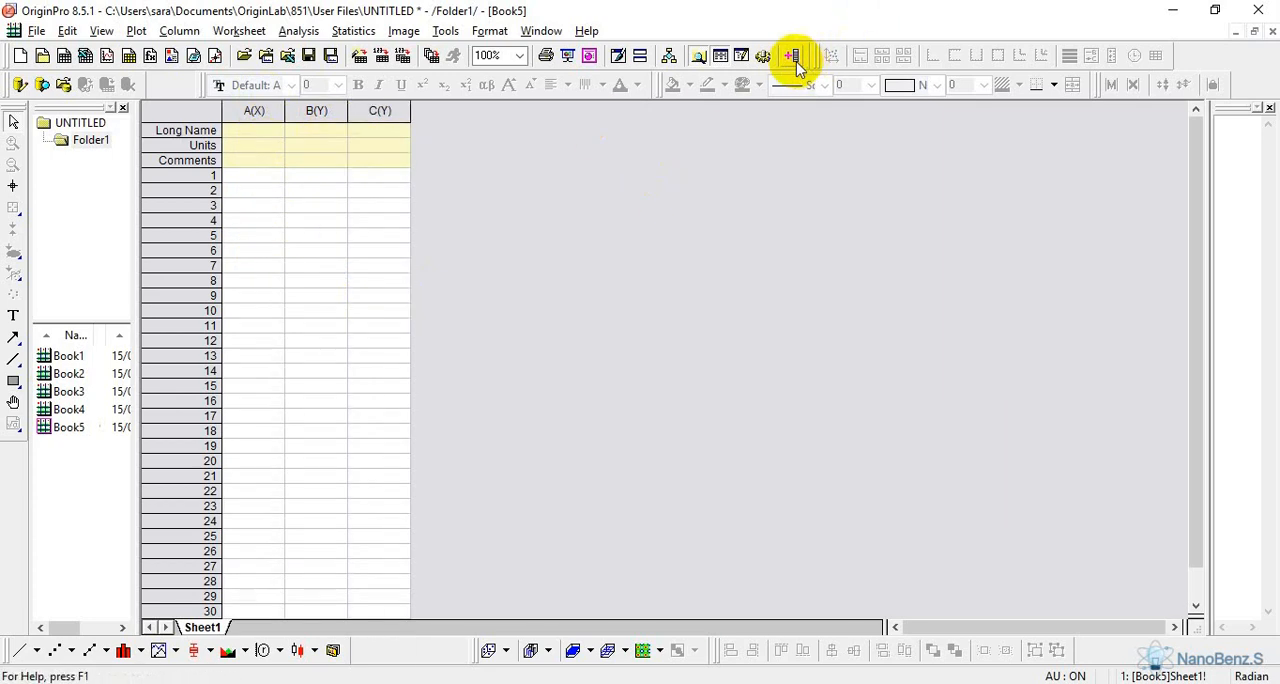
click(792, 57)
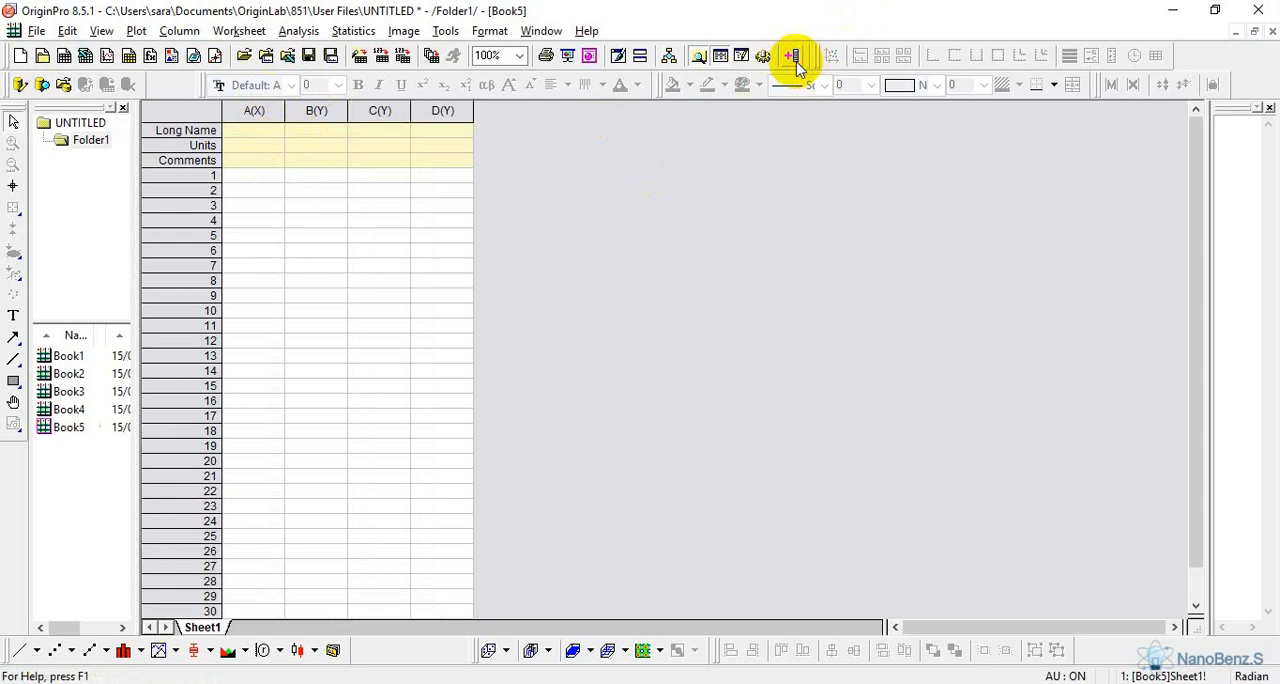
click(792, 57)
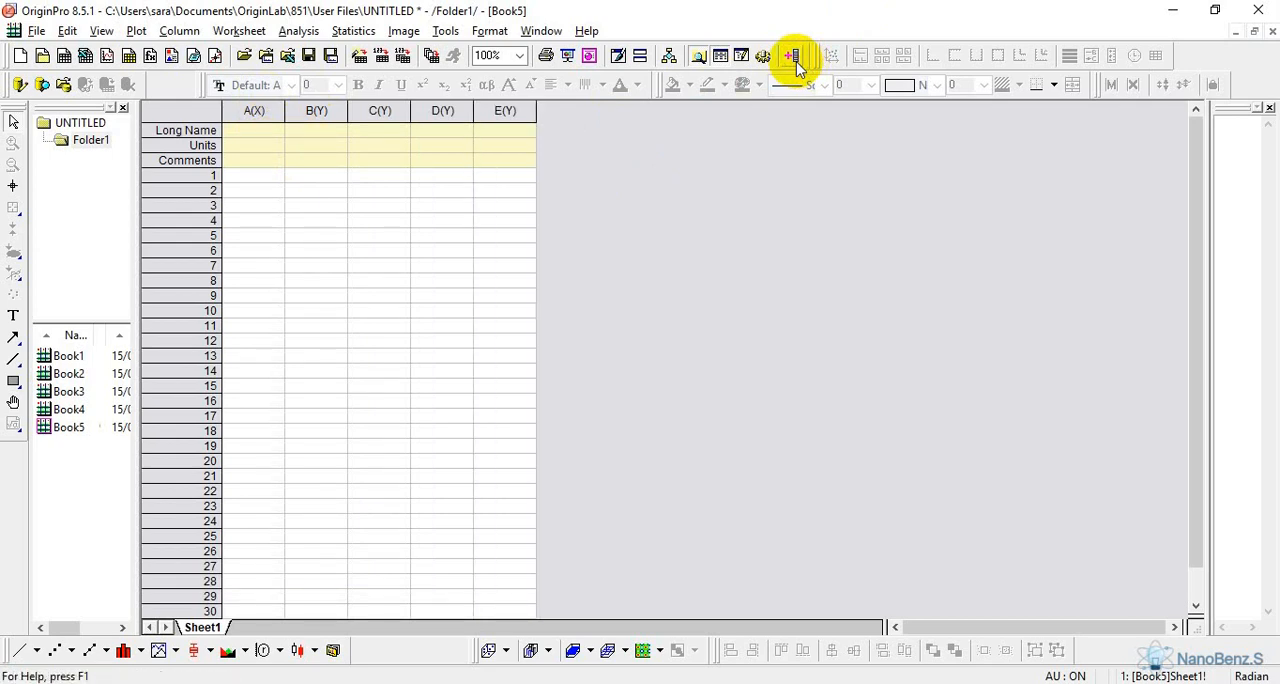
Copy columns A(X) and B(Y) of Book1 and paste them into columns A(X) and B(Y) of Book5
double_click(45, 356)
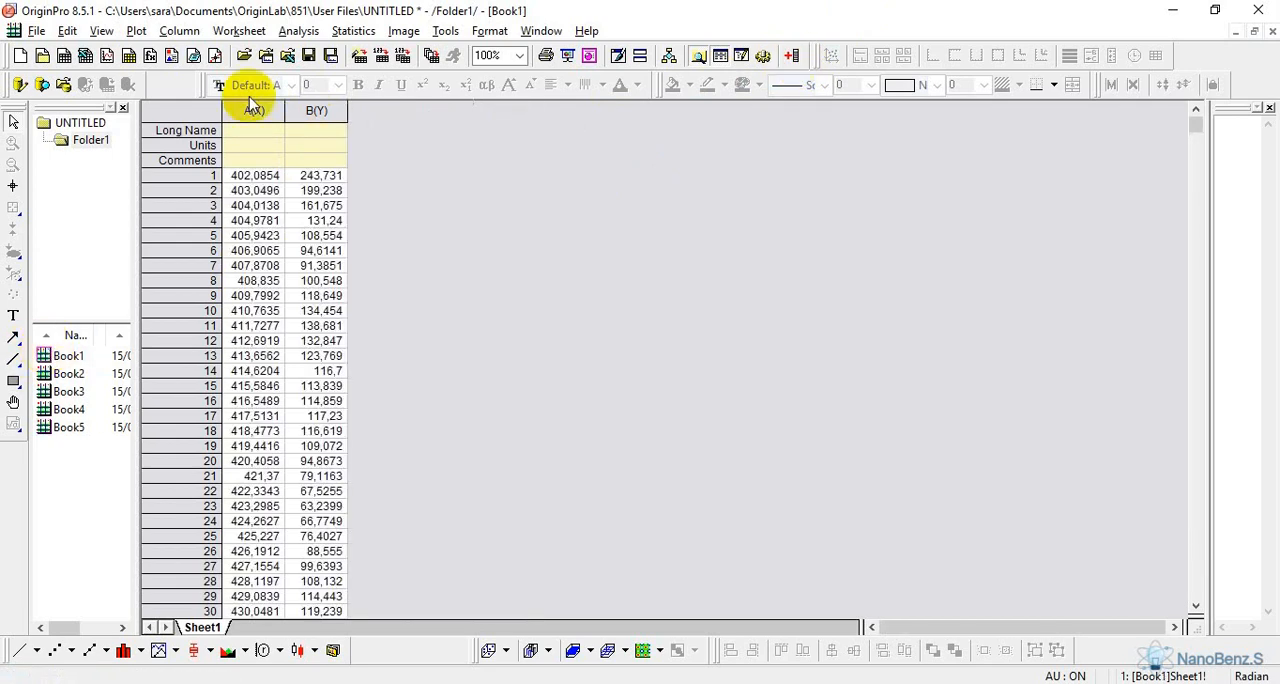
drag(254, 108, 314, 100)
right_click(314, 105)
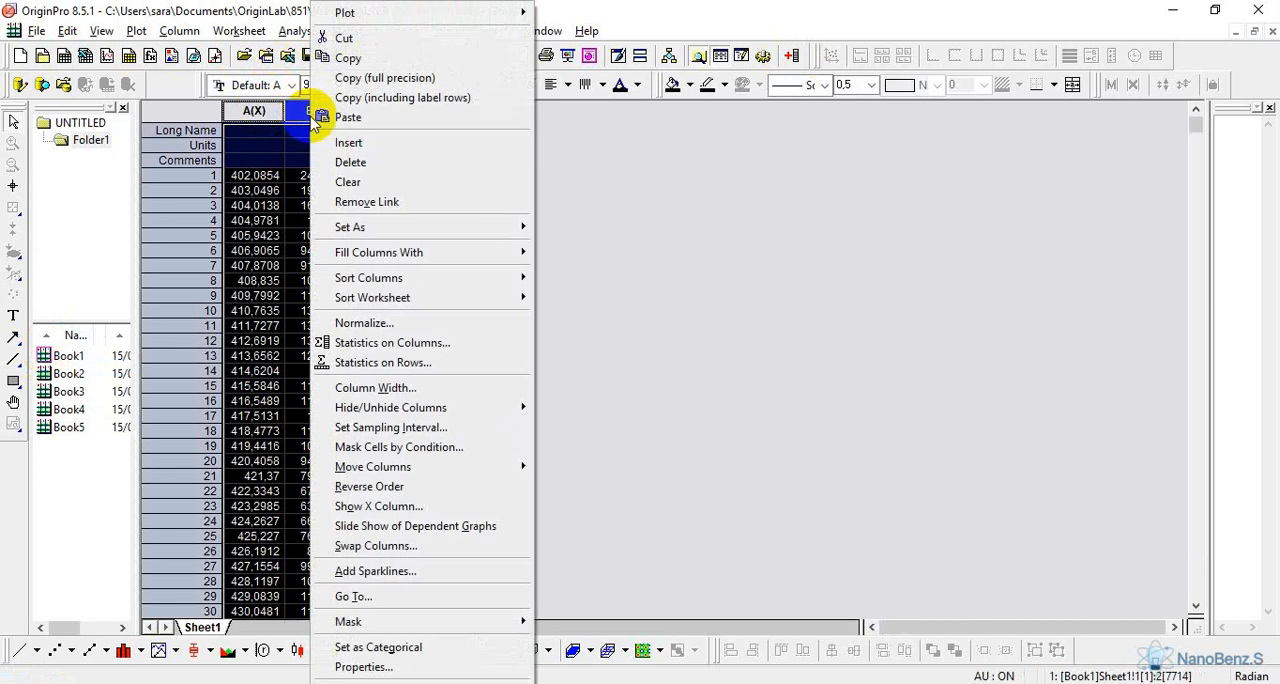
click(380, 58)
double_click(60, 425)
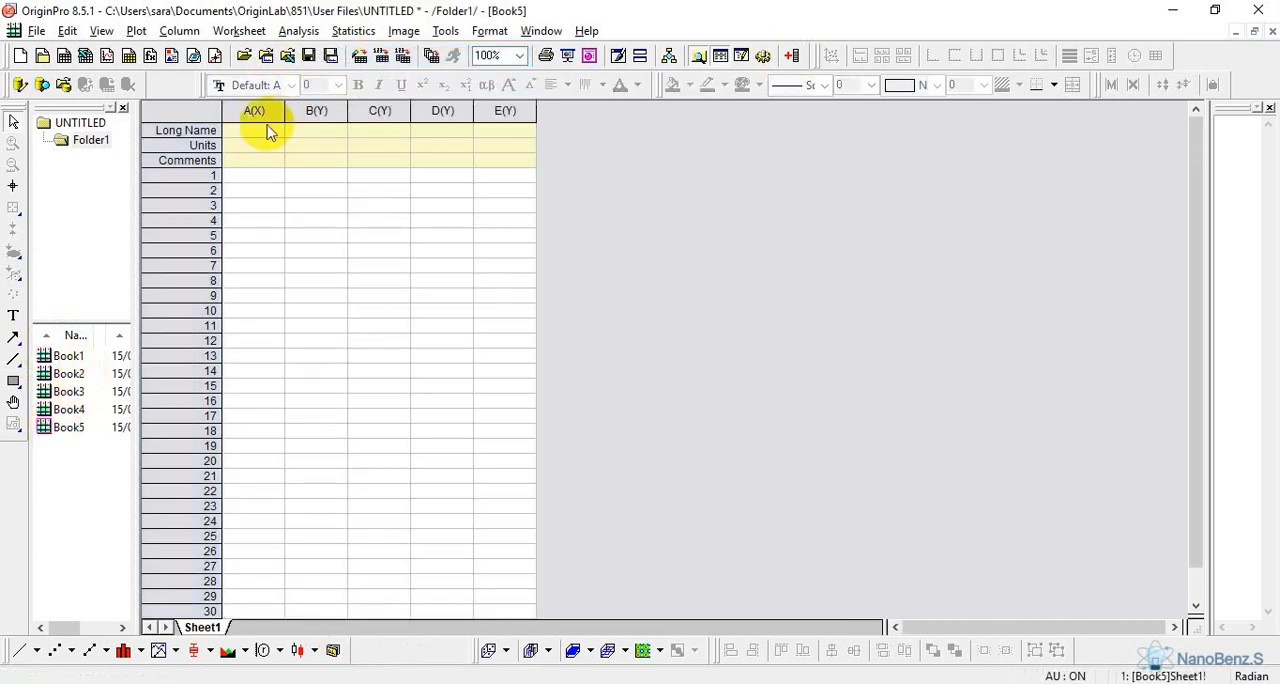
drag(251, 112, 297, 112)
right_click(303, 115)
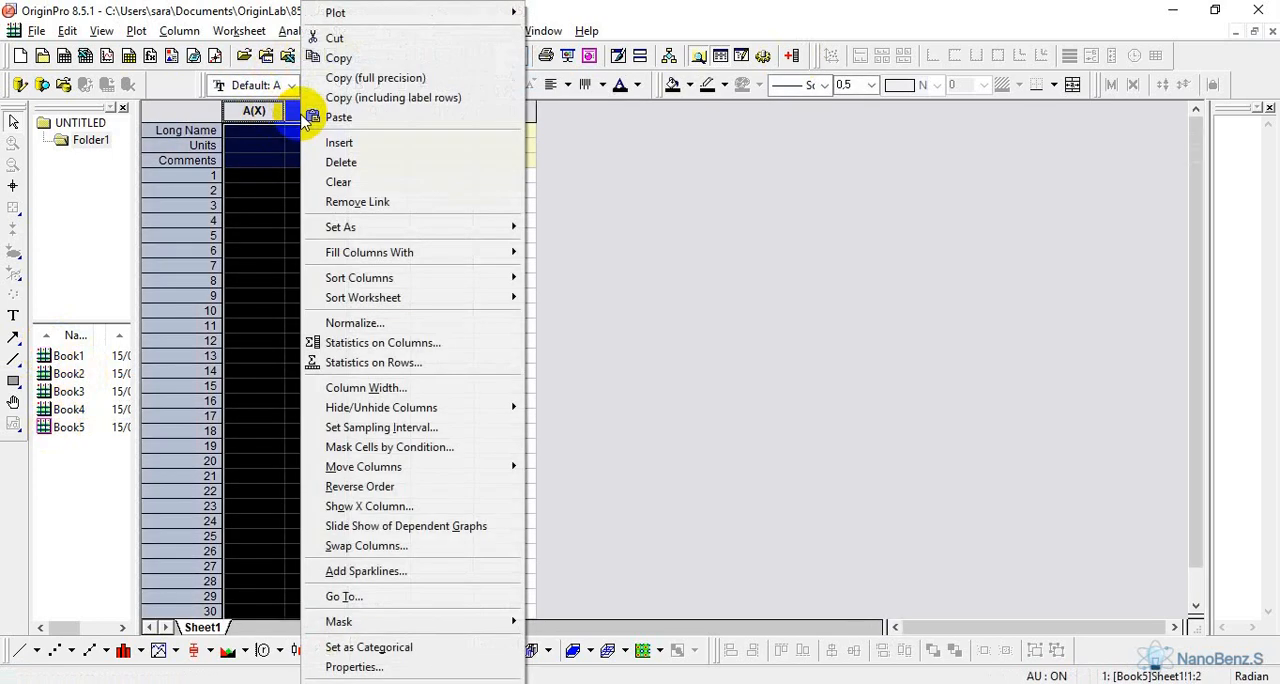
click(338, 117)
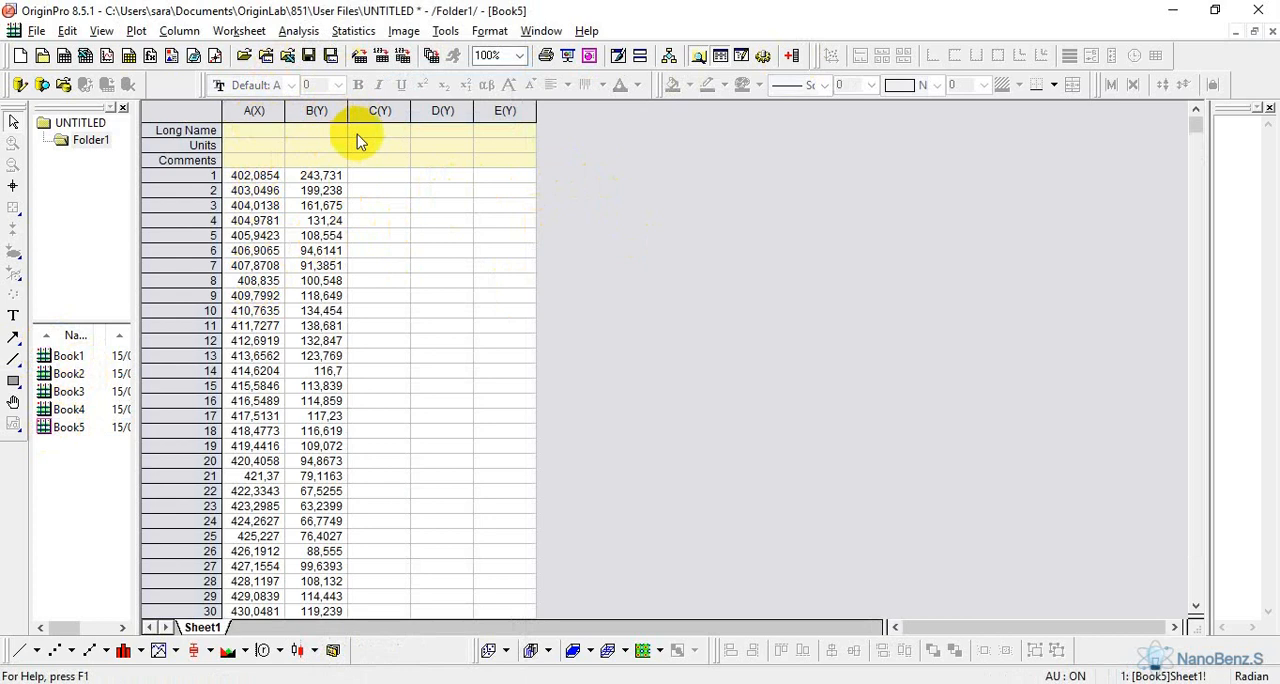
Copy column B(Y) of Book2 and paste it into column C(Y) of Book5
double_click(40, 373)
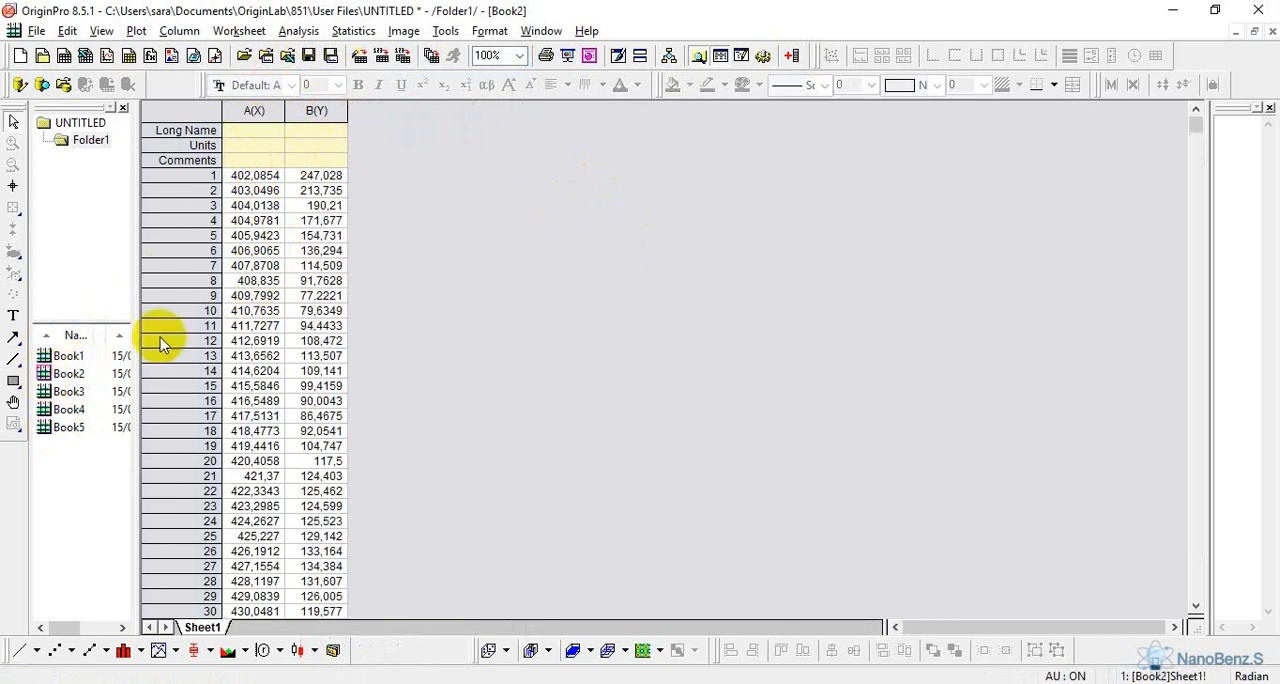
click(313, 110)
right_click(313, 110)
click(357, 72)
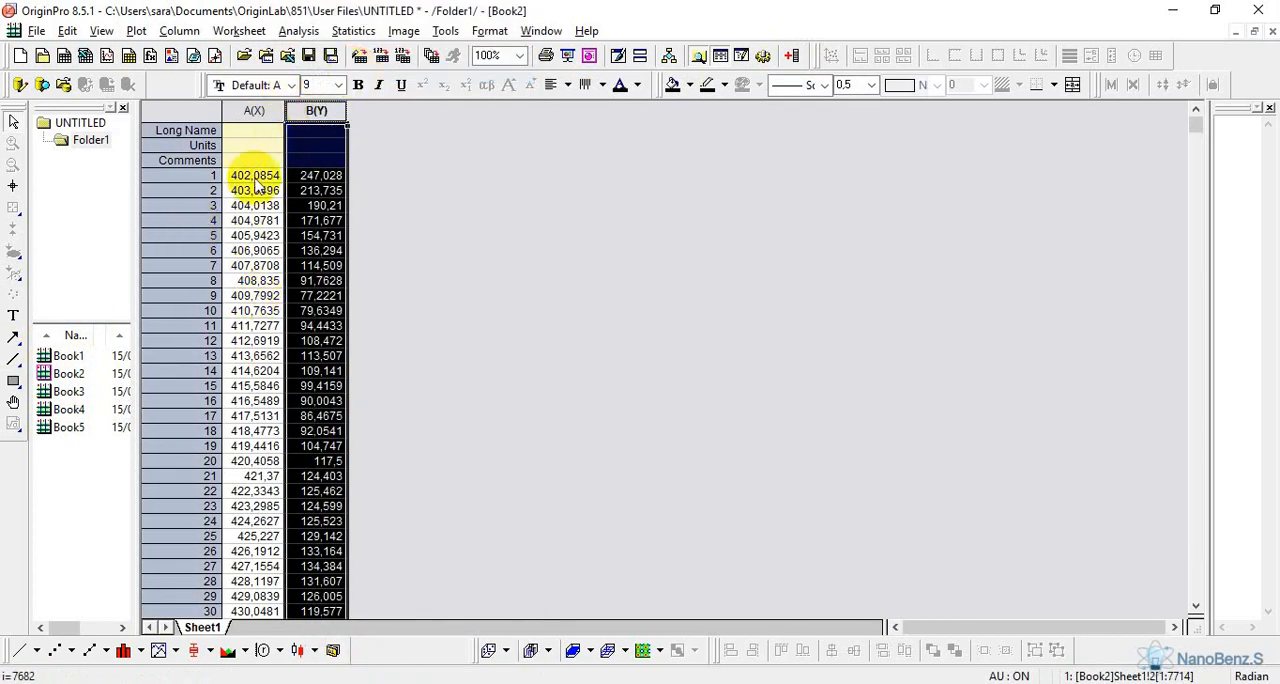
double_click(46, 427)
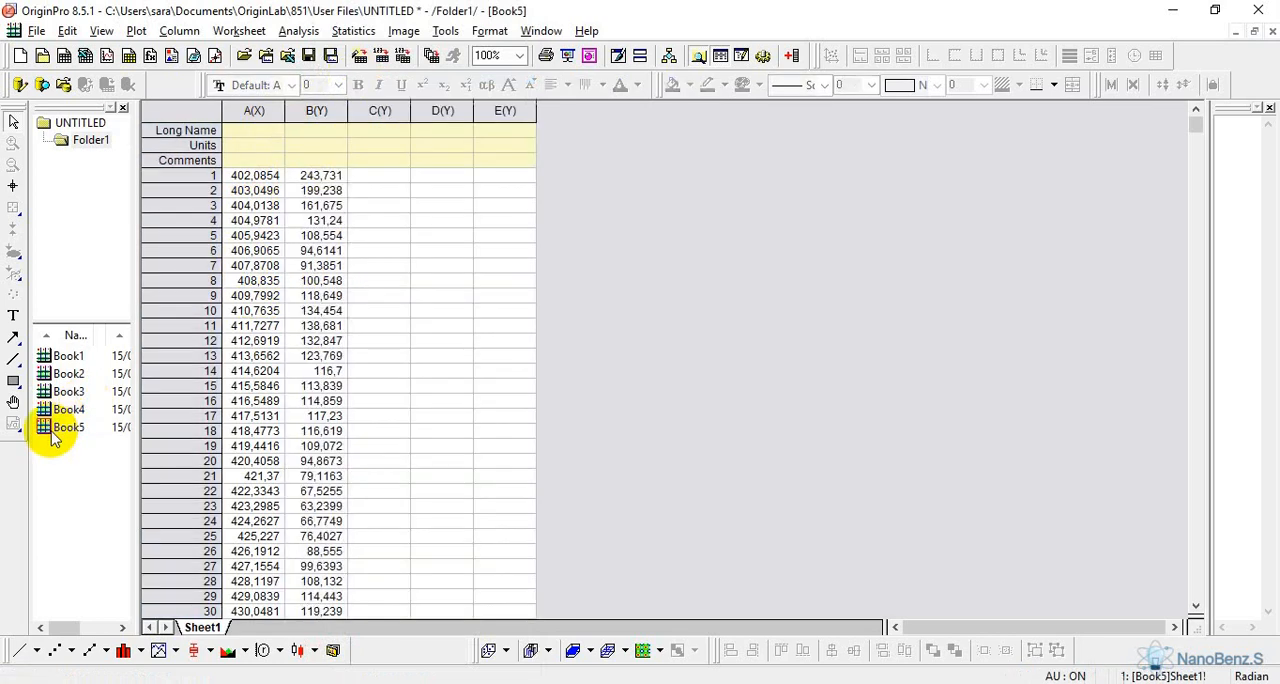
click(380, 111)
right_click(385, 118)
click(440, 130)
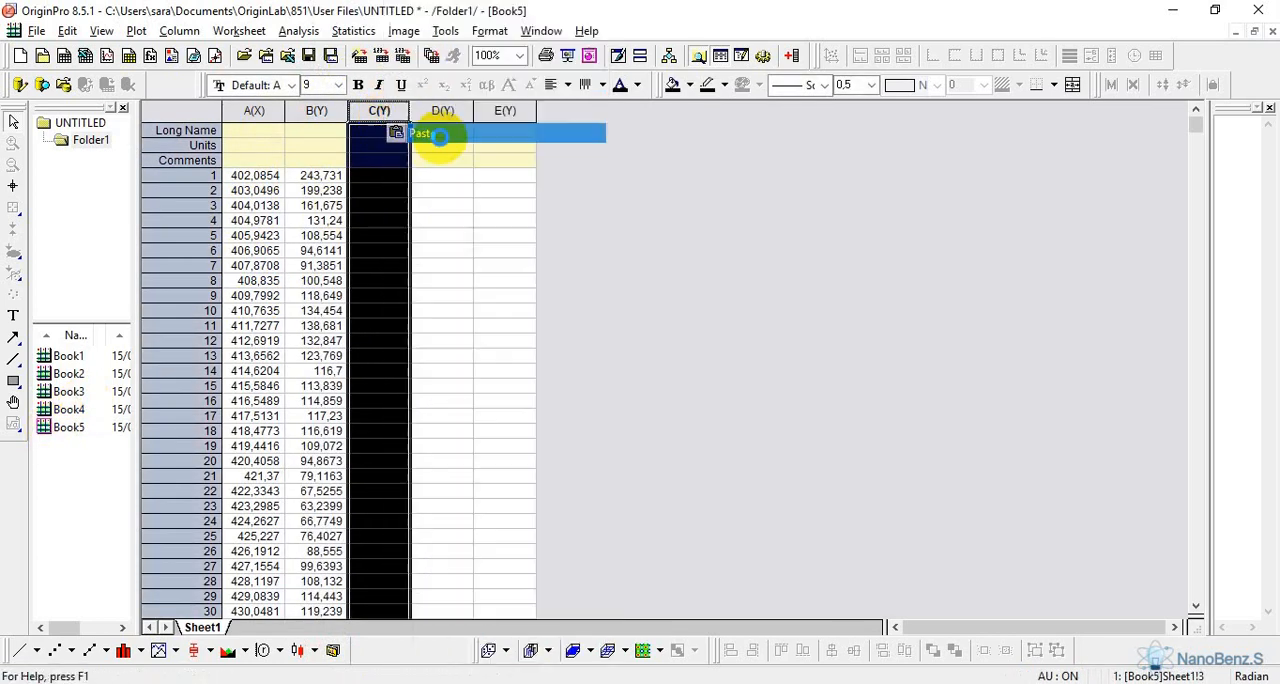
Paste the copied Book2 column over column B(Y) of Book3 and into column D(Y) of Book5
double_click(48, 392)
click(326, 111)
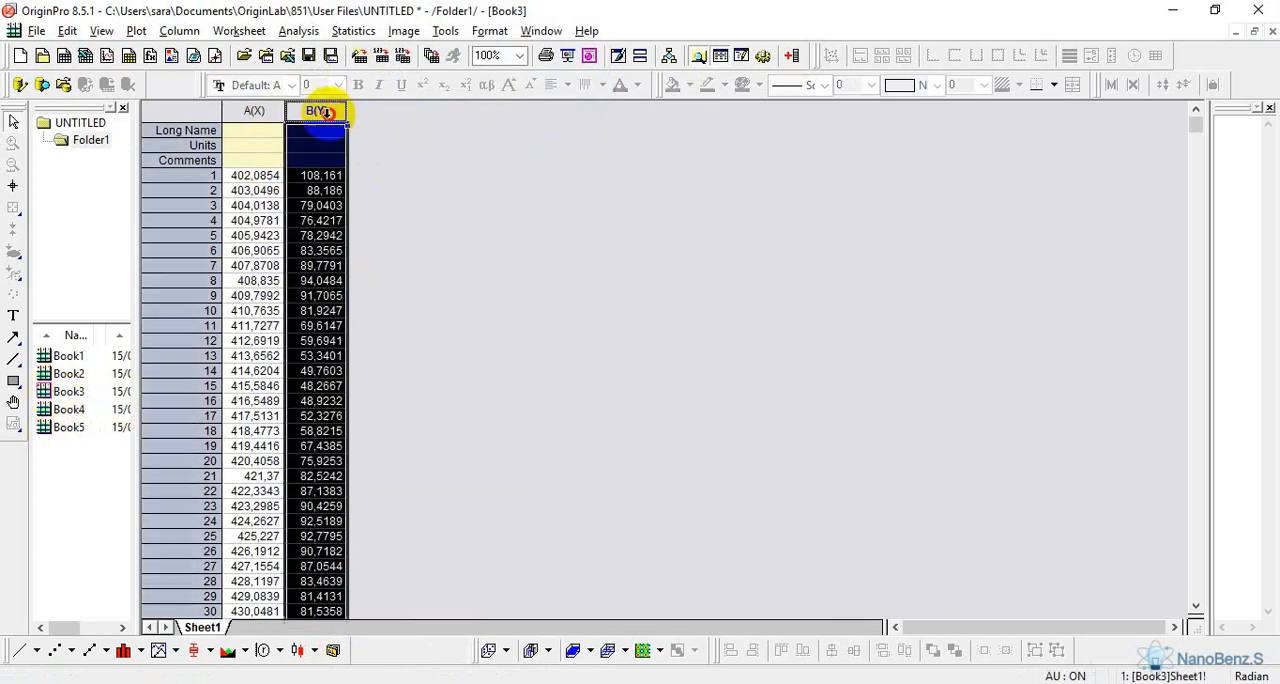
right_click(326, 108)
click(375, 133)
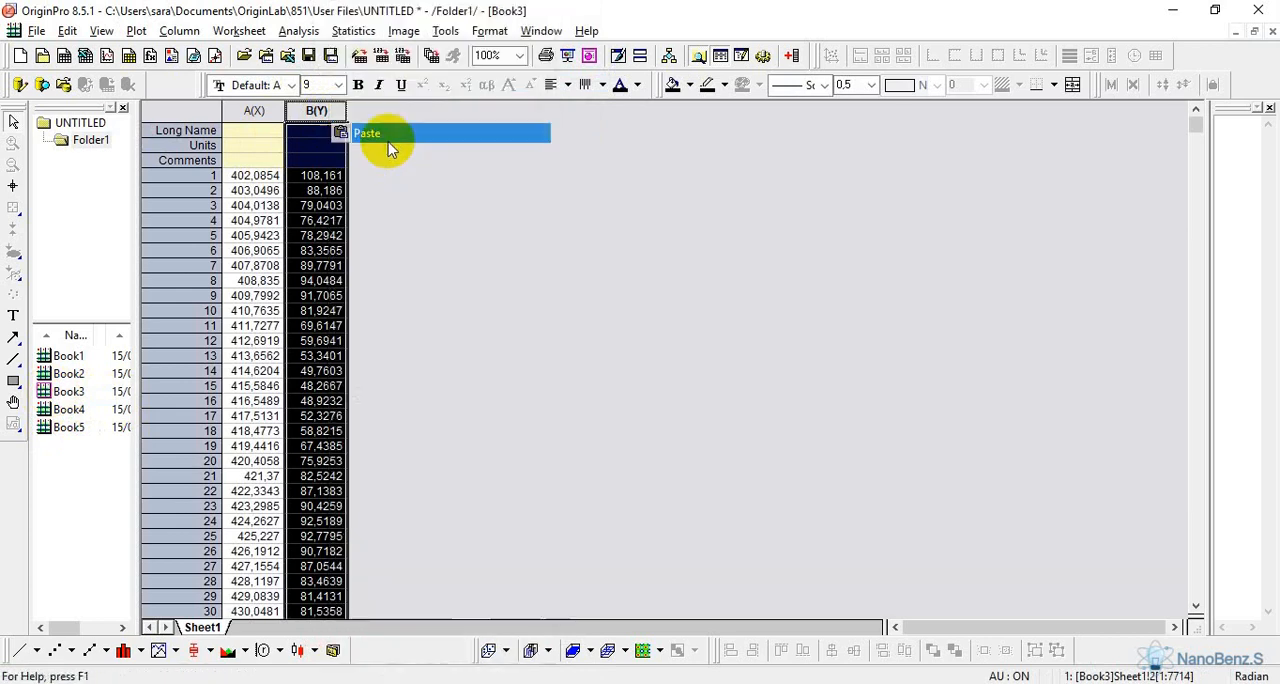
double_click(68, 427)
right_click(440, 112)
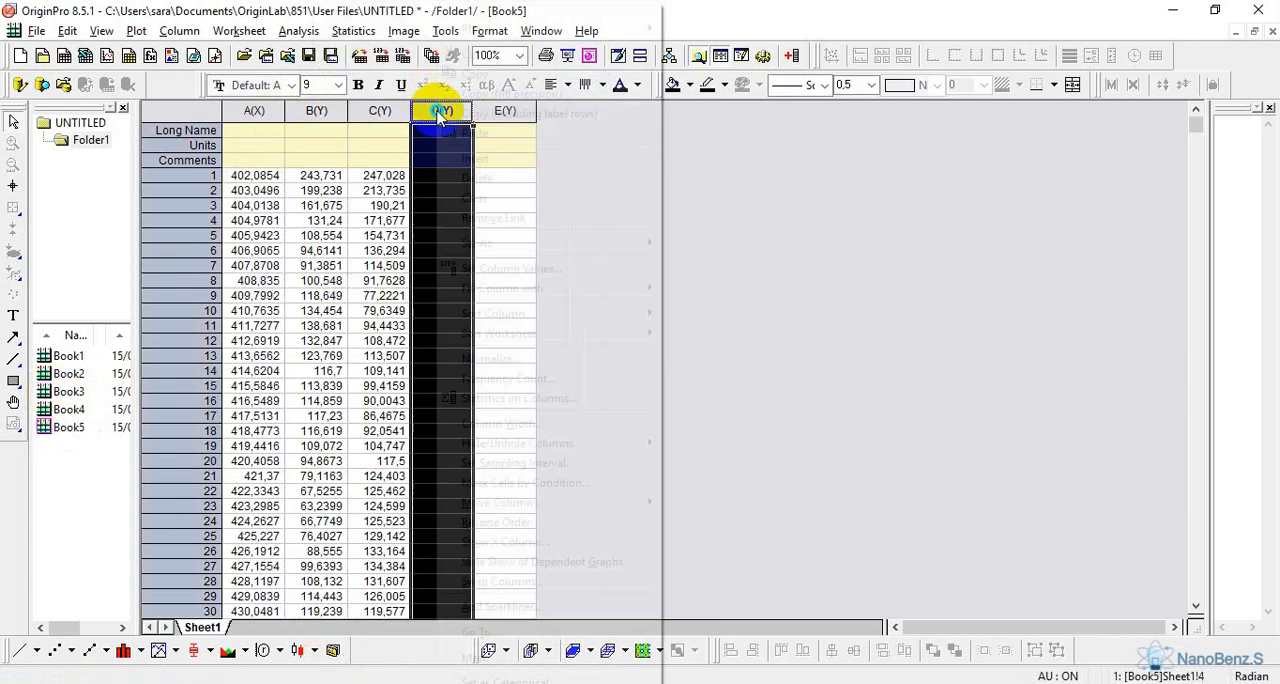
click(528, 130)
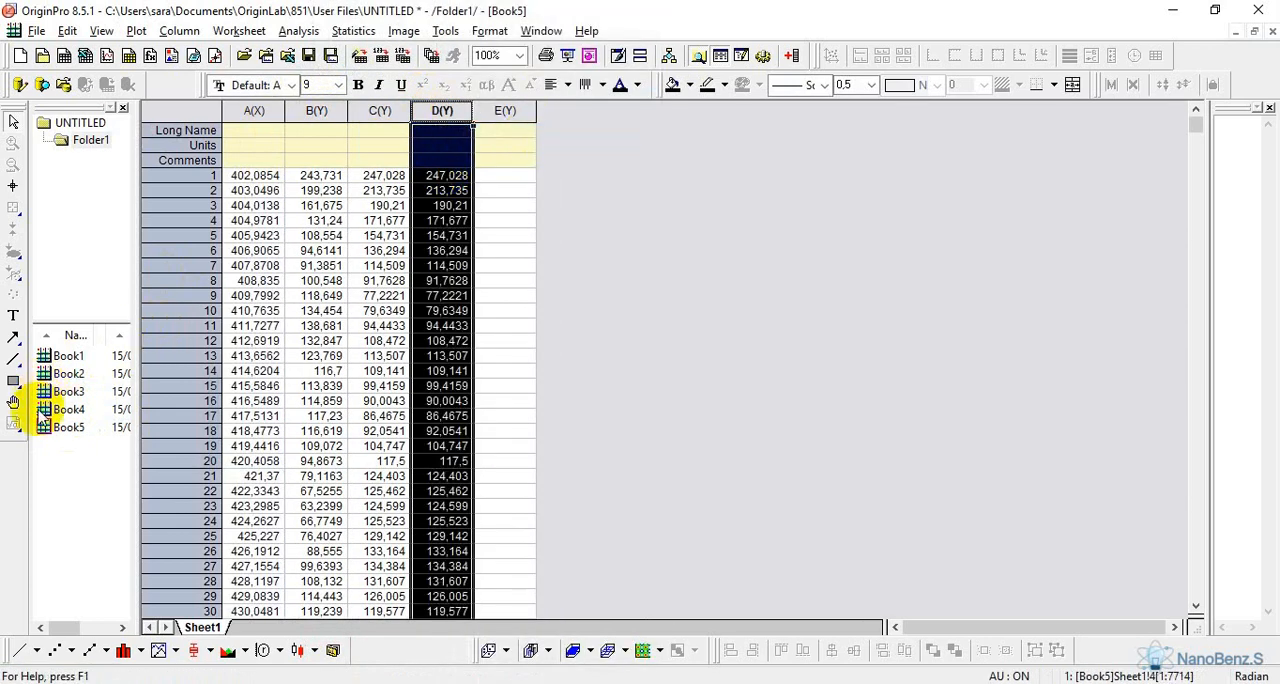
Bring up Book4 and copy the data of its column B(Y), undoing a mistaken paste made over that column
double_click(46, 409)
click(318, 111)
right_click(320, 112)
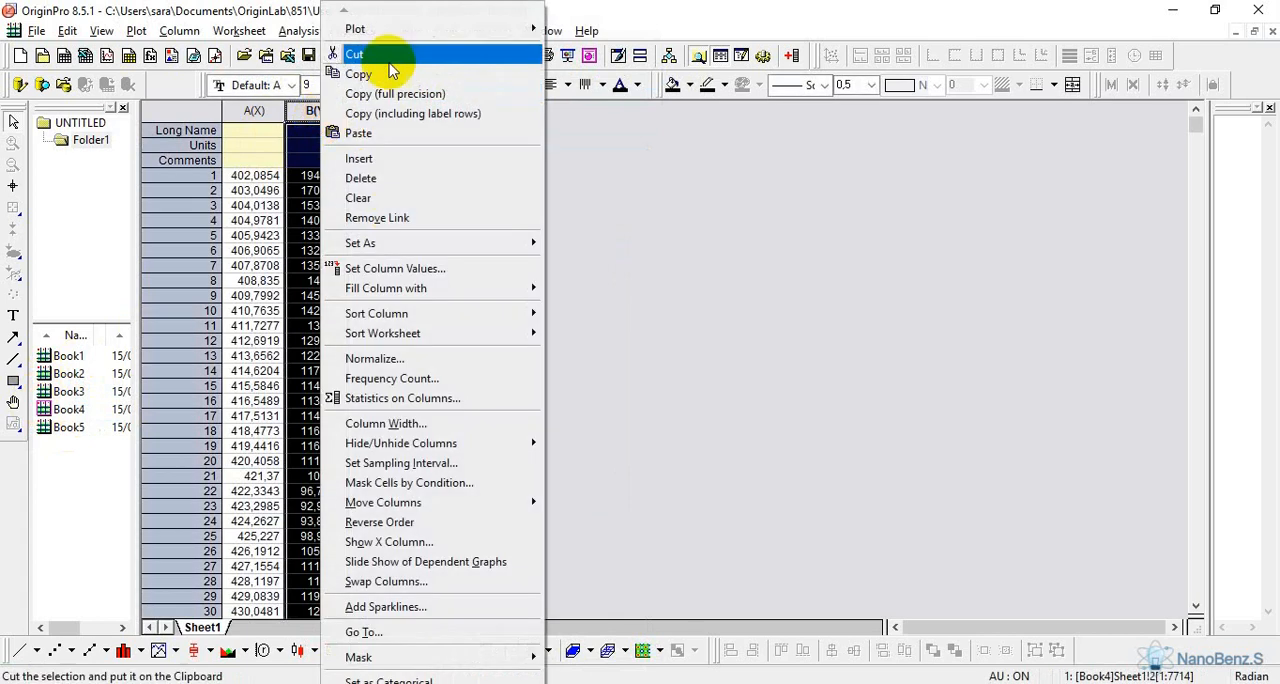
click(400, 133)
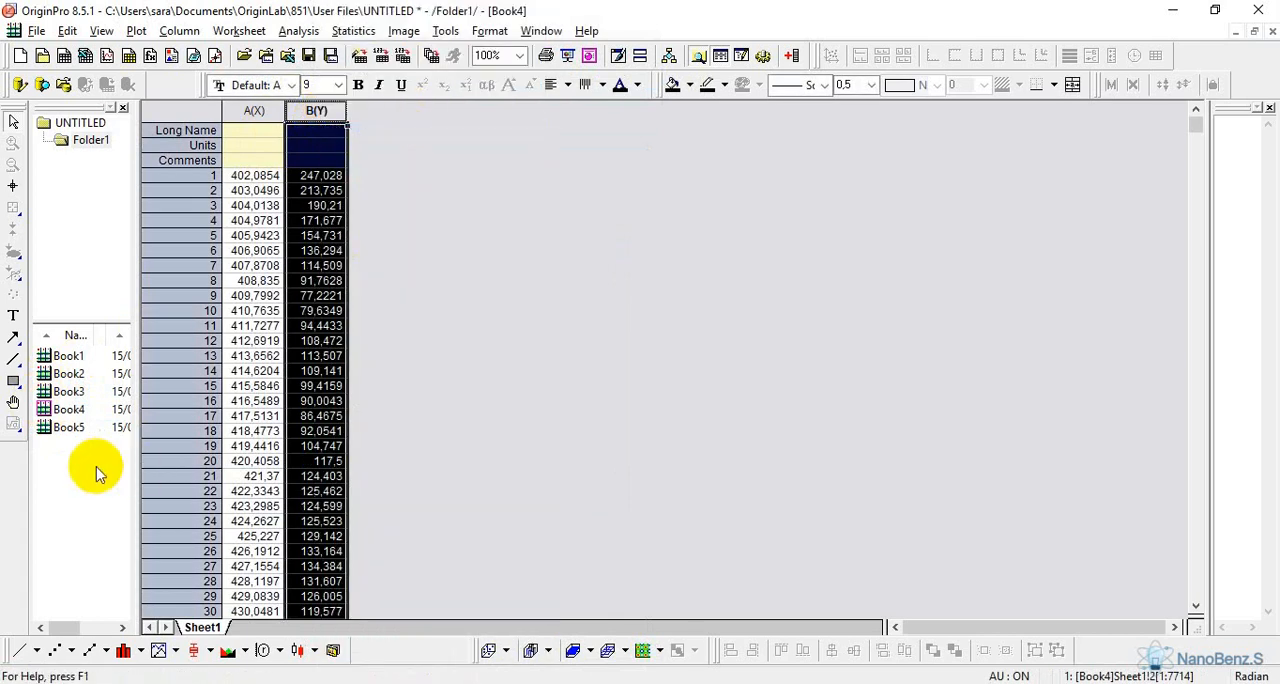
click(67, 30)
click(75, 48)
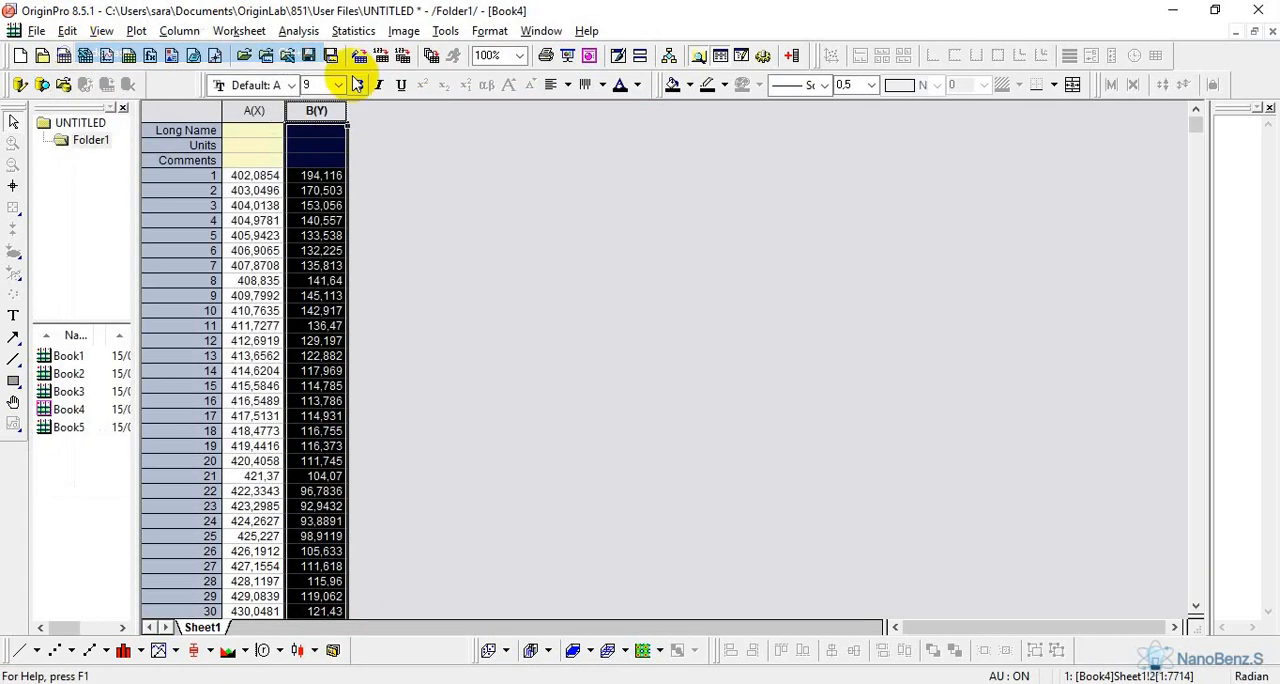
right_click(320, 112)
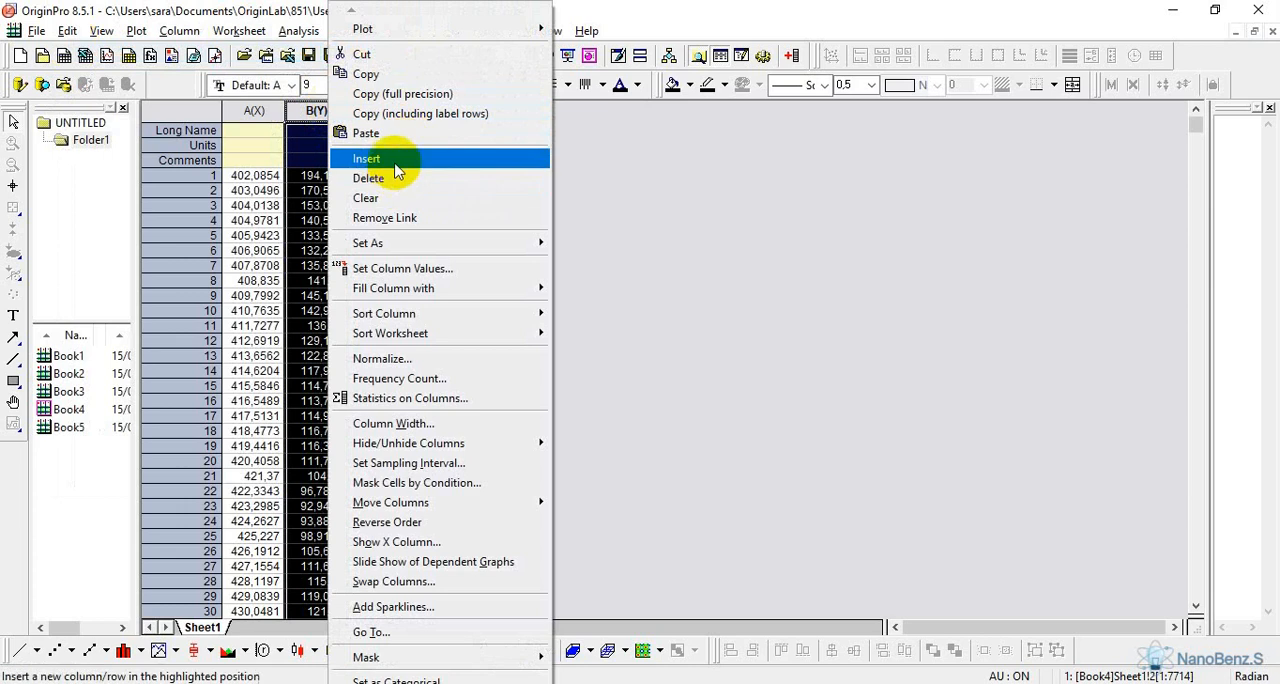
click(400, 94)
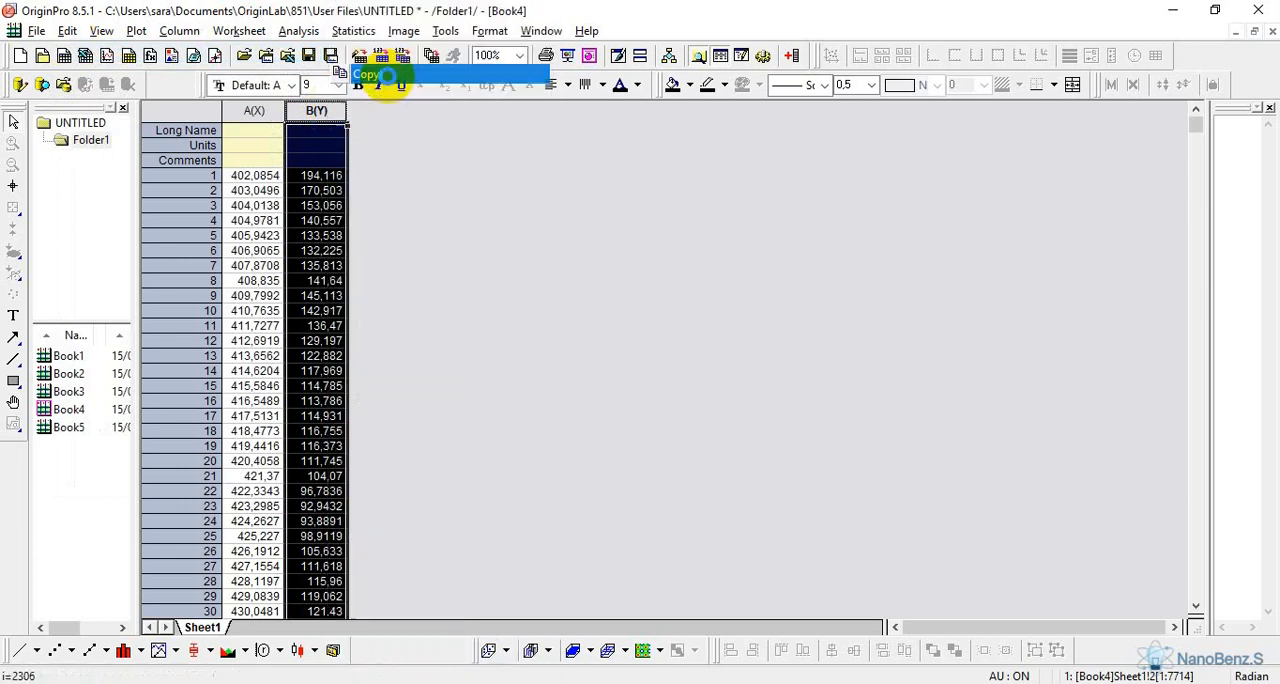
Paste the copied Book4 column into column E(Y) of Book5
click(68, 428)
click(497, 108)
right_click(497, 108)
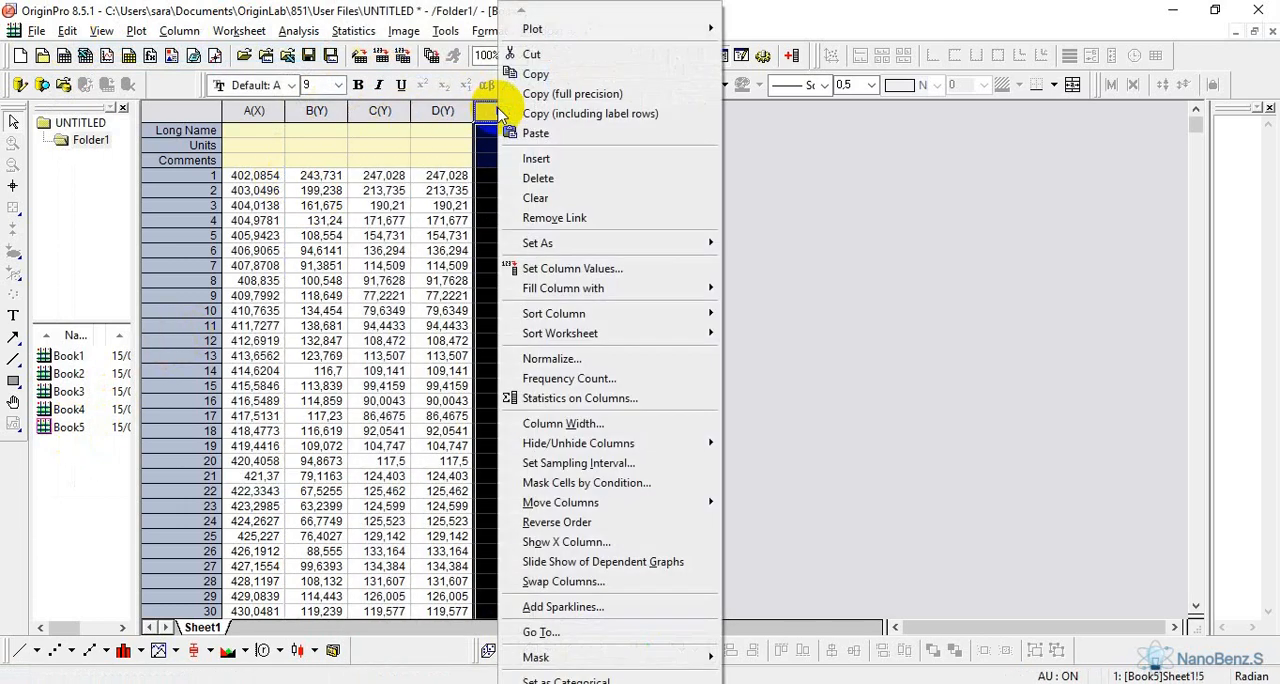
click(571, 133)
click(631, 212)
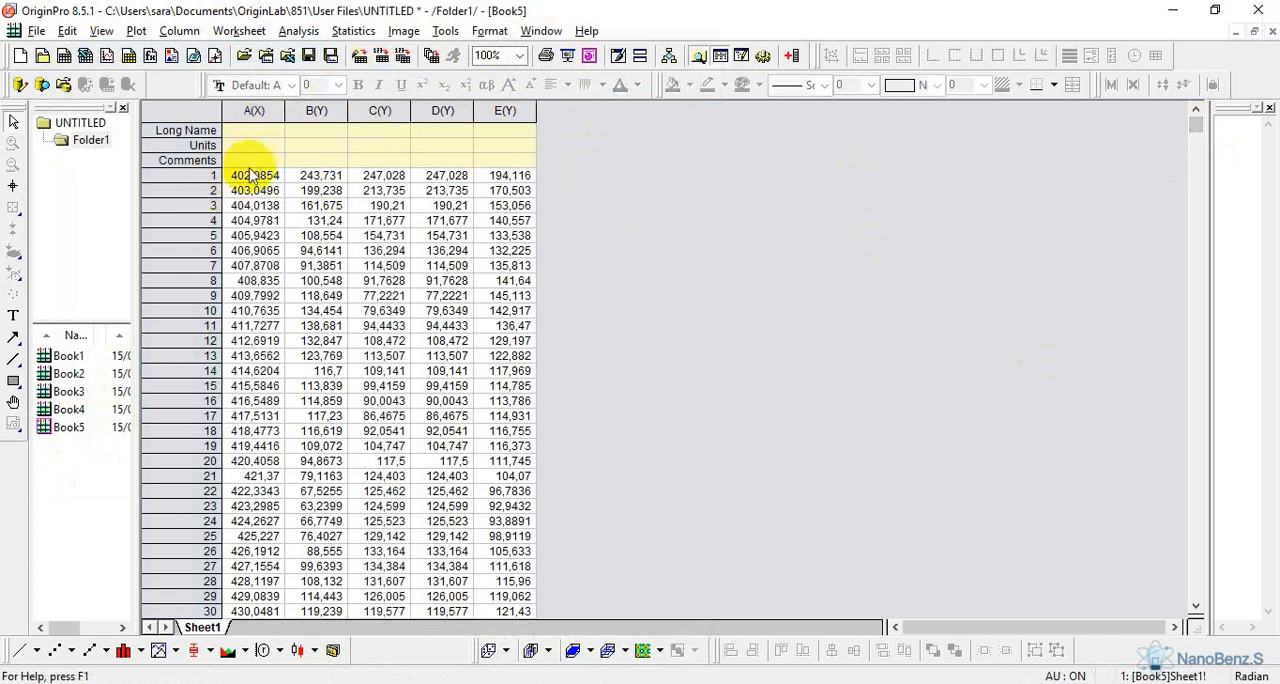
Clear the data in rows 1 to 61 of columns A(X) to E(Y) in Book5
drag(250, 176, 506, 566)
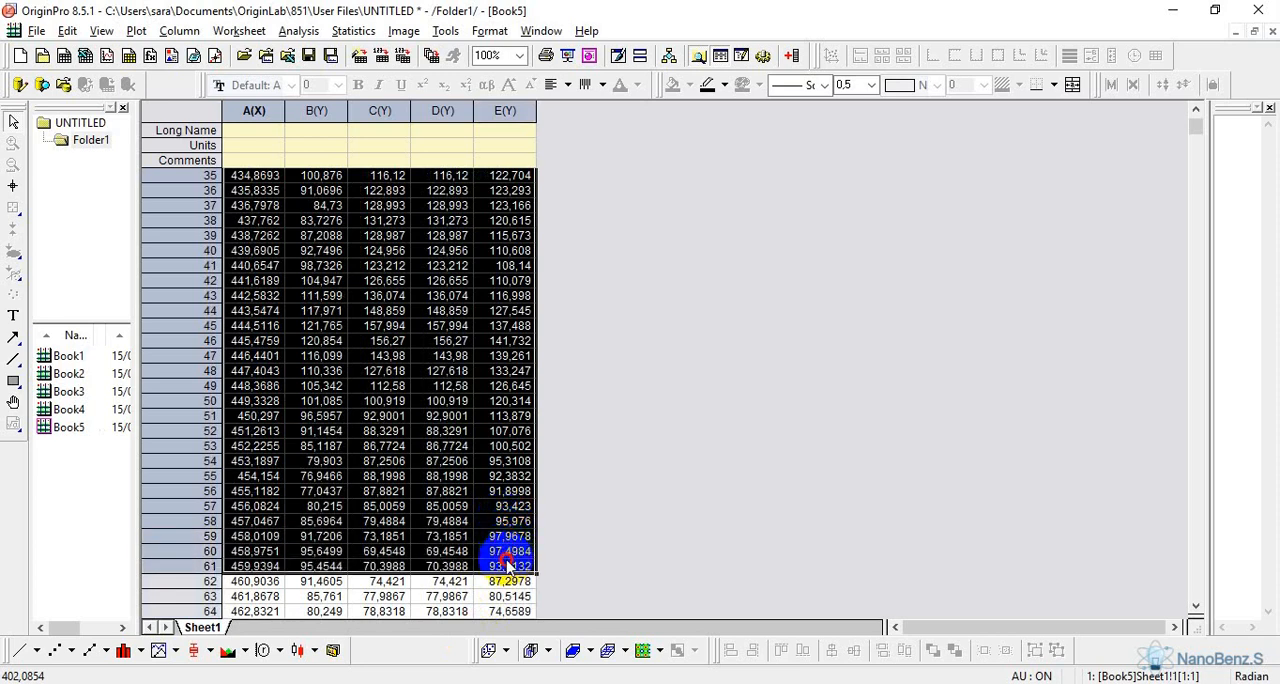
drag(506, 566, 506, 566)
key(Delete)
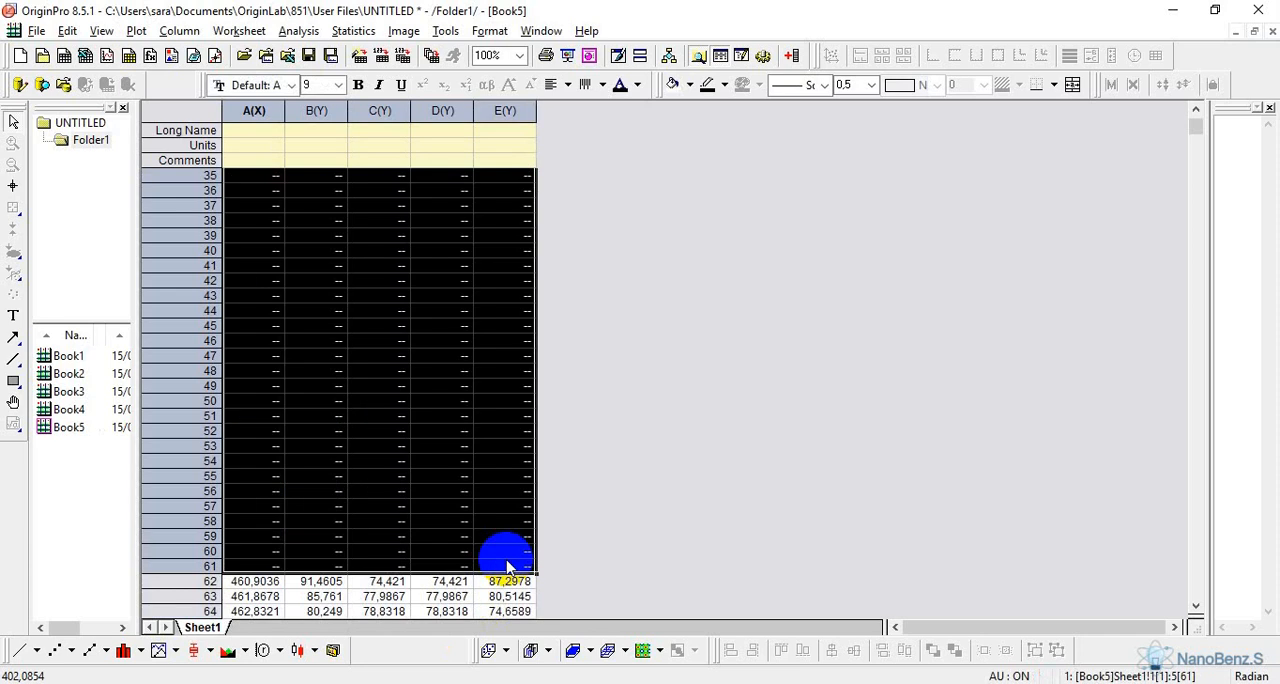
click(580, 497)
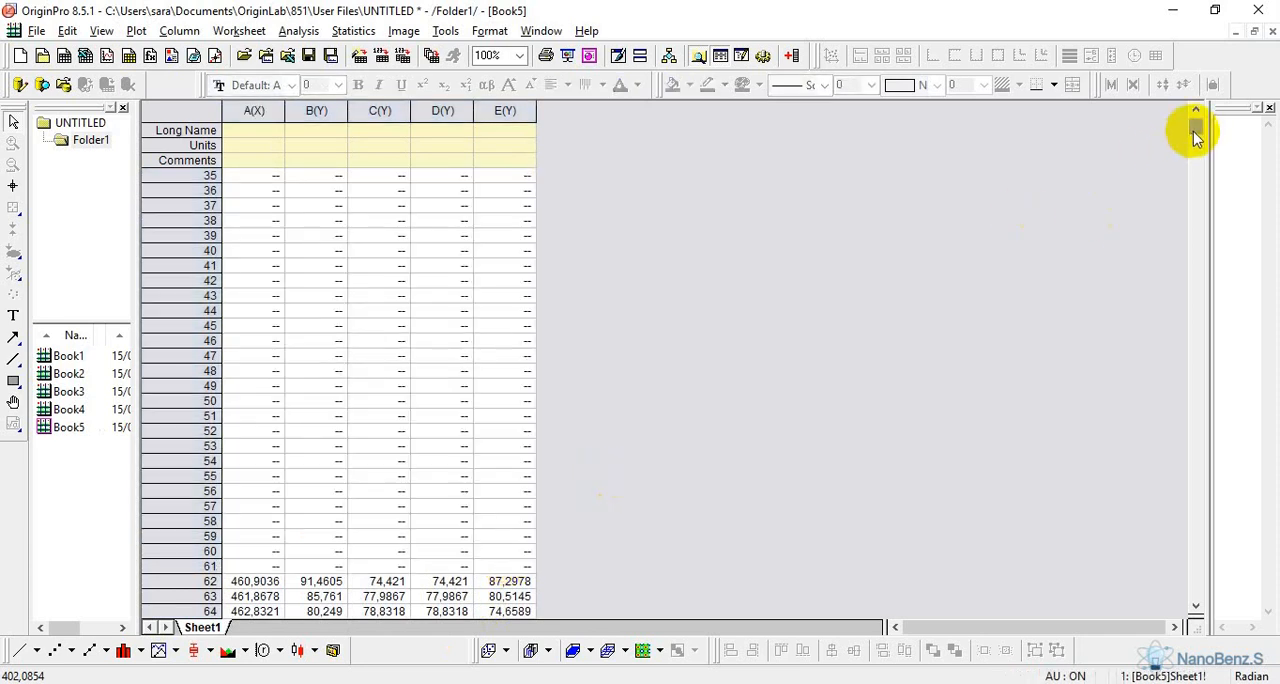
Open the on-screen keyboard and set the Long Name of column A(X) in Book5 to "Nombre d'ondes"
drag(1196, 130, 1194, 114)
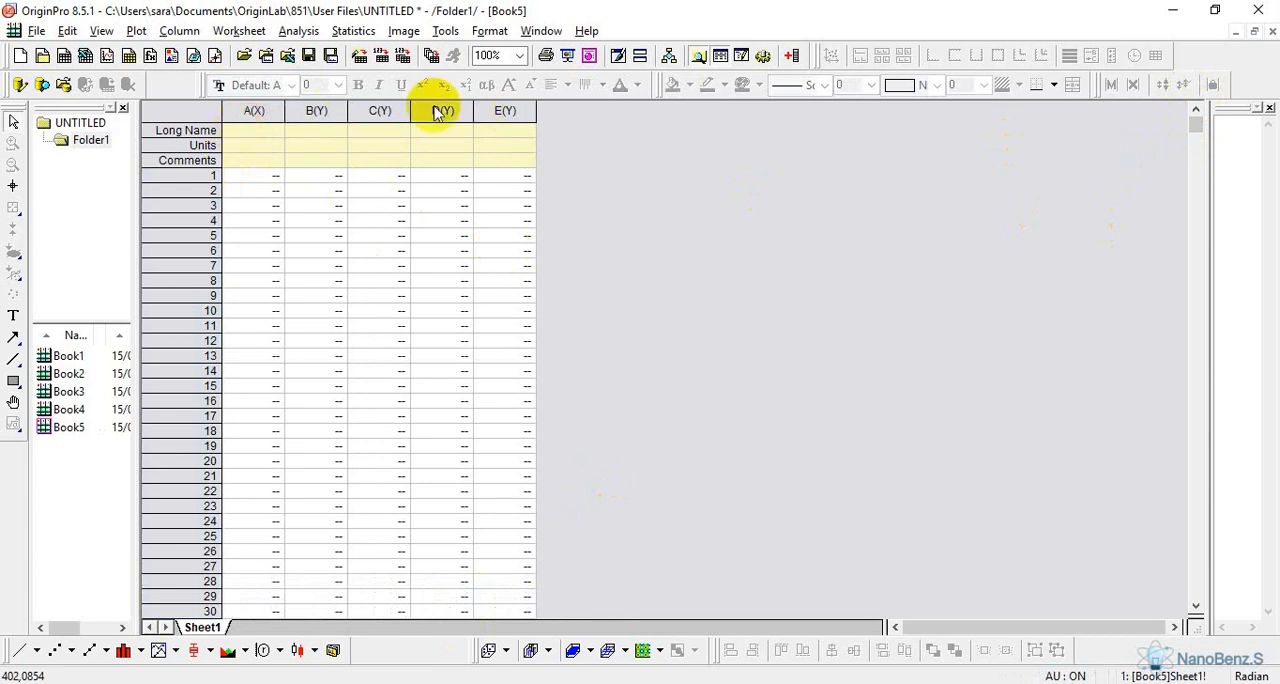
click(252, 132)
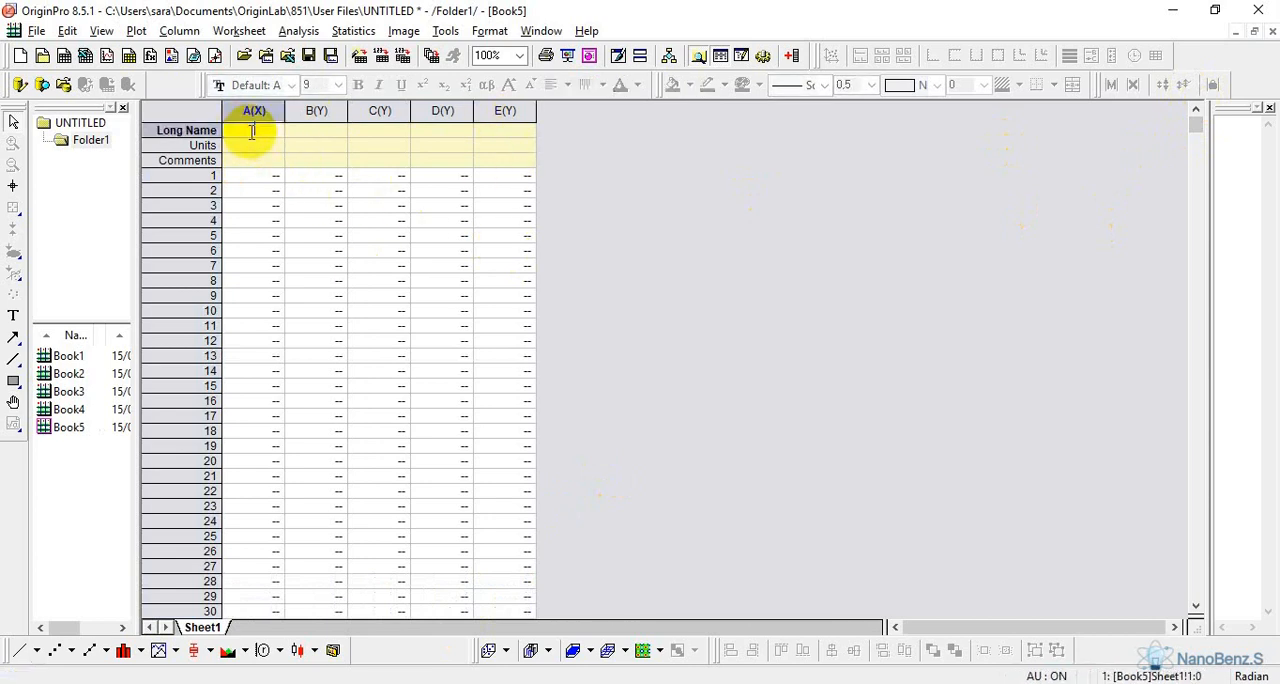
click(226, 682)
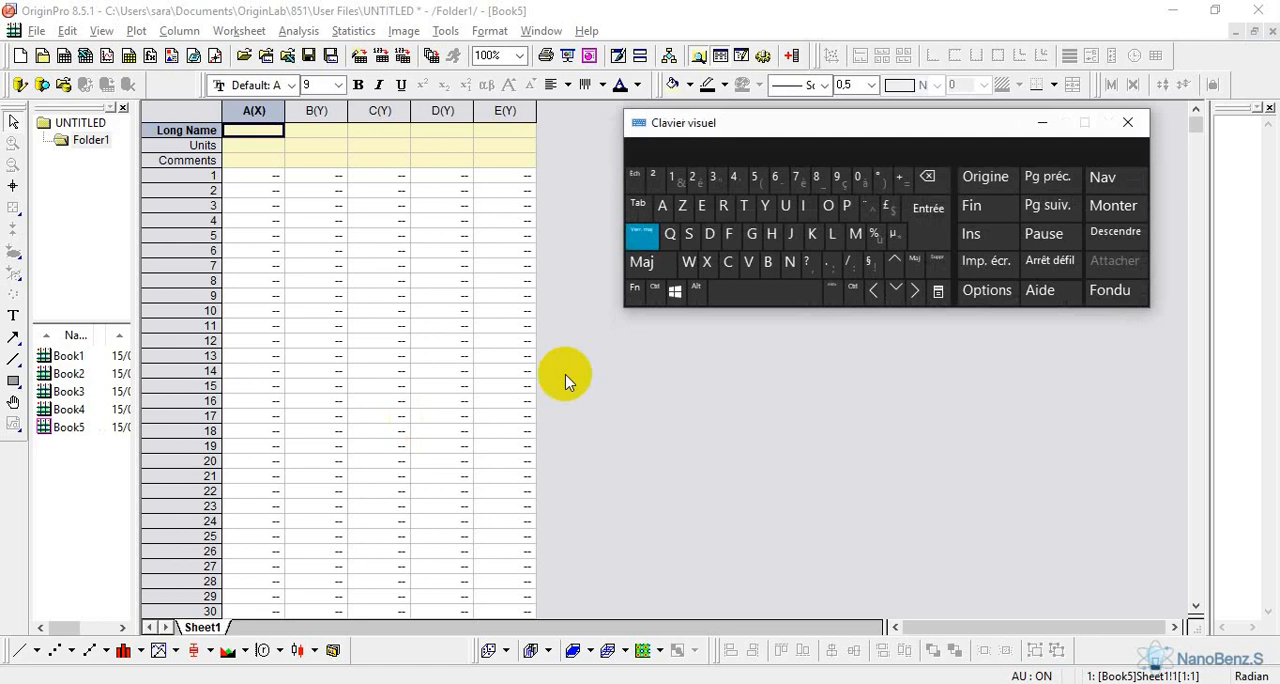
click(790, 262)
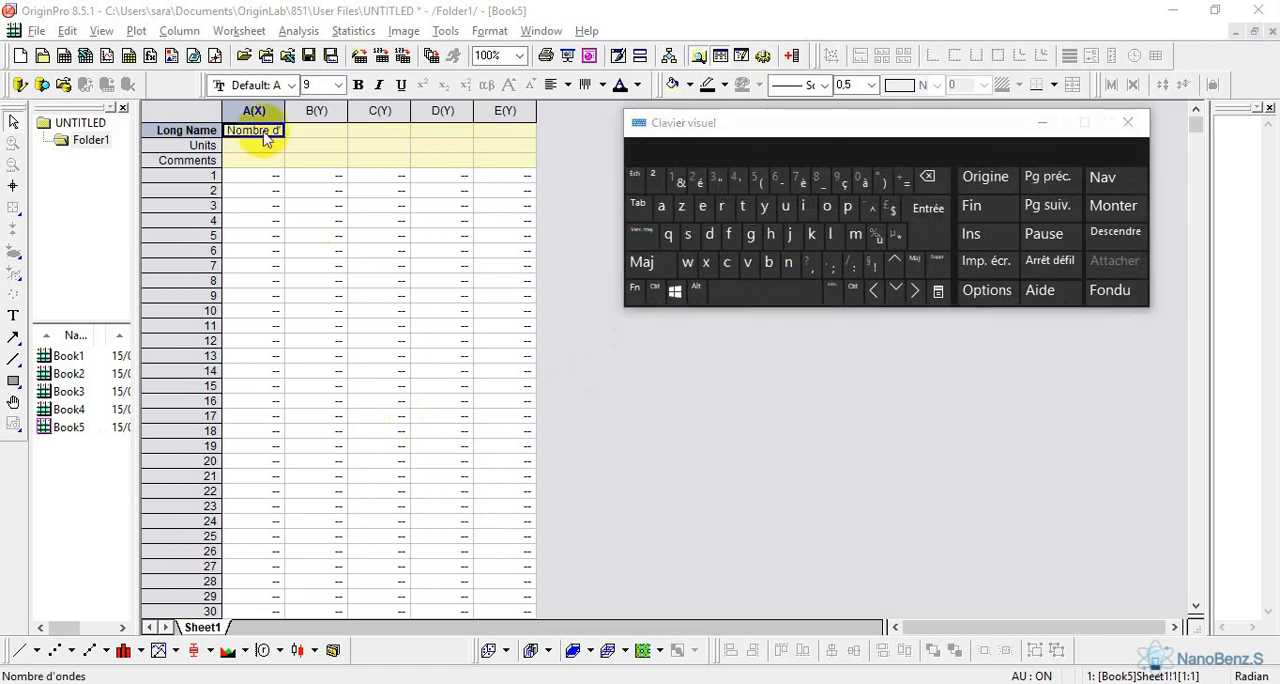
click(262, 131)
drag(228, 128, 337, 123)
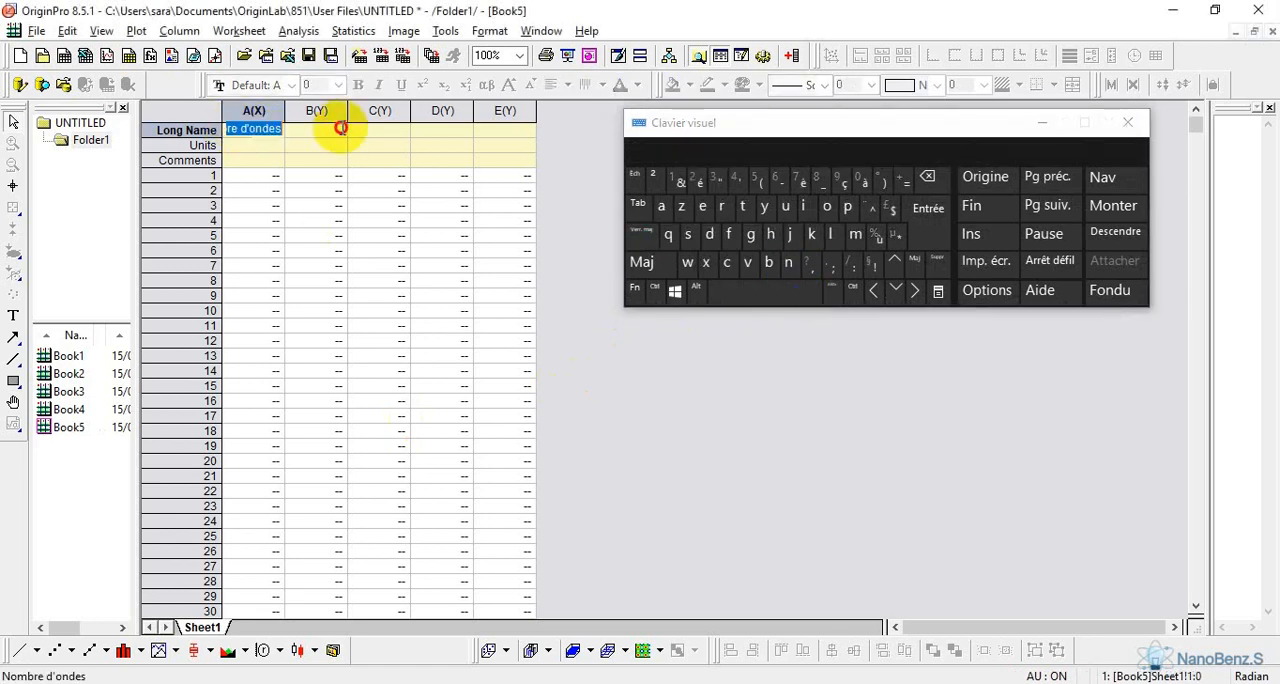
Set the Units of column A(X) to cm-1, with the -1 formatted as superscript
click(266, 148)
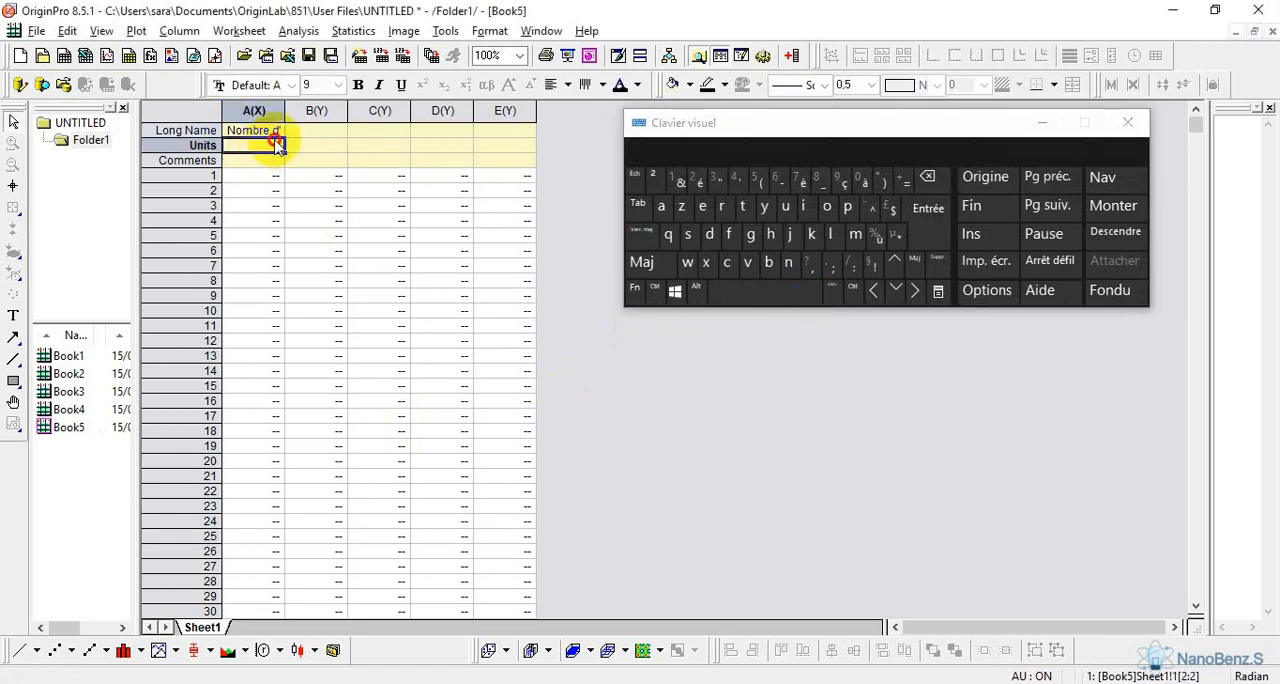
click(728, 265)
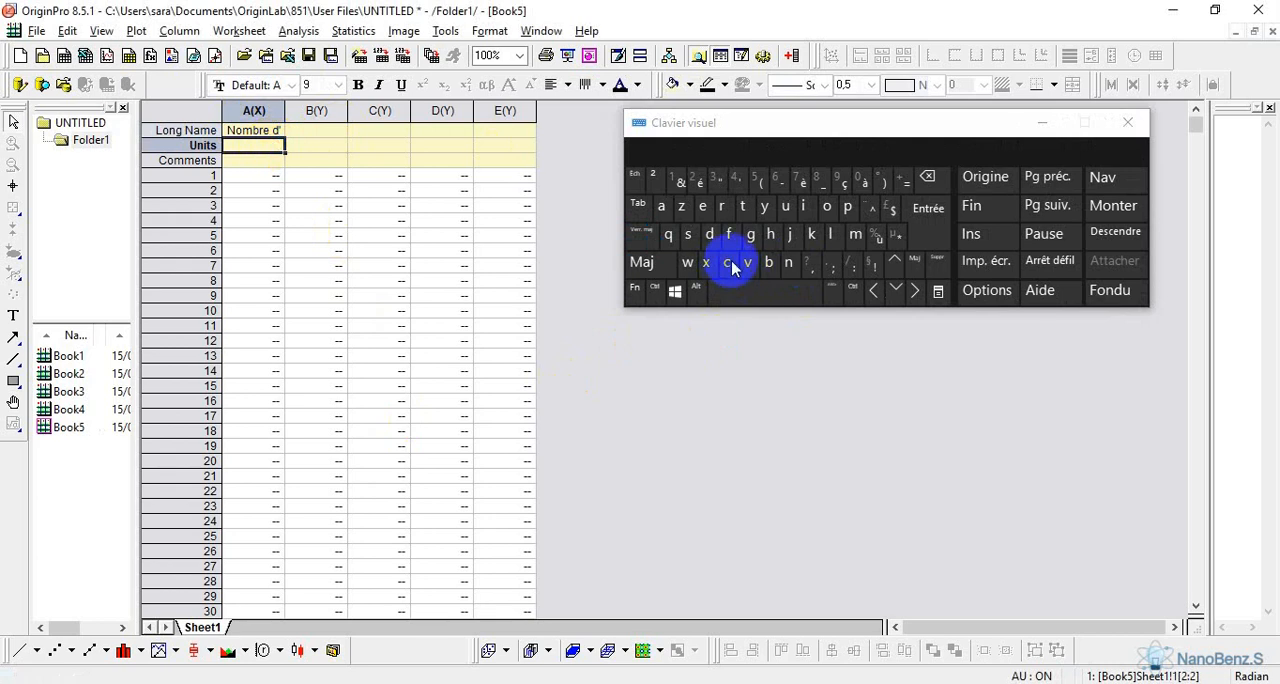
click(856, 236)
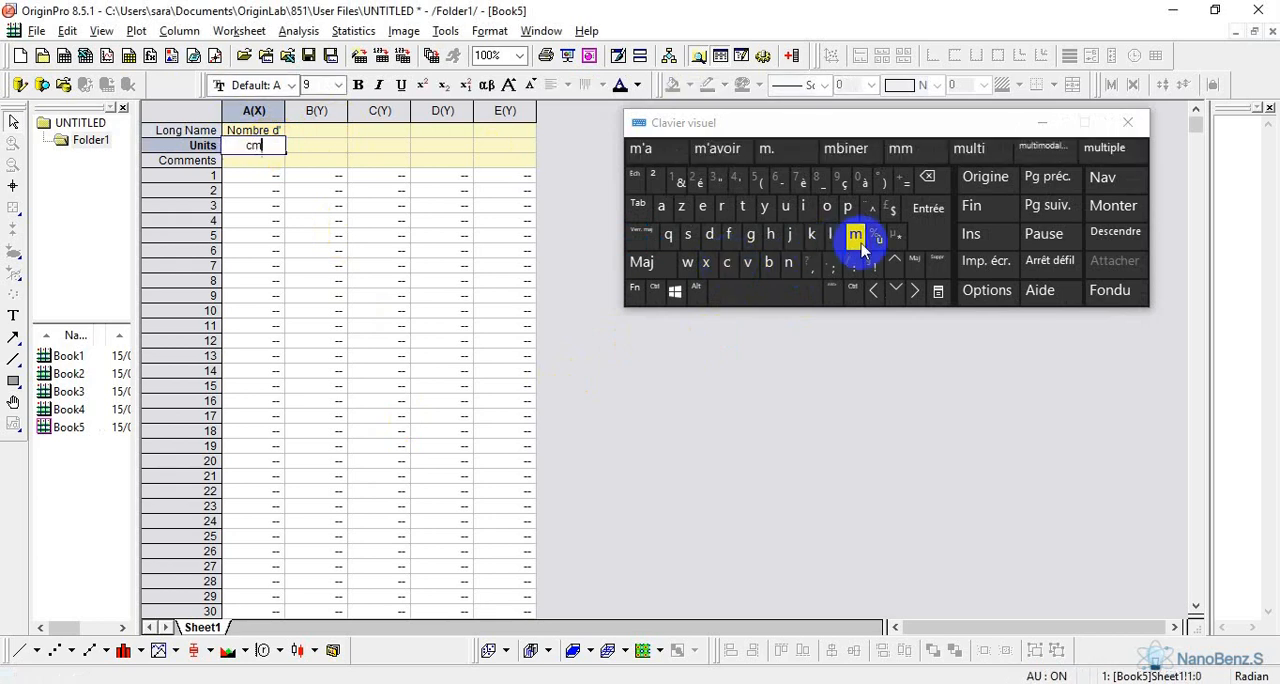
click(660, 265)
click(712, 234)
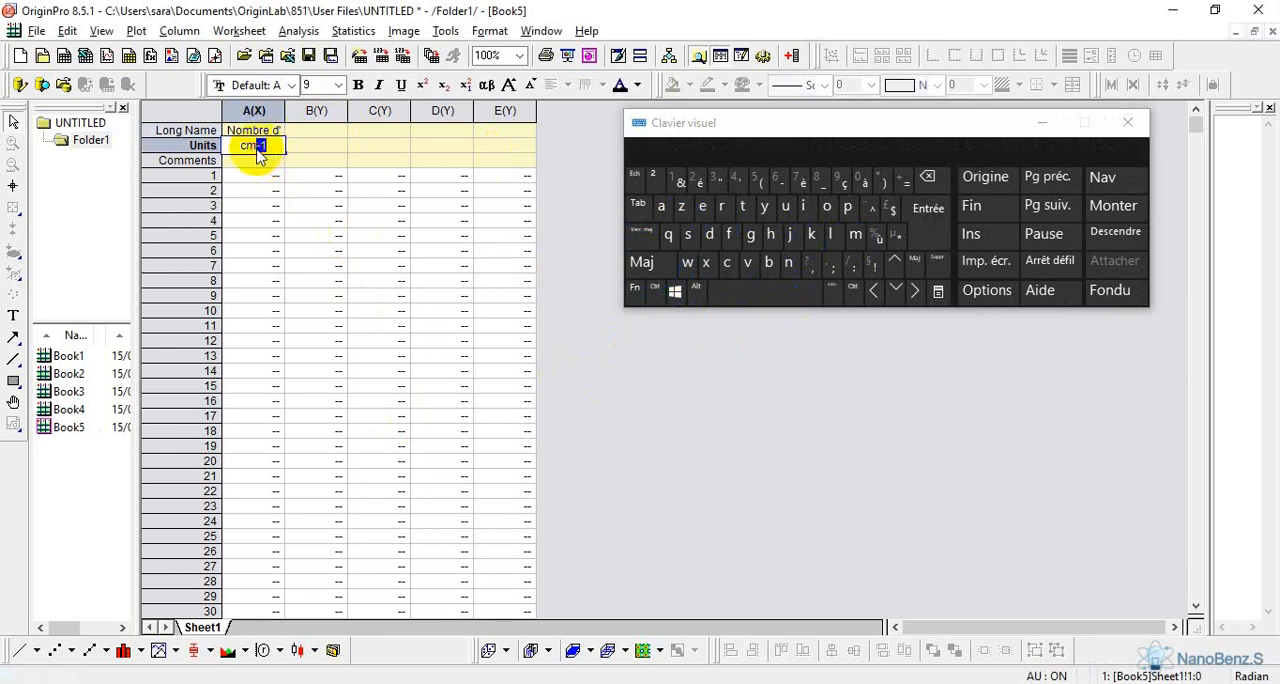
click(420, 88)
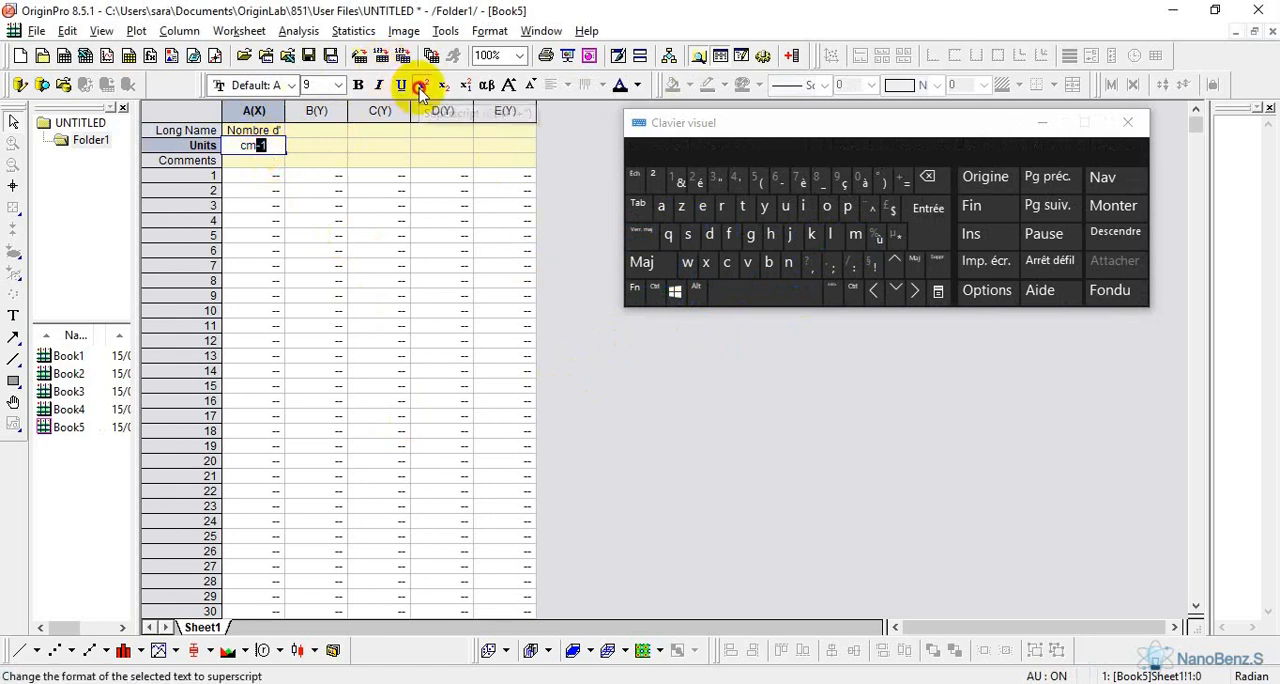
click(304, 206)
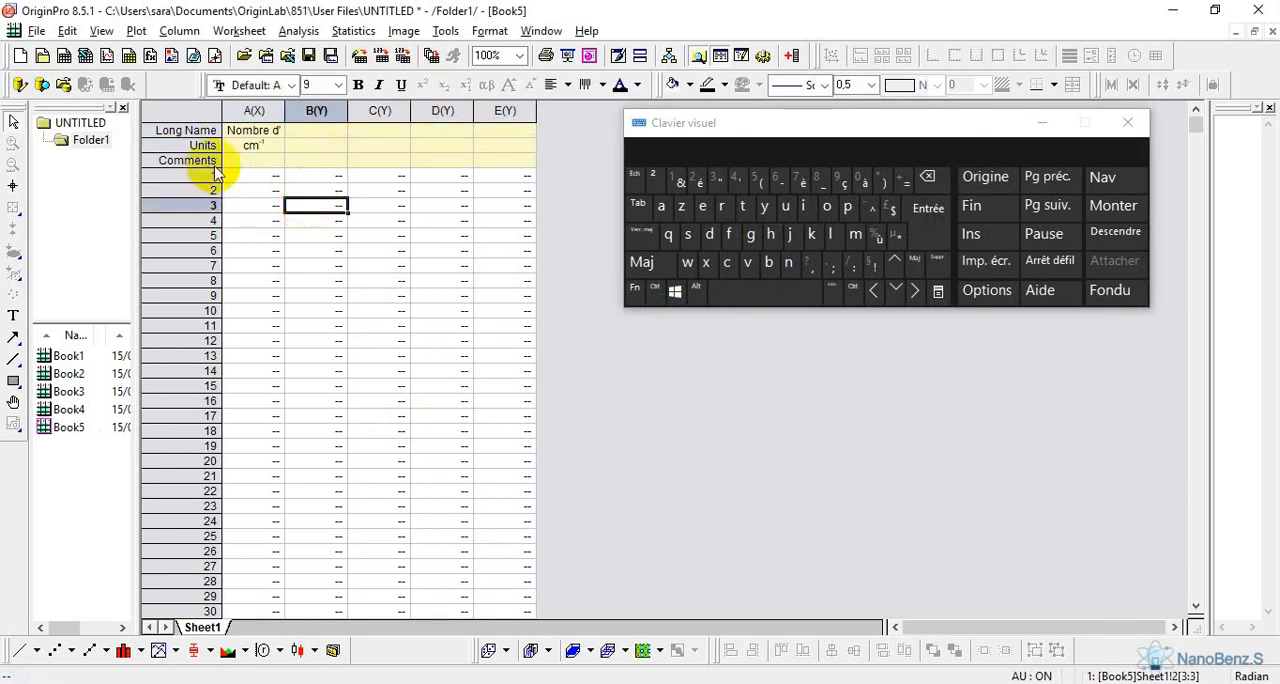
Enter ZnO in the Comments cell of column B(Y)
click(324, 161)
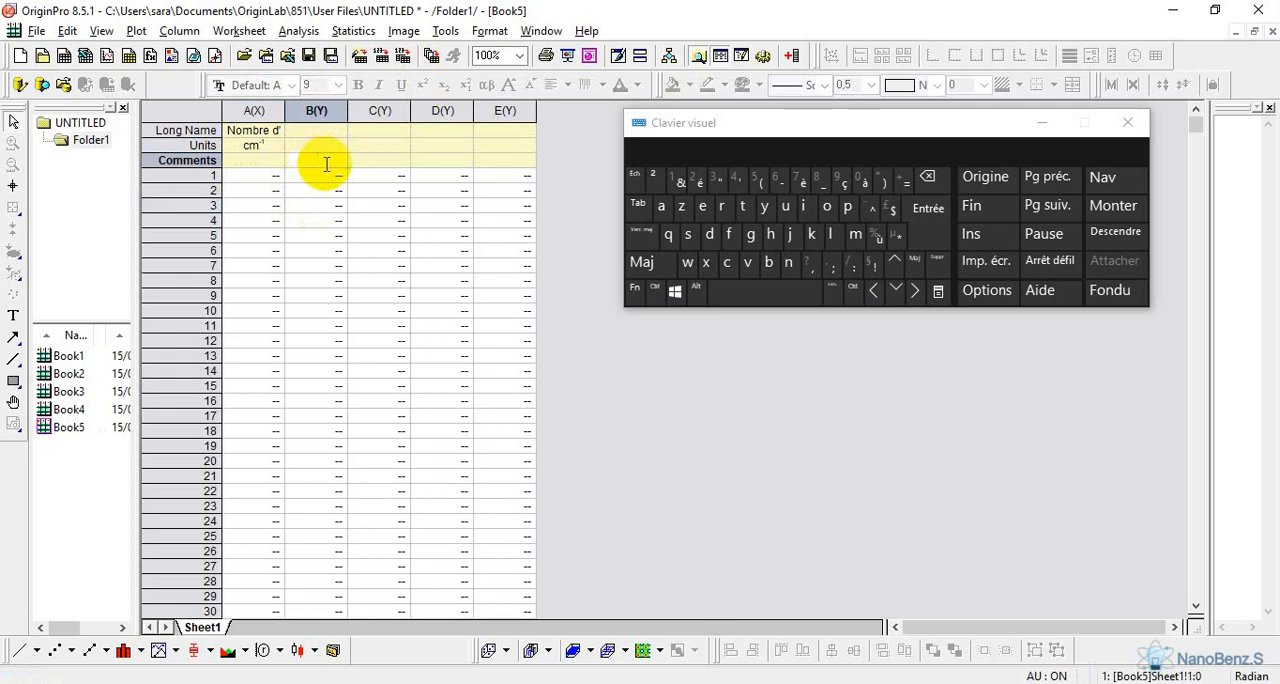
click(326, 163)
click(641, 262)
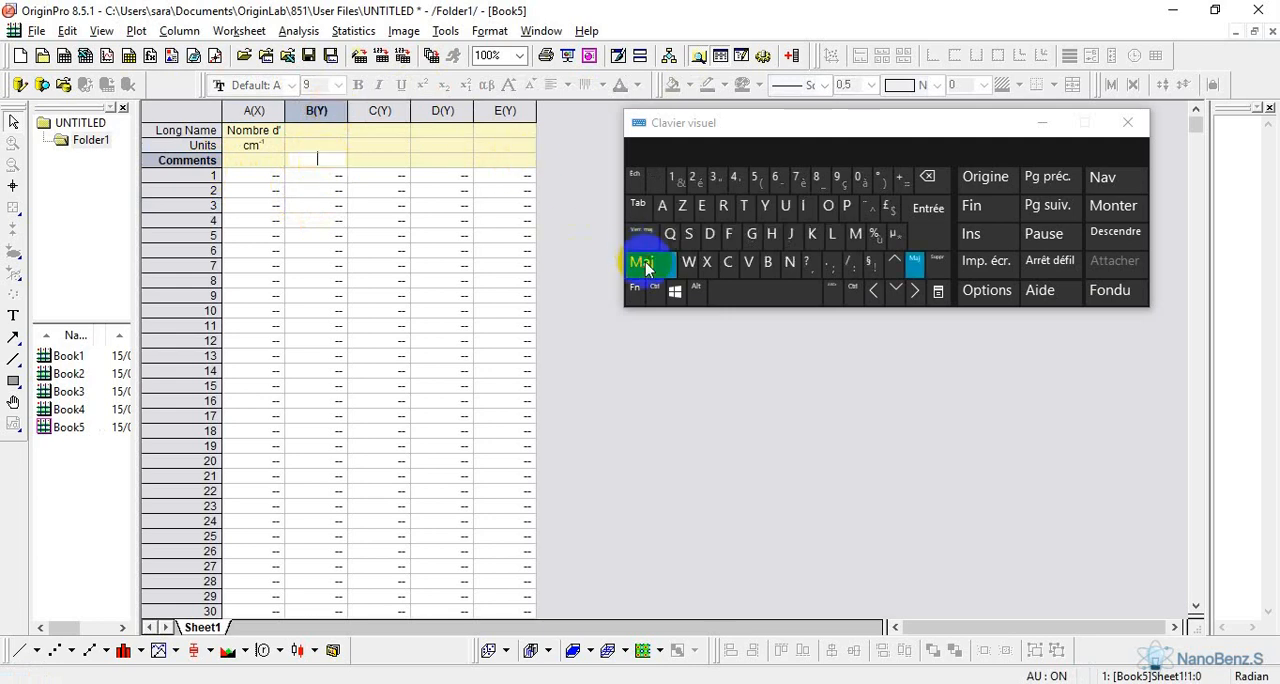
click(683, 218)
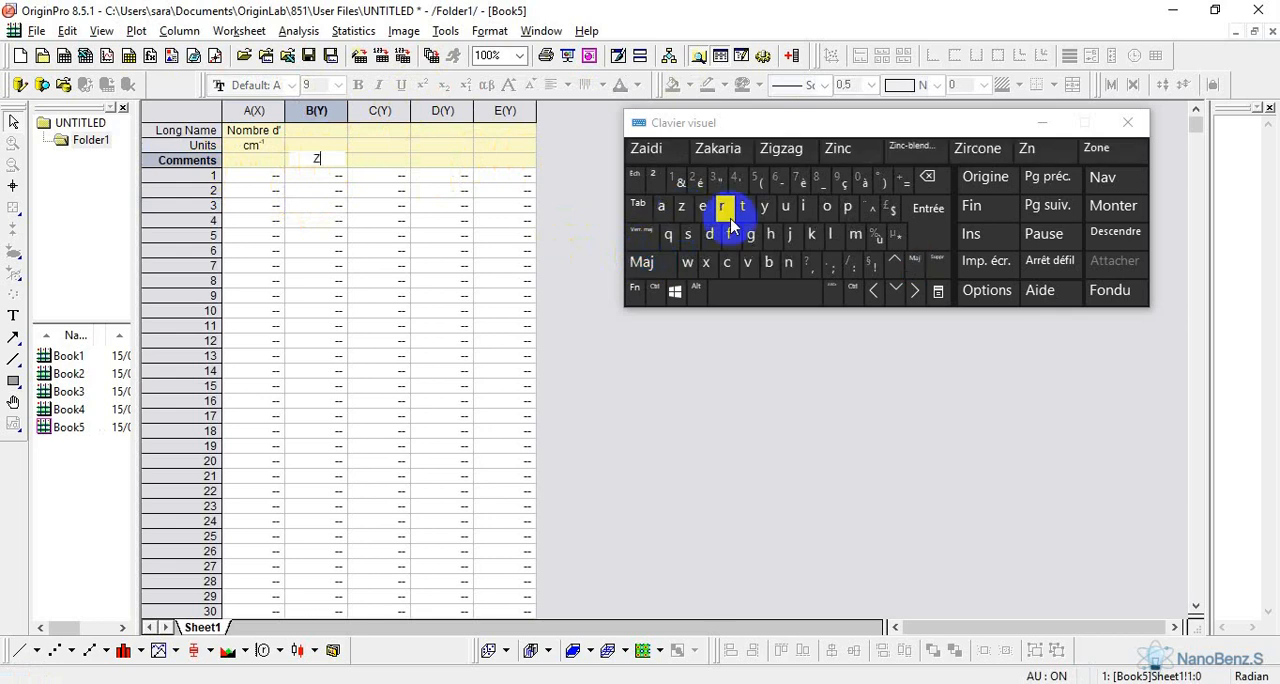
click(790, 263)
click(660, 263)
click(828, 207)
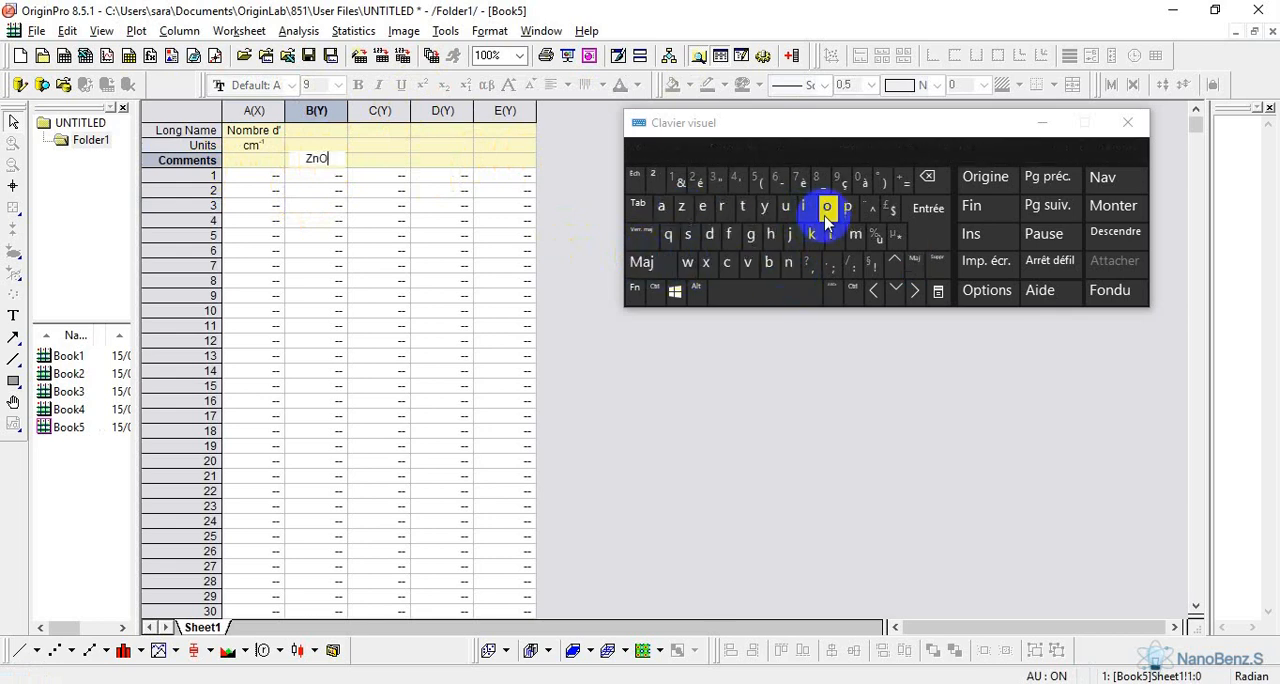
Enter In-ZnO in the Comments cell of column C(Y)
click(386, 162)
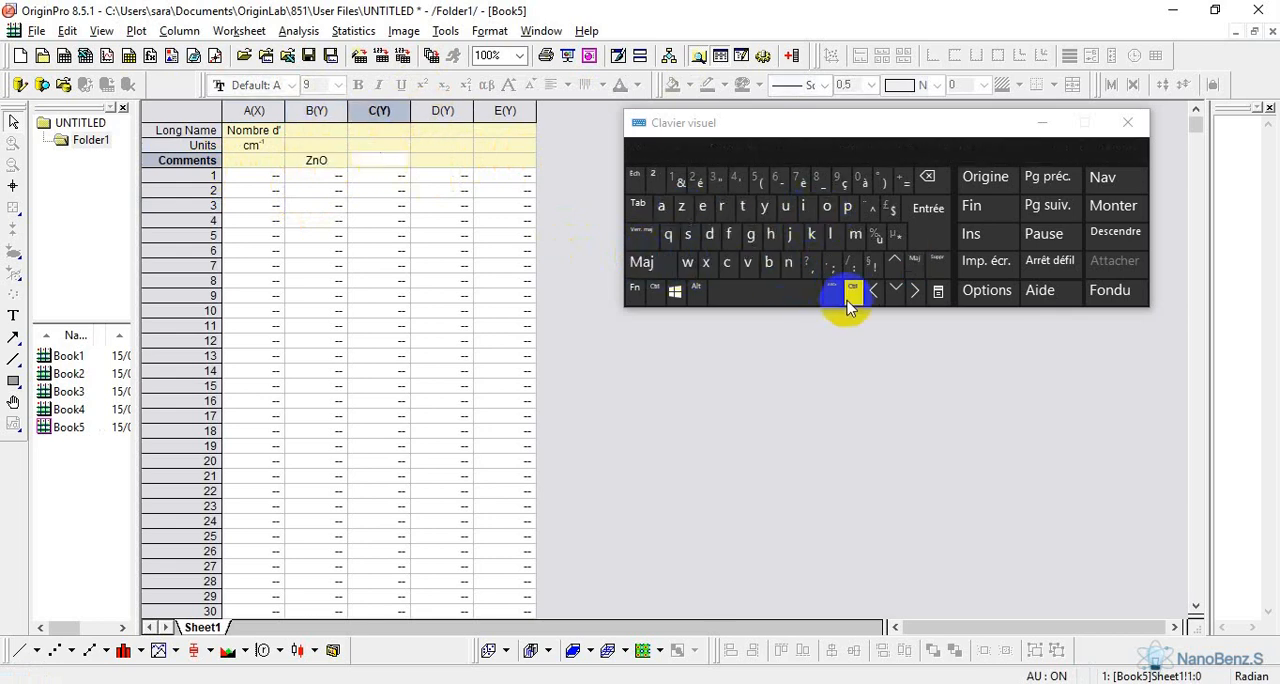
click(641, 262)
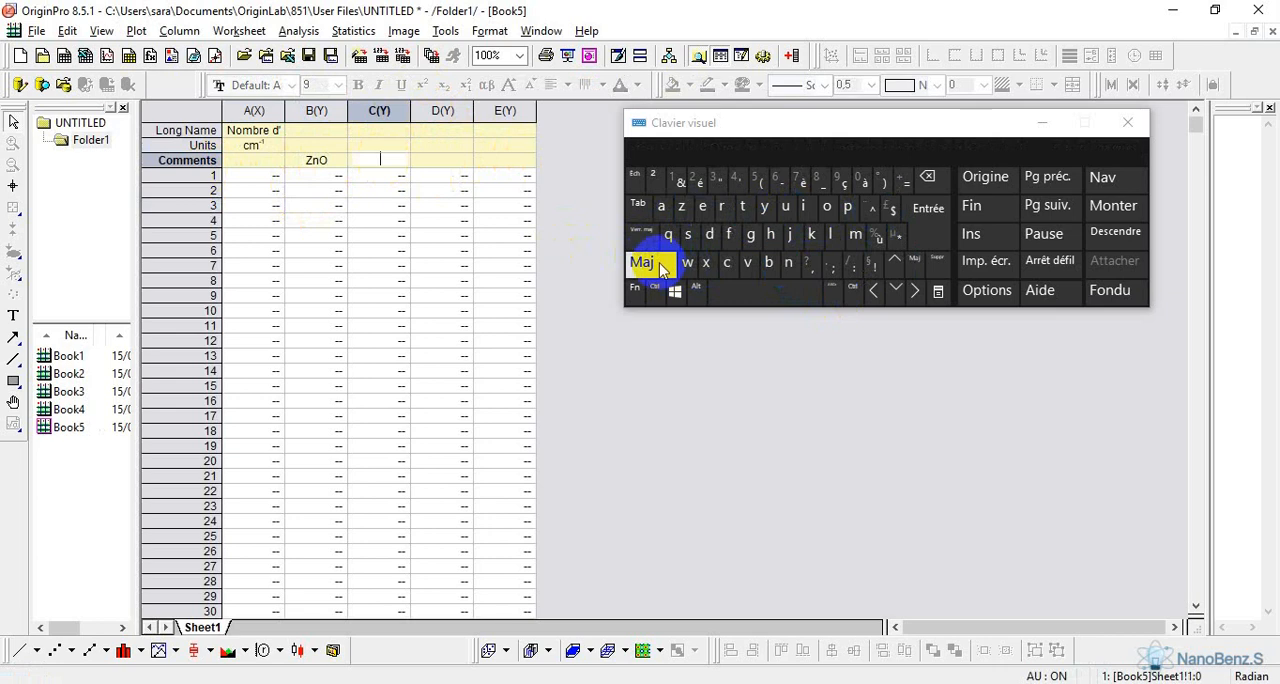
click(802, 208)
click(790, 263)
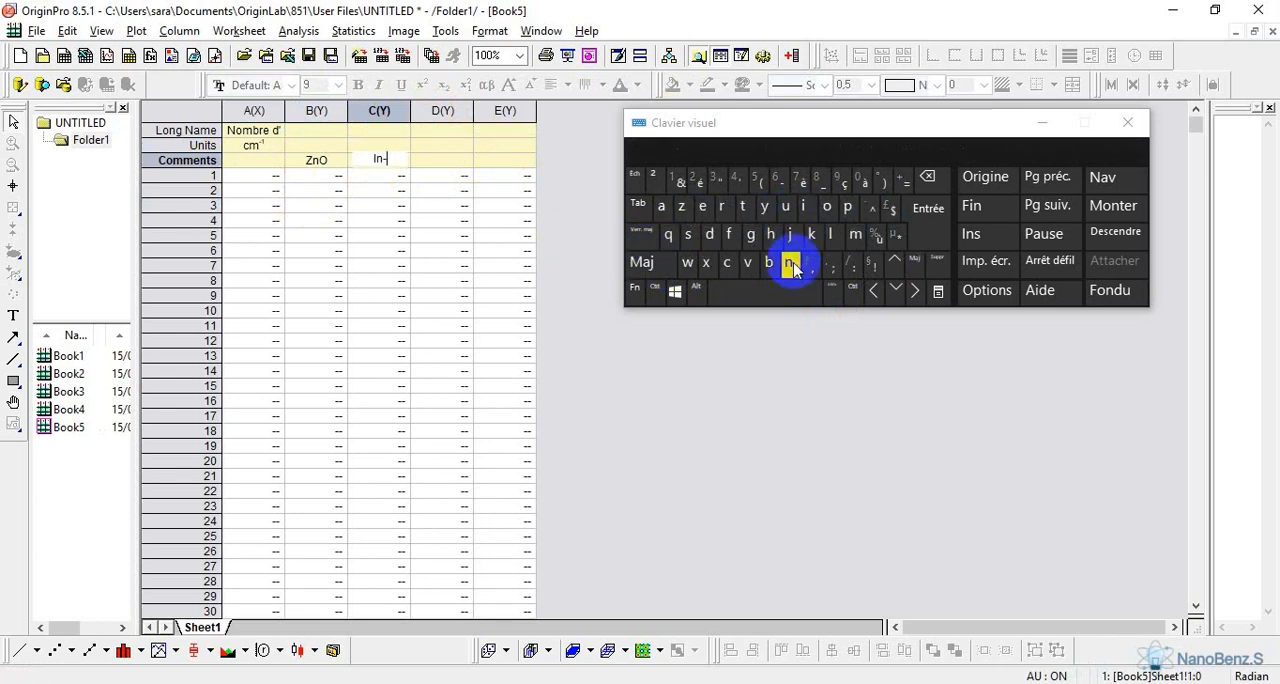
key(Caps_Lock)
text(-Z)
key(Caps_Lock)
text(n)
key(Caps_Lock)
text(O)
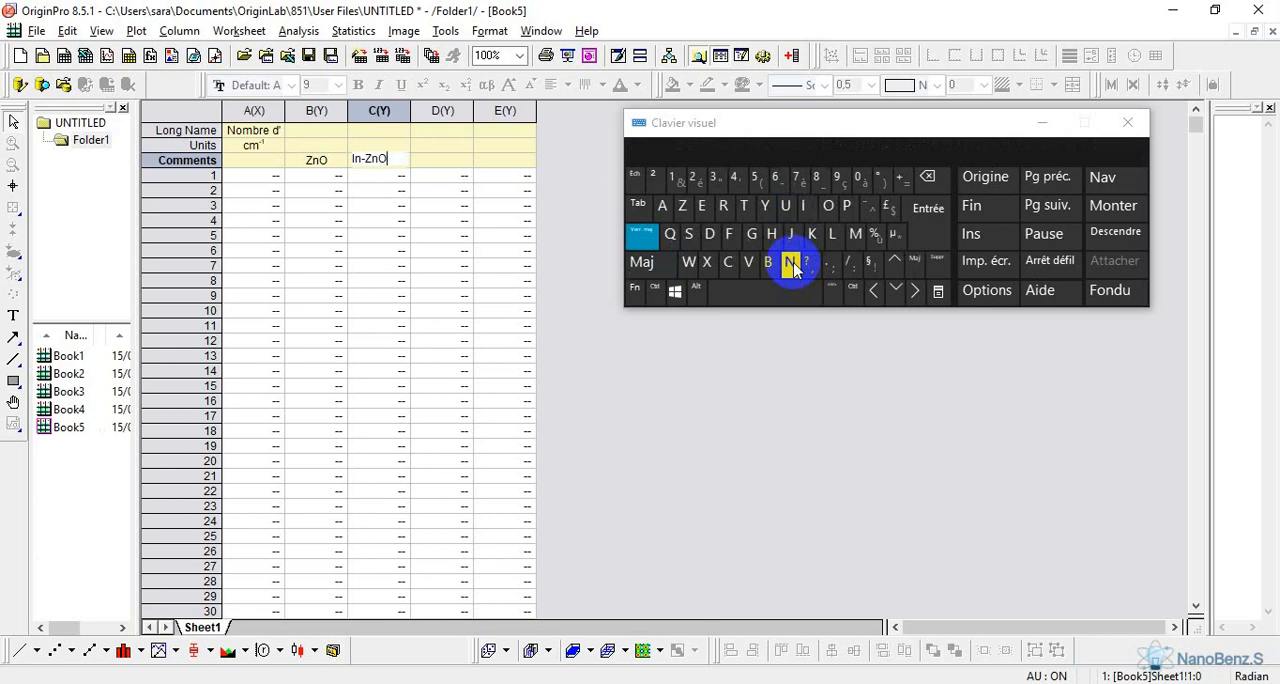
key(Caps_Lock)
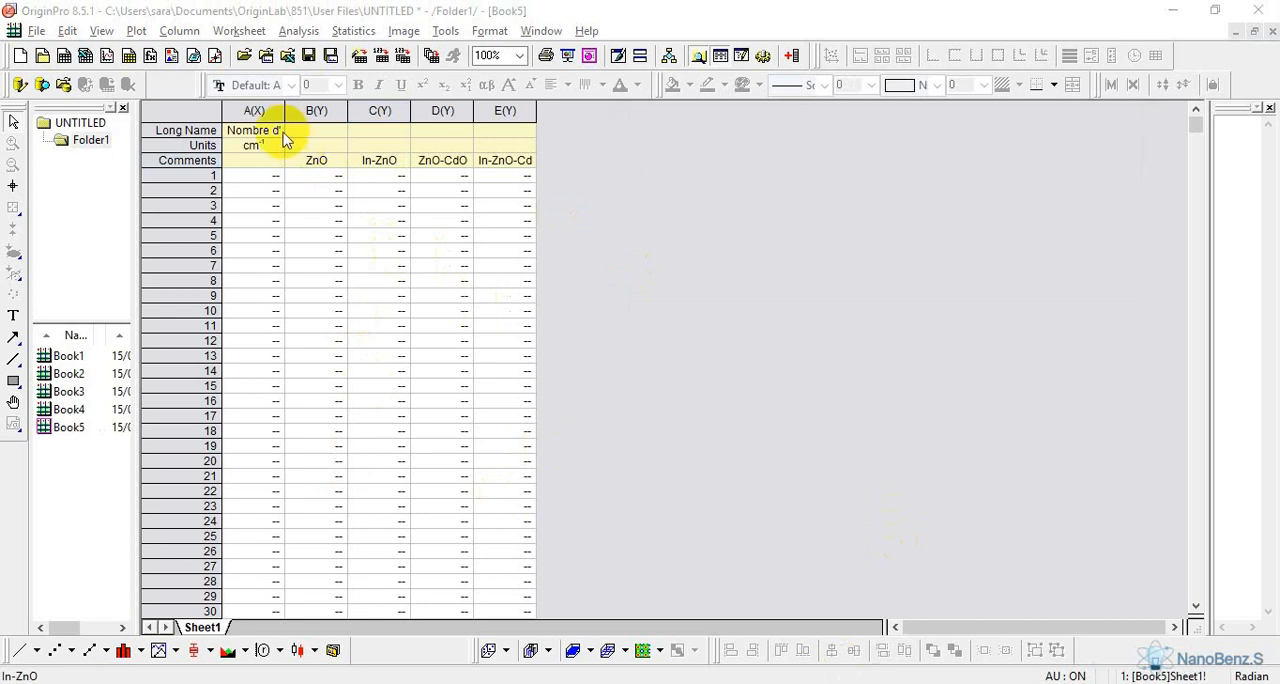
Plot columns A(X) to E(Y) of Book5 as Stack Lines by Y Offsets and move the legend clear of the curves, beyond their high-wavenumber end
drag(255, 111, 498, 121)
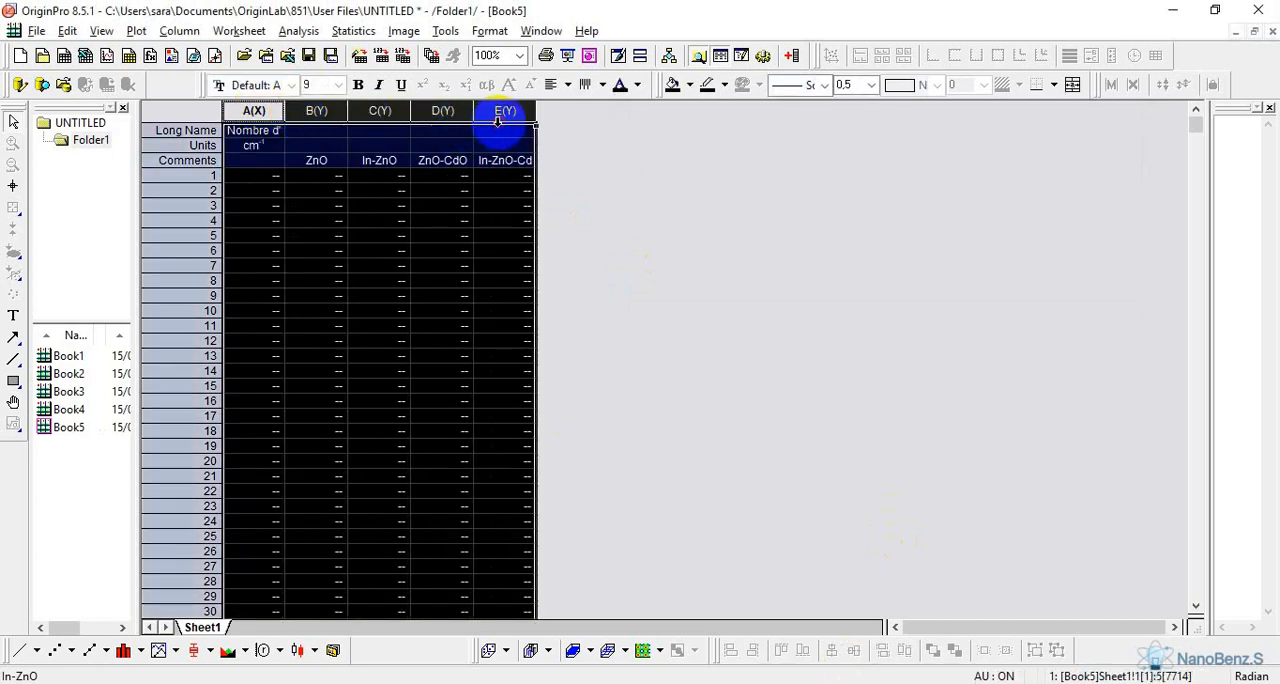
click(135, 31)
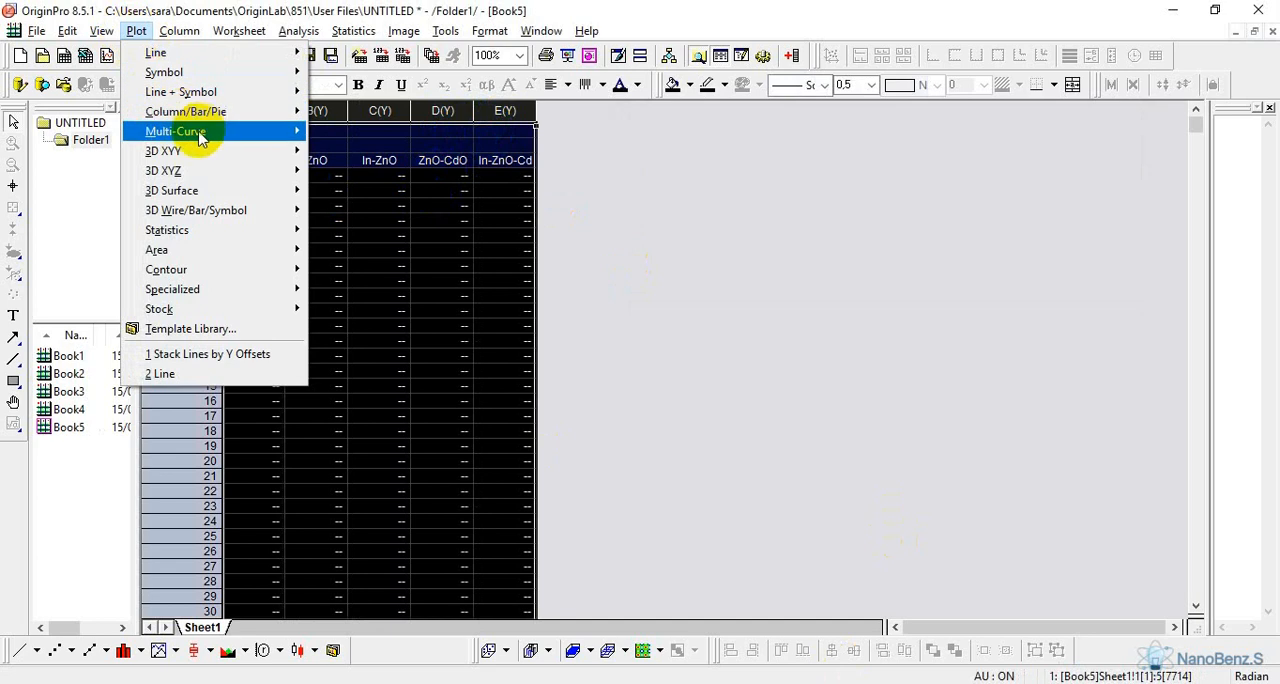
mouse_move(192, 140)
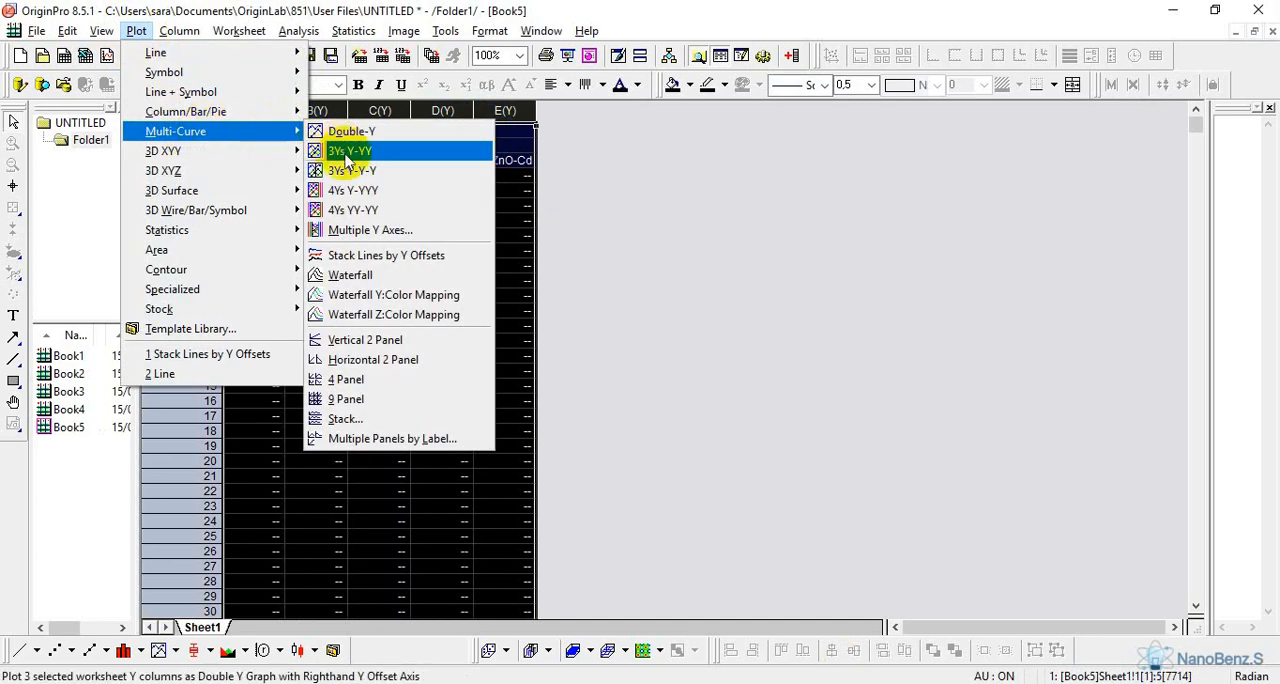
click(348, 258)
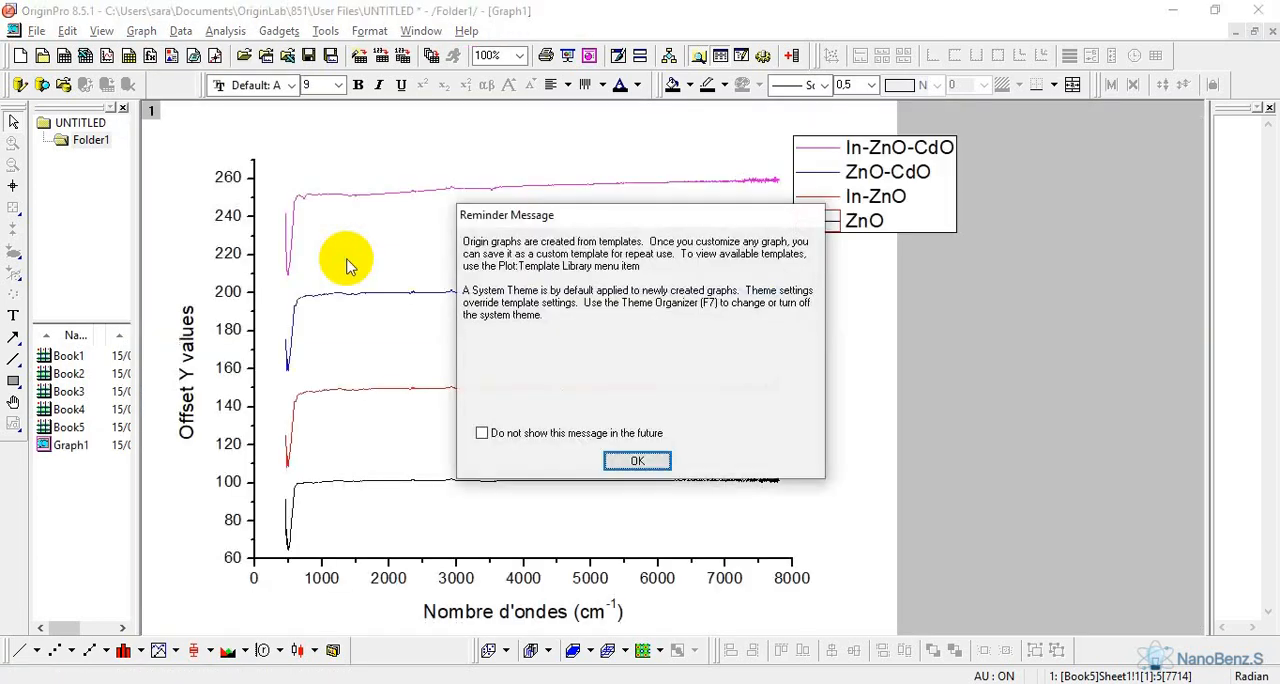
click(640, 461)
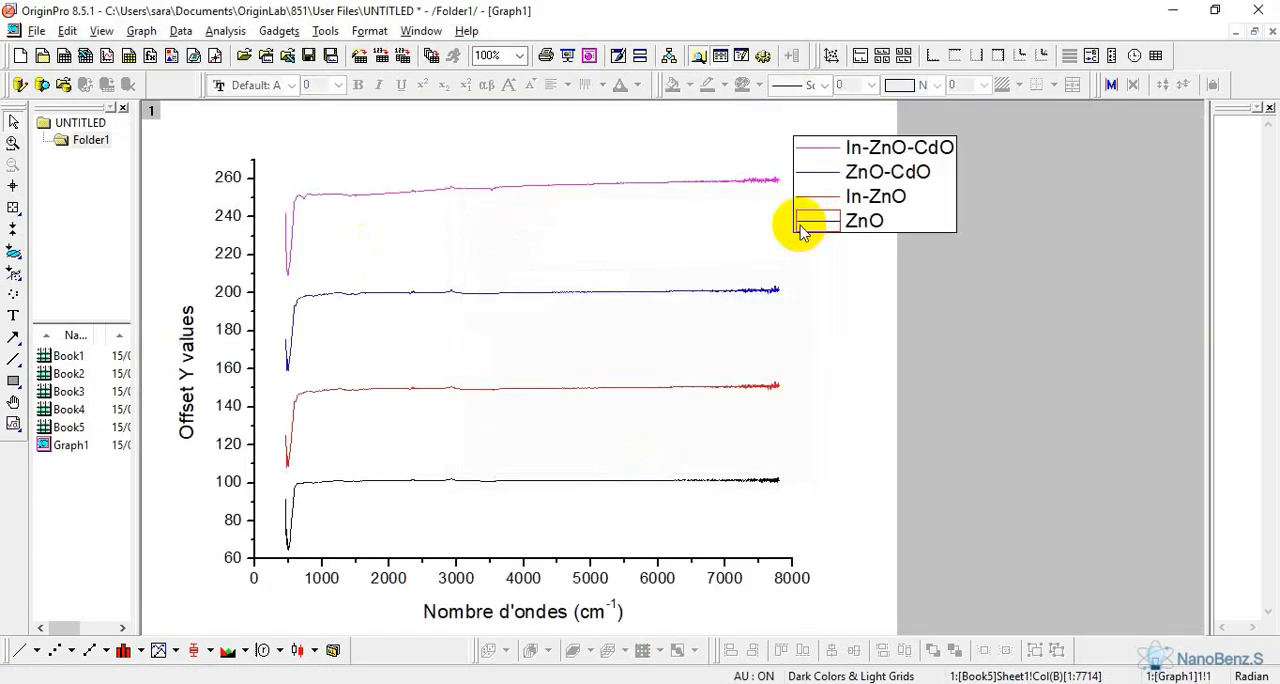
click(880, 198)
drag(878, 200, 958, 300)
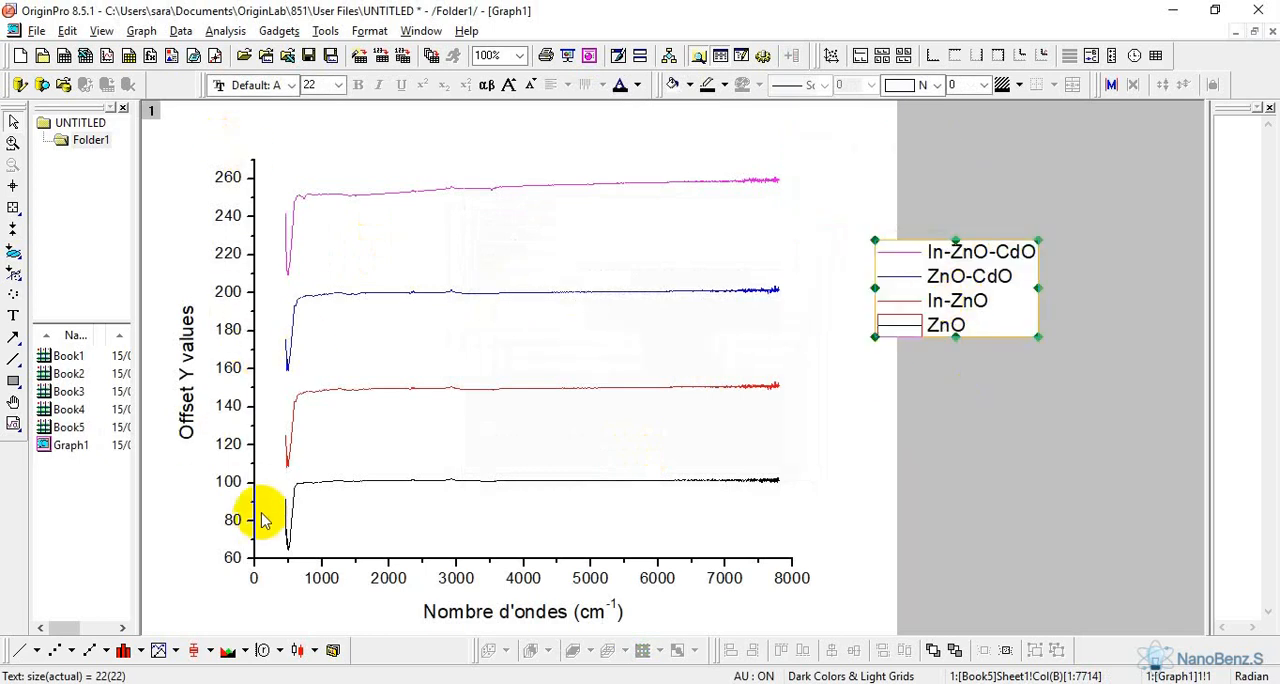
Replace the Y axis title of Graph1 with "Transmittance (%)" and minimize the on-screen keyboard
click(190, 378)
double_click(193, 380)
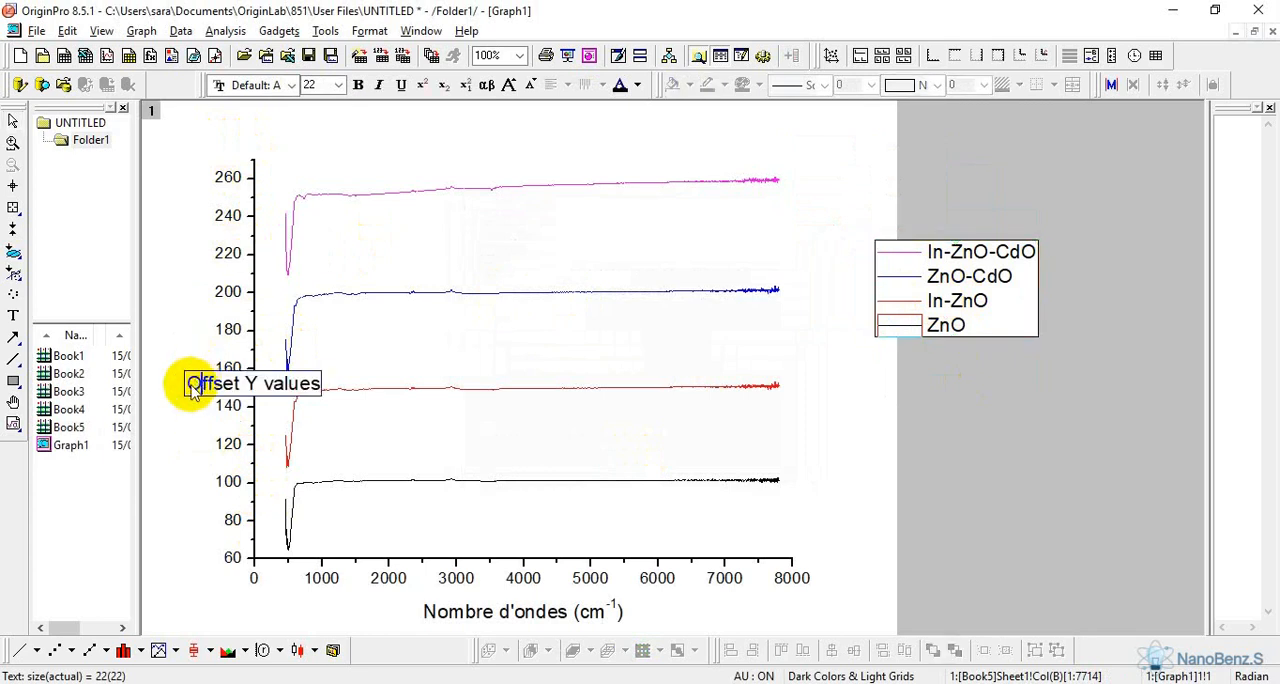
drag(186, 380, 325, 410)
text(Tras)
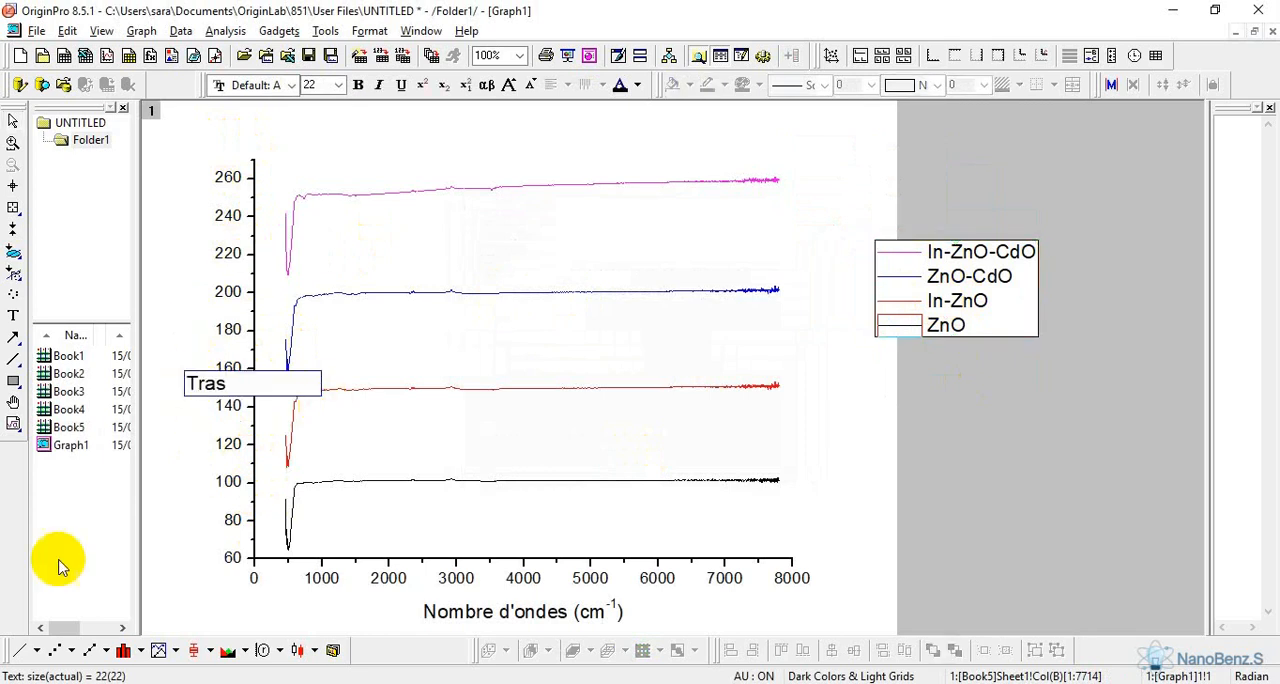
click(250, 382)
click(927, 177)
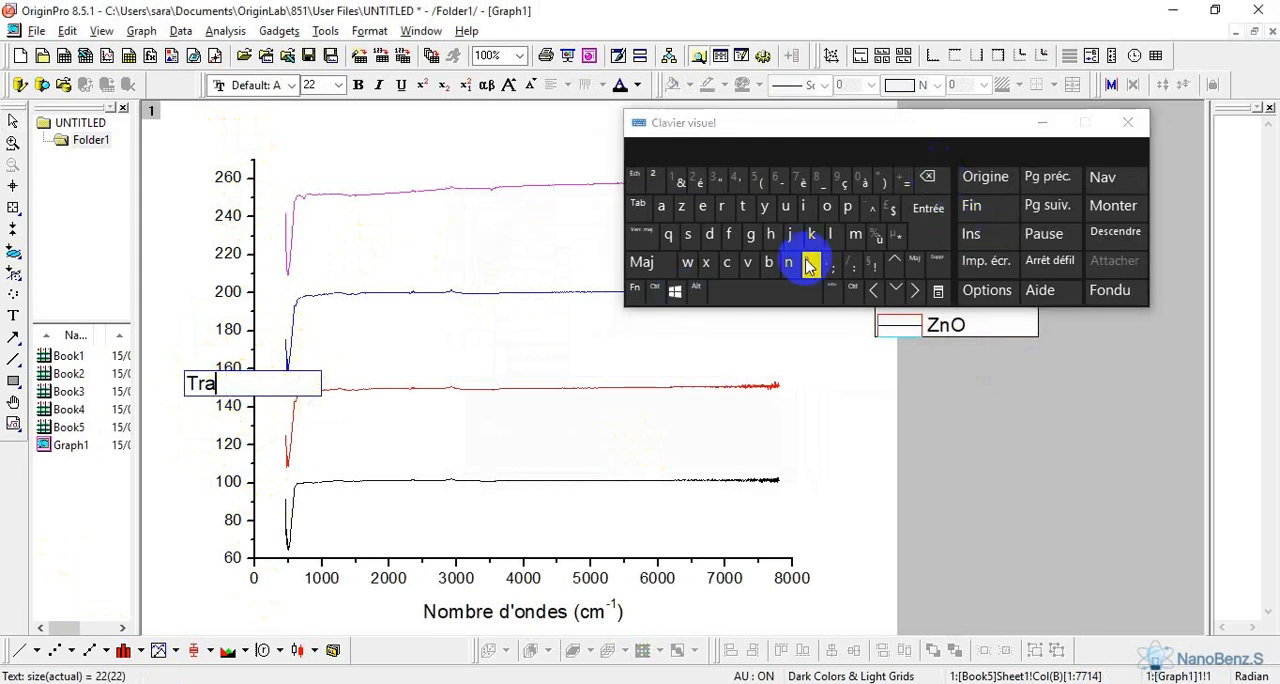
click(788, 262)
click(689, 237)
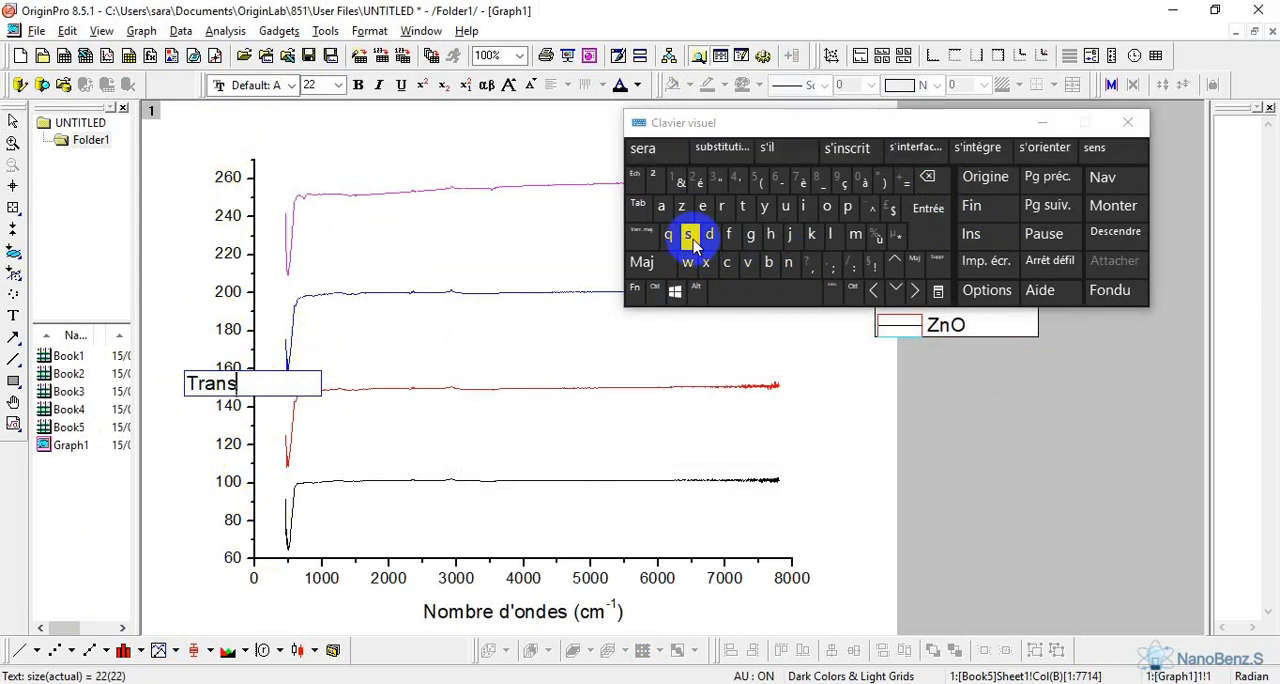
click(856, 234)
click(807, 208)
click(742, 206)
click(742, 206)
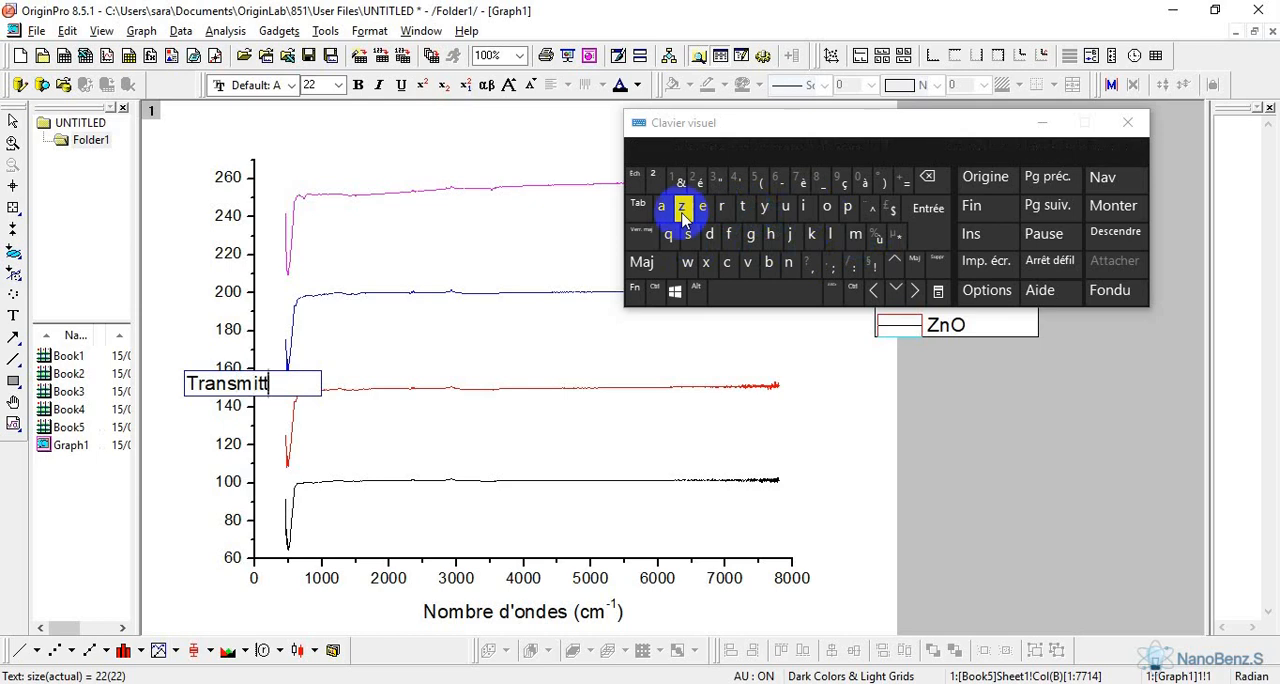
click(661, 206)
click(788, 262)
click(727, 262)
click(703, 208)
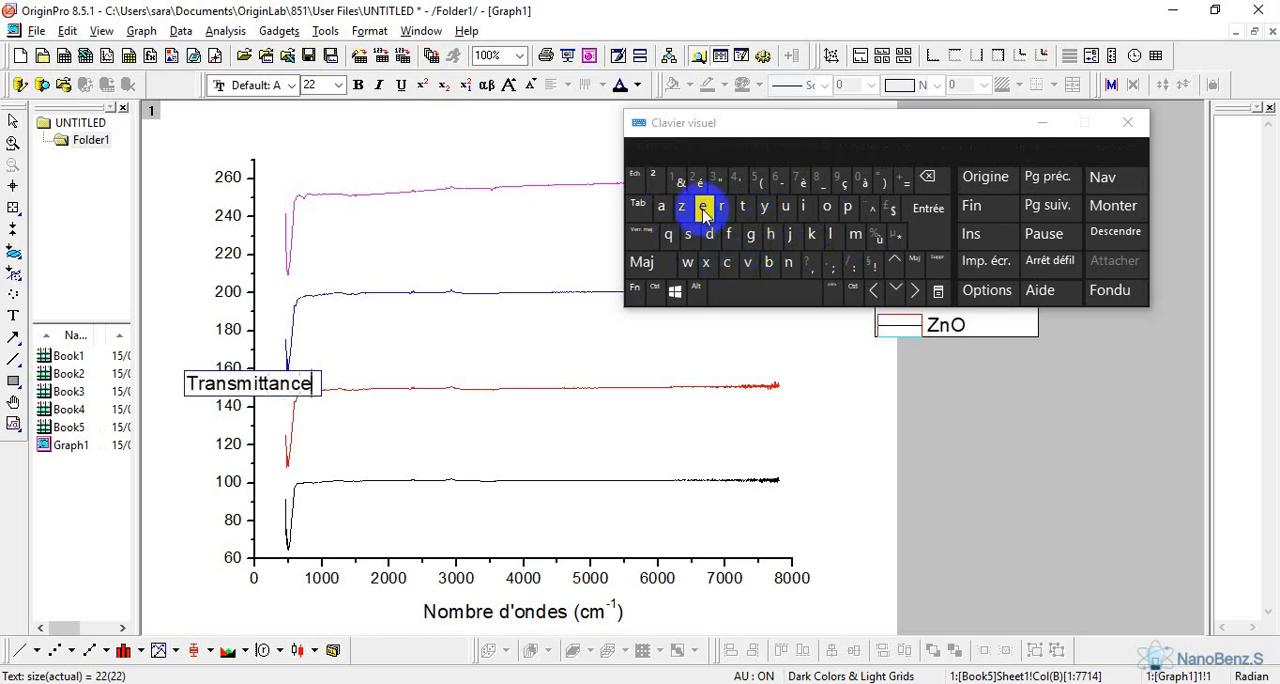
key(Caps_Lock)
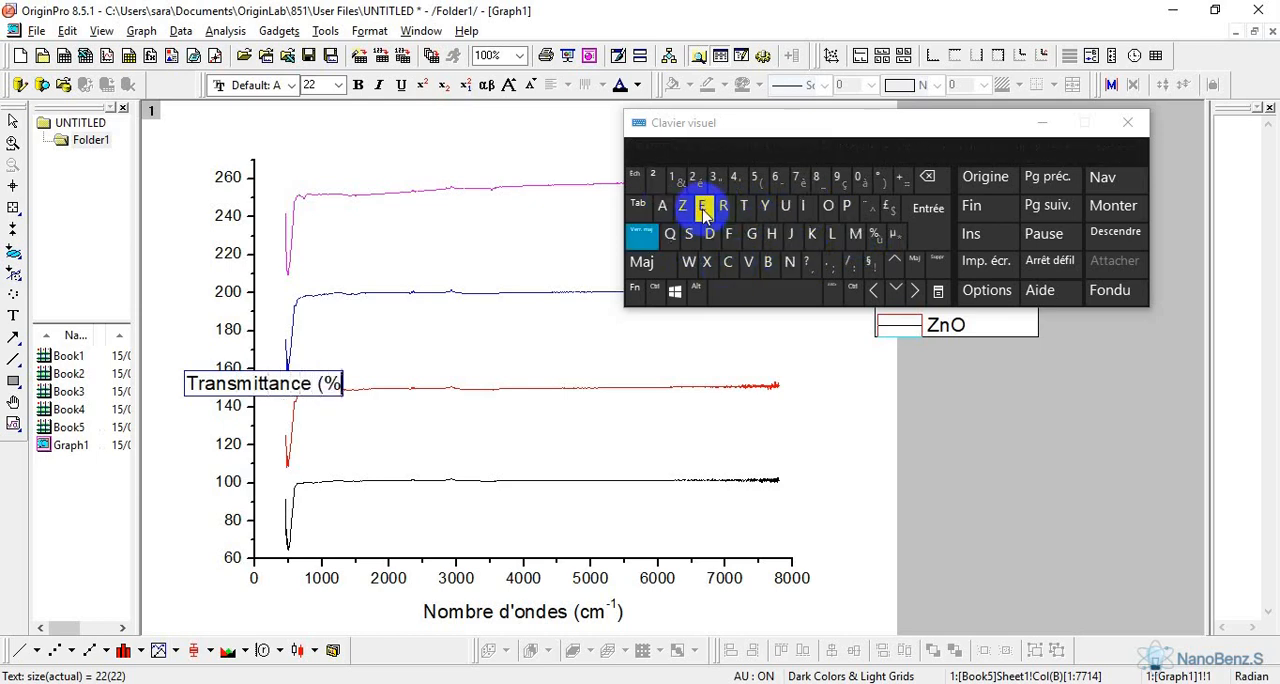
key(Caps_Lock)
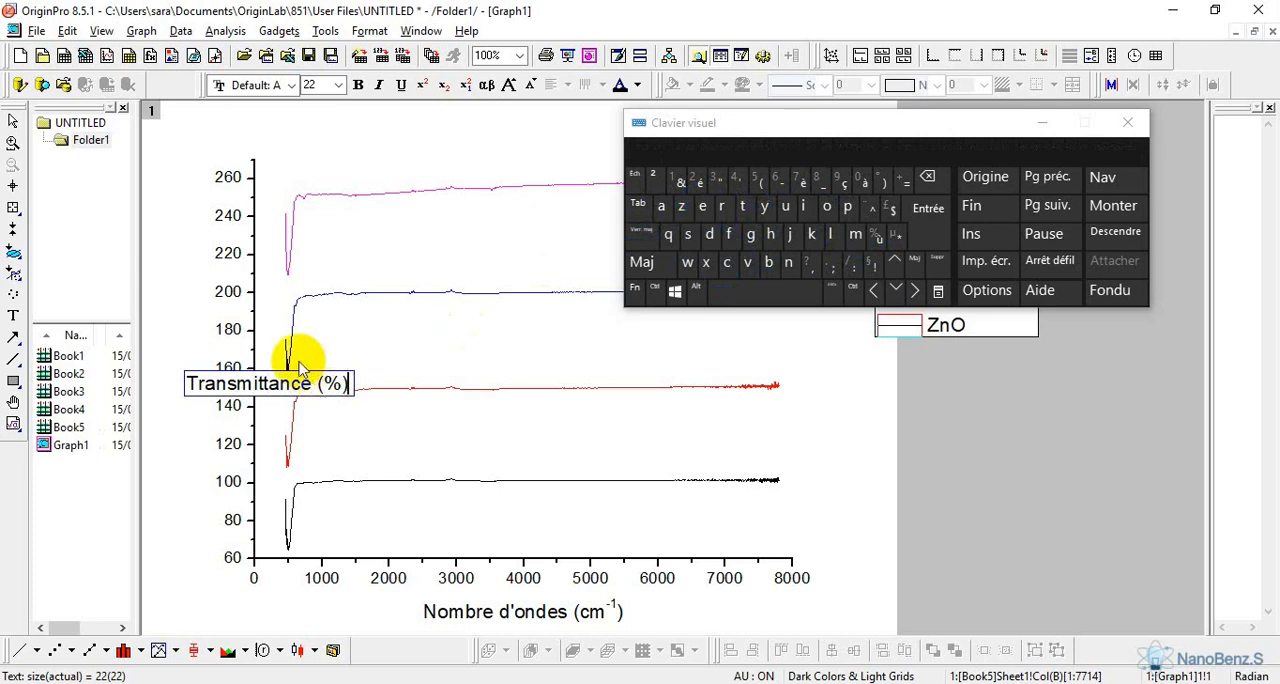
click(190, 287)
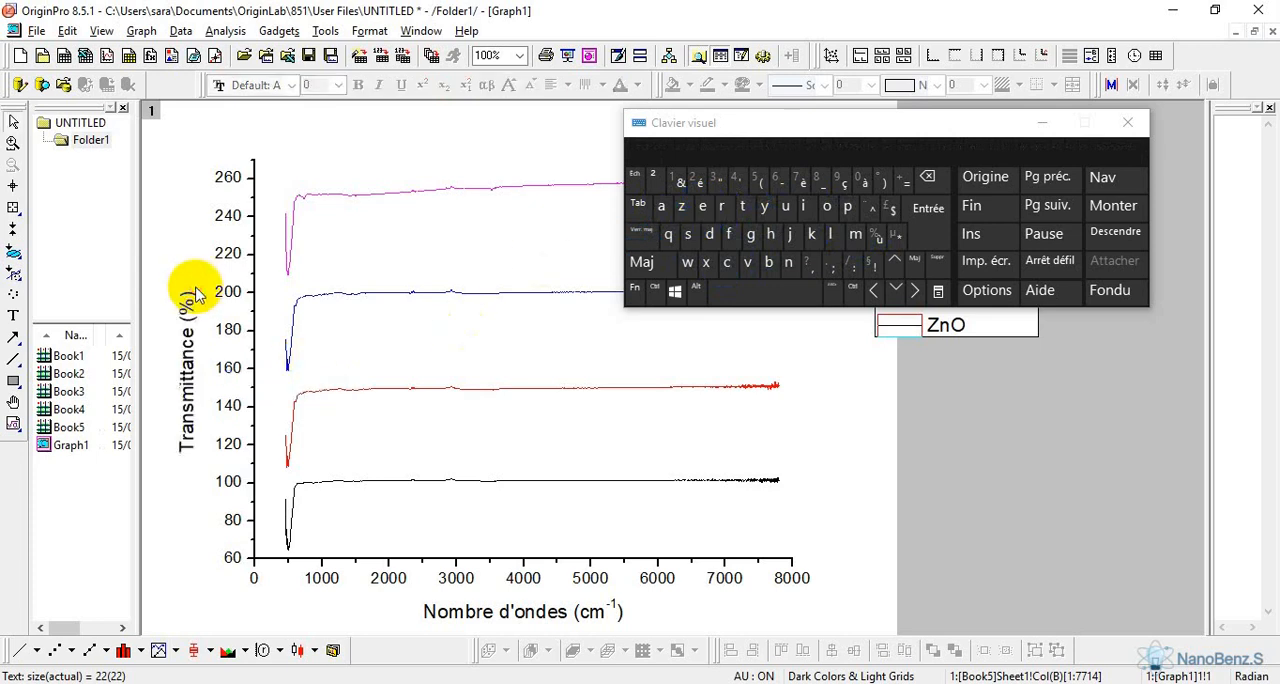
click(1041, 122)
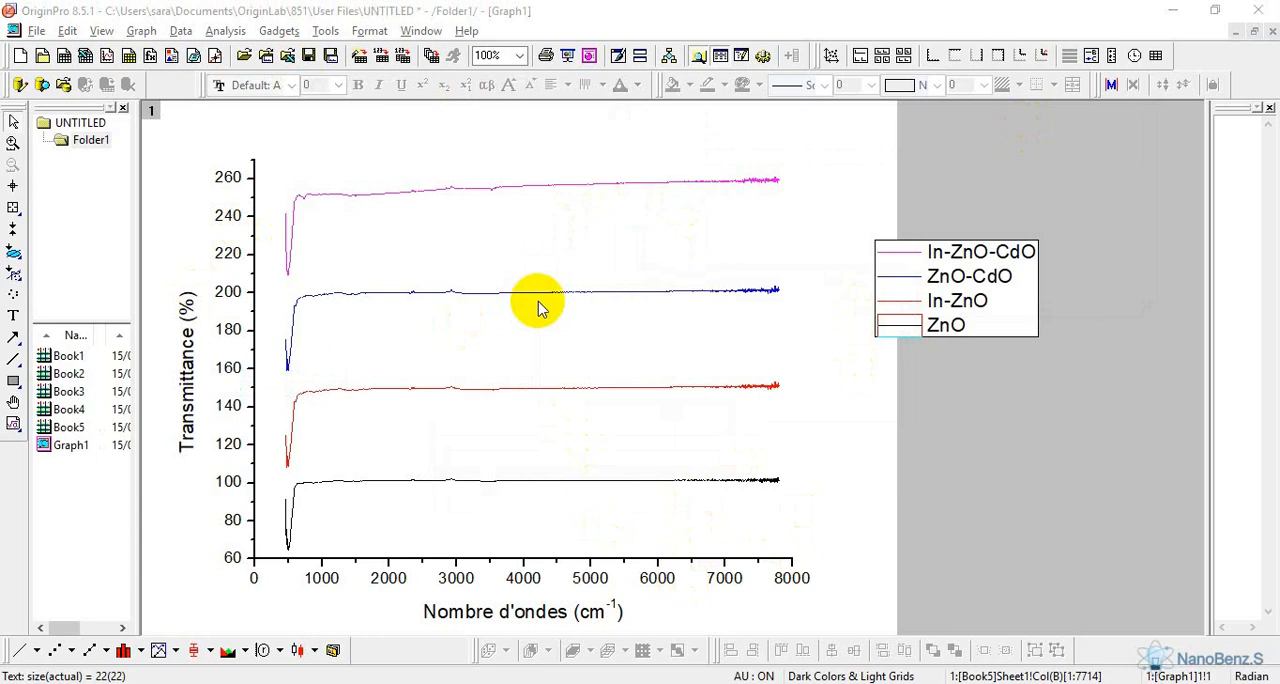
Make the tick labels of both axes bold and format the Y axis title as bold at size 24
click(490, 577)
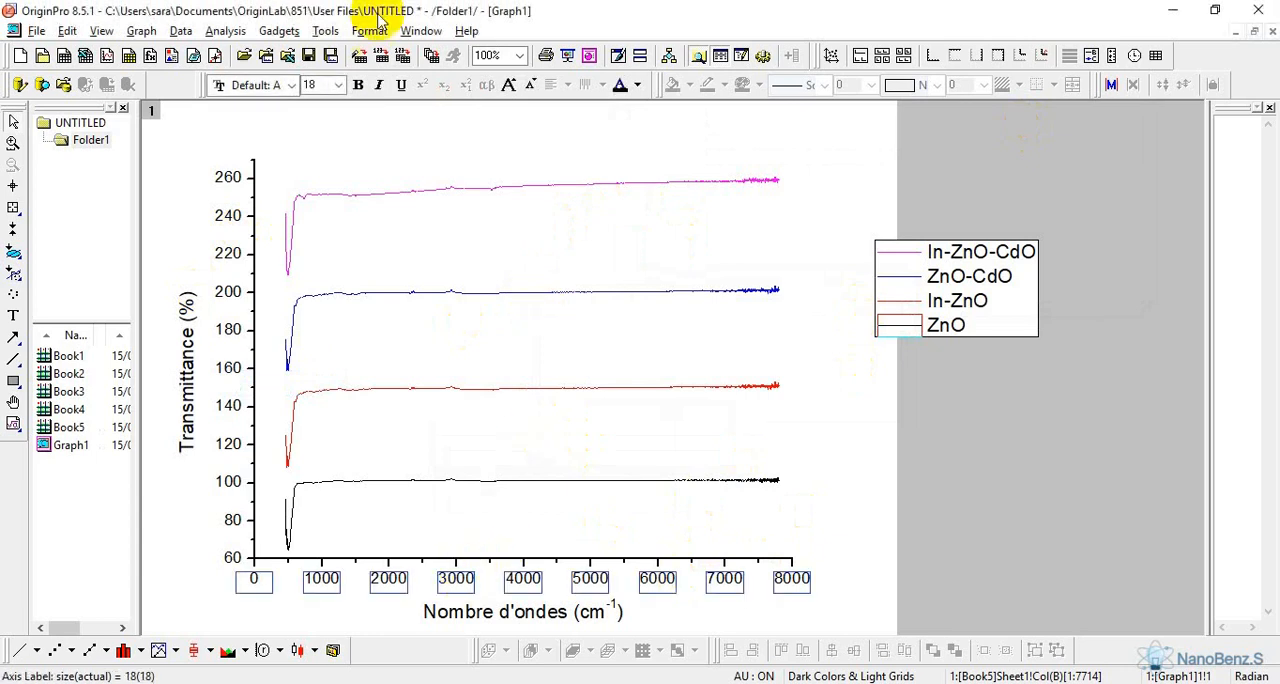
click(229, 177)
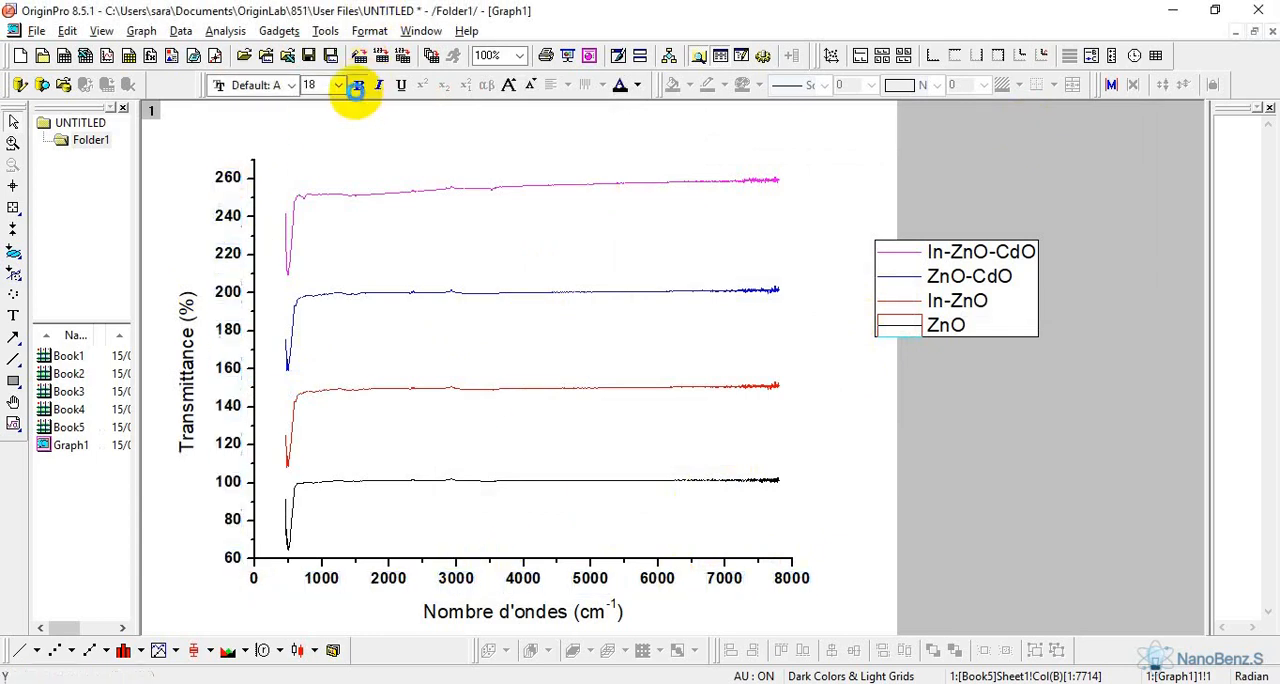
double_click(197, 378)
drag(190, 388, 348, 384)
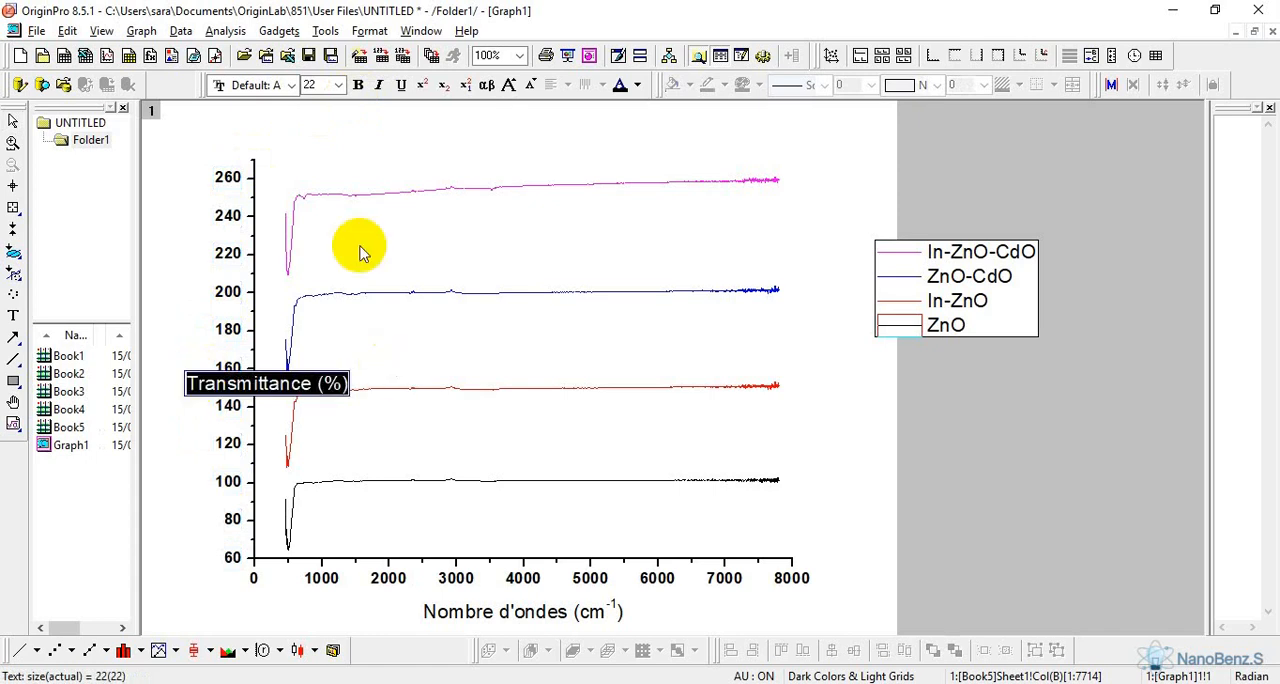
click(339, 85)
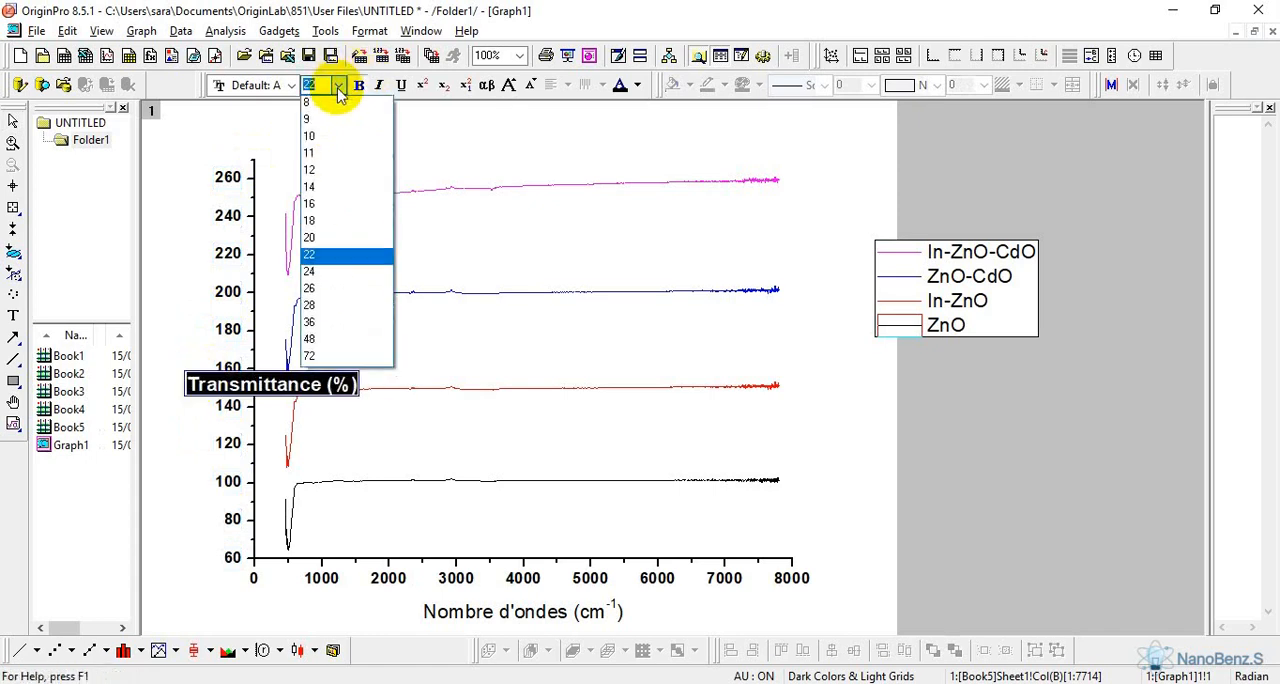
click(333, 277)
Format the X axis title as bold at size 24
double_click(458, 613)
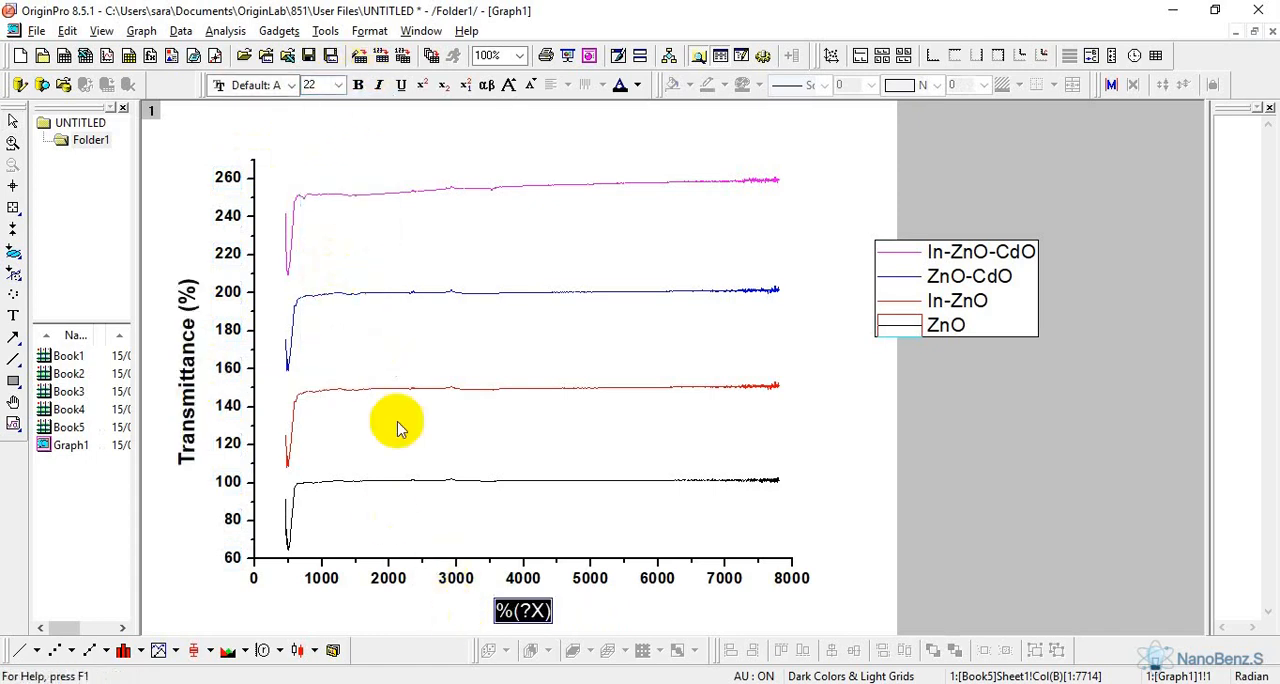
click(340, 87)
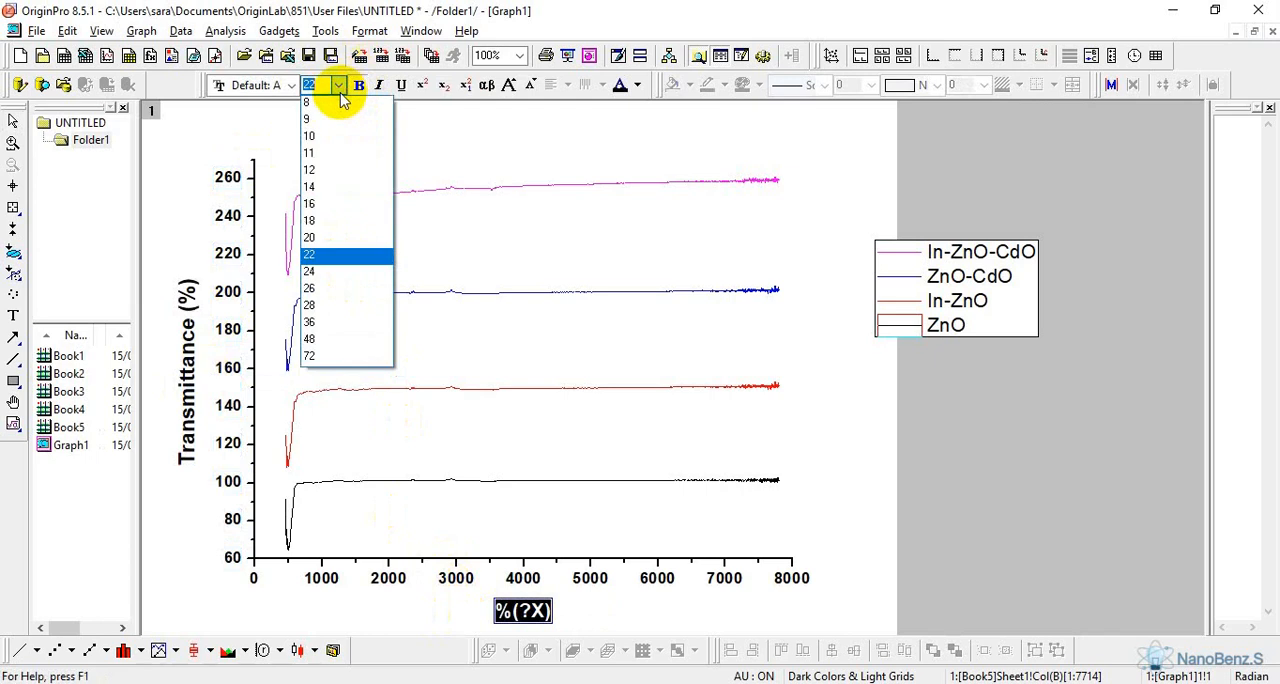
click(340, 271)
click(180, 590)
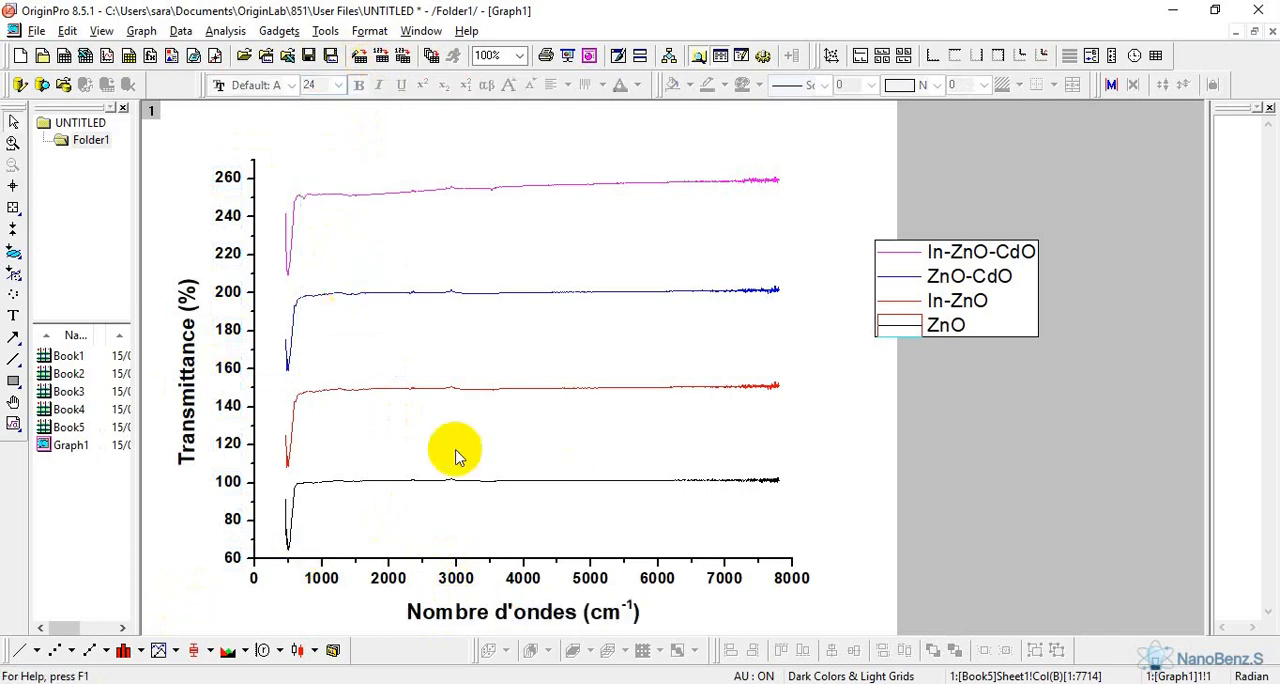
Set the X axis scale from 300 to 4000 with an increment of 500
double_click(498, 565)
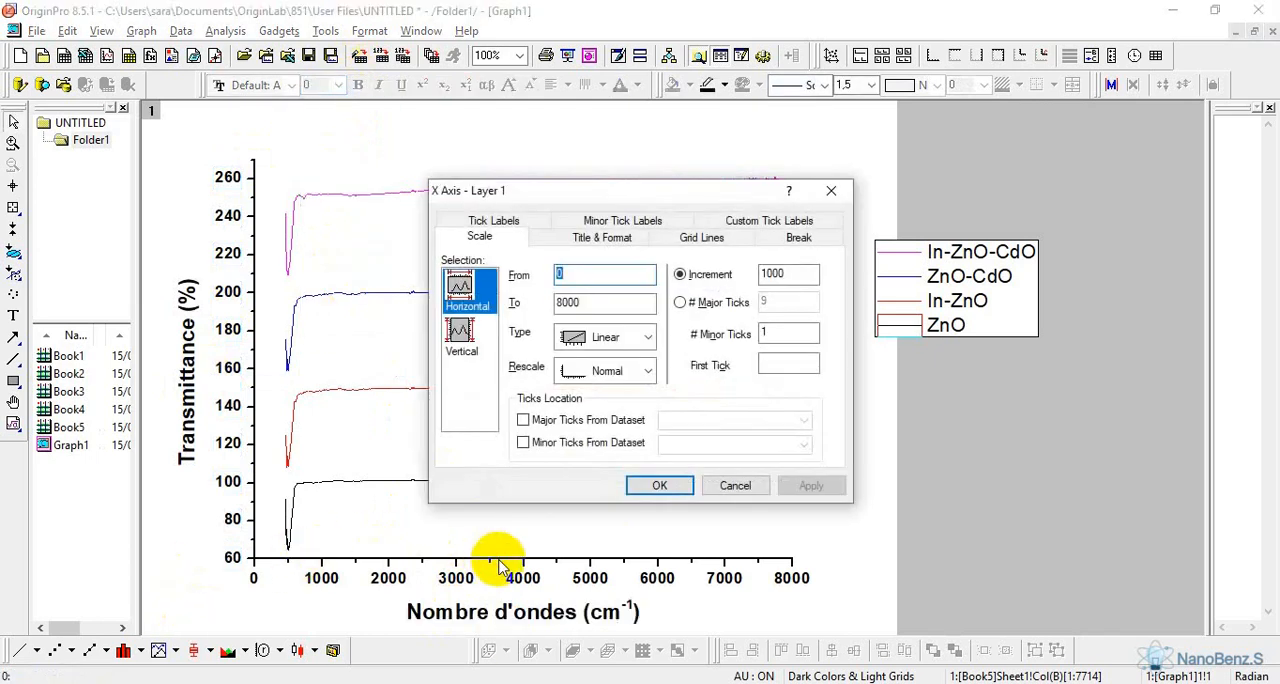
double_click(589, 273)
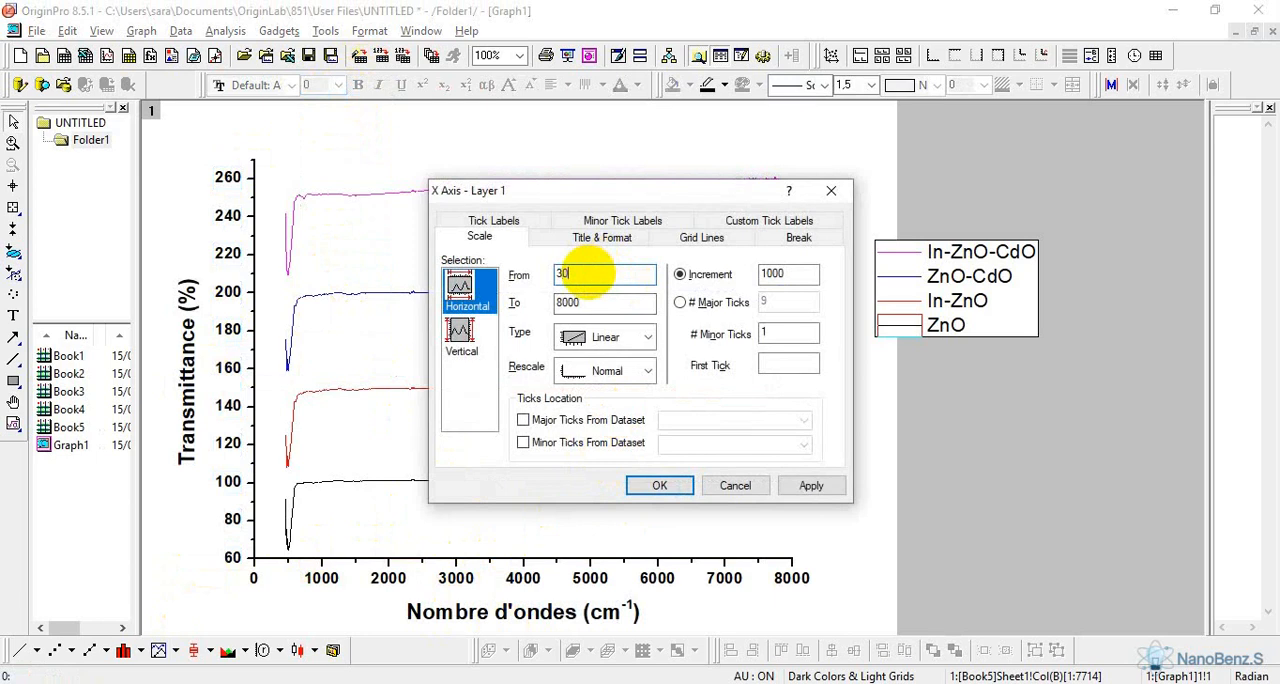
double_click(588, 301)
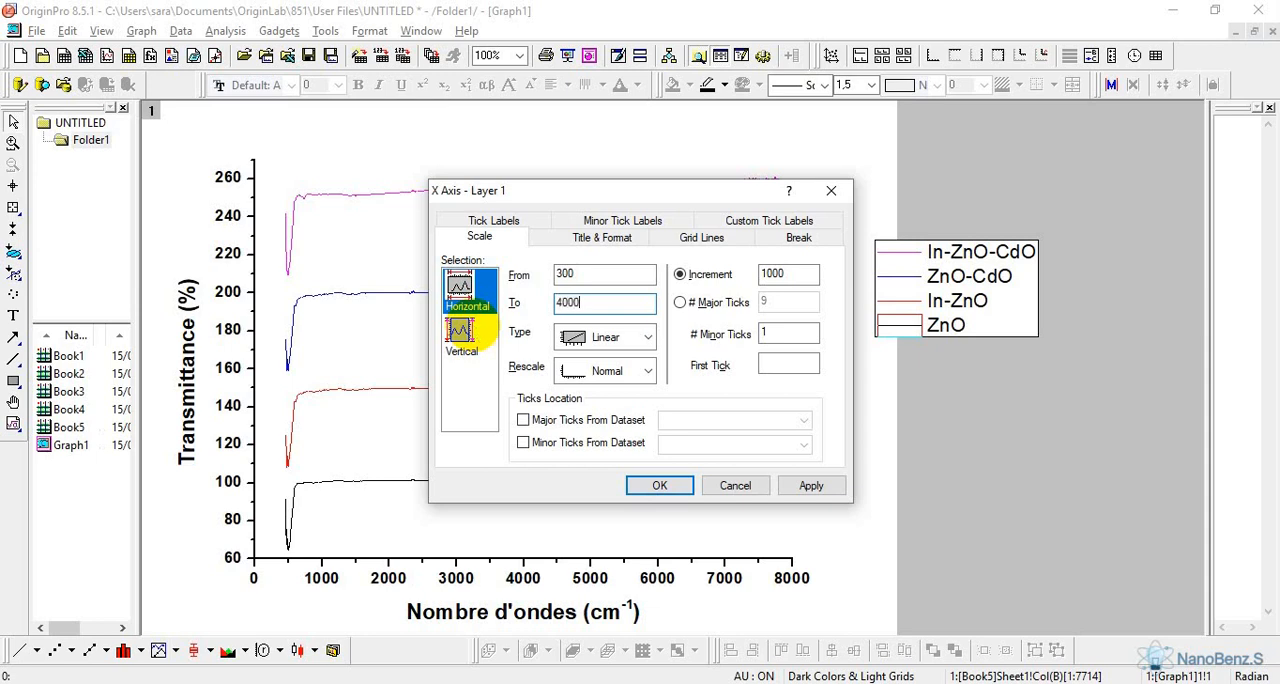
double_click(797, 274)
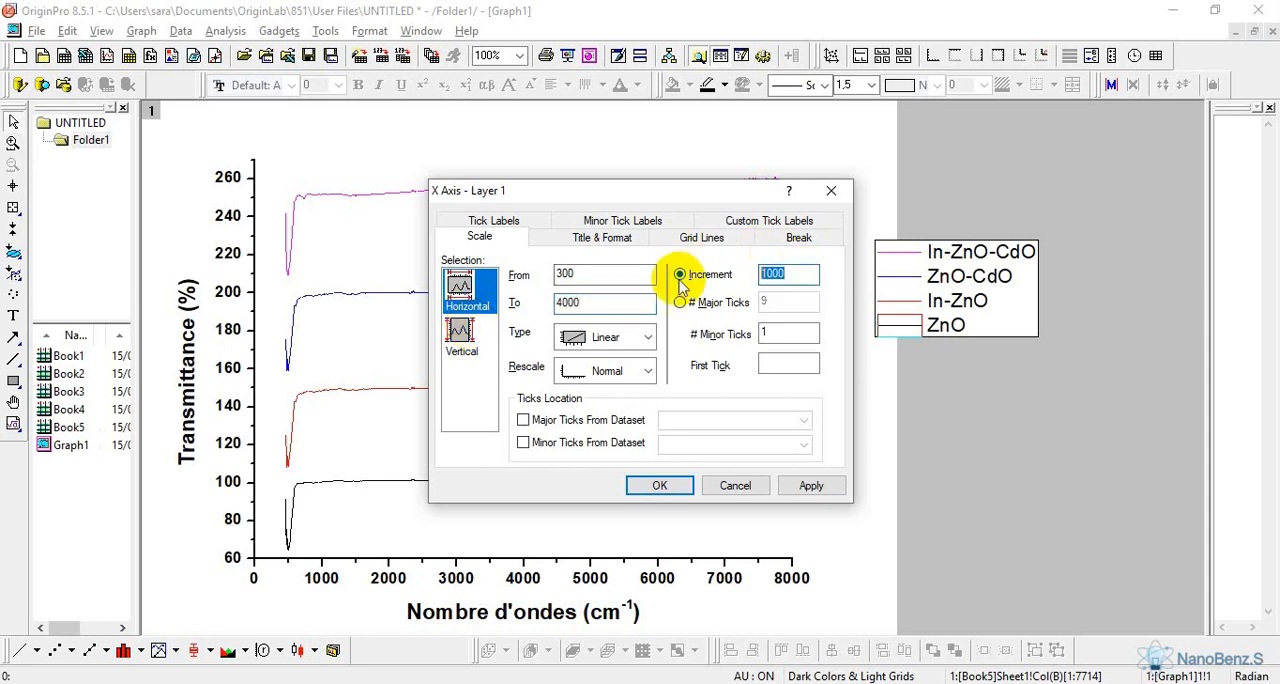
click(662, 486)
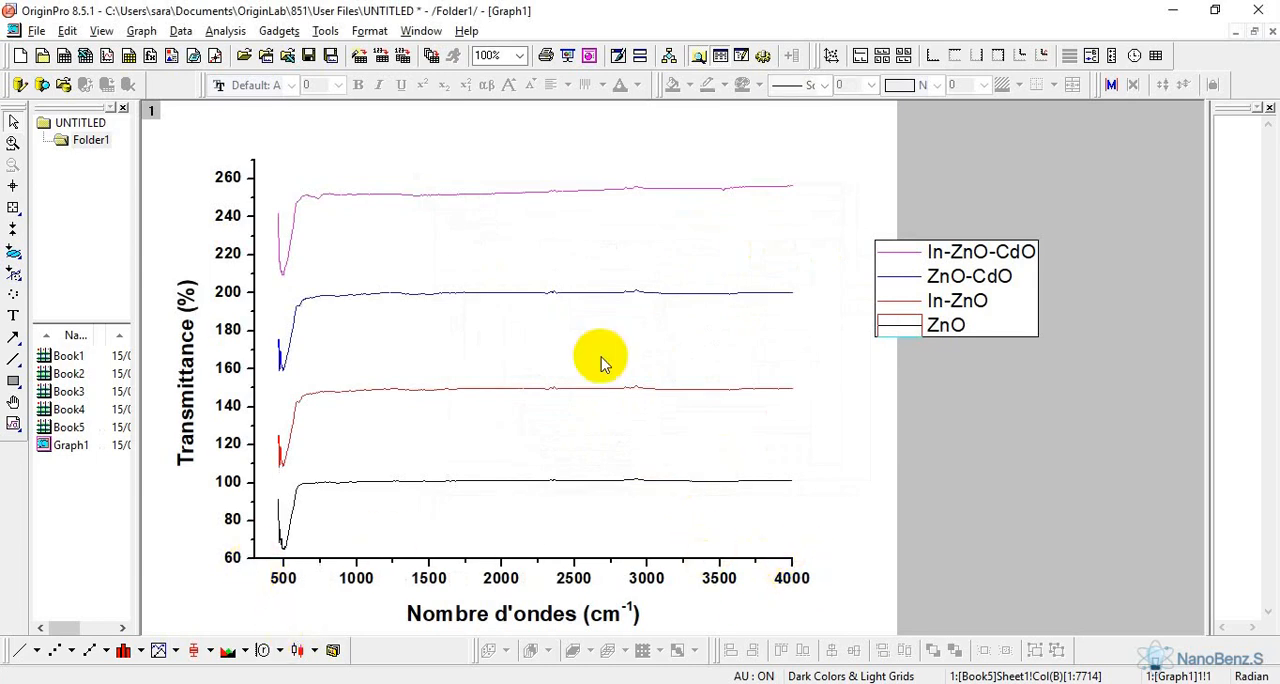
Set the line width of the grouped spectra curves in Graph1 to 3
double_click(577, 197)
click(545, 187)
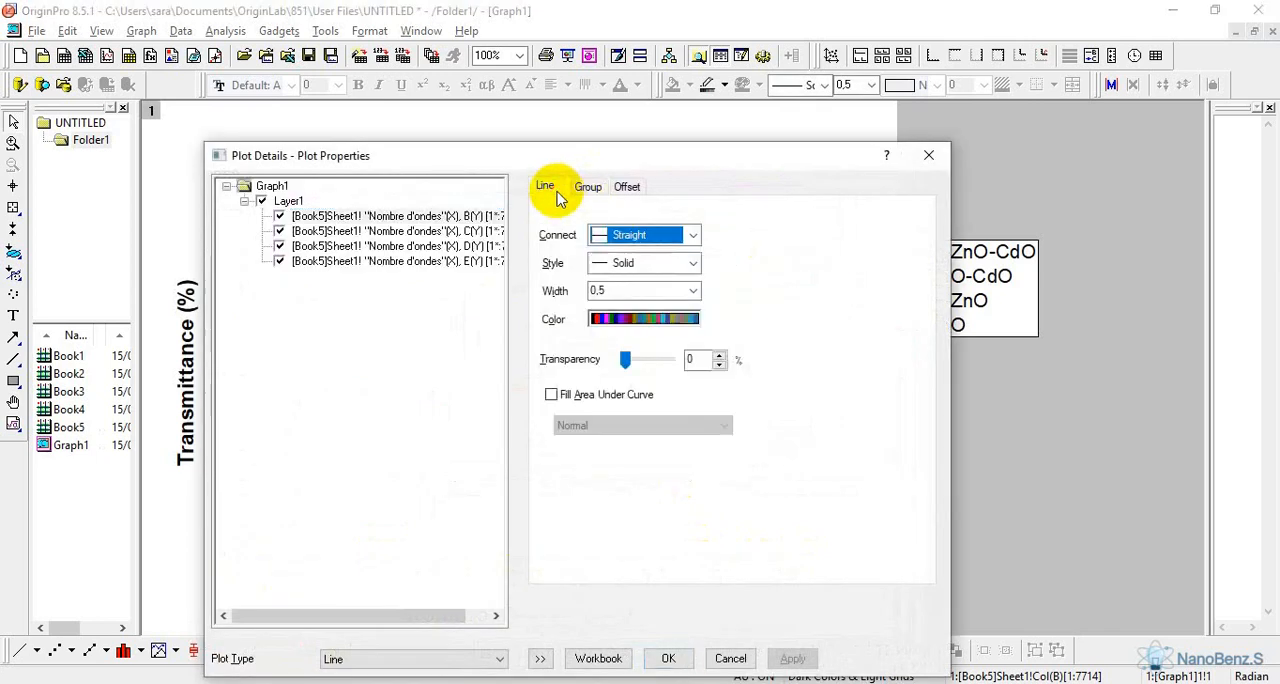
click(693, 290)
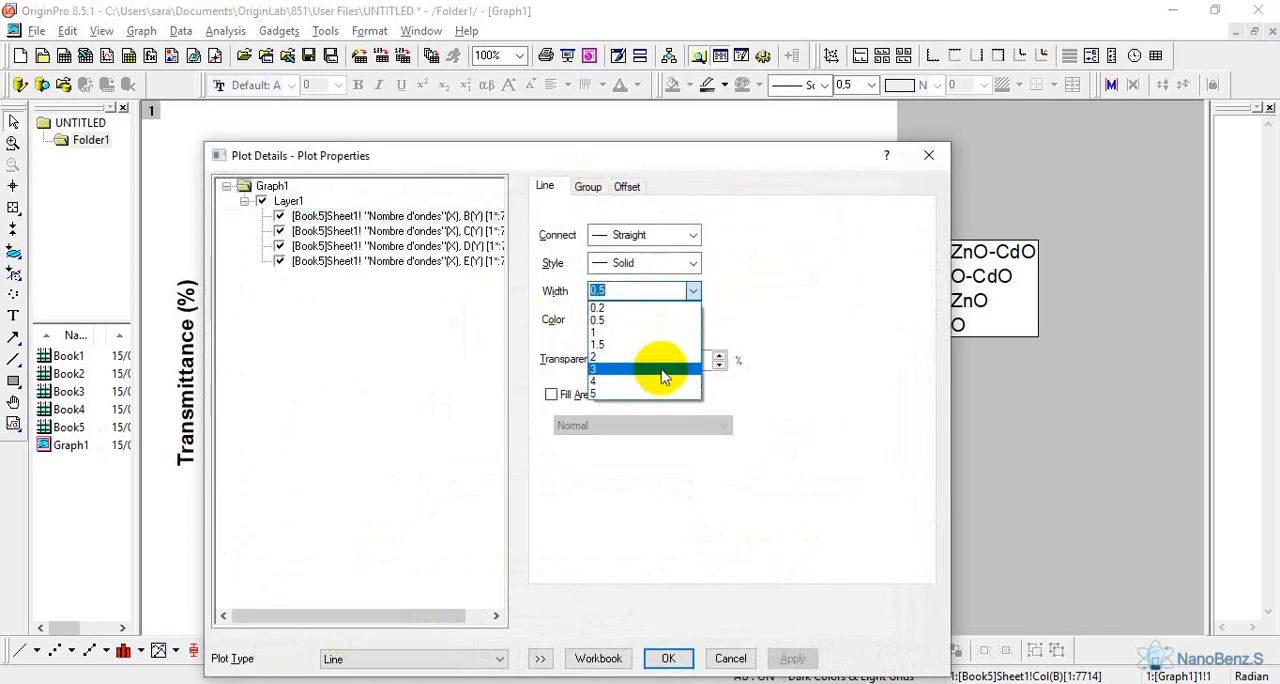
click(662, 368)
click(670, 658)
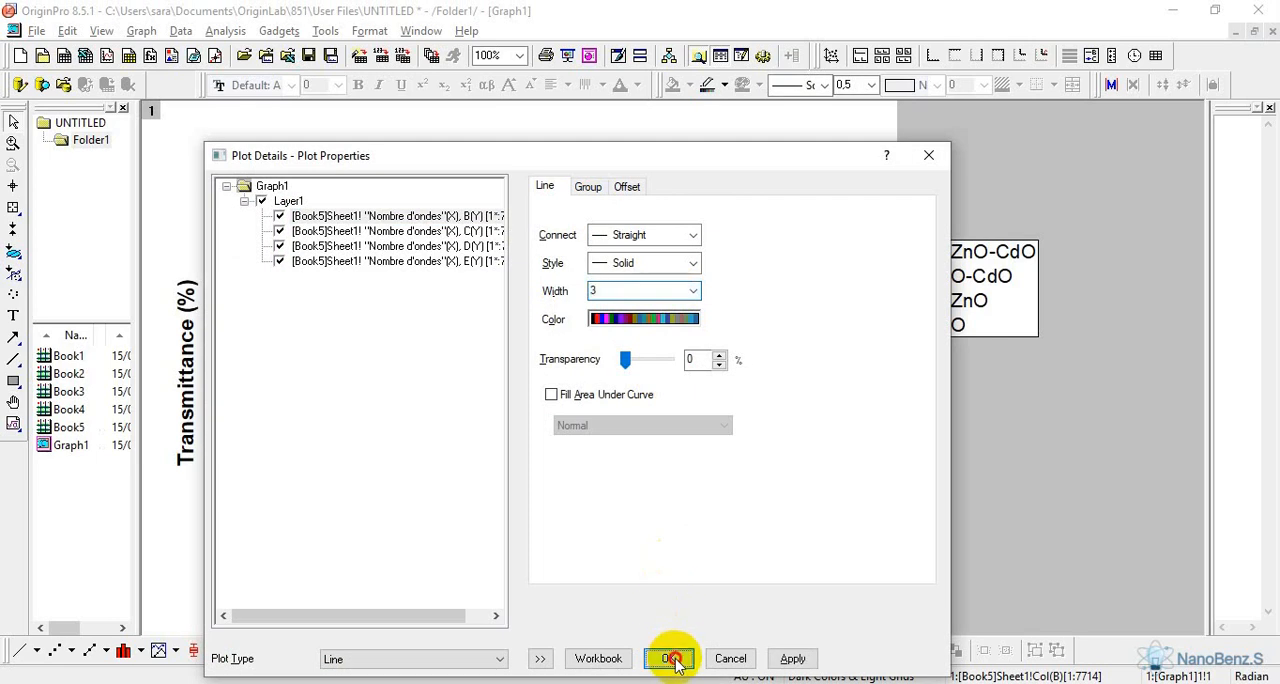
Set the first three line colors of the dependent plot group to Dark Gray, Orange and Royal
click(590, 187)
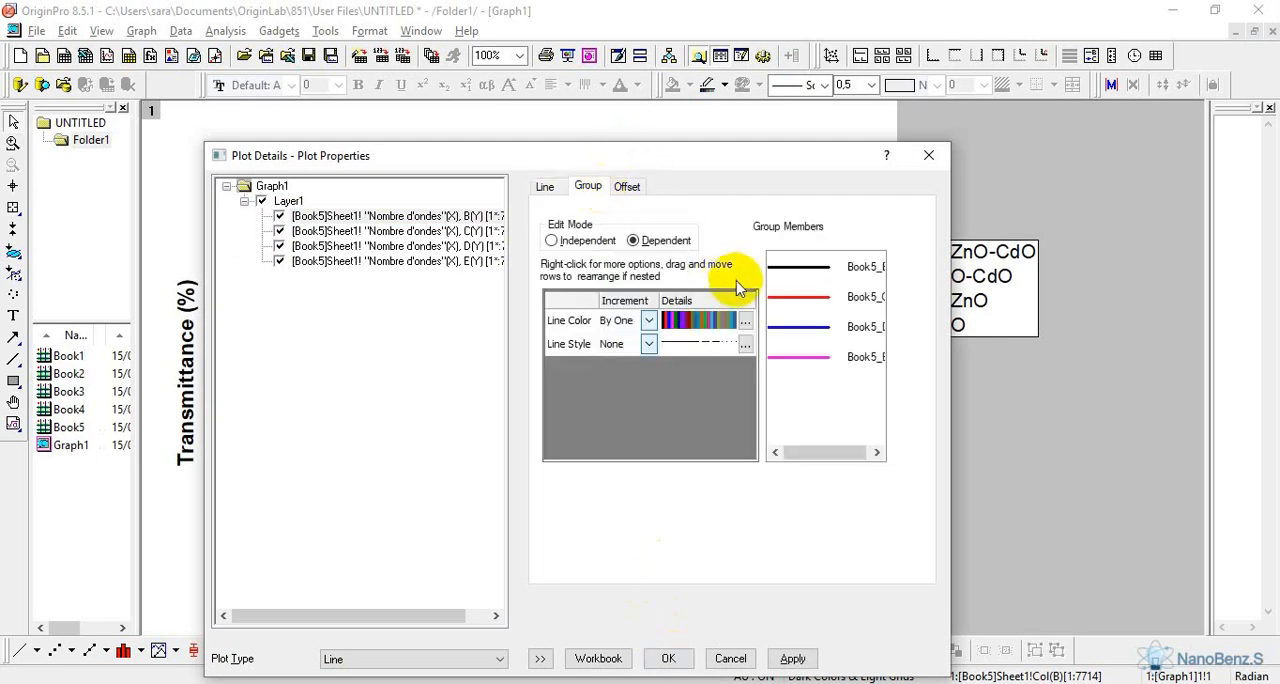
click(745, 320)
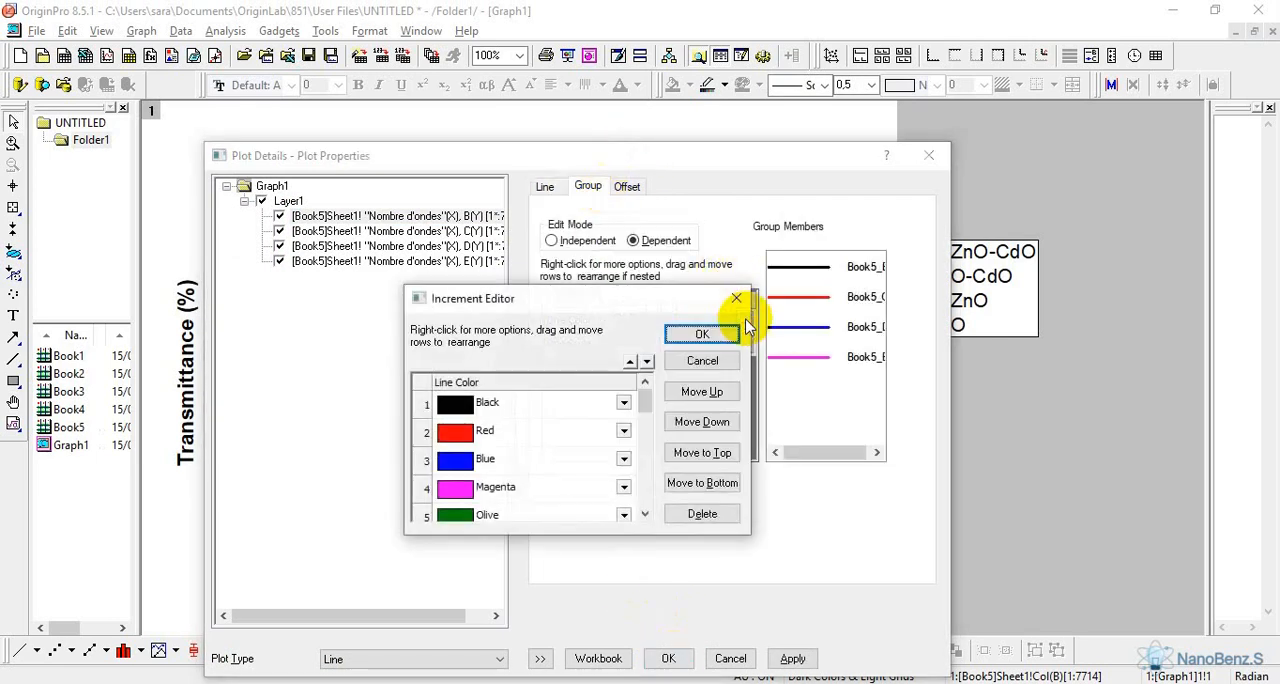
click(623, 402)
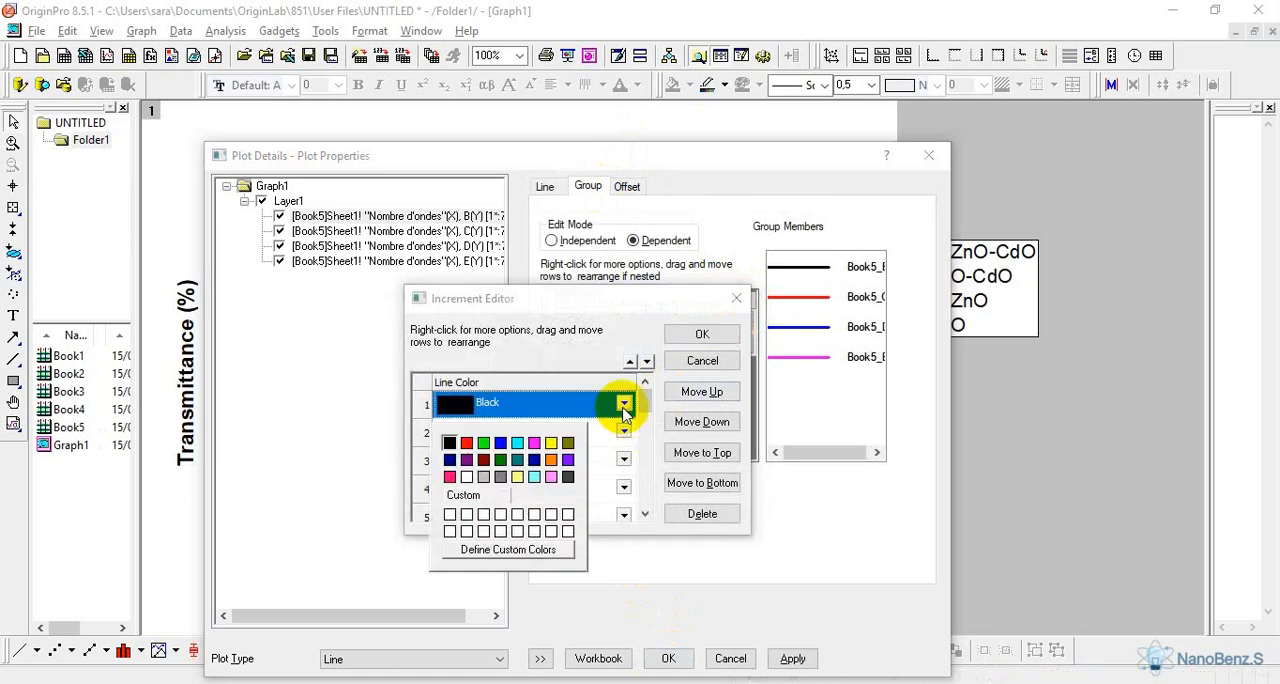
click(570, 478)
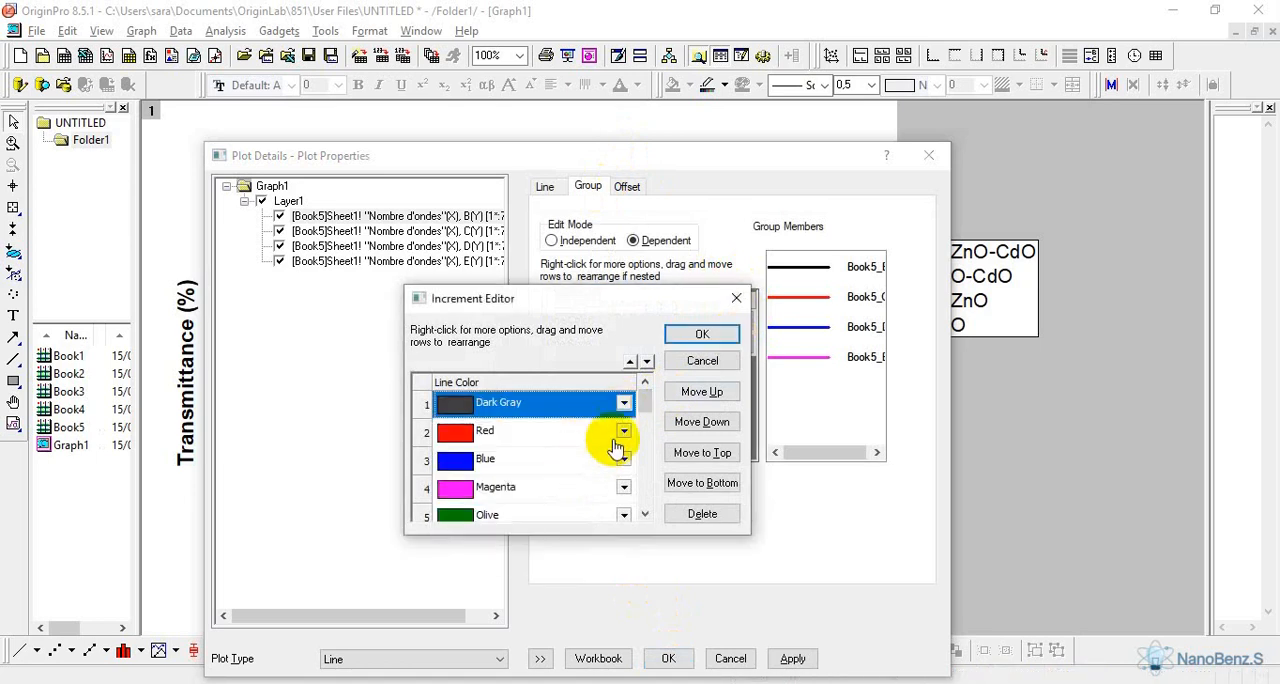
click(623, 431)
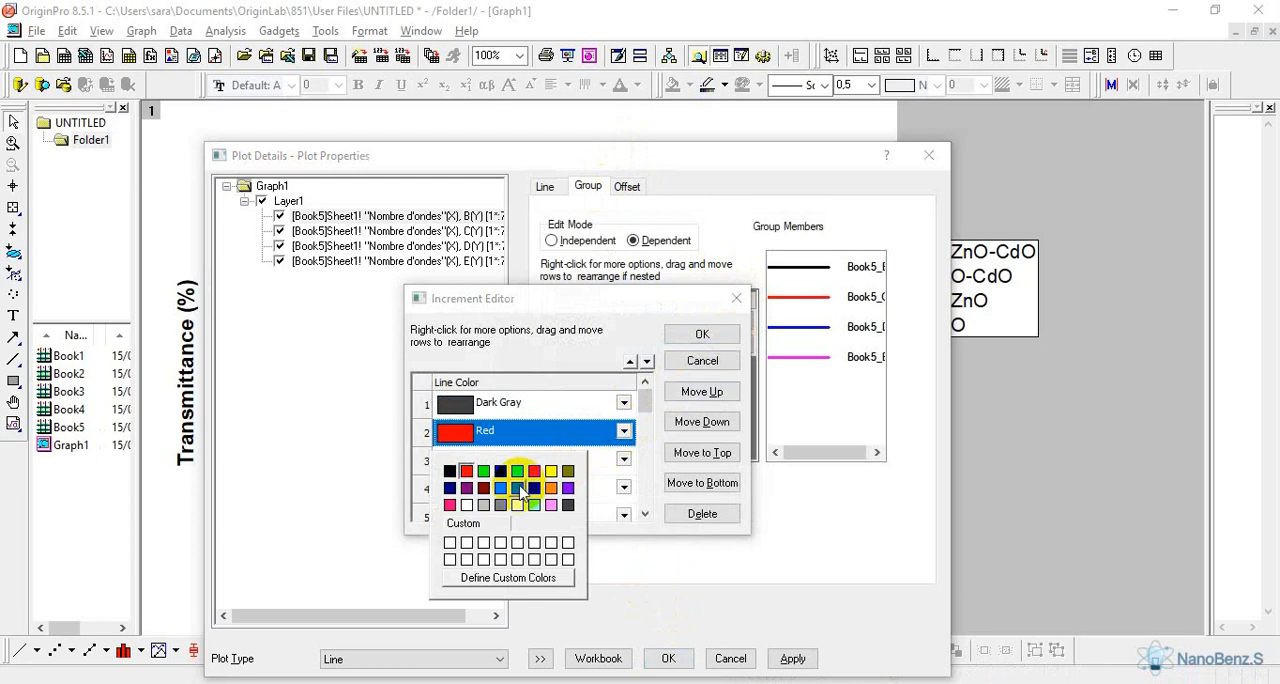
click(551, 488)
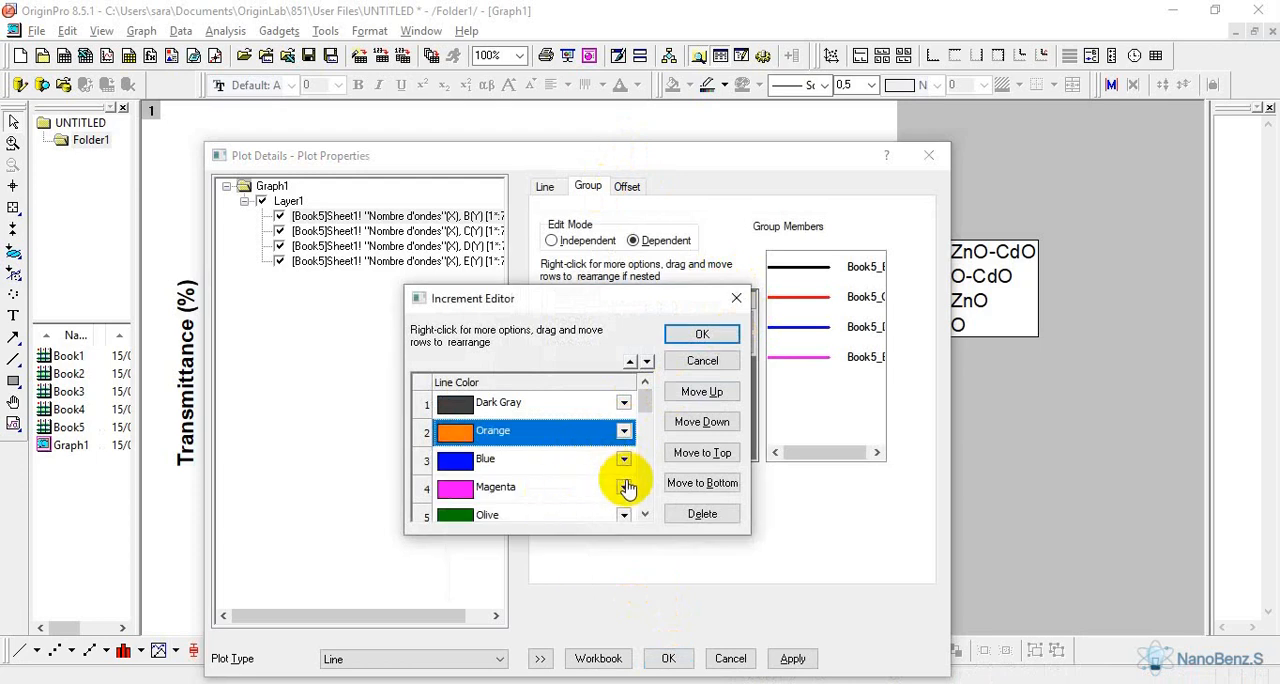
click(624, 461)
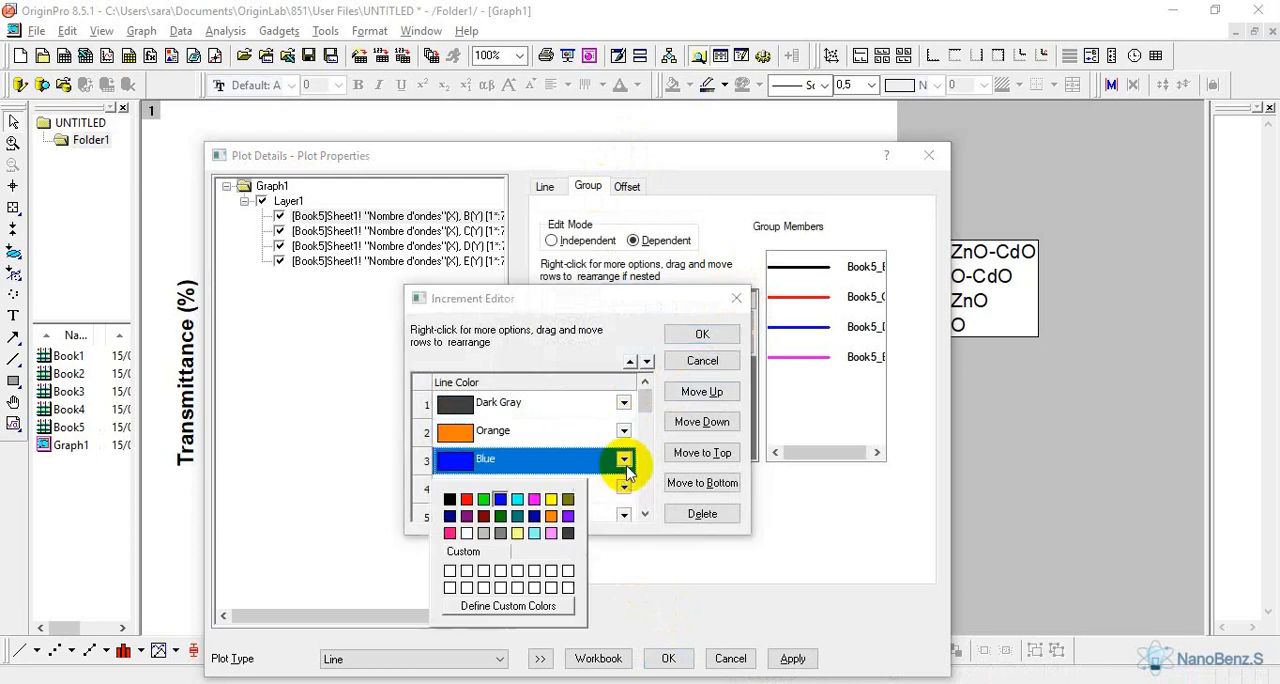
click(534, 516)
Give the fourth curve a custom green slightly lighter than Olive, apply the plot settings and save the project as 1 on the Desktop
click(623, 489)
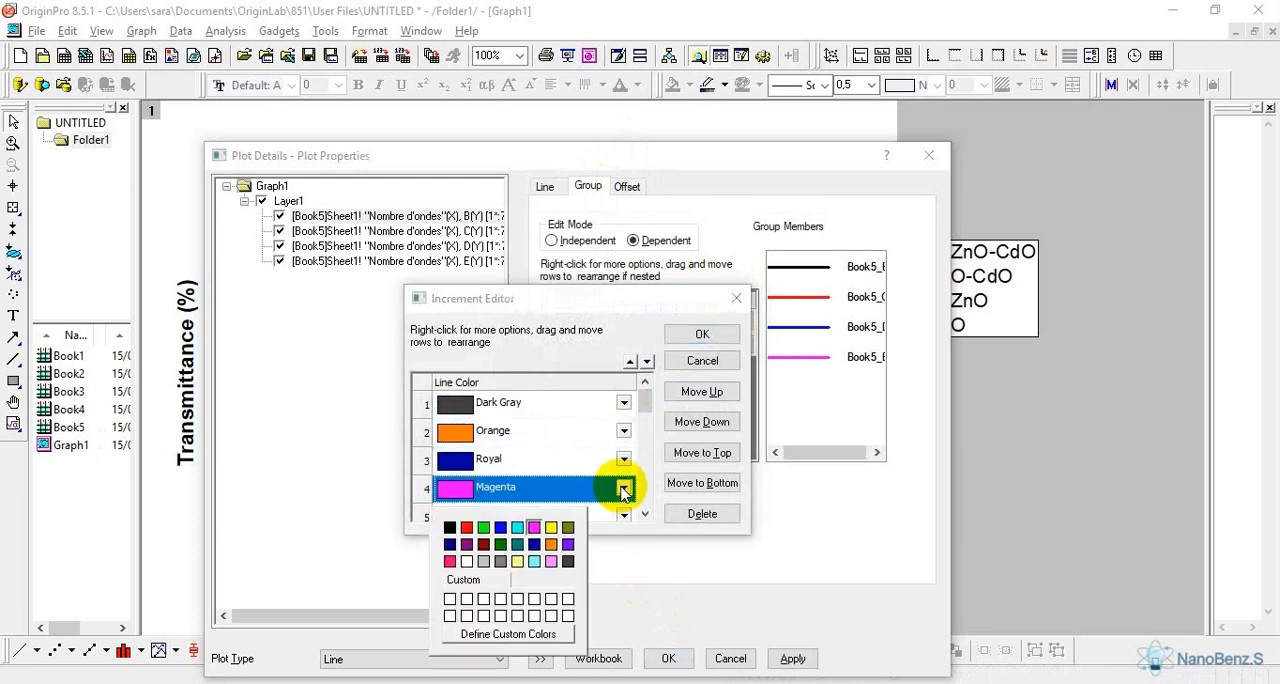
click(500, 544)
click(627, 487)
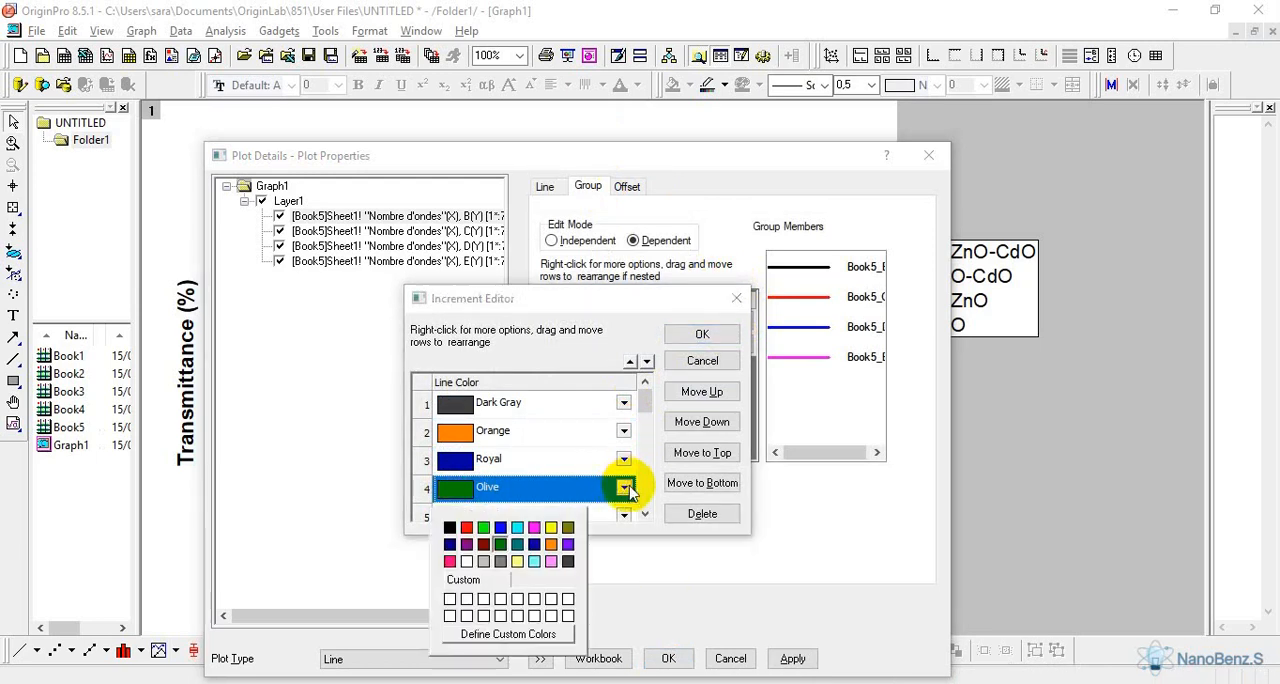
click(528, 632)
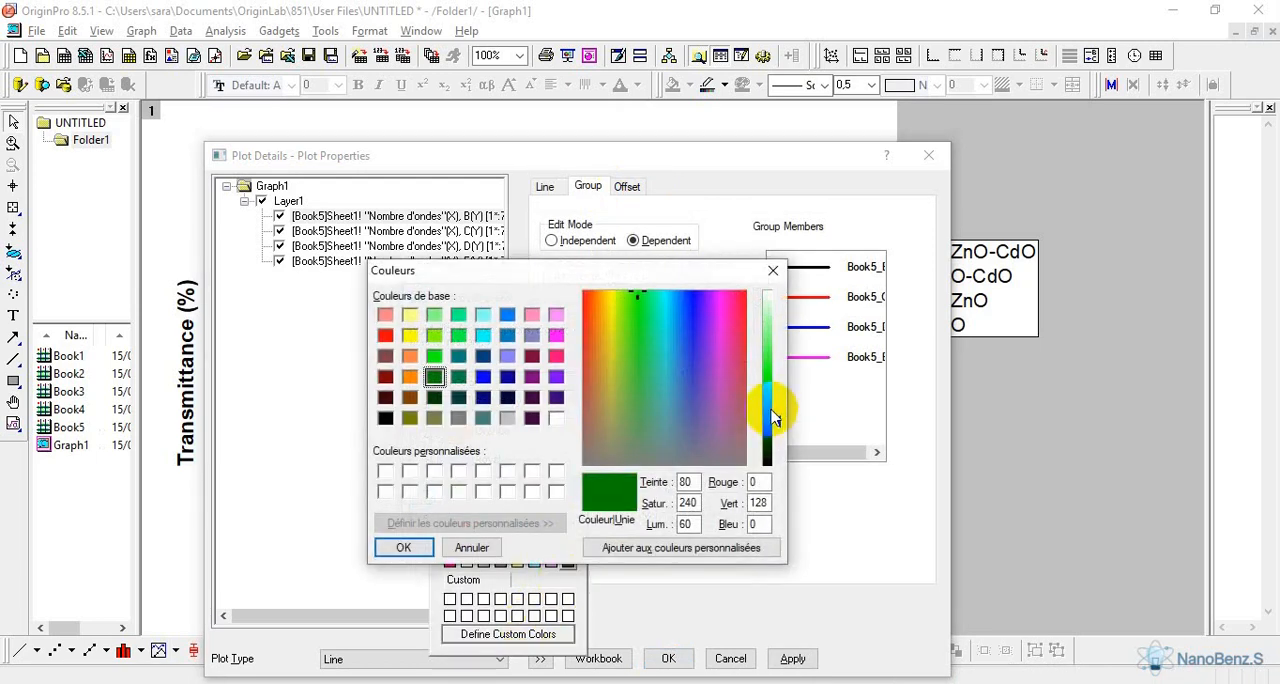
click(768, 415)
click(403, 547)
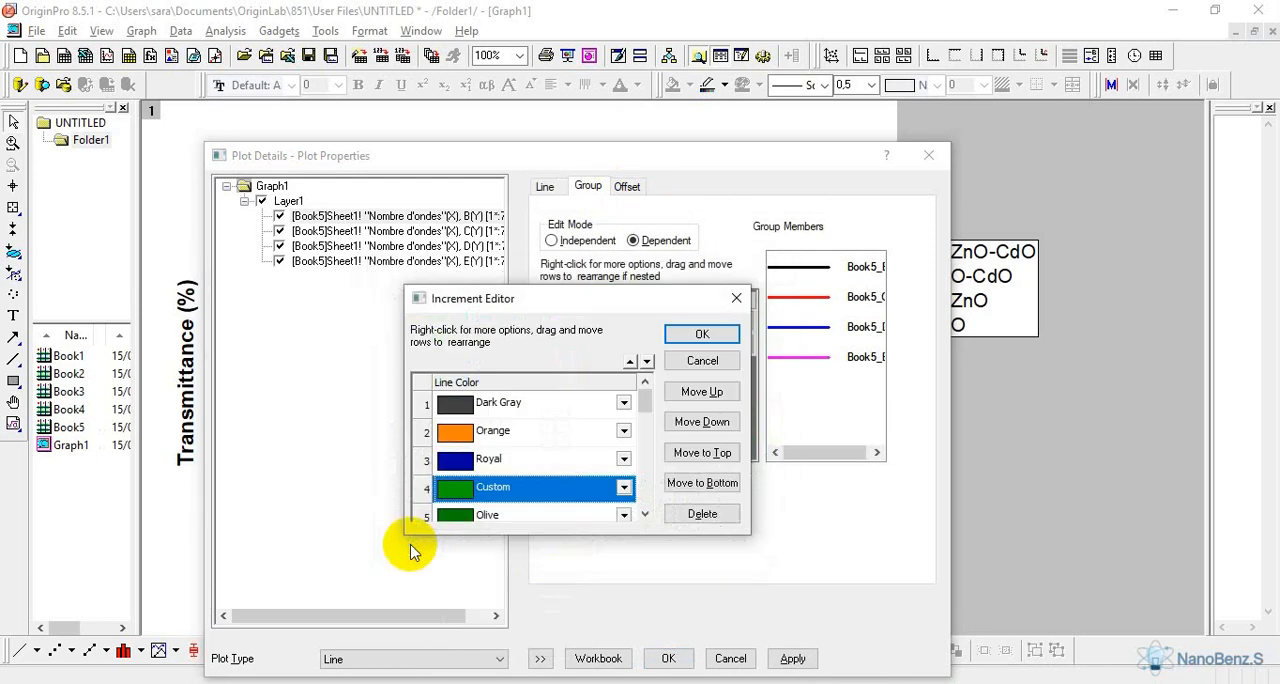
click(702, 334)
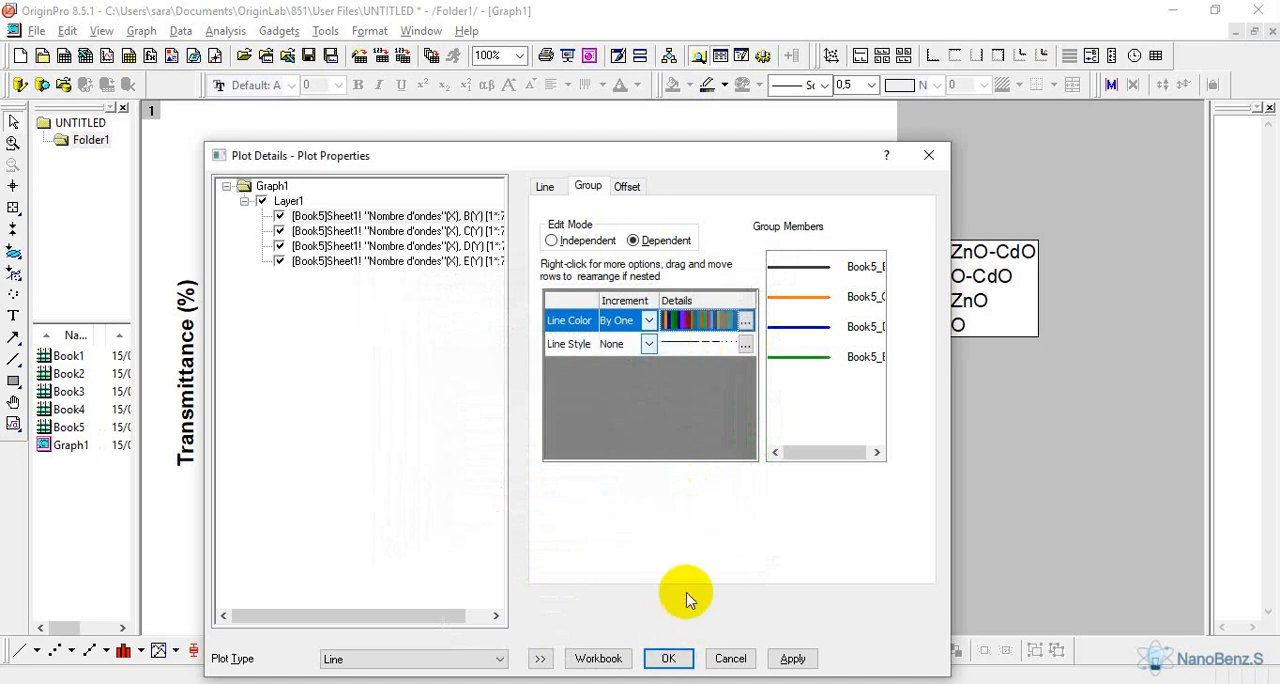
key(Return)
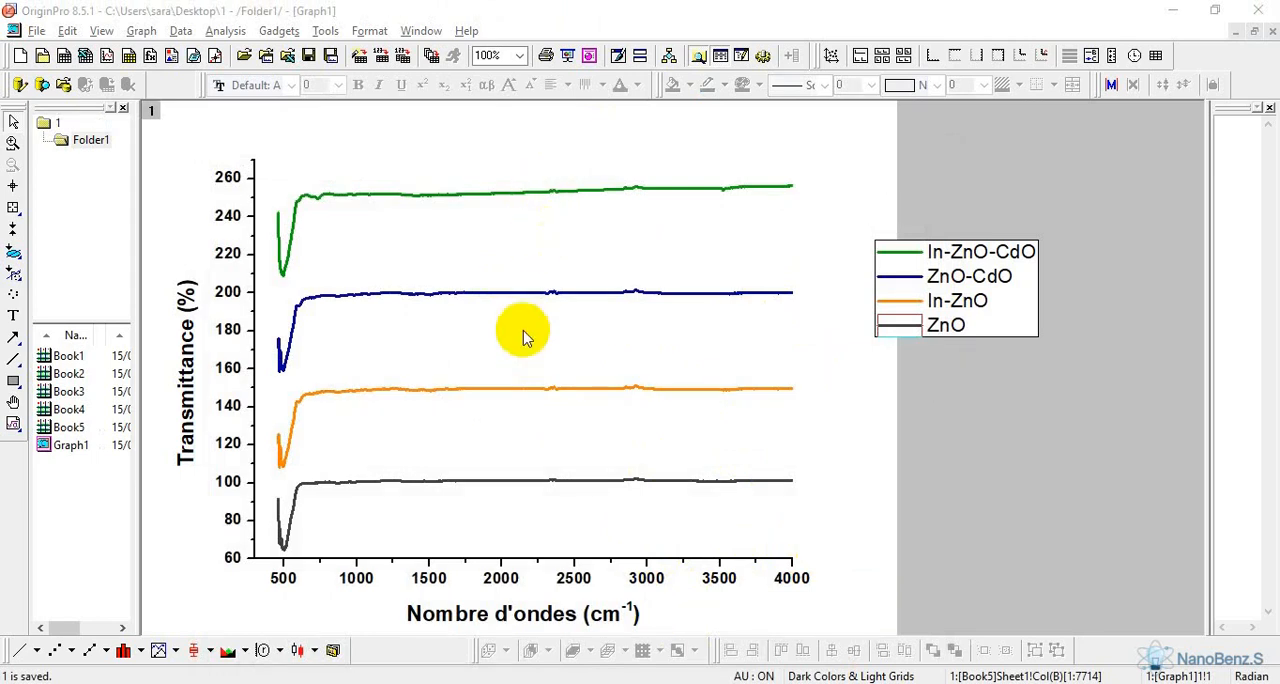
Change the layer's stack offset from individual to Auto with a gap of 30%
double_click(464, 176)
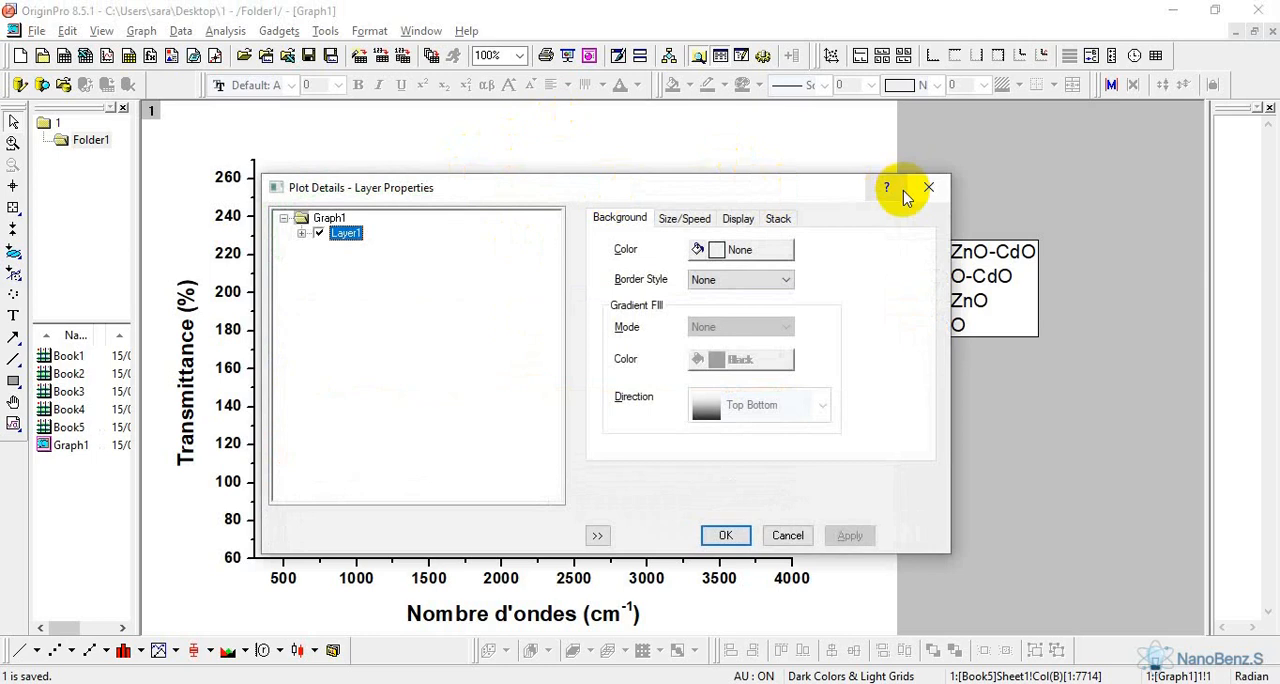
click(922, 189)
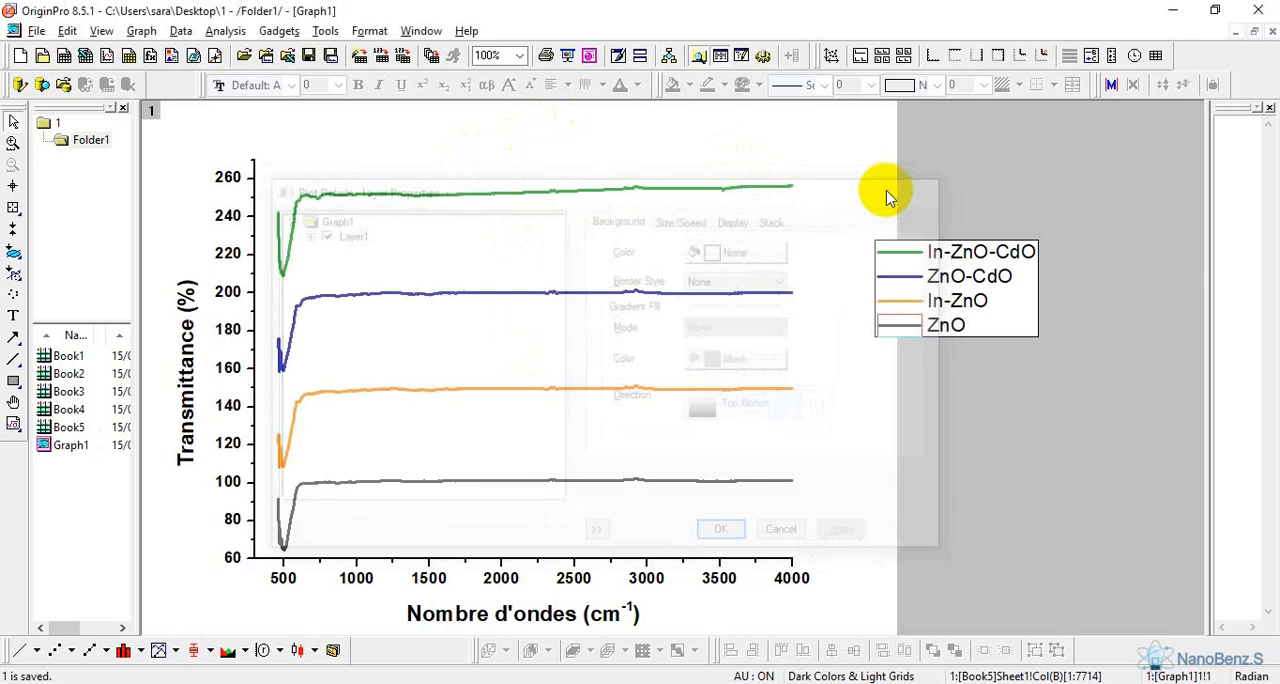
double_click(458, 175)
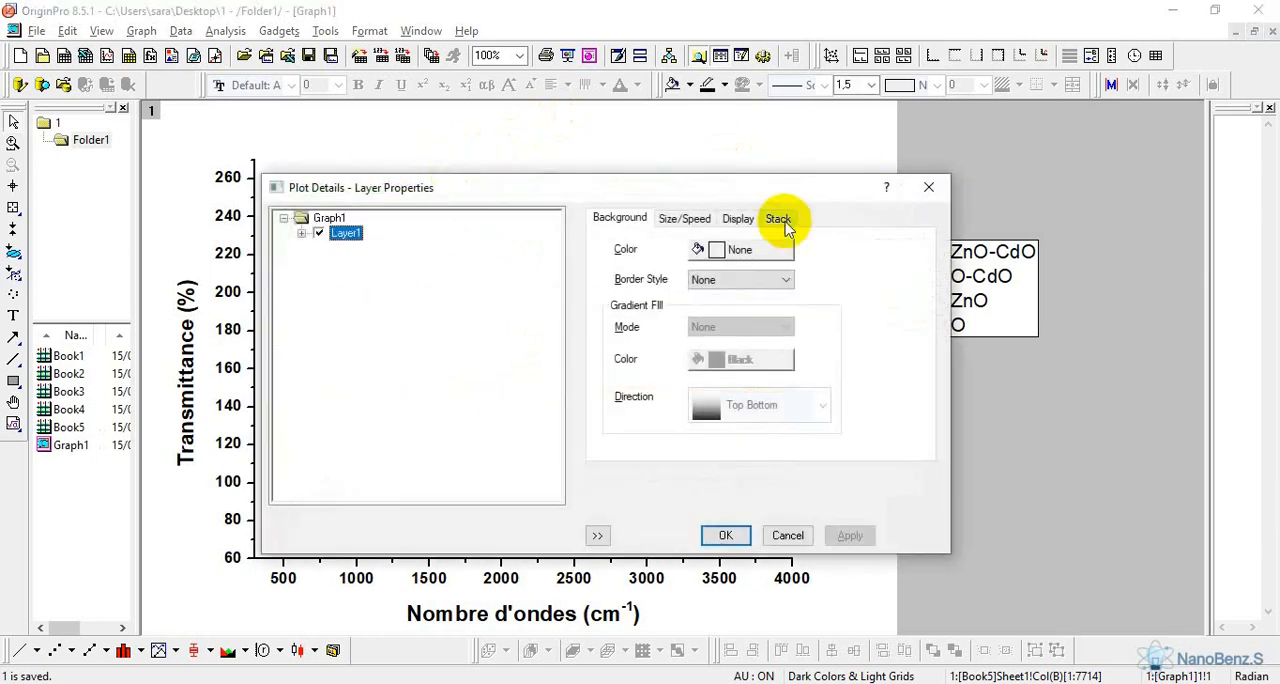
click(784, 222)
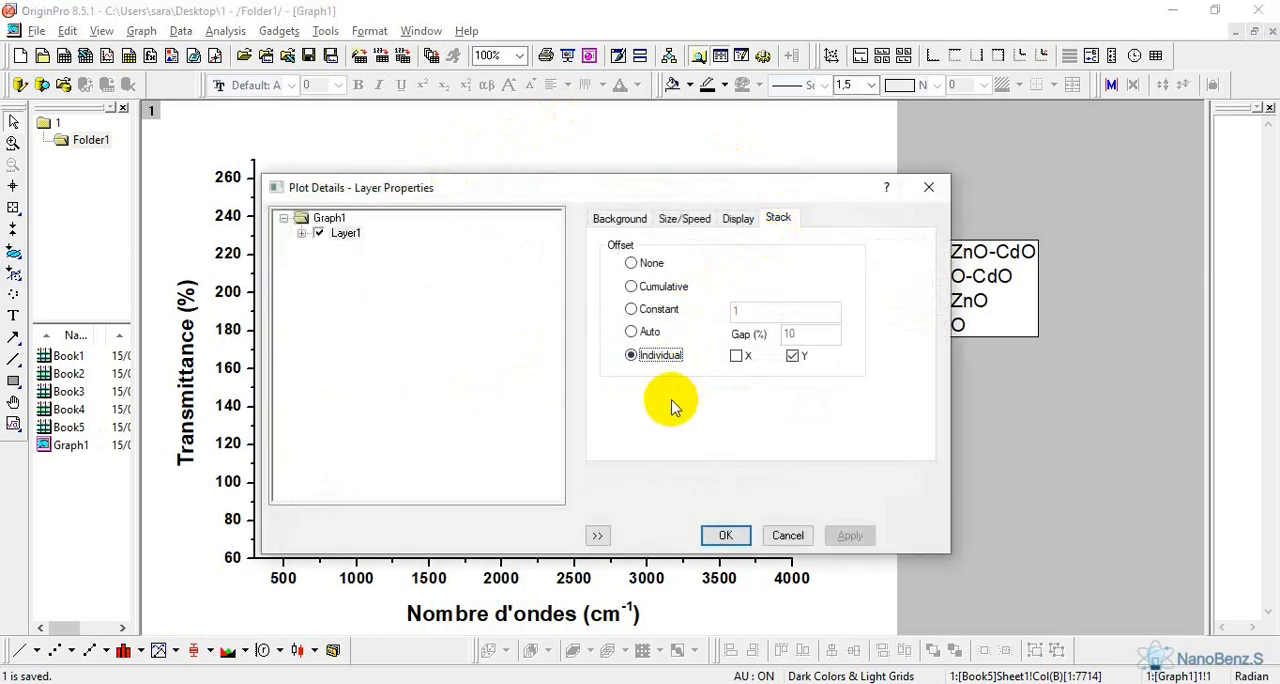
click(631, 330)
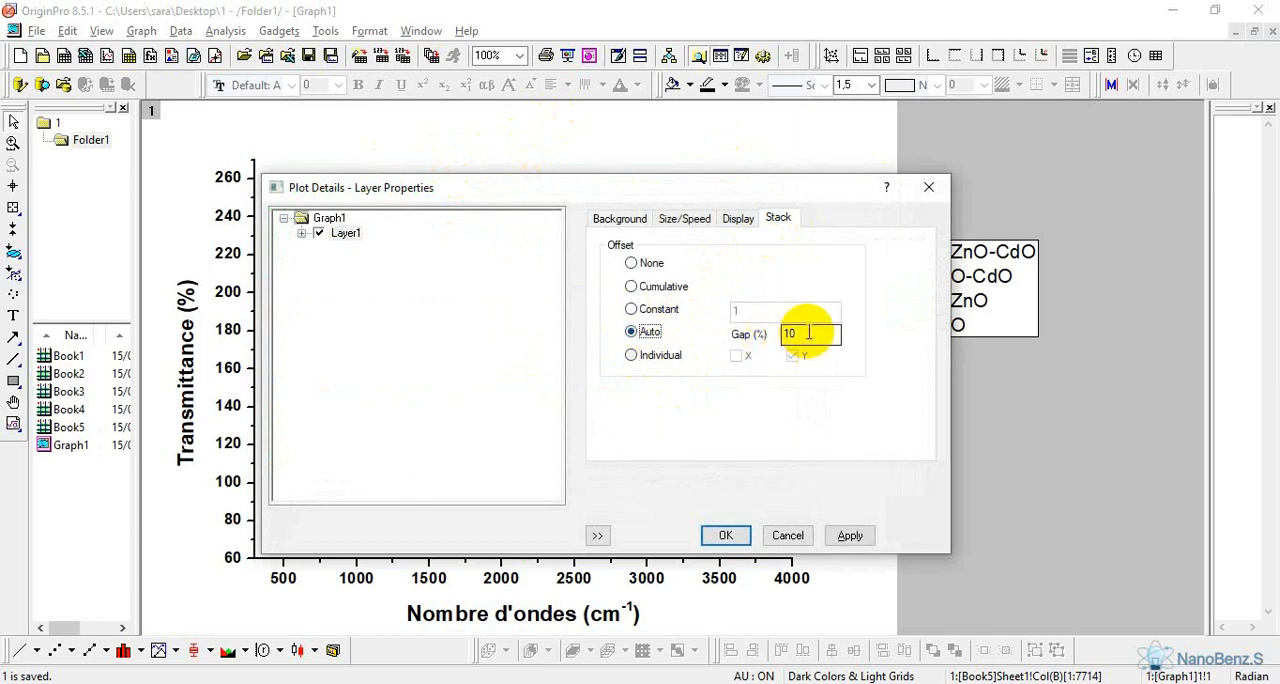
drag(800, 334, 749, 337)
drag(790, 189, 993, 188)
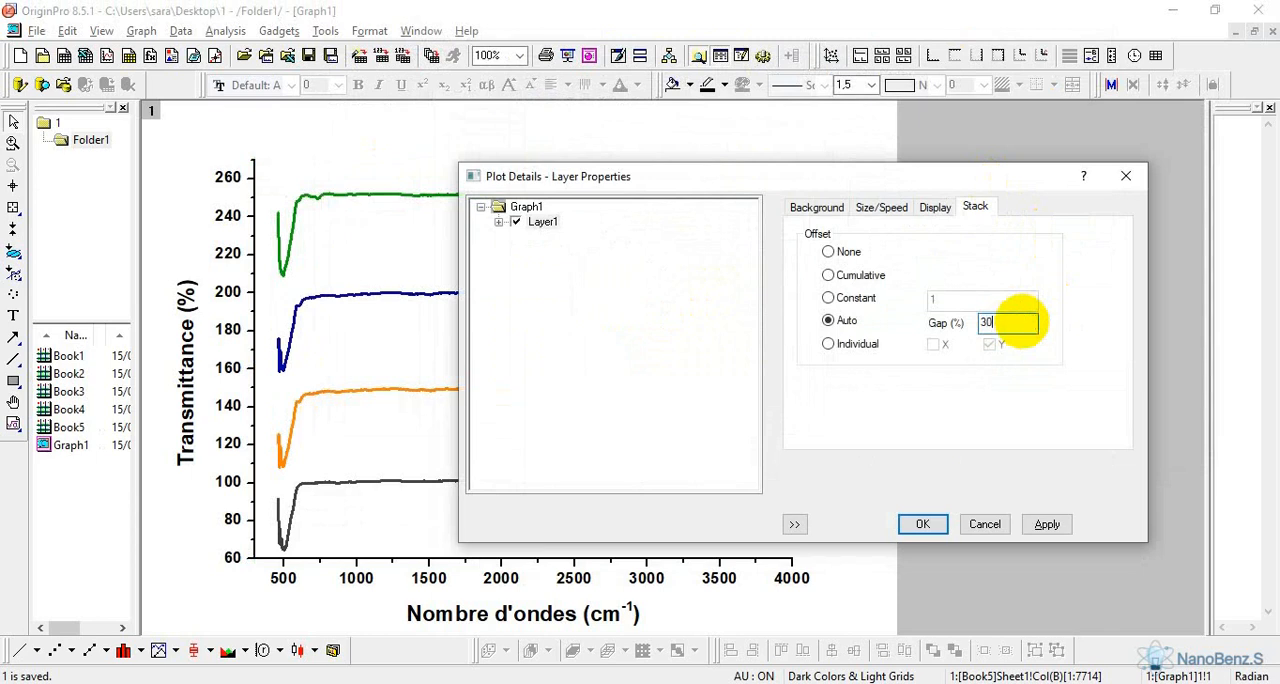
click(920, 524)
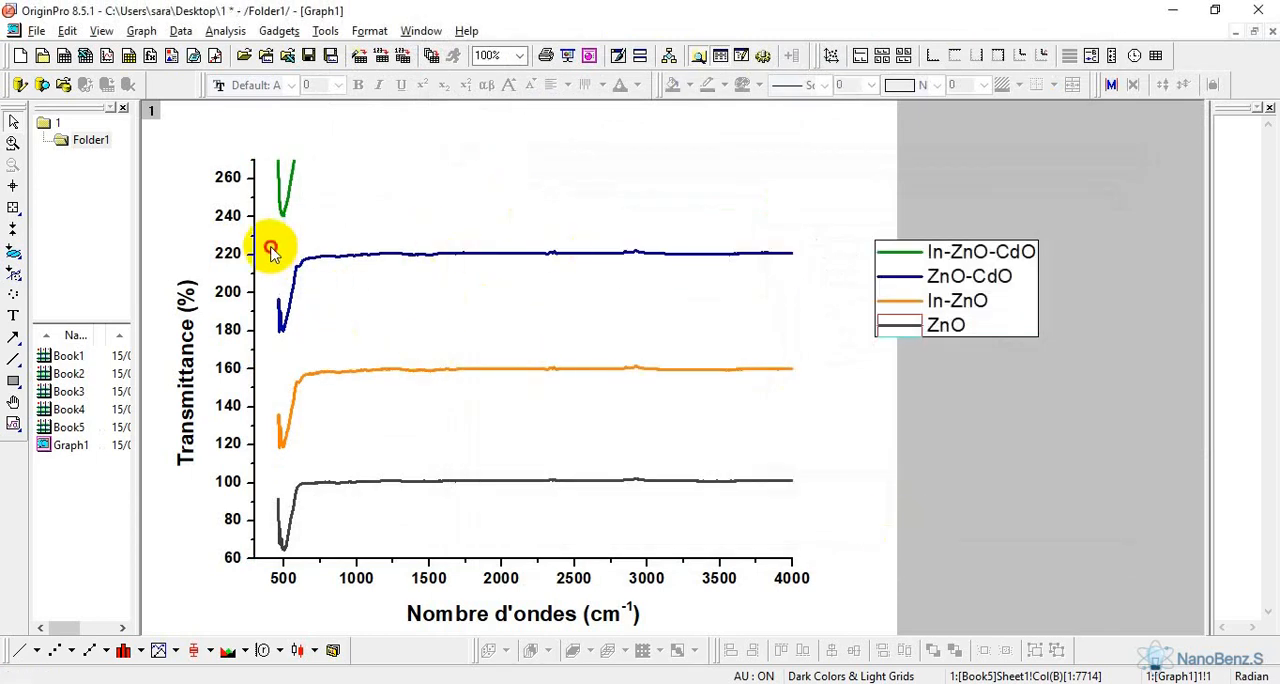
Try a stack offset gap of -30% for the curves and check the Y axis scale settings
double_click(432, 258)
click(778, 217)
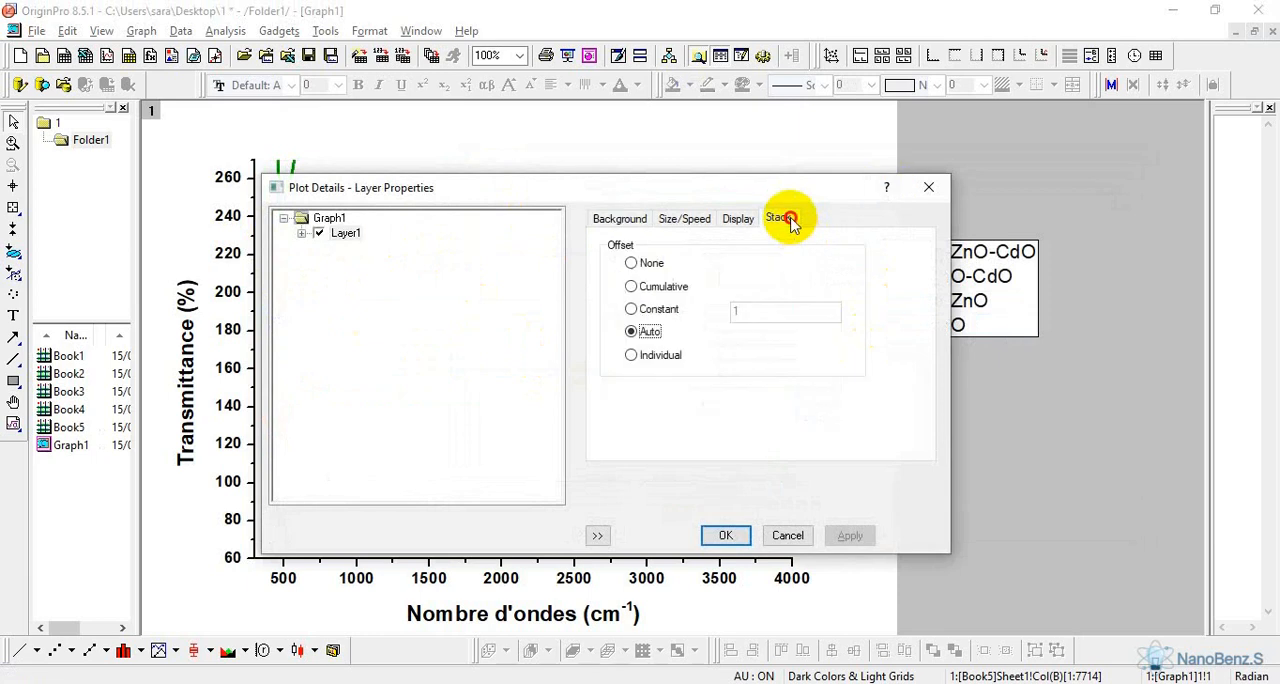
drag(806, 334, 778, 340)
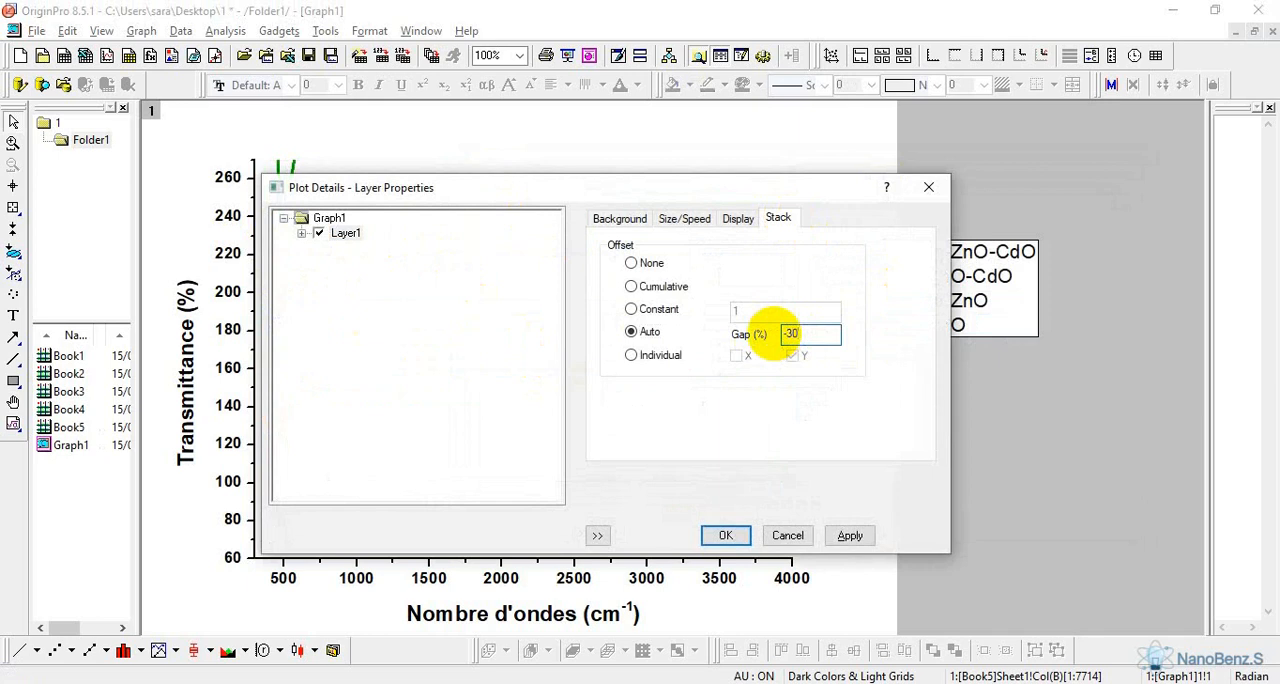
text(-30)
click(725, 535)
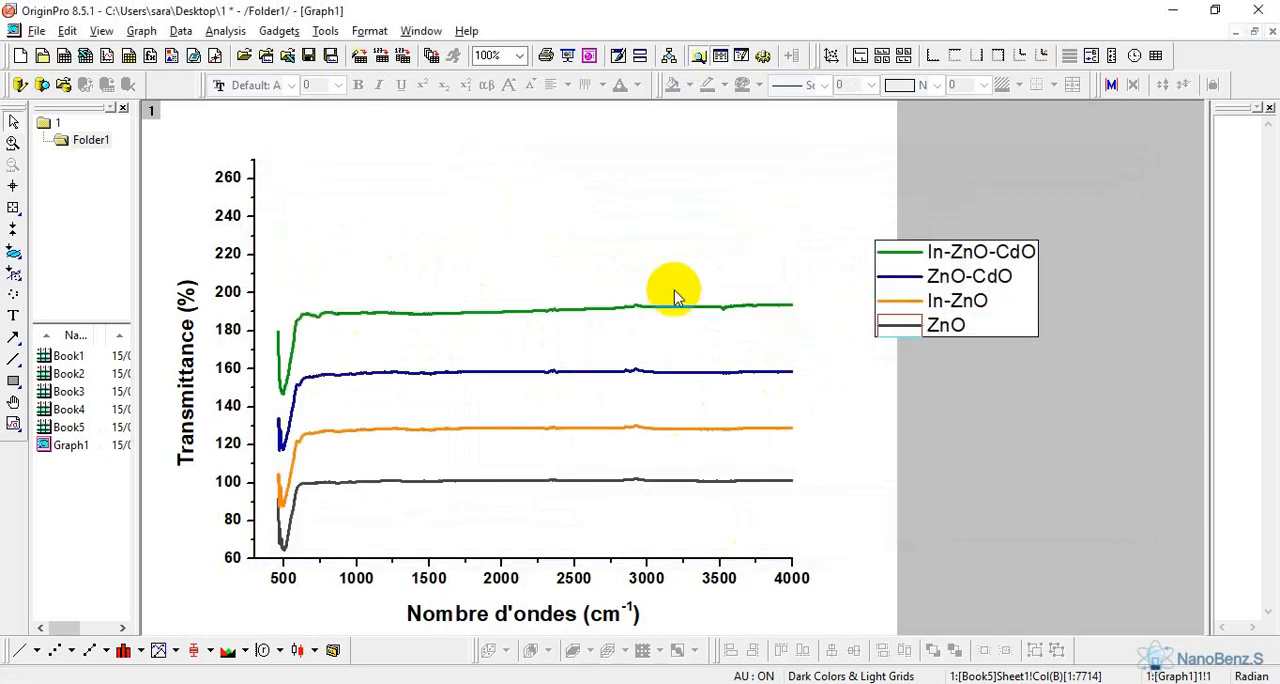
double_click(254, 250)
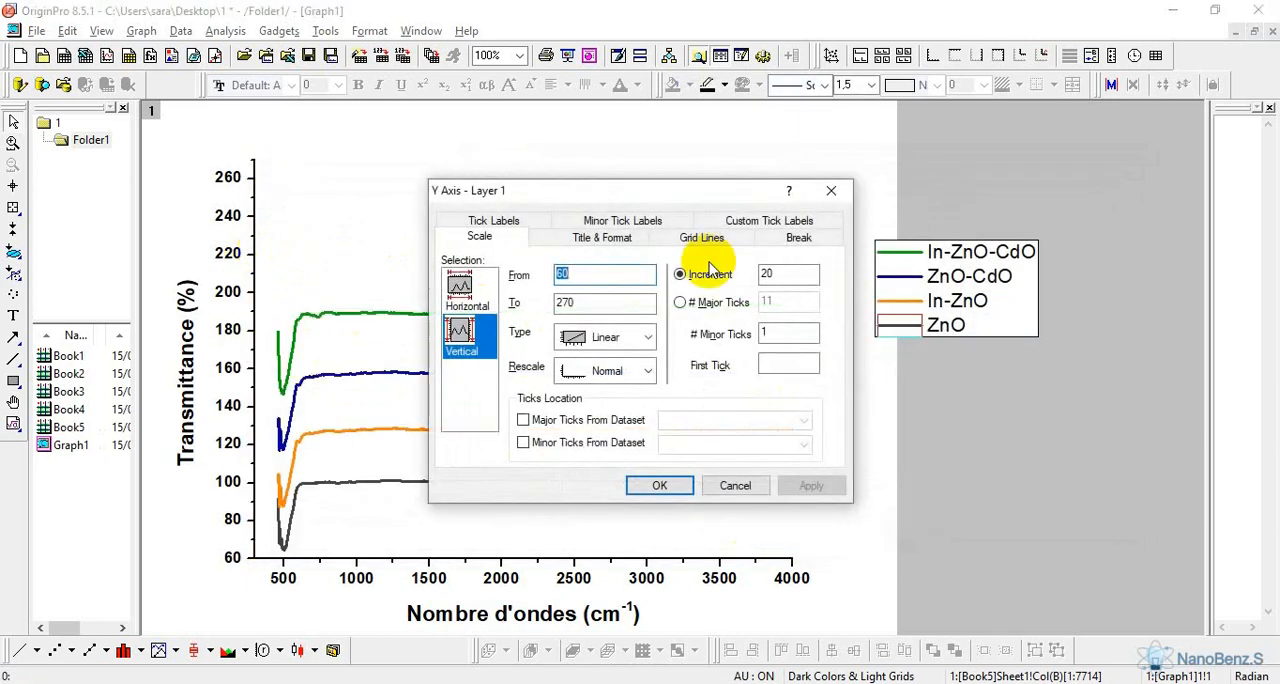
click(831, 191)
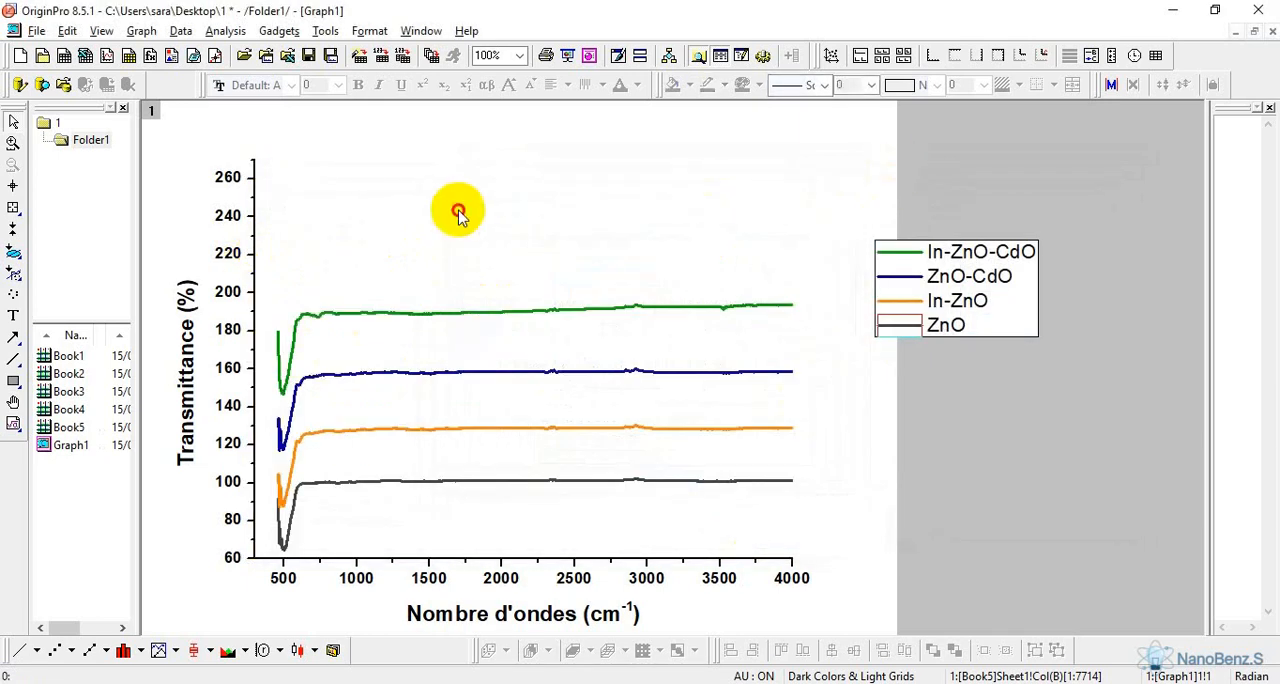
Set the Auto stack offset gap of the layer to -60%
double_click(808, 446)
click(779, 220)
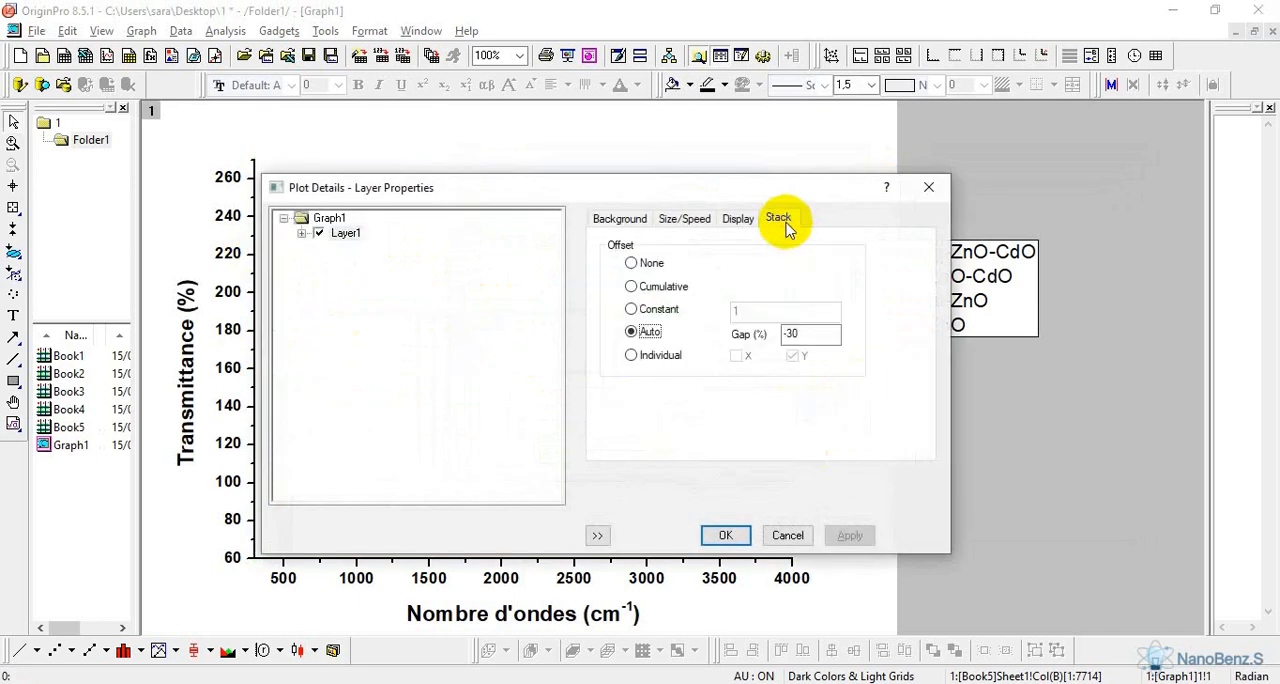
click(800, 333)
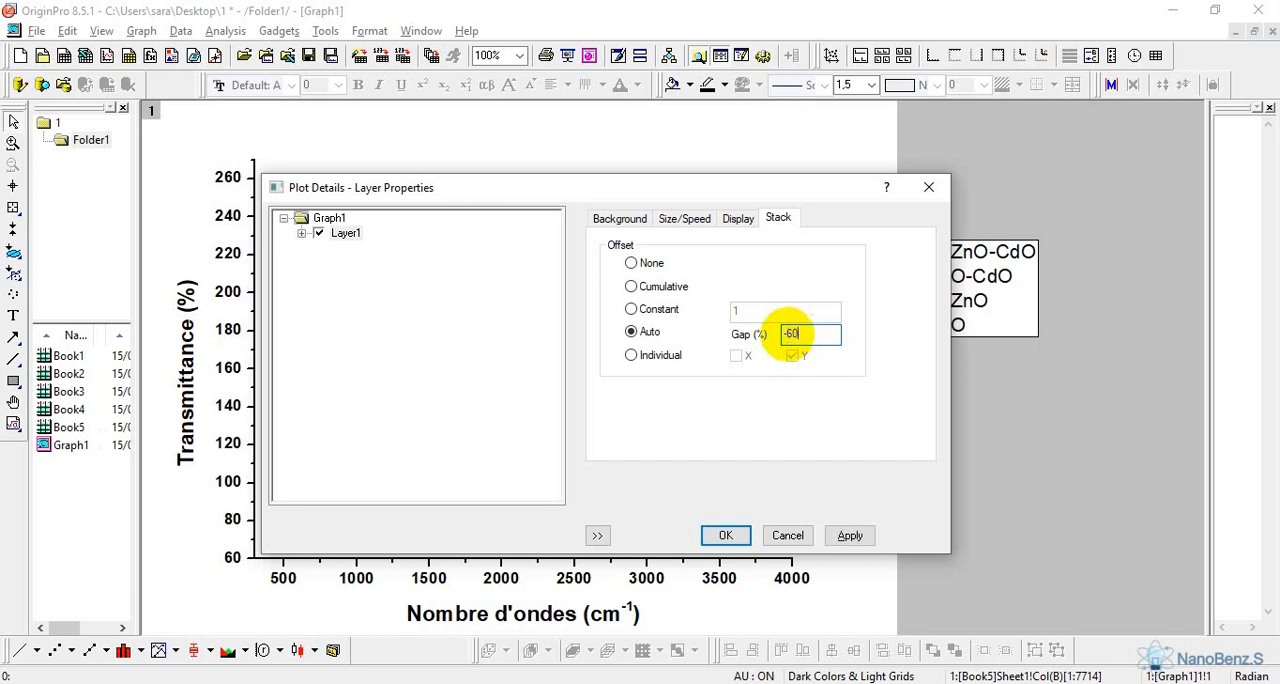
click(728, 535)
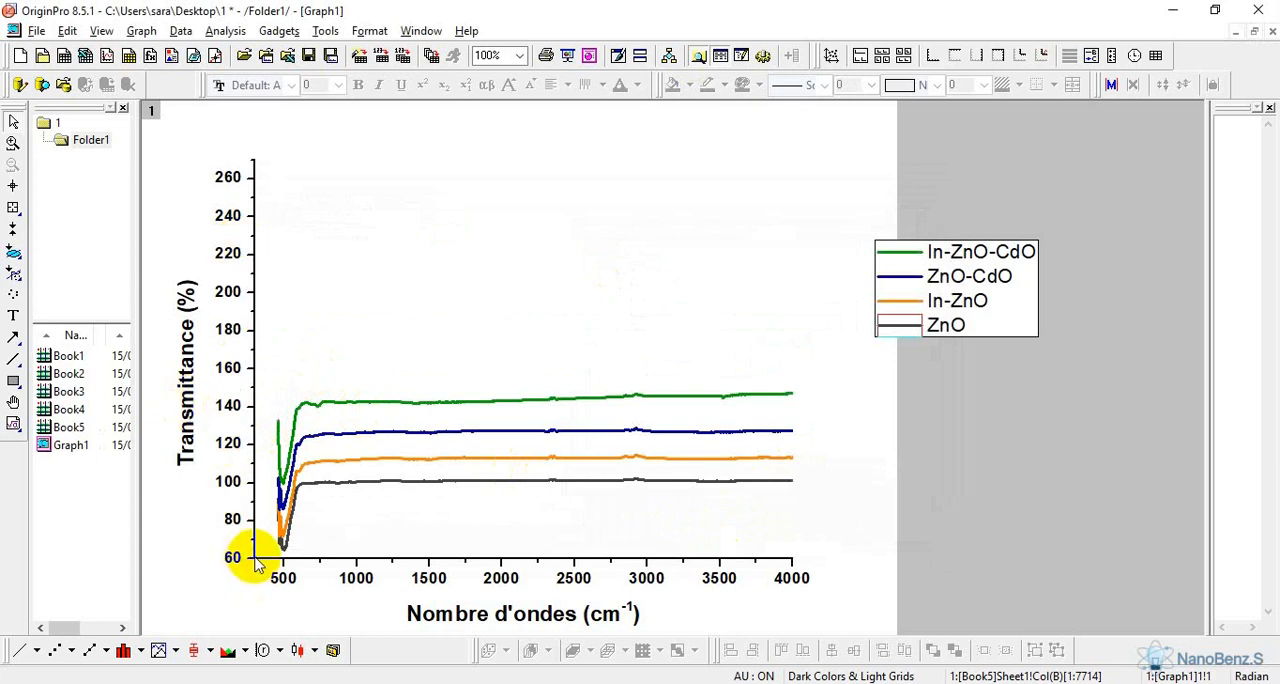
Set the Y axis scale from 20 to 160
click(253, 400)
click(280, 388)
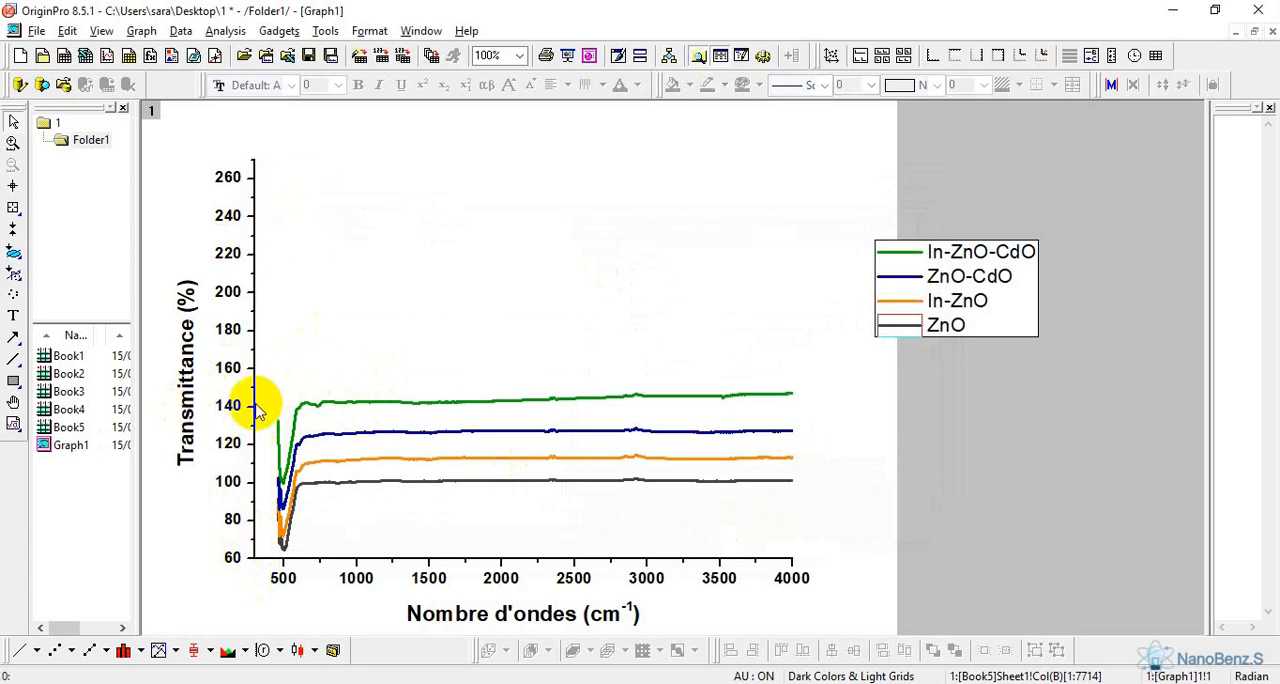
double_click(255, 405)
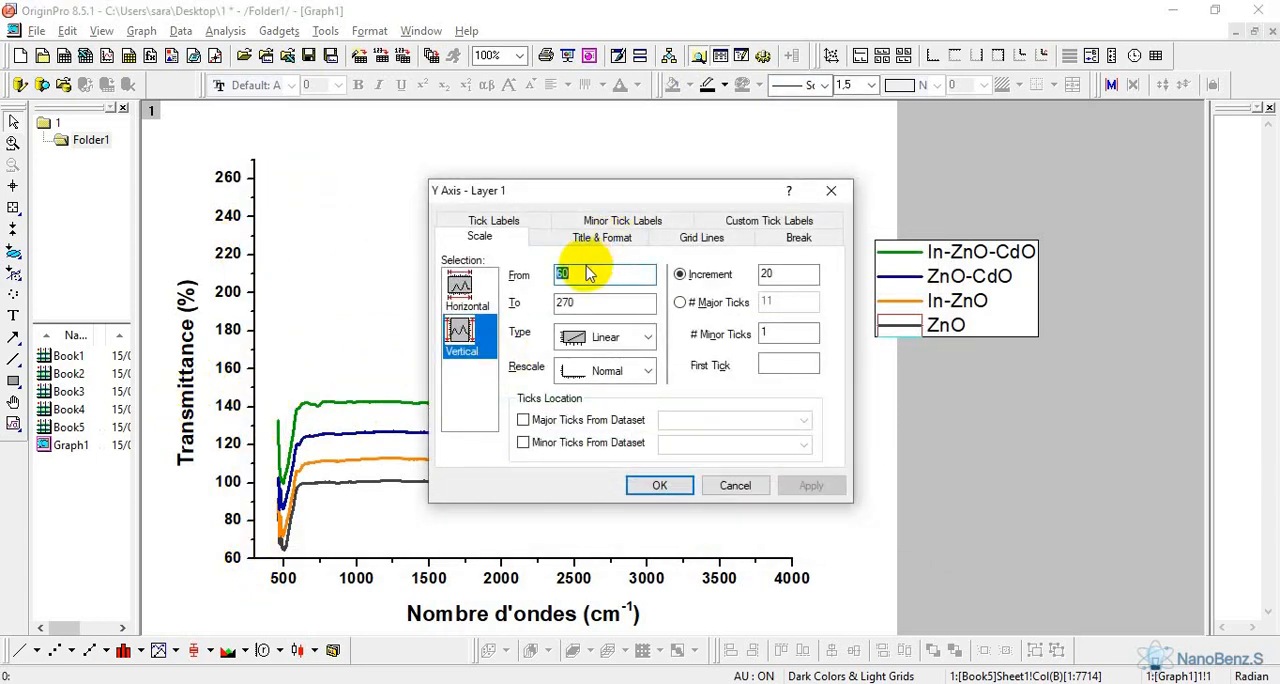
key(Tab)
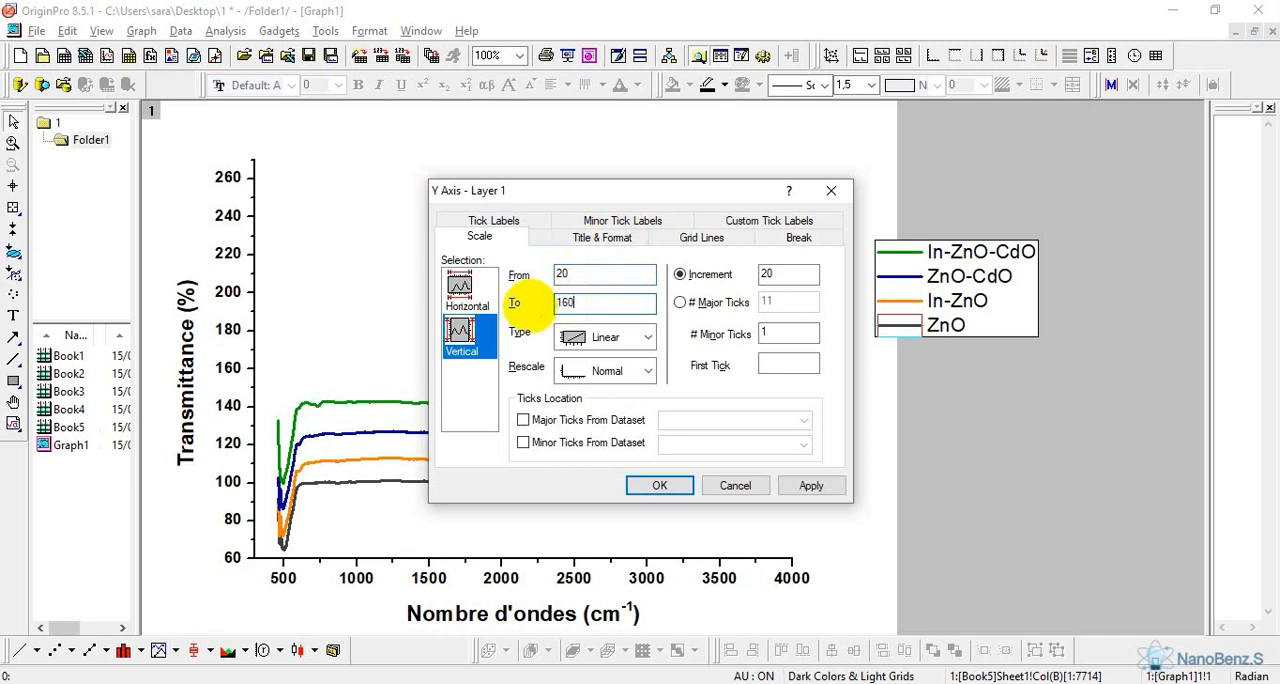
click(672, 486)
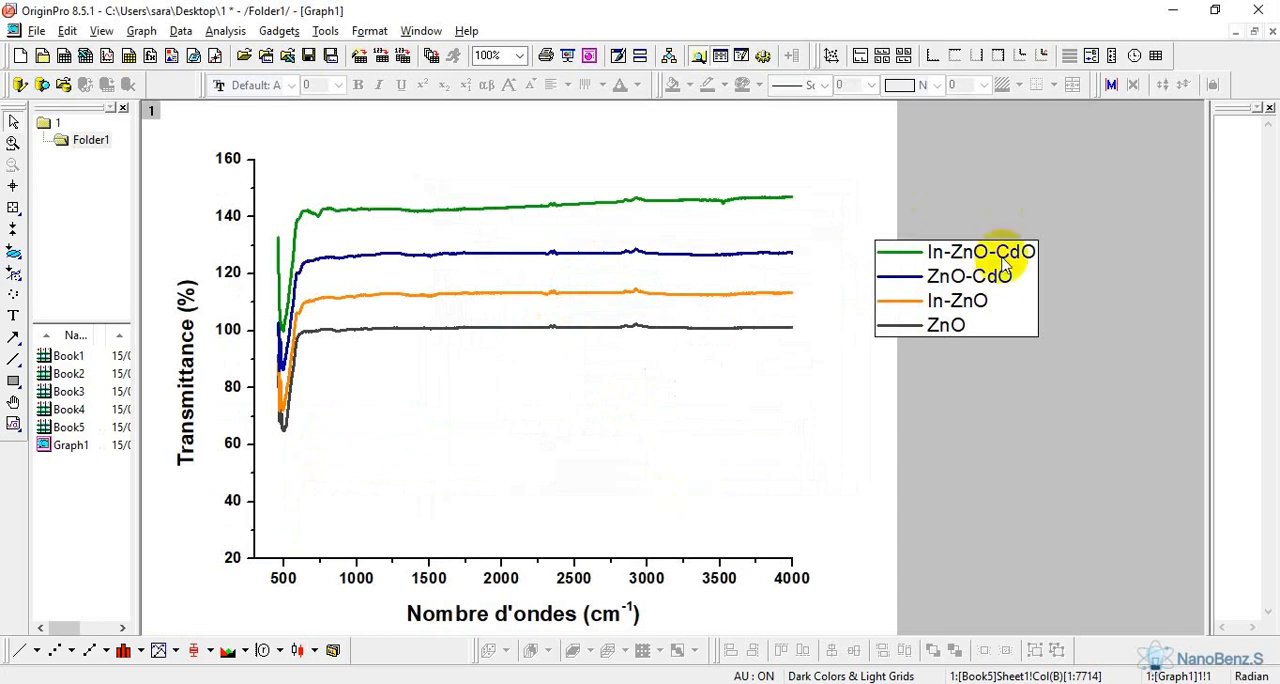
Move the legend down, outside the page and level with the lower half of the plot
click(1003, 290)
drag(1020, 278, 1085, 449)
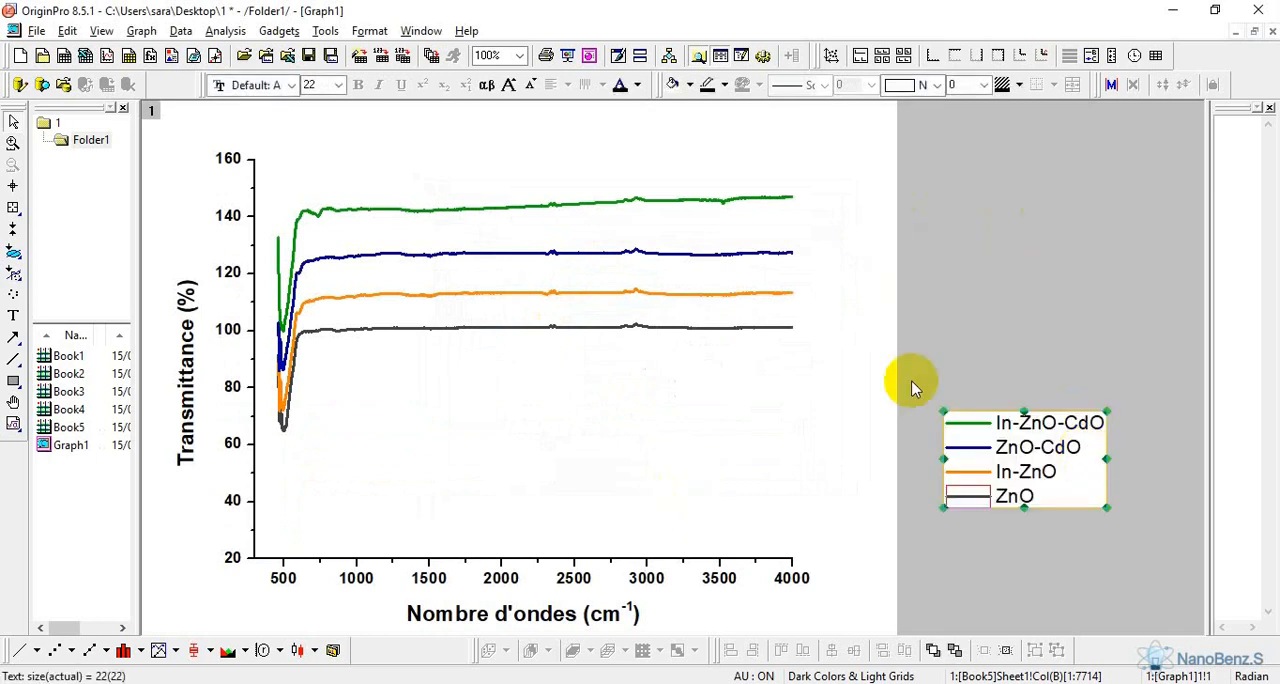
Add a linked top X axis layer and a linked right Y axis layer to the graph
click(623, 191)
click(604, 193)
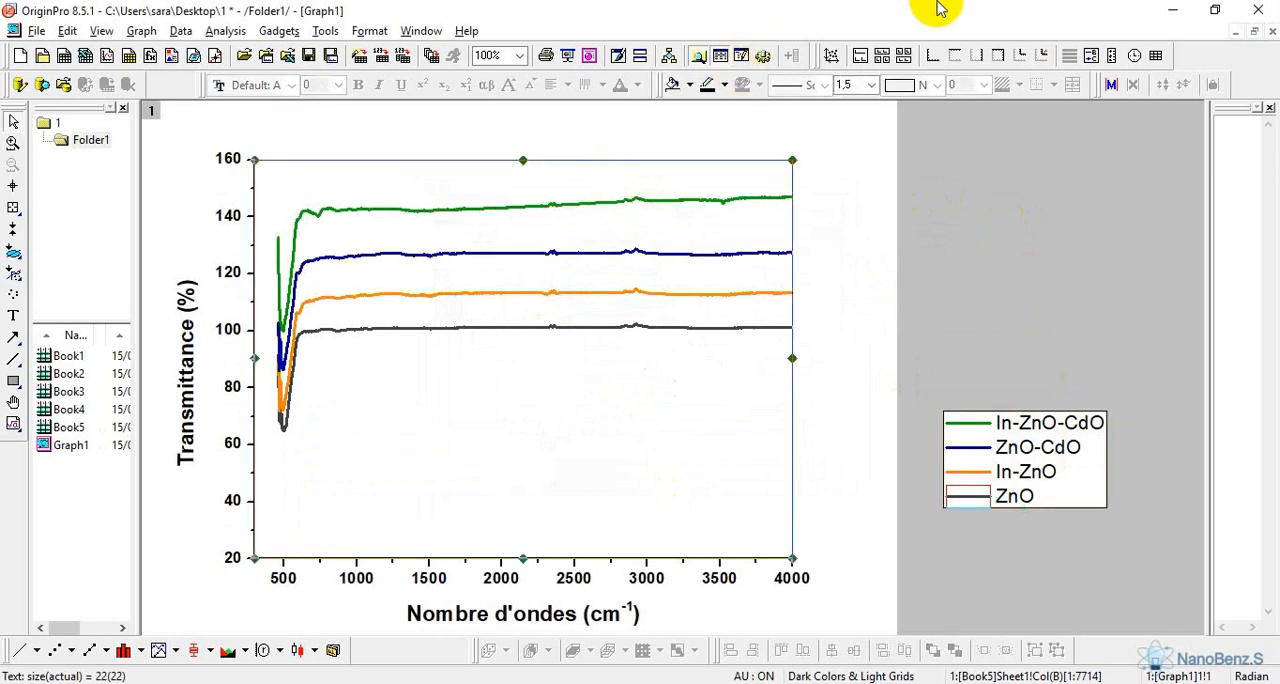
click(955, 60)
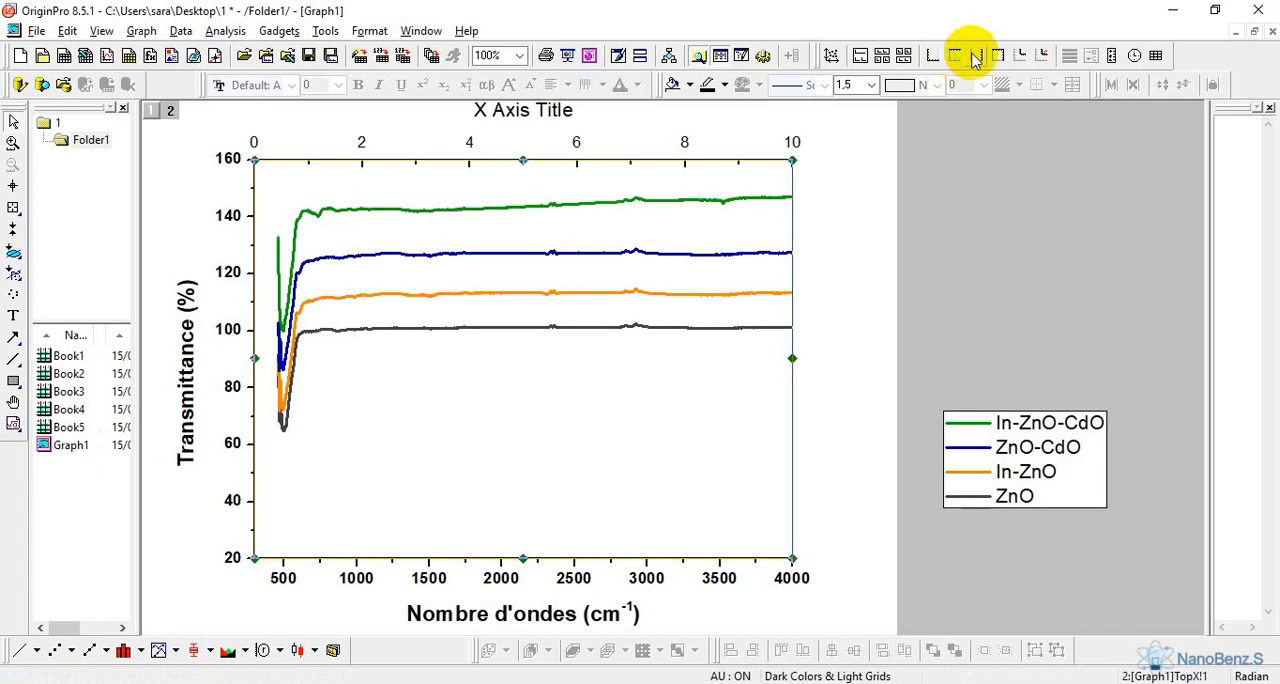
click(977, 56)
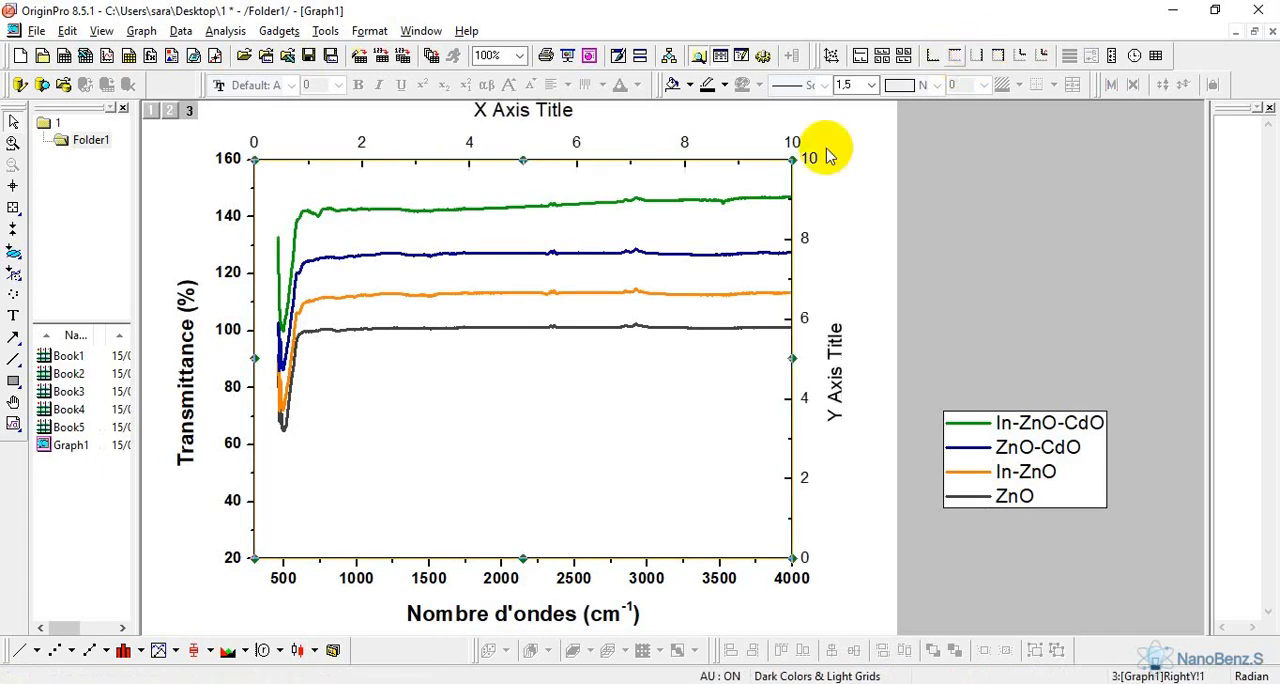
Delete the tick labels and the axis titles of the new top X and right Y axes
click(809, 158)
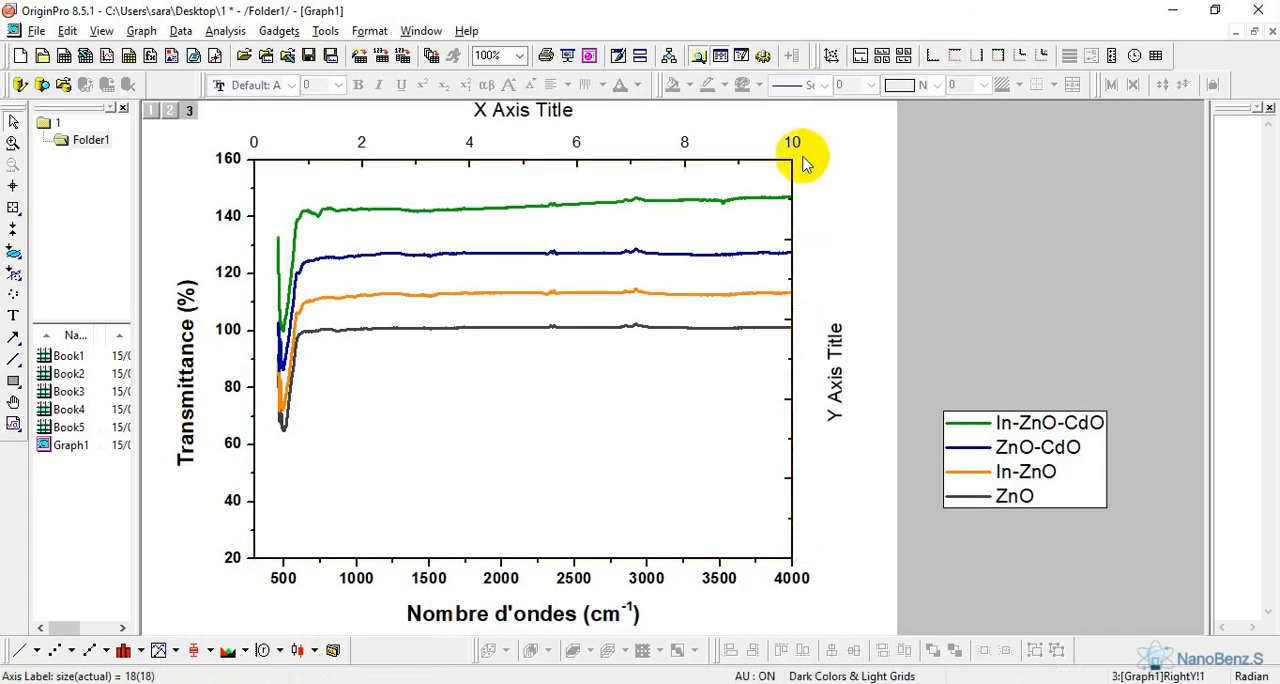
click(795, 145)
key(Delete)
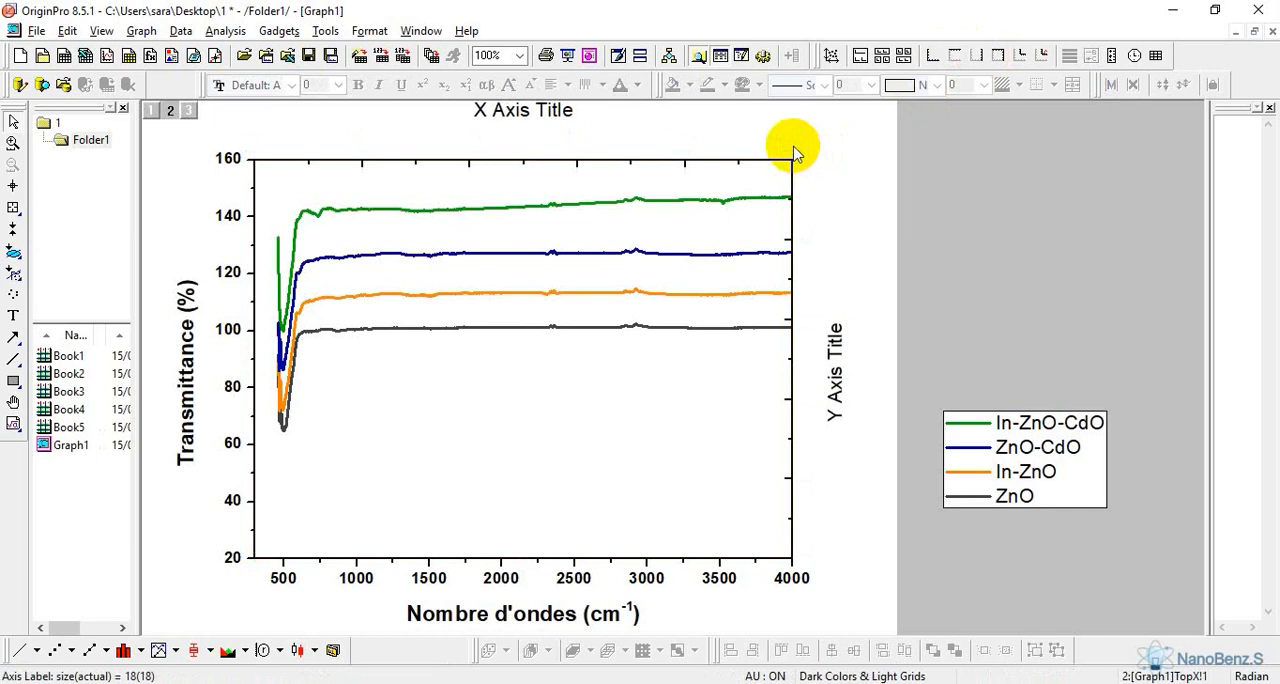
click(832, 340)
key(Delete)
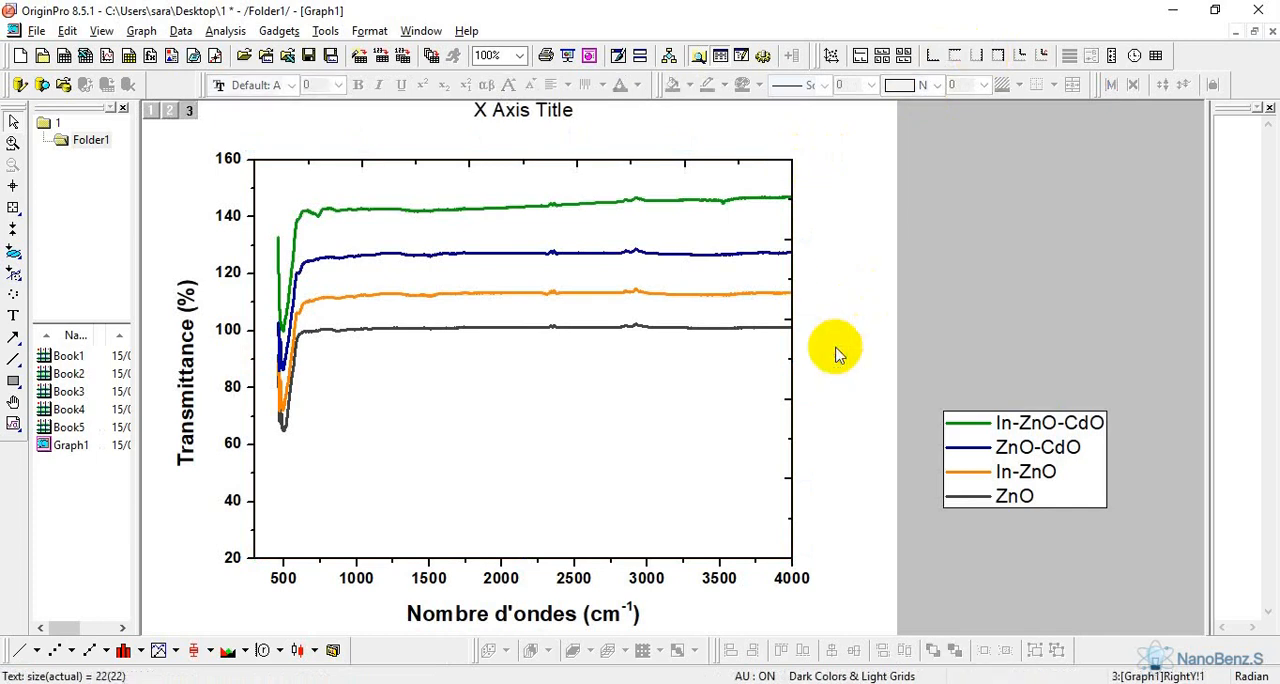
click(536, 120)
key(Delete)
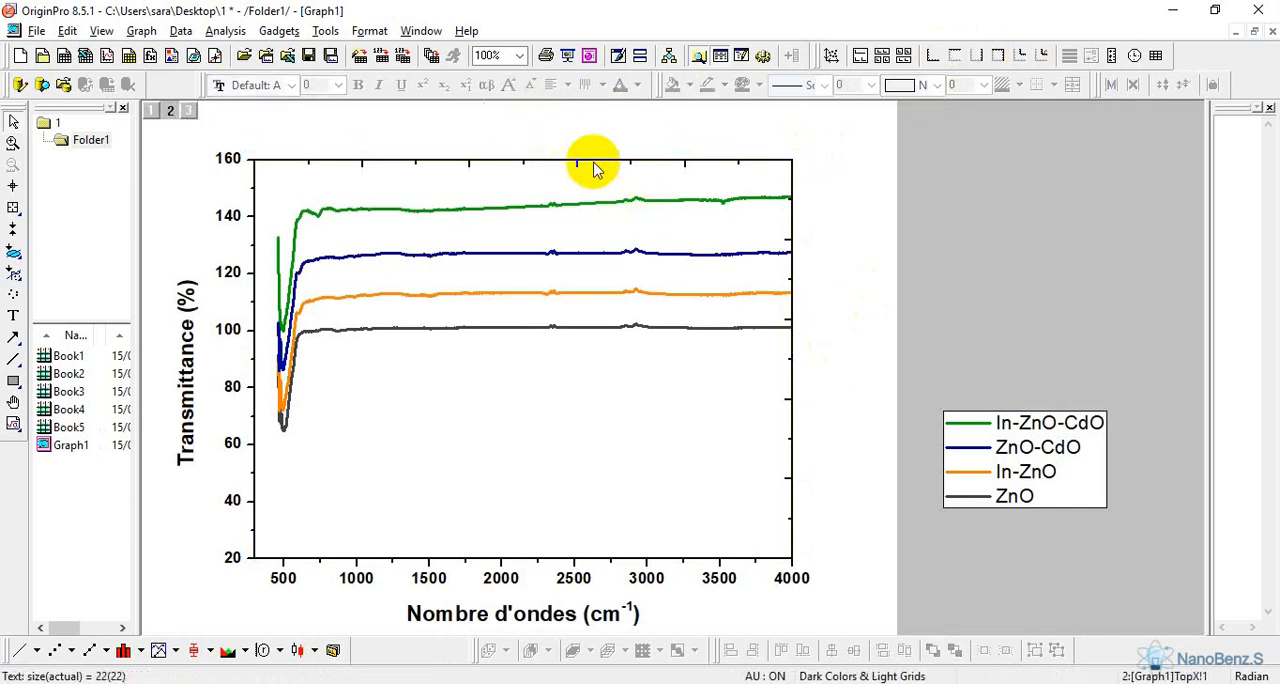
Set both the major and minor ticks of the top X axis to None
double_click(597, 161)
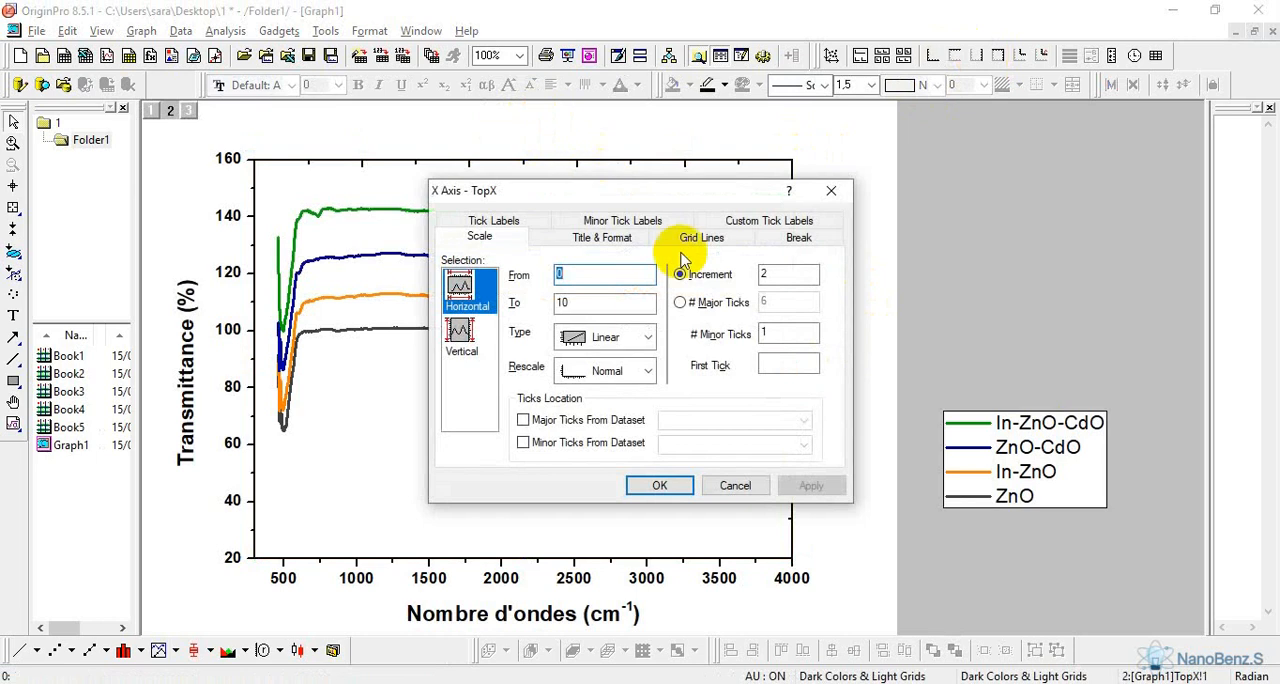
click(632, 240)
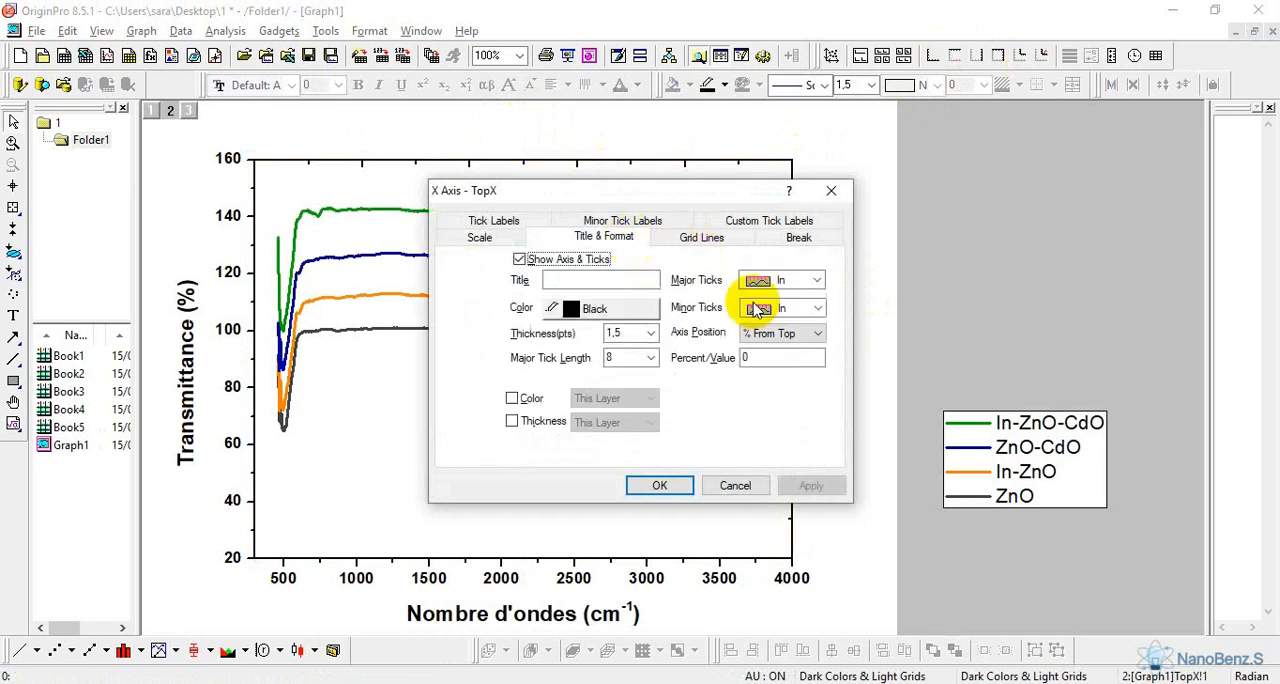
click(817, 282)
click(790, 343)
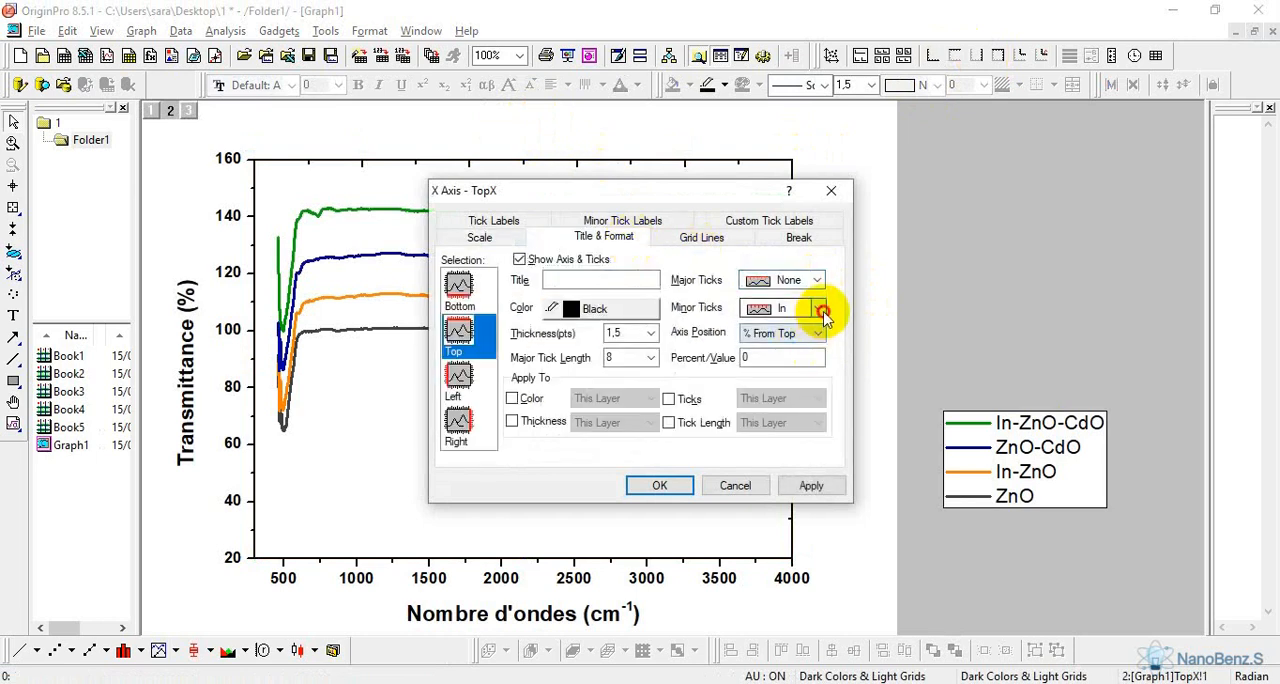
click(817, 308)
click(789, 372)
click(660, 485)
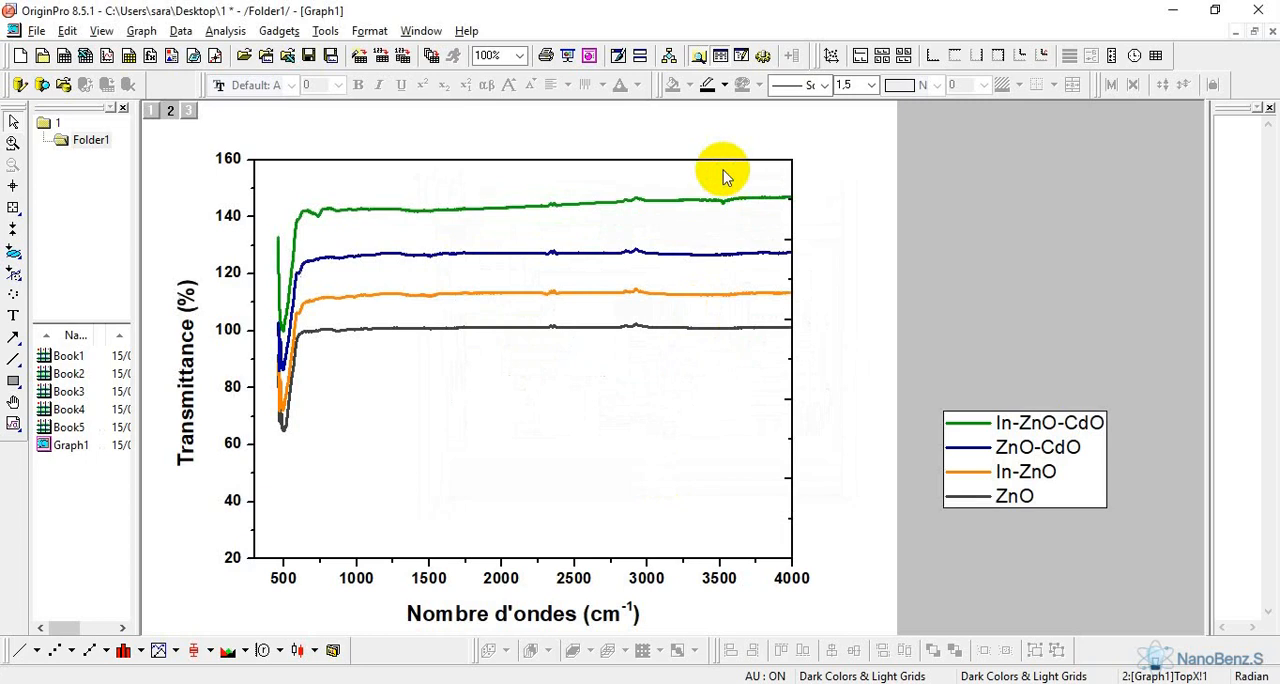
Set both the major and minor ticks of the right Y axis to None
double_click(792, 432)
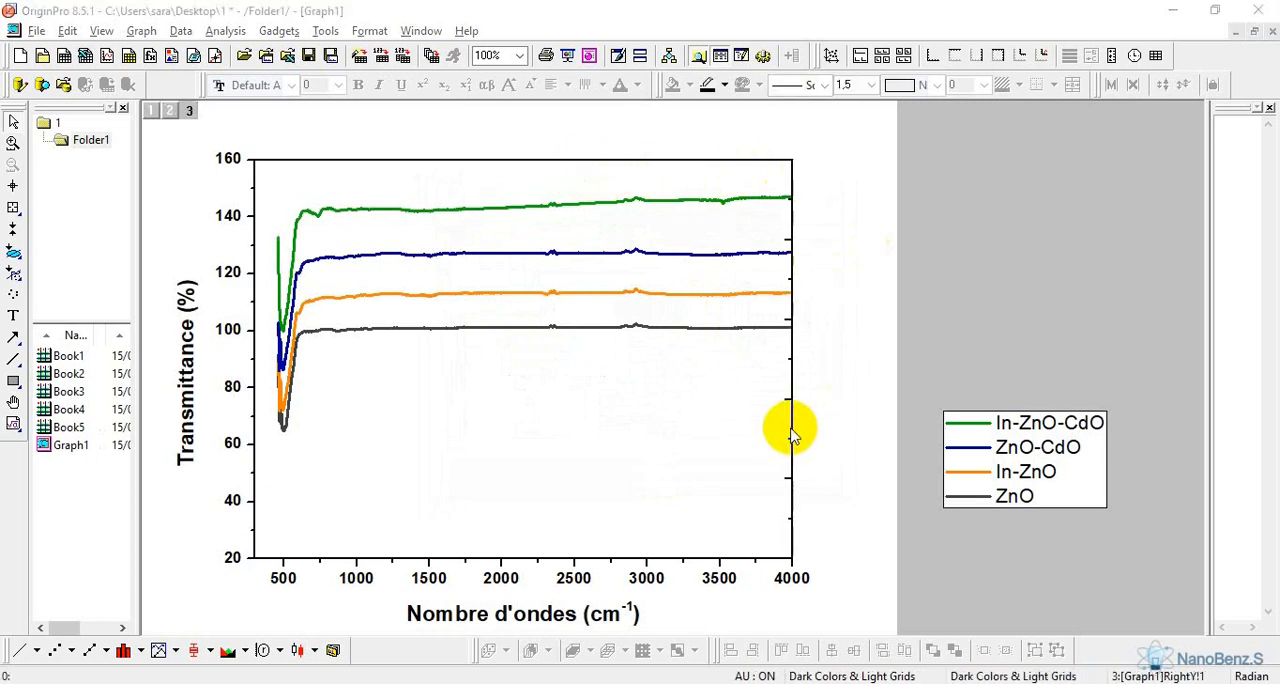
click(606, 237)
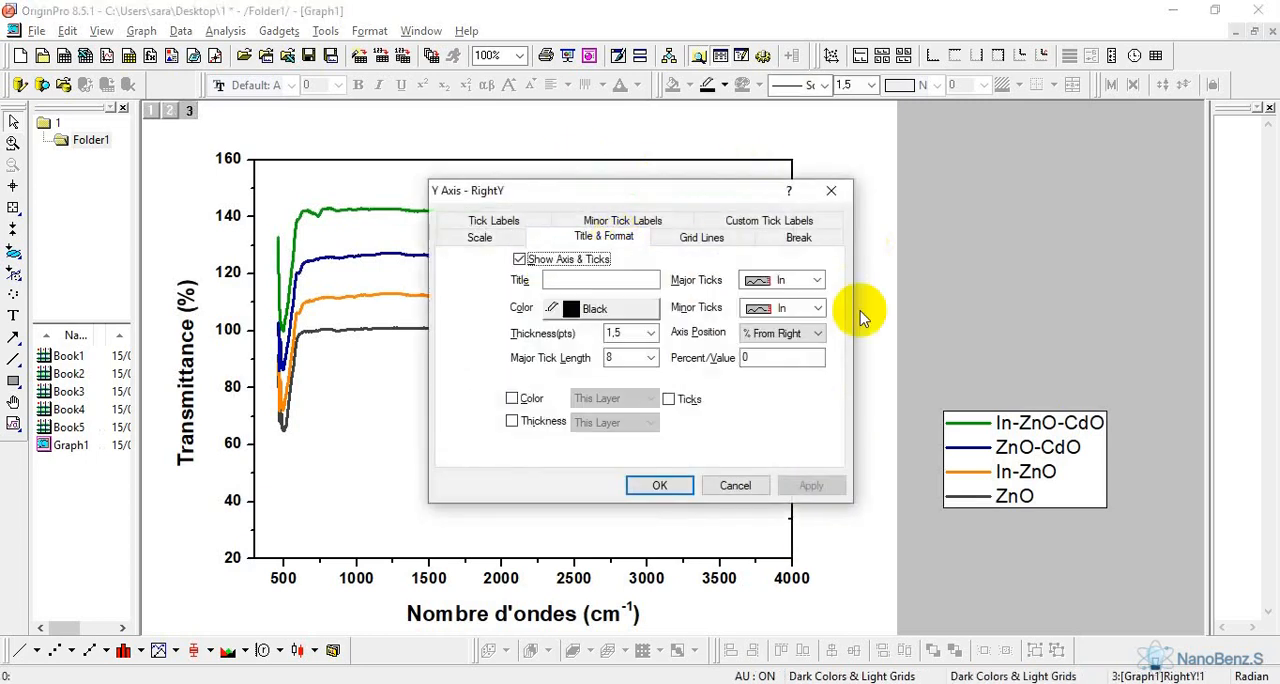
click(818, 282)
click(785, 343)
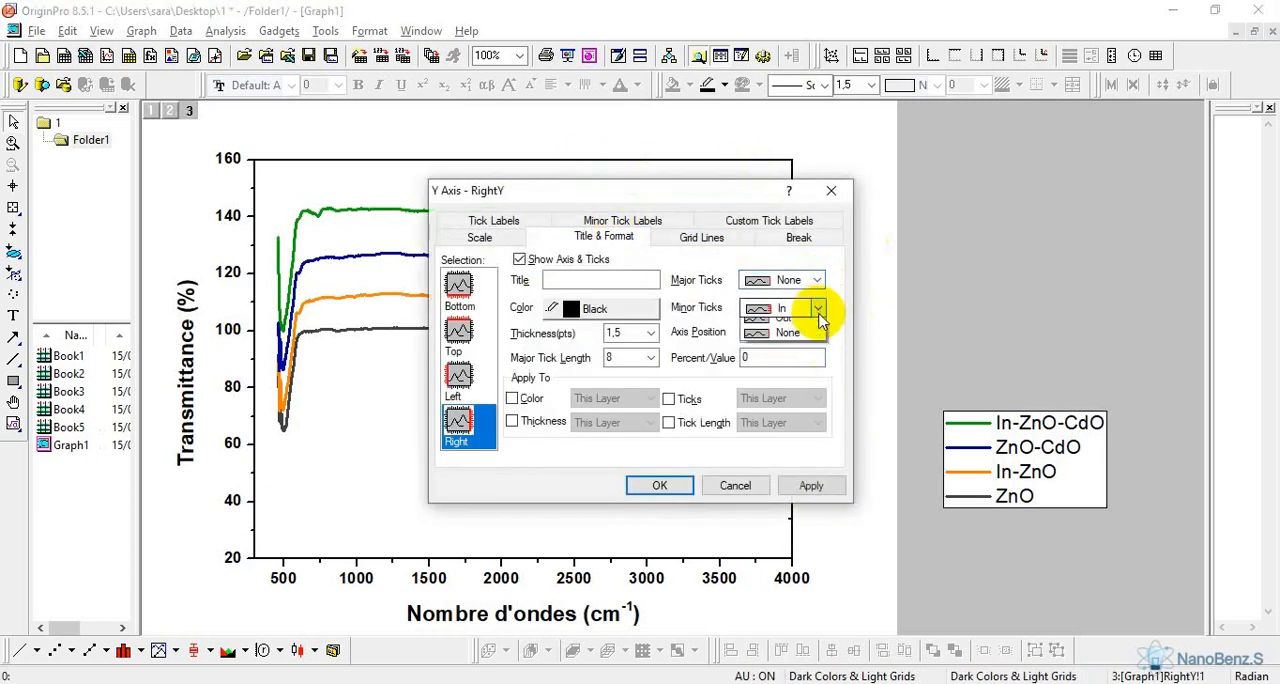
click(818, 308)
click(785, 371)
click(659, 485)
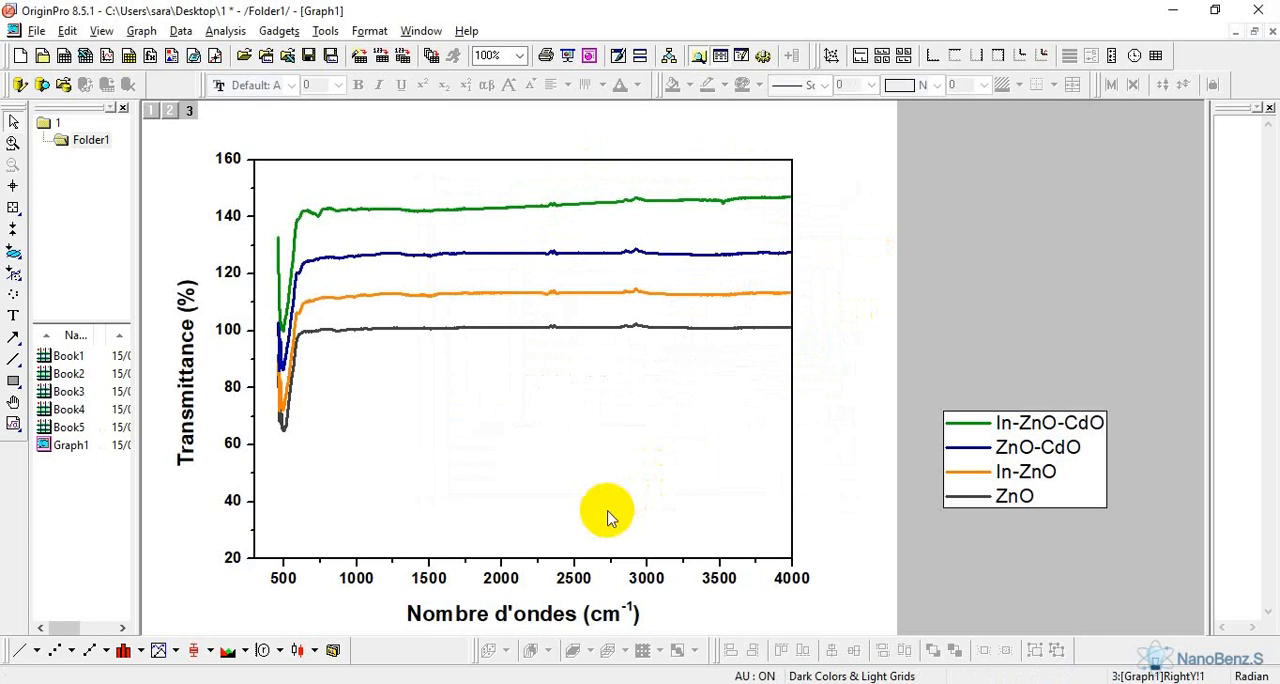
Make all four text entries of the legend bold
double_click(1060, 468)
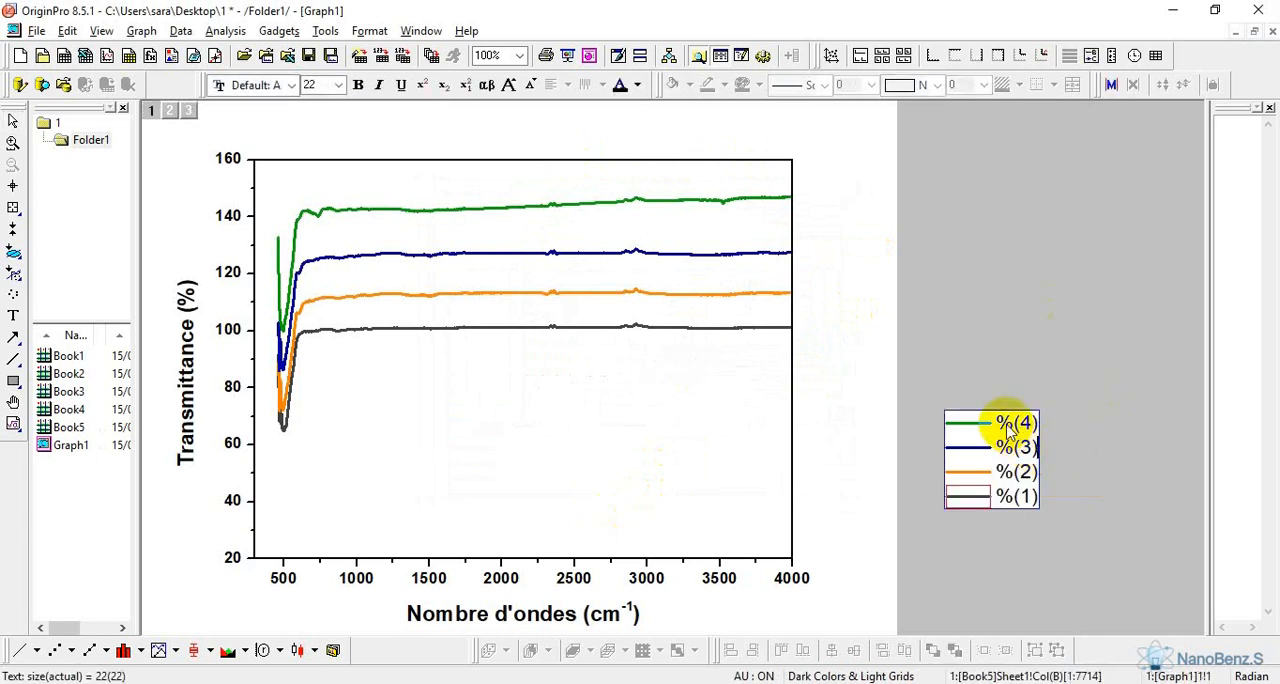
drag(1010, 430, 1034, 497)
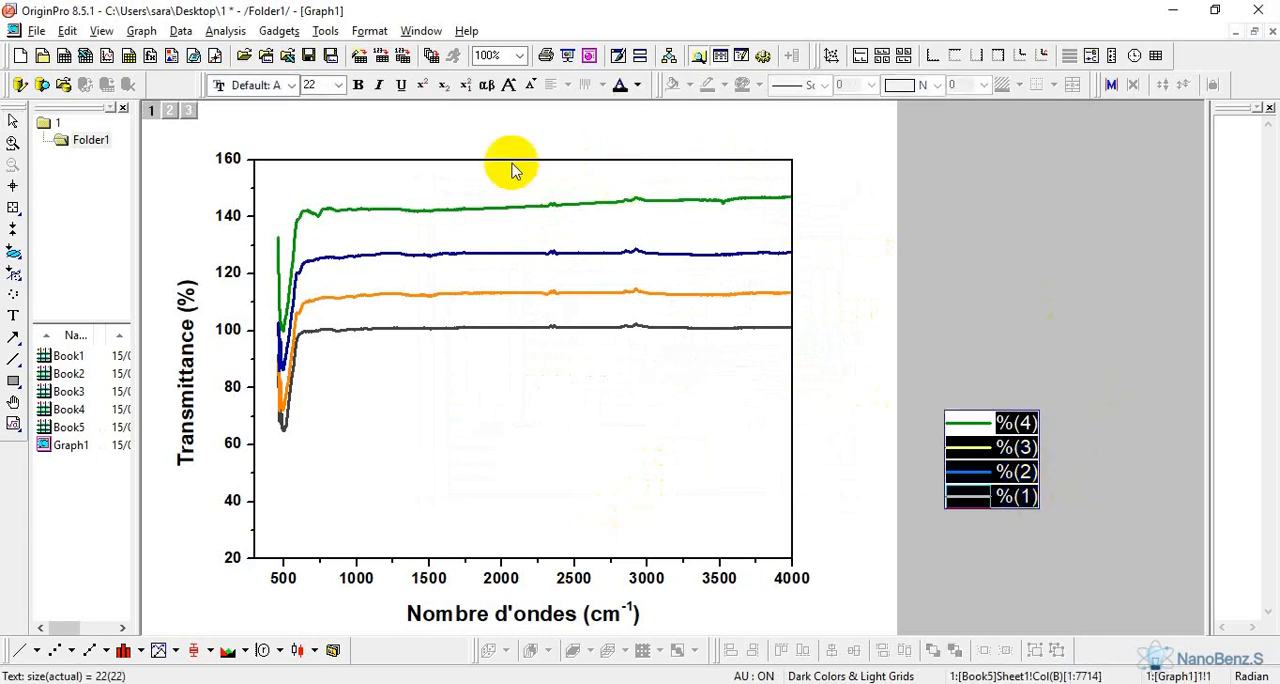
click(358, 84)
click(1020, 275)
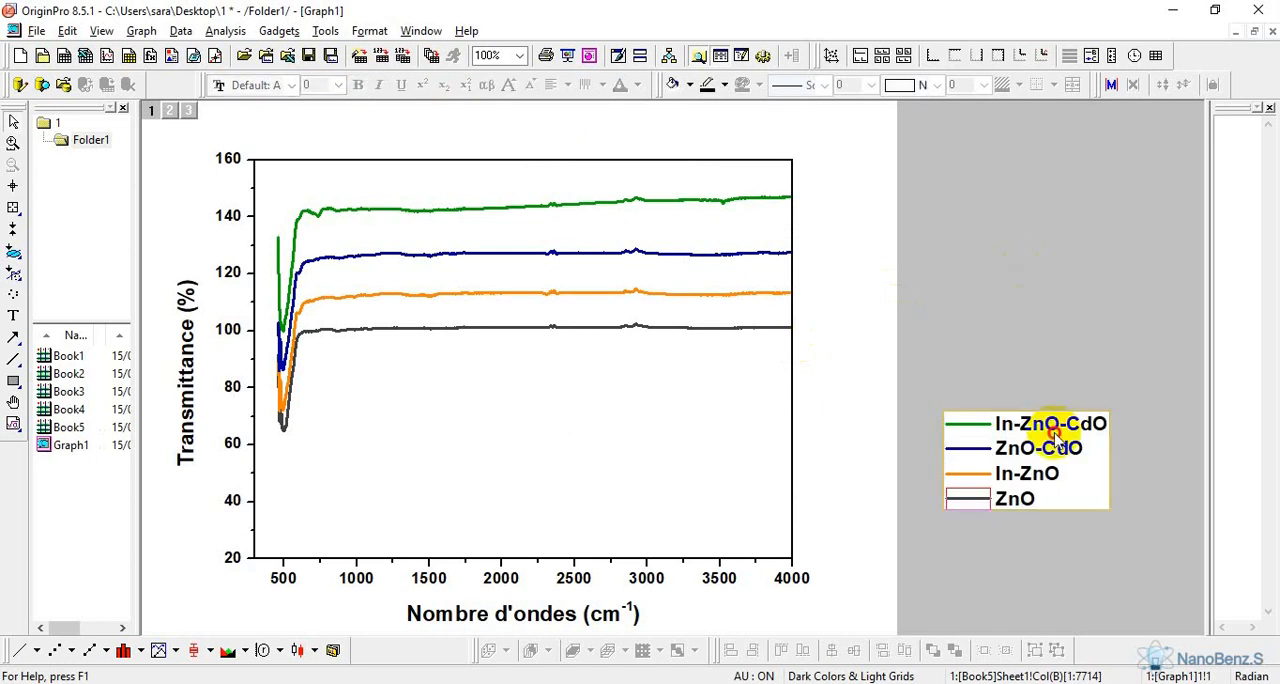
Try the legend inside the plot's lower right corner, and move it back out beside the plot, across the page edge
drag(1072, 431, 734, 472)
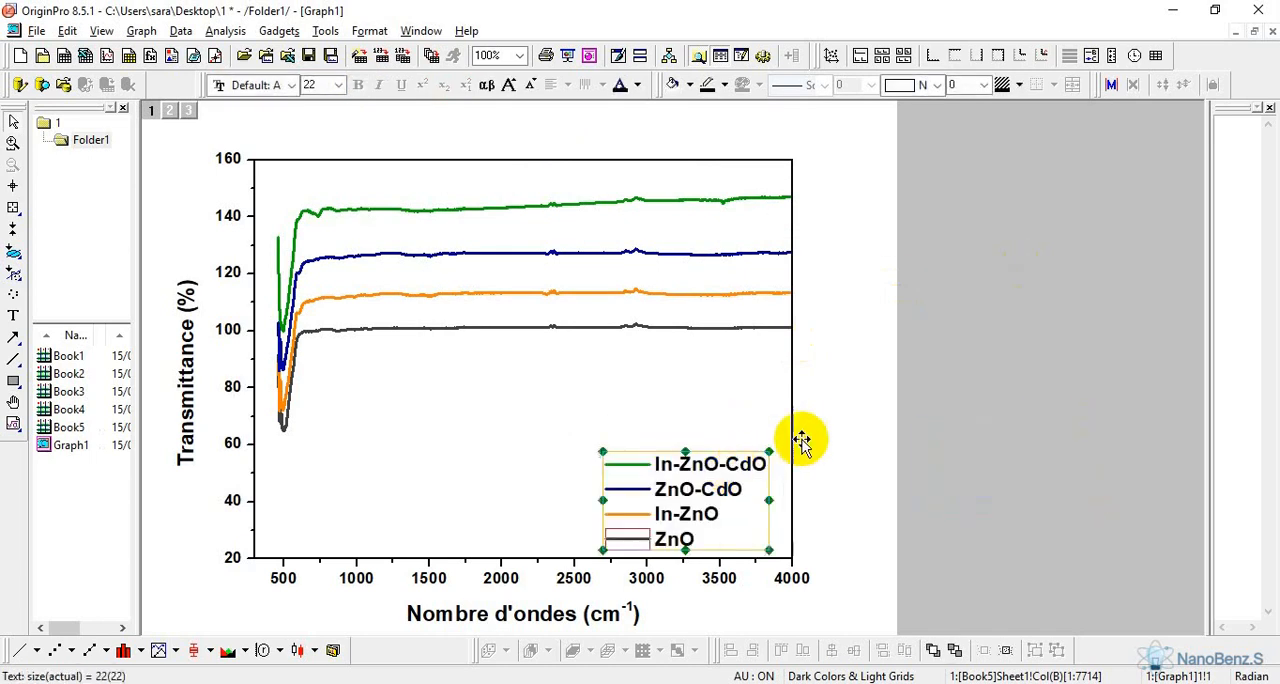
click(875, 472)
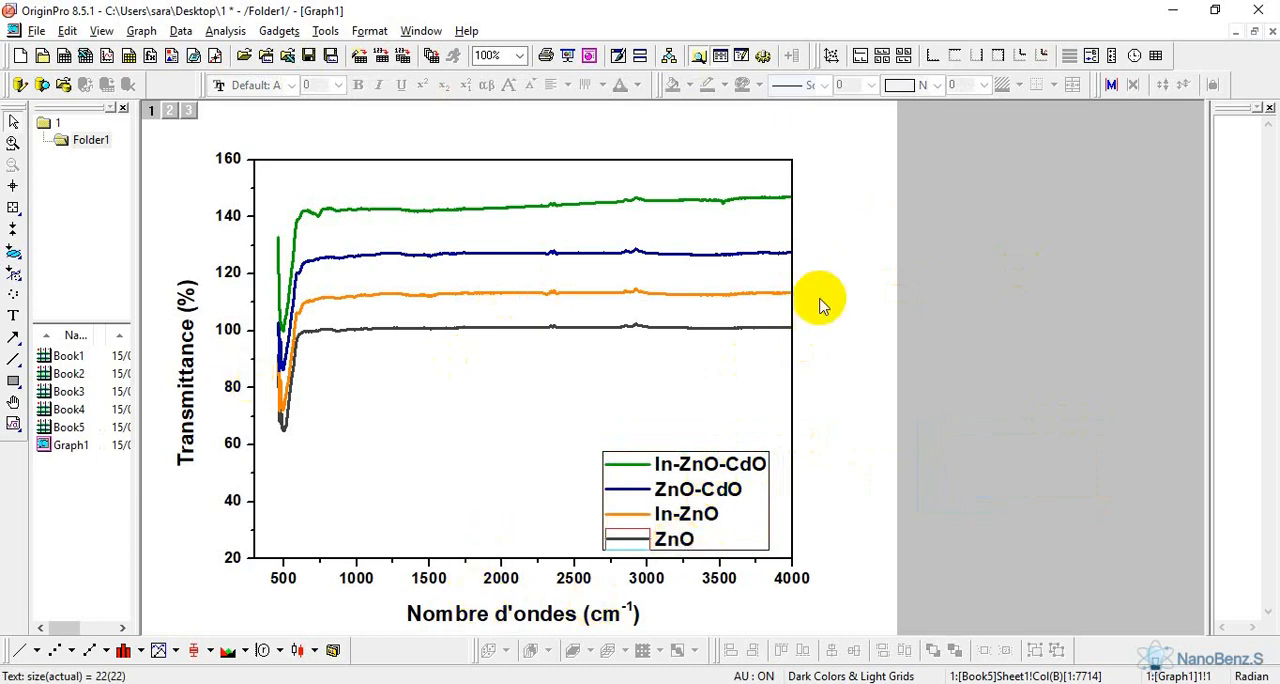
click(703, 468)
drag(703, 478, 975, 392)
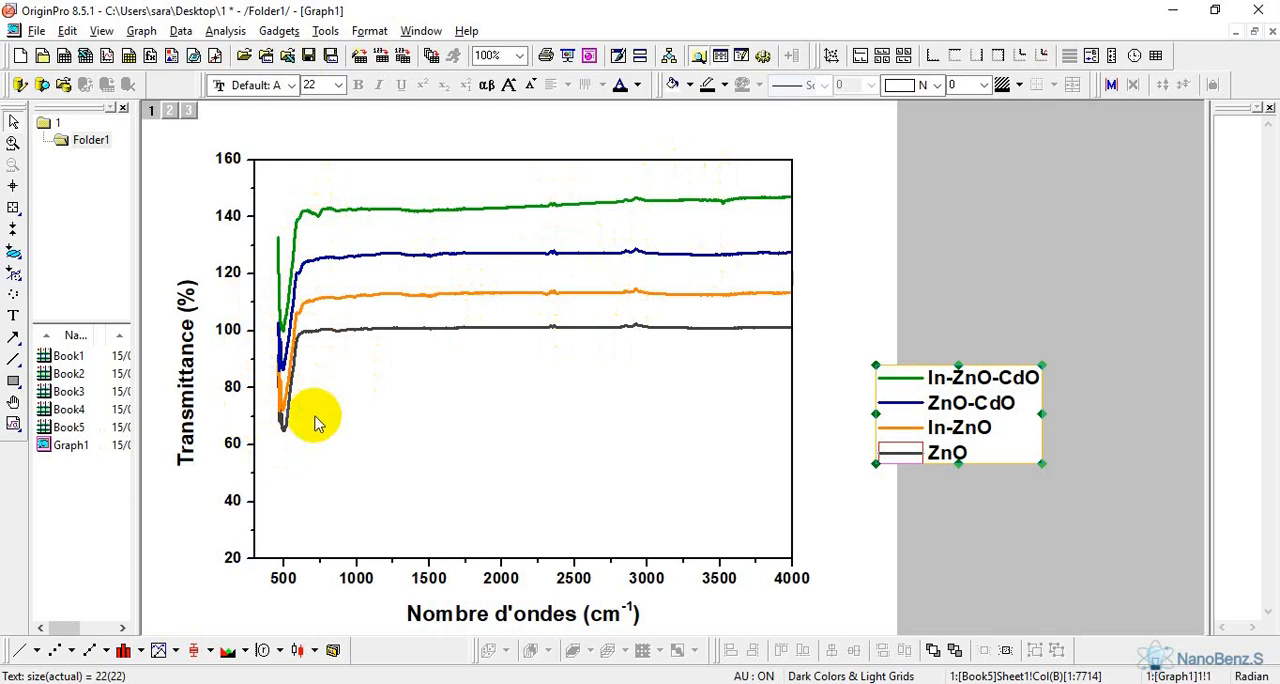
Draw a vertical line at about 3500 cm-1 from the dip in the In-ZnO-CdO curve down to just below the ZnO curve
click(16, 362)
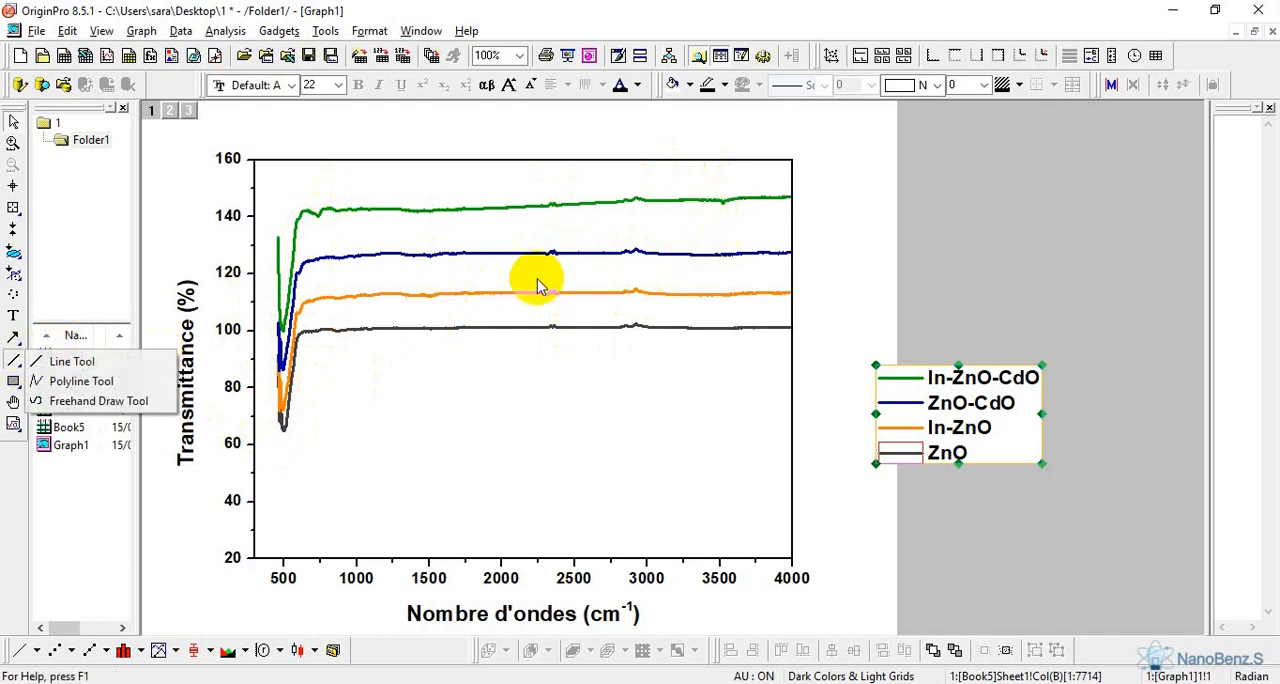
click(62, 361)
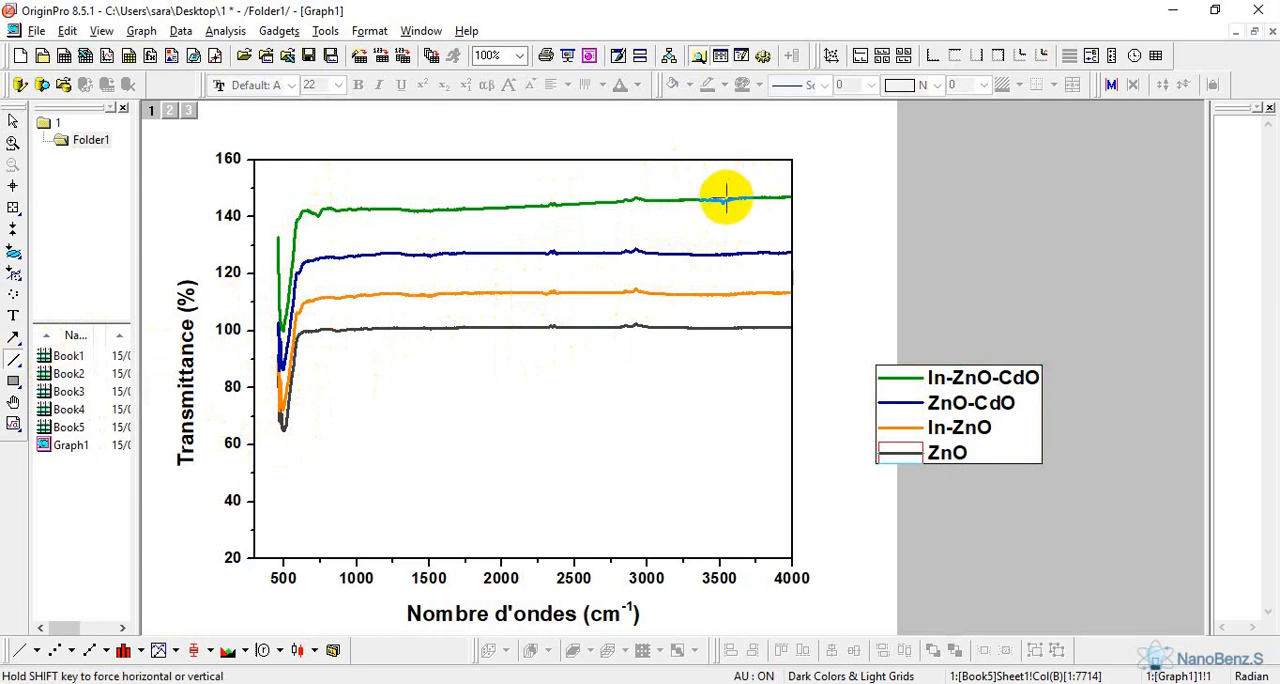
drag(722, 201, 722, 379)
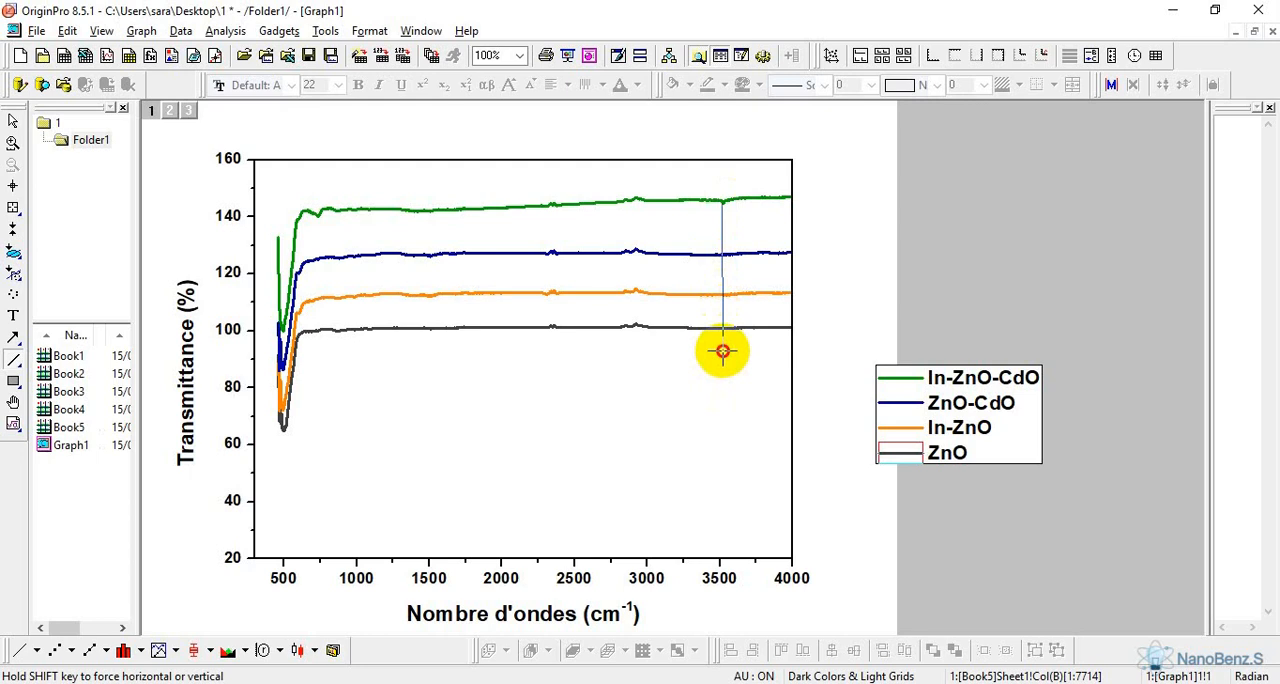
drag(722, 351, 722, 349)
Draw a short upward arrow at the lower end of the vertical line and set its line width to 2
click(13, 337)
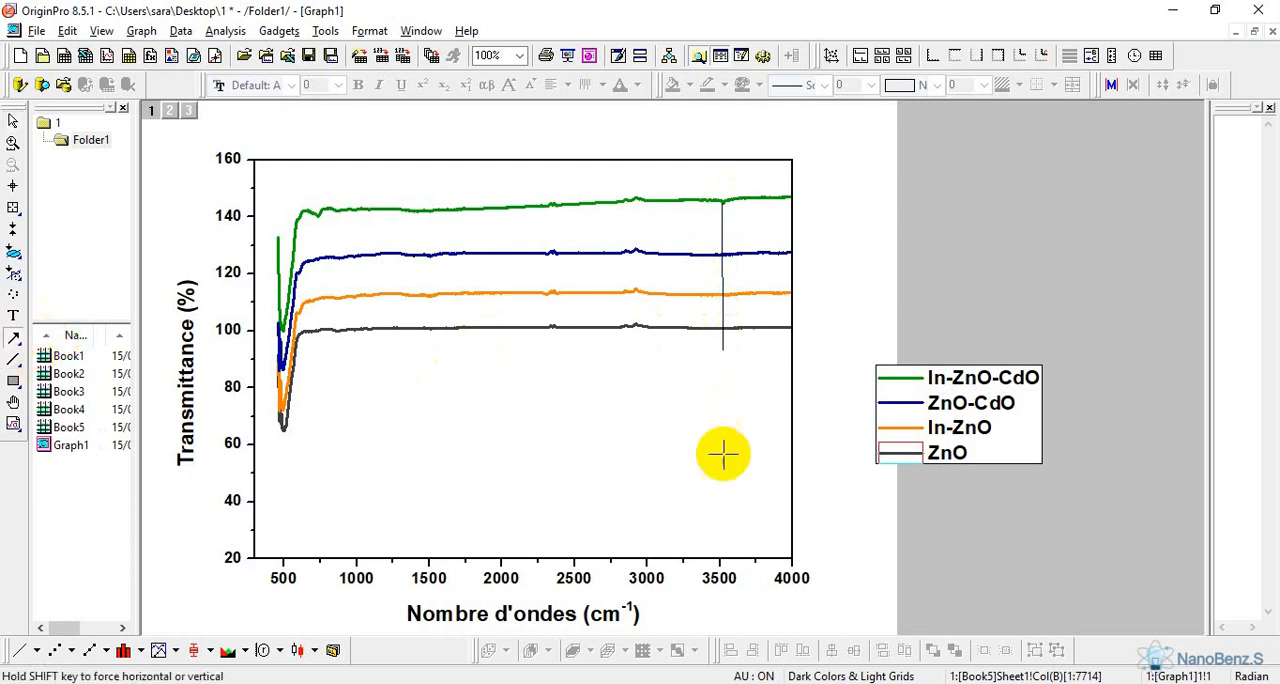
drag(722, 379, 722, 350)
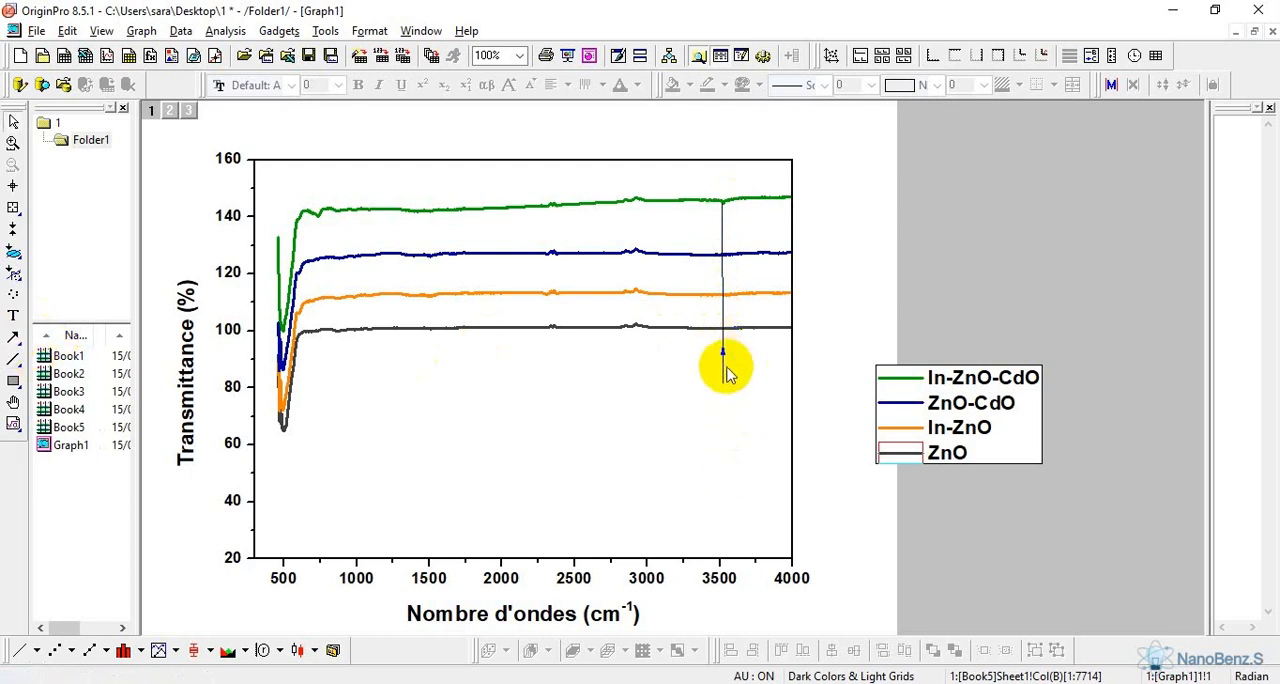
double_click(722, 370)
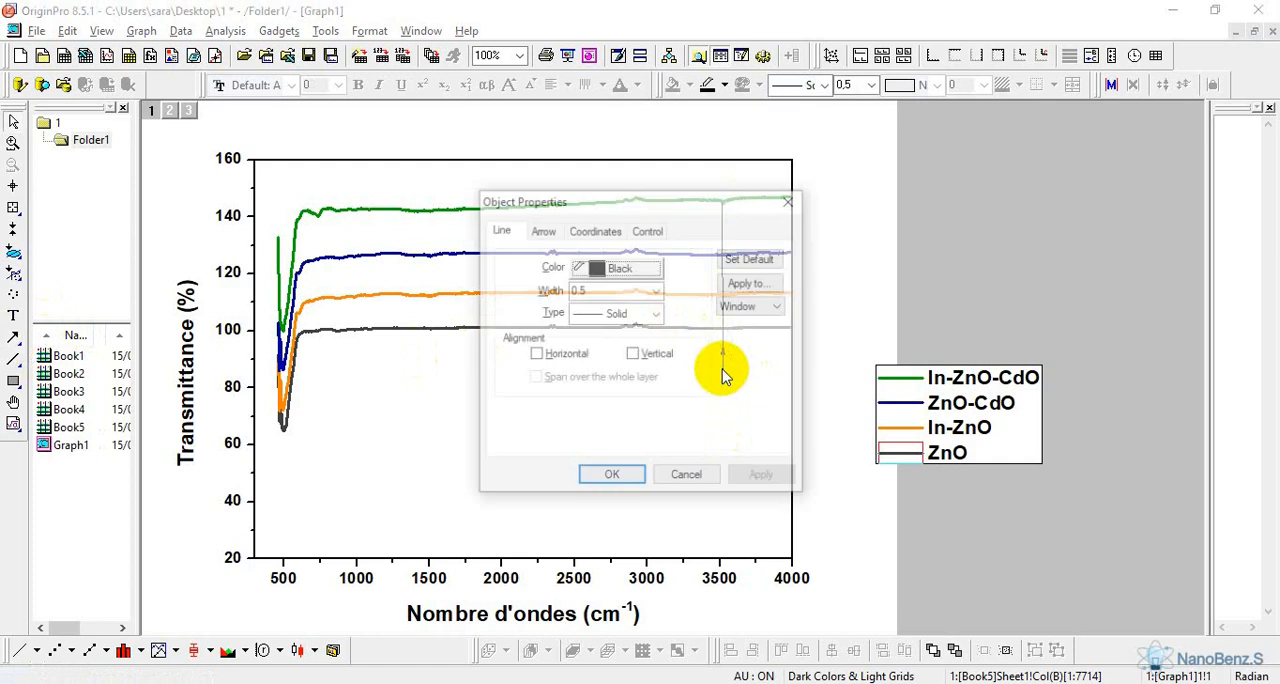
click(657, 291)
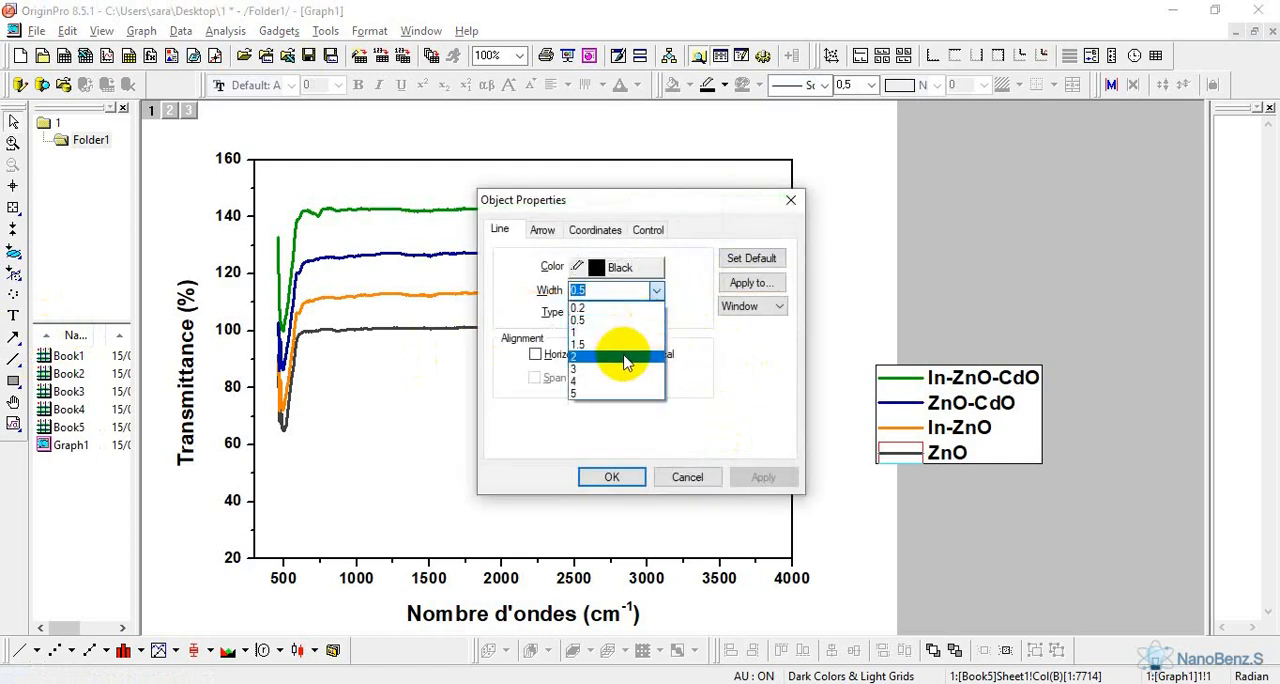
click(625, 362)
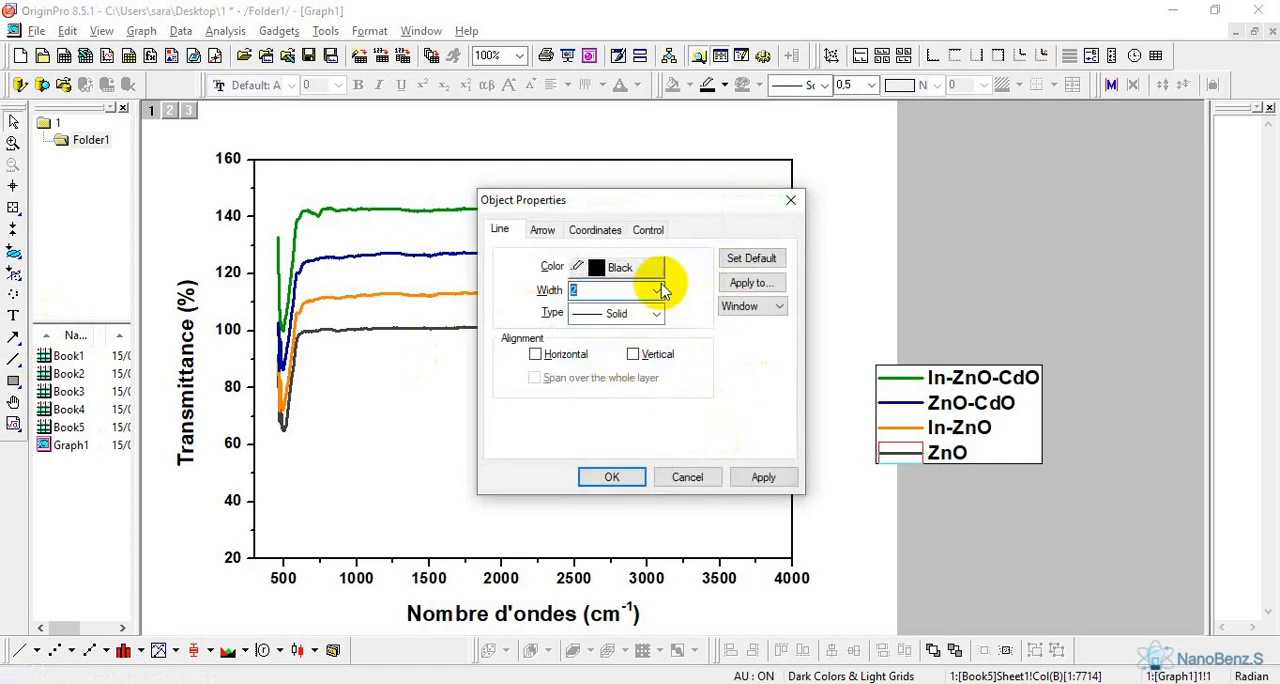
click(618, 487)
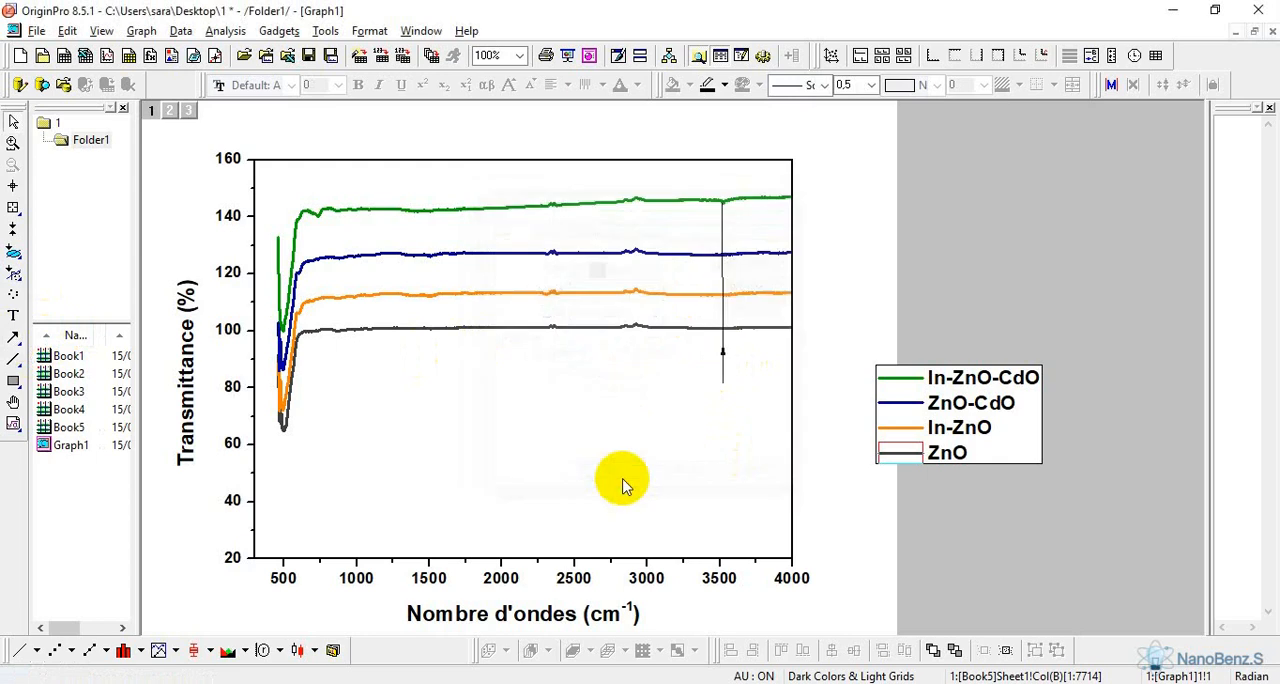
Set the vertical line at about 3500 cm-1 to width 2 and type Dash, and select it
double_click(724, 322)
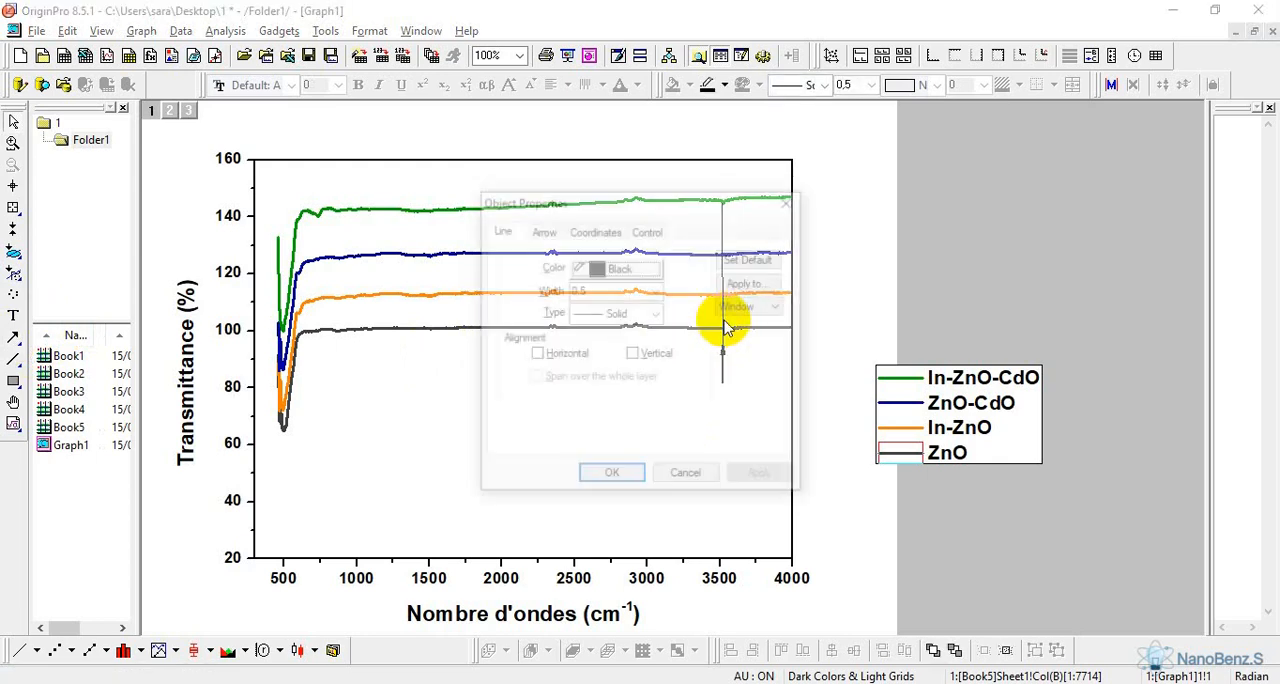
click(657, 291)
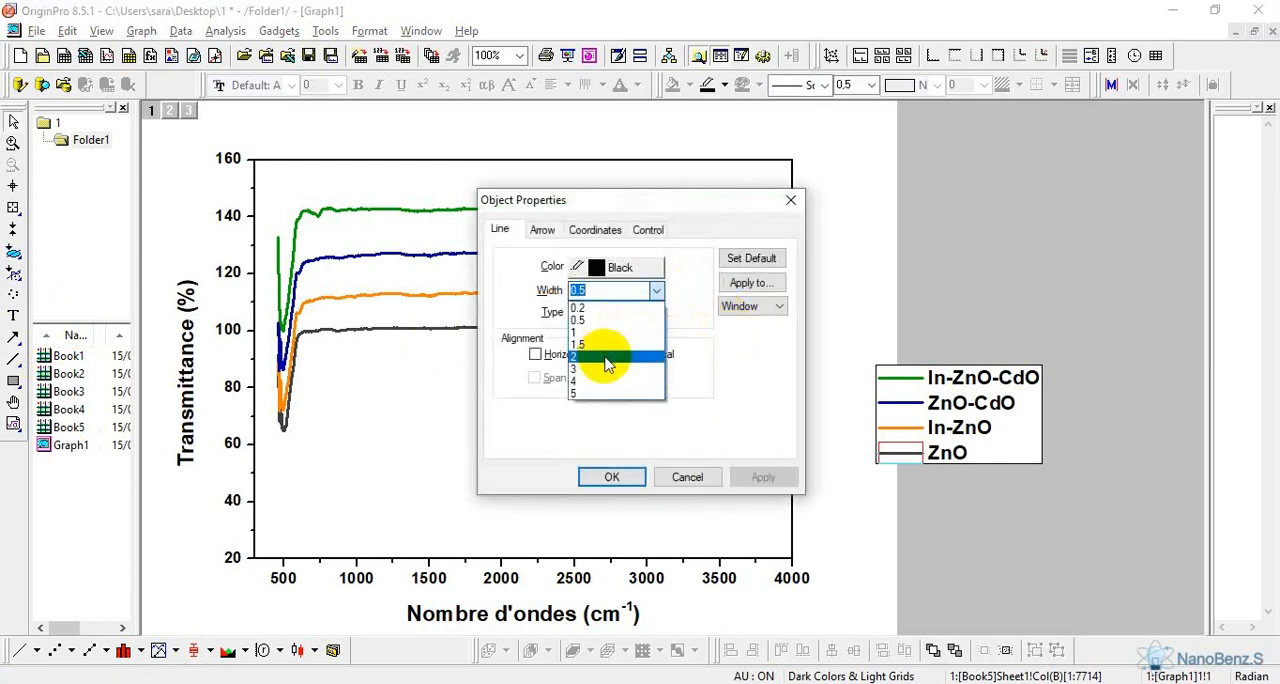
click(612, 356)
click(657, 314)
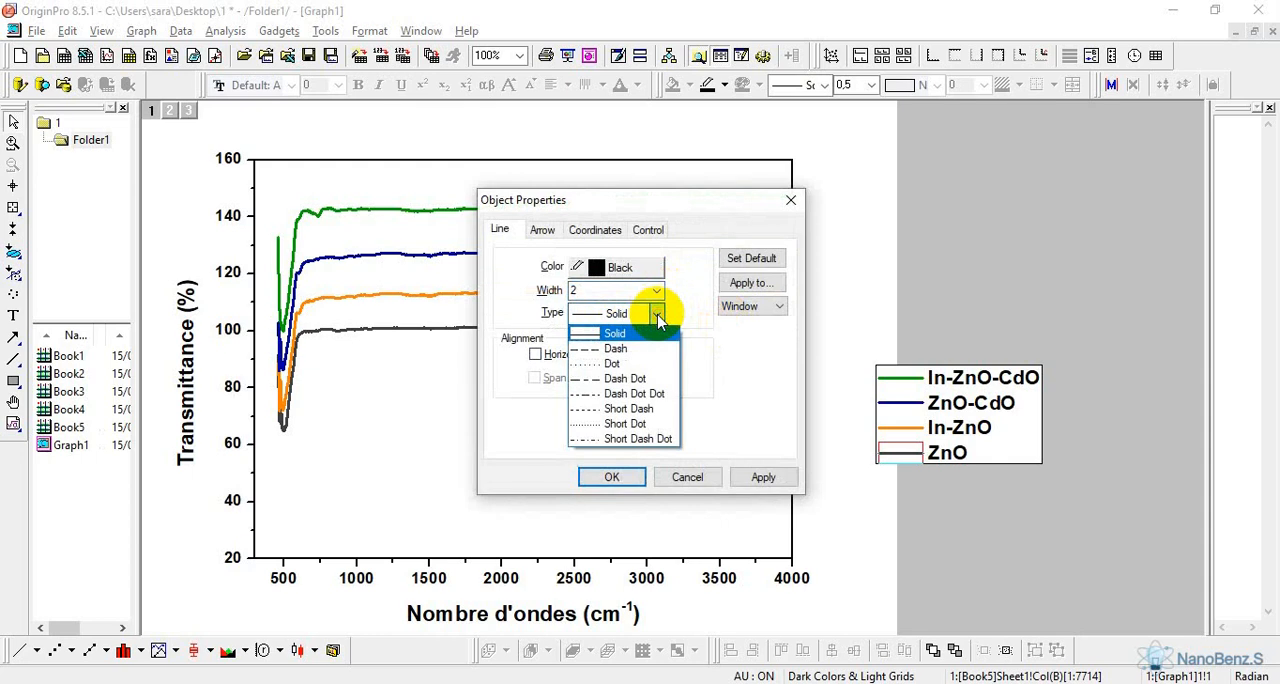
click(658, 348)
click(612, 477)
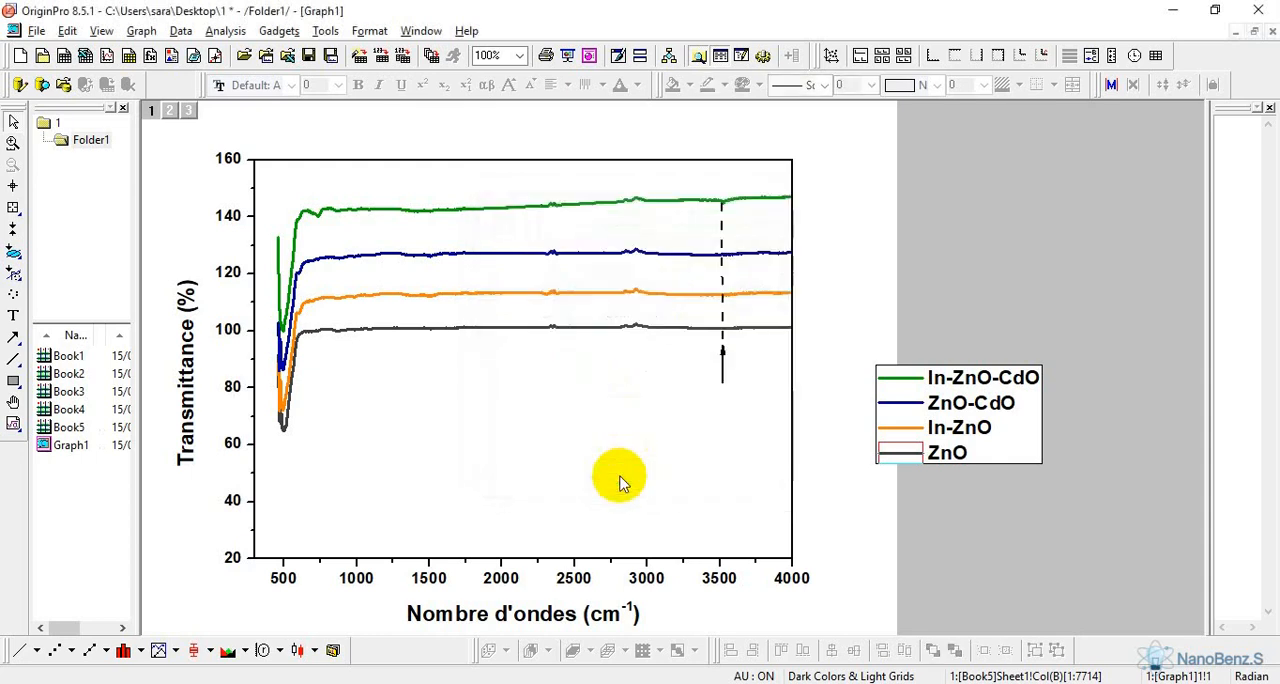
click(722, 312)
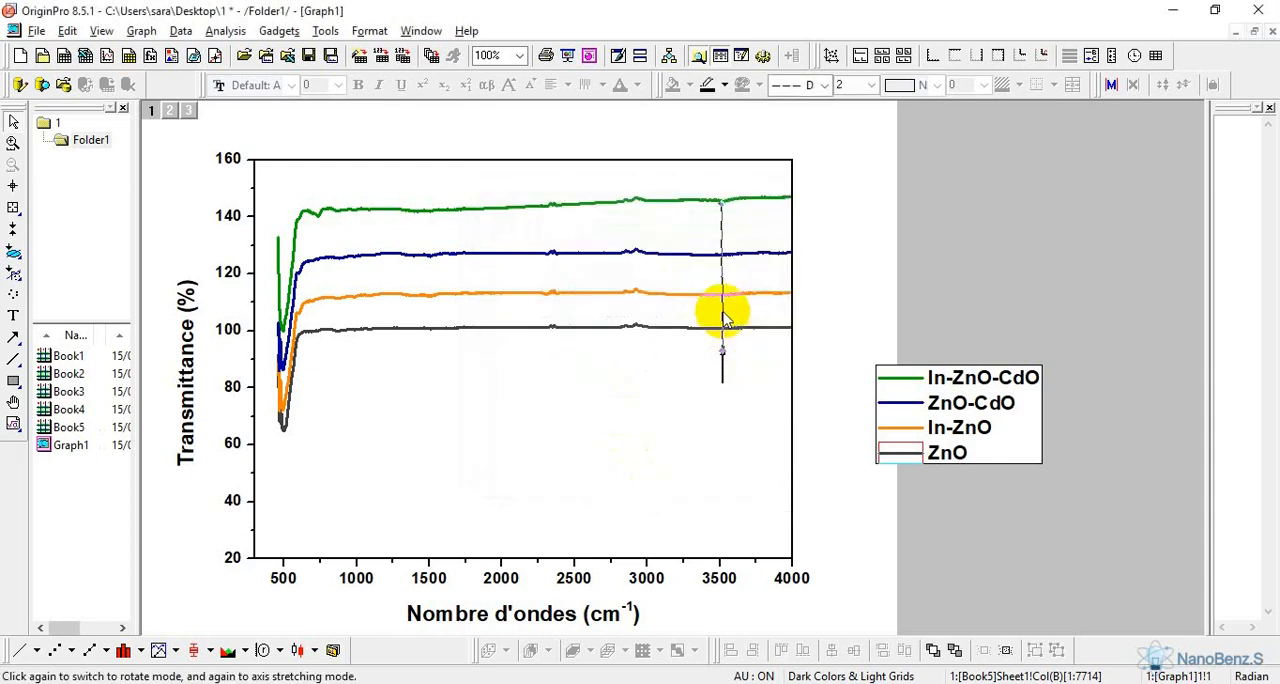
Copy the dashed line at about 3500 cm-1 together with its arrow and paste a duplicate beside the plot
click(722, 365)
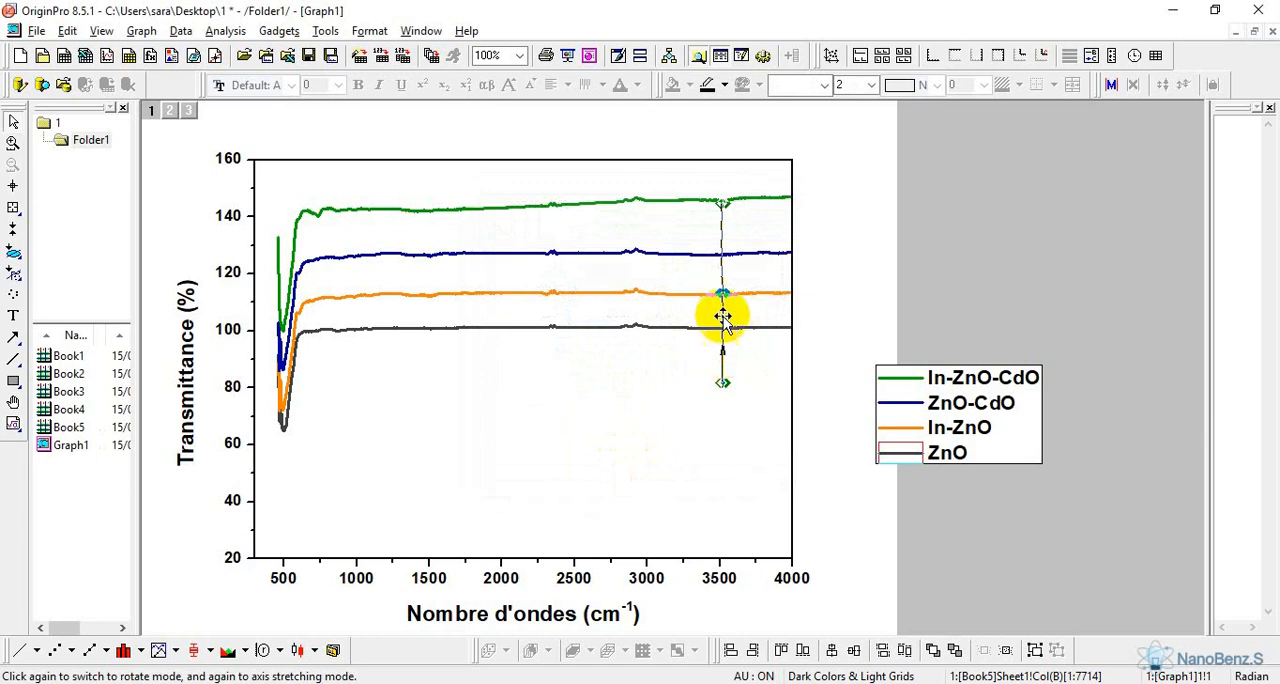
right_click(724, 316)
click(766, 339)
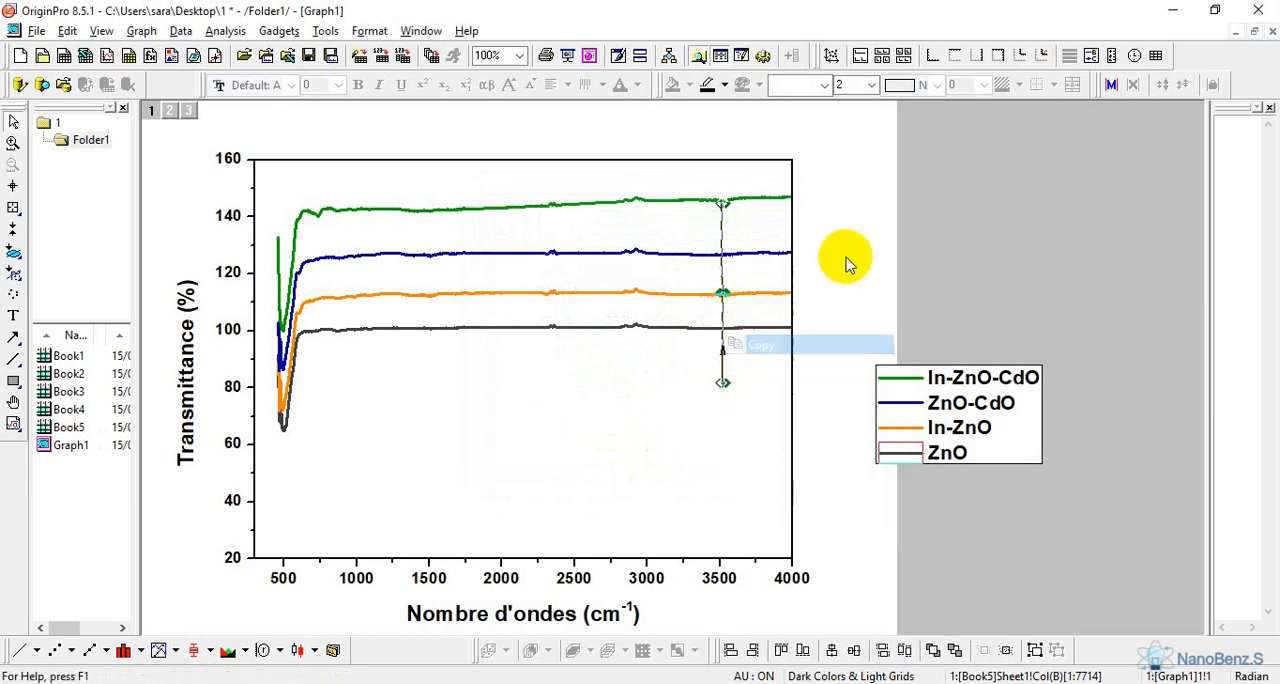
right_click(848, 262)
click(884, 152)
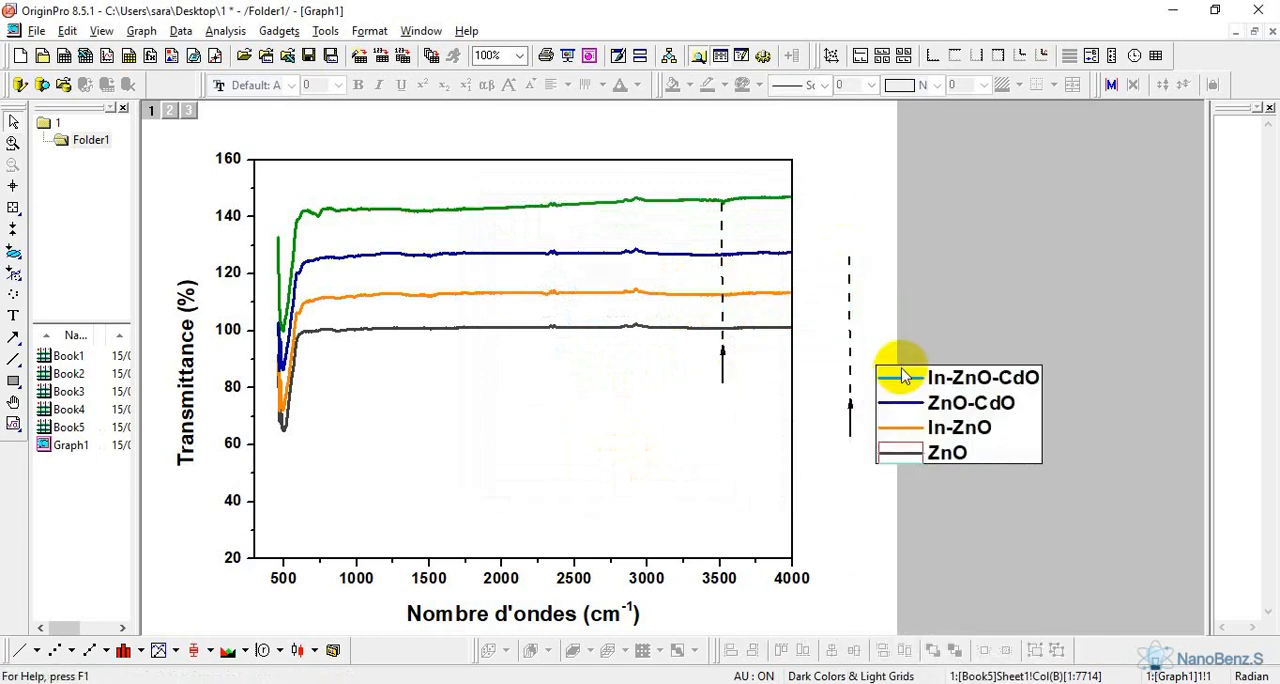
Move the legend down beside the plot's lower right corner, clear of the pasted dashed line and arrow
drag(879, 228, 835, 503)
click(979, 345)
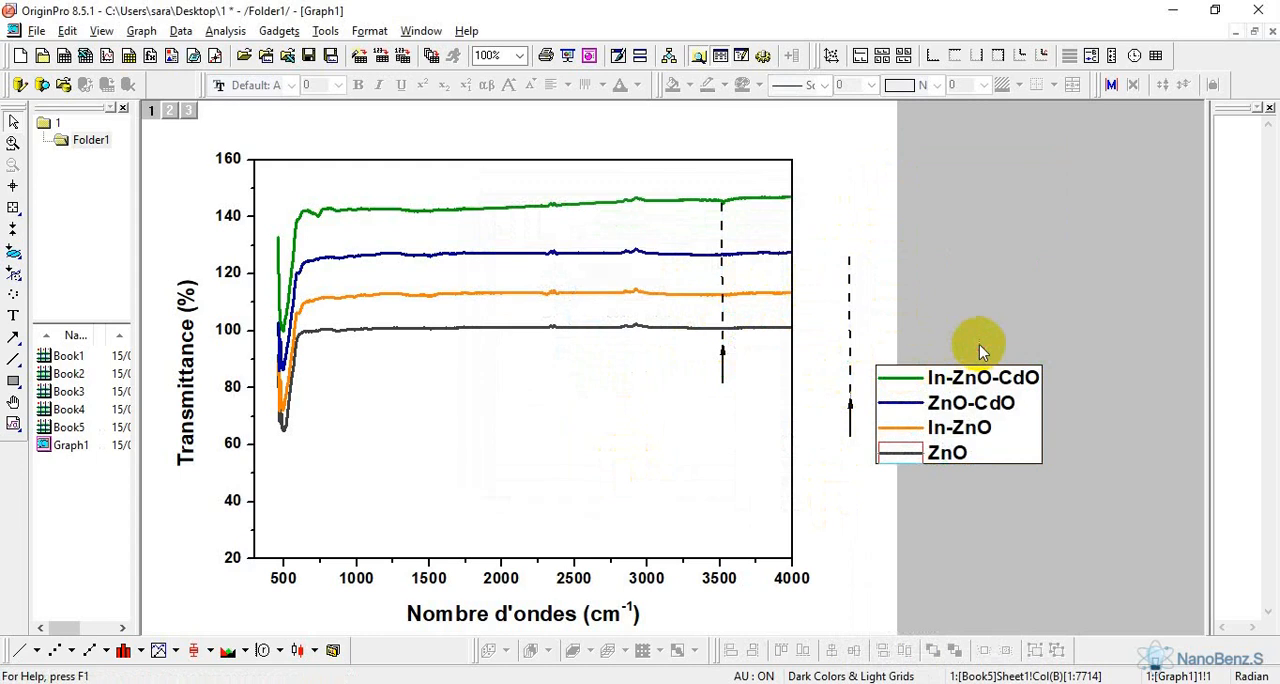
click(976, 405)
drag(976, 405, 1020, 563)
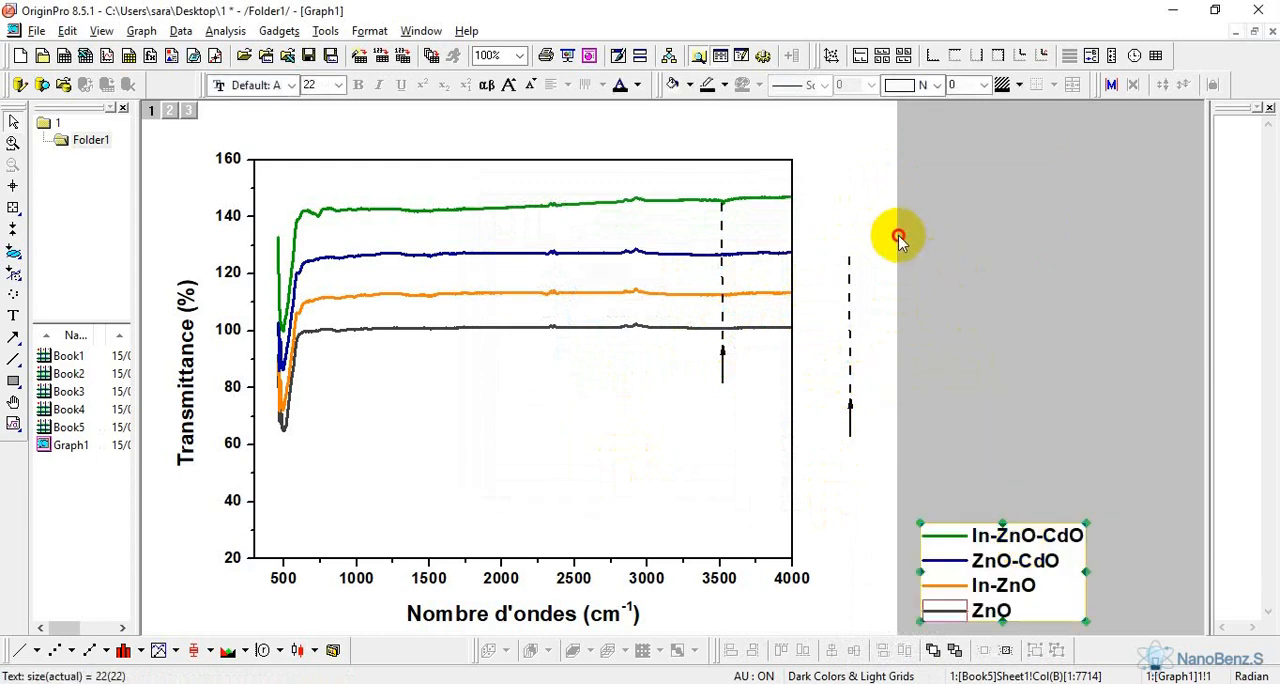
Select the pasted dashed line and arrow together and place them on the band at about 2900 cm-1
drag(898, 222, 829, 481)
drag(849, 363, 635, 307)
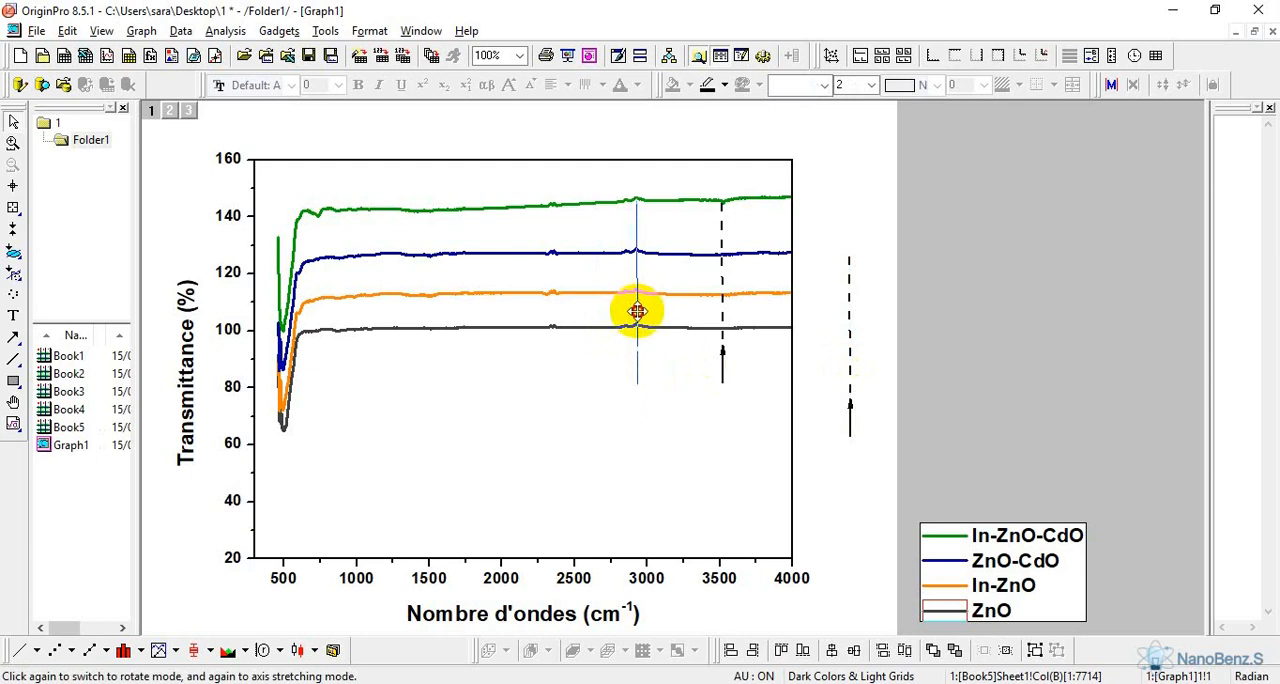
drag(637, 311, 637, 311)
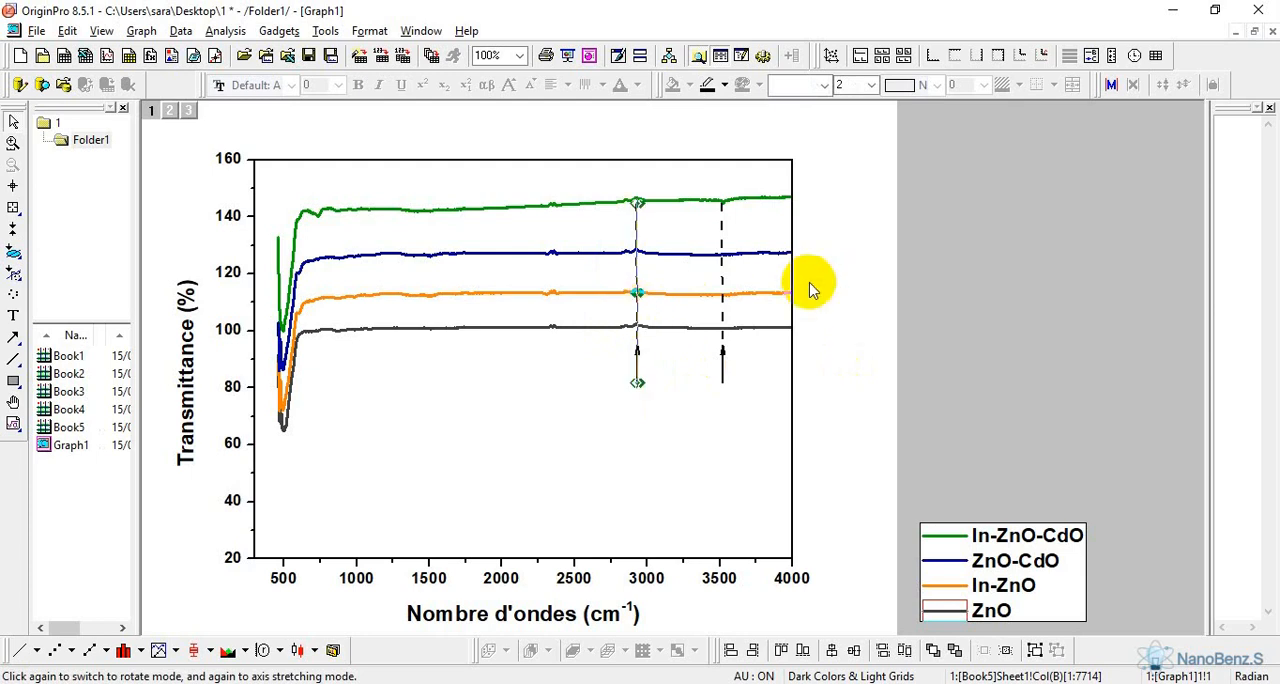
Paste another dashed line with arrow and place it on the small band at about 2350 cm-1
right_click(810, 289)
click(868, 152)
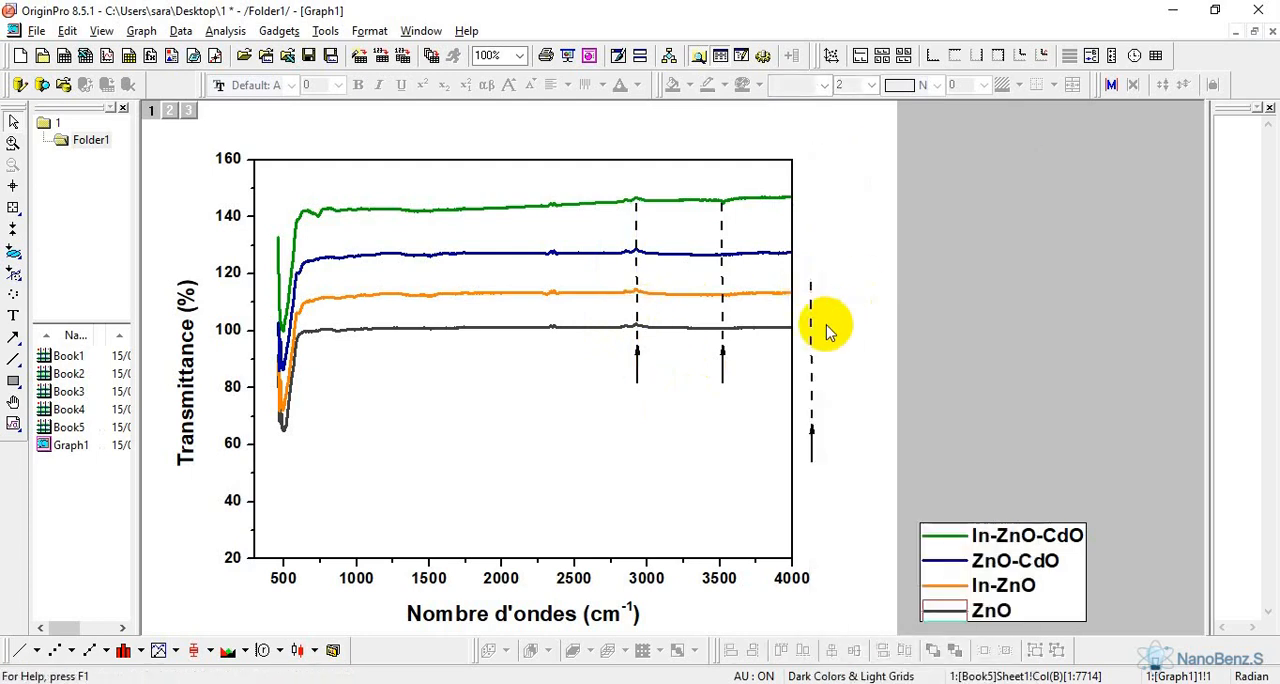
drag(851, 242, 794, 536)
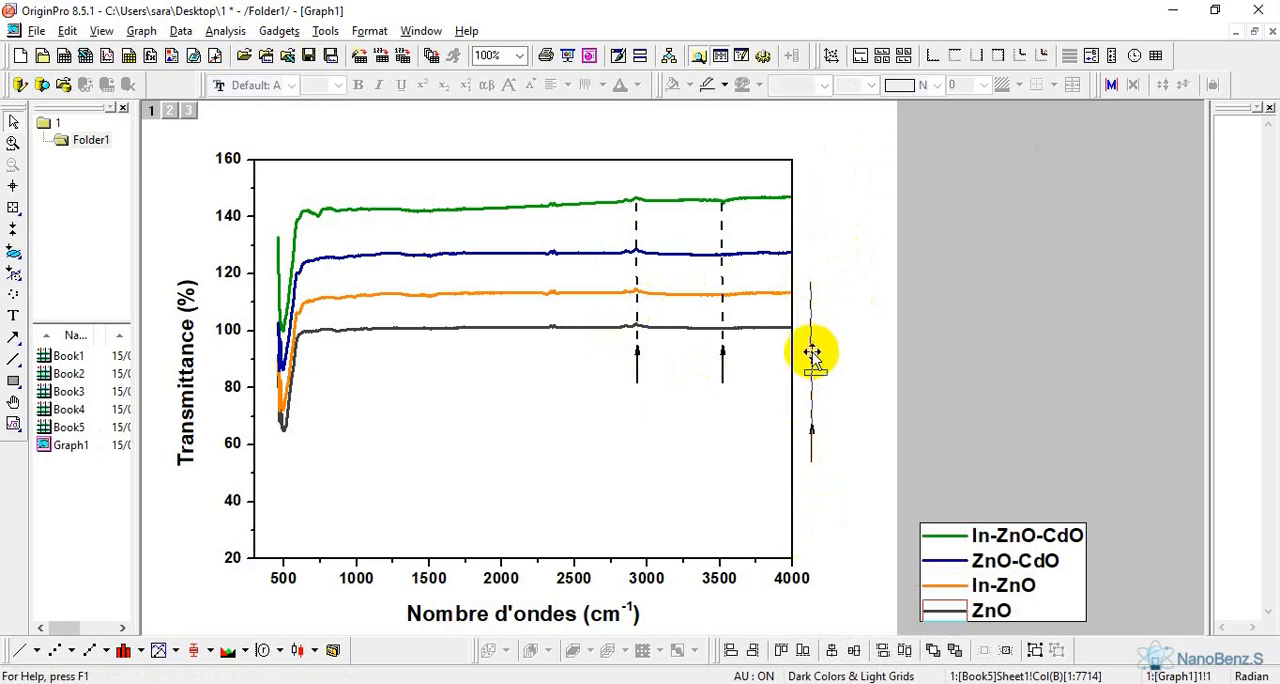
drag(811, 352, 552, 276)
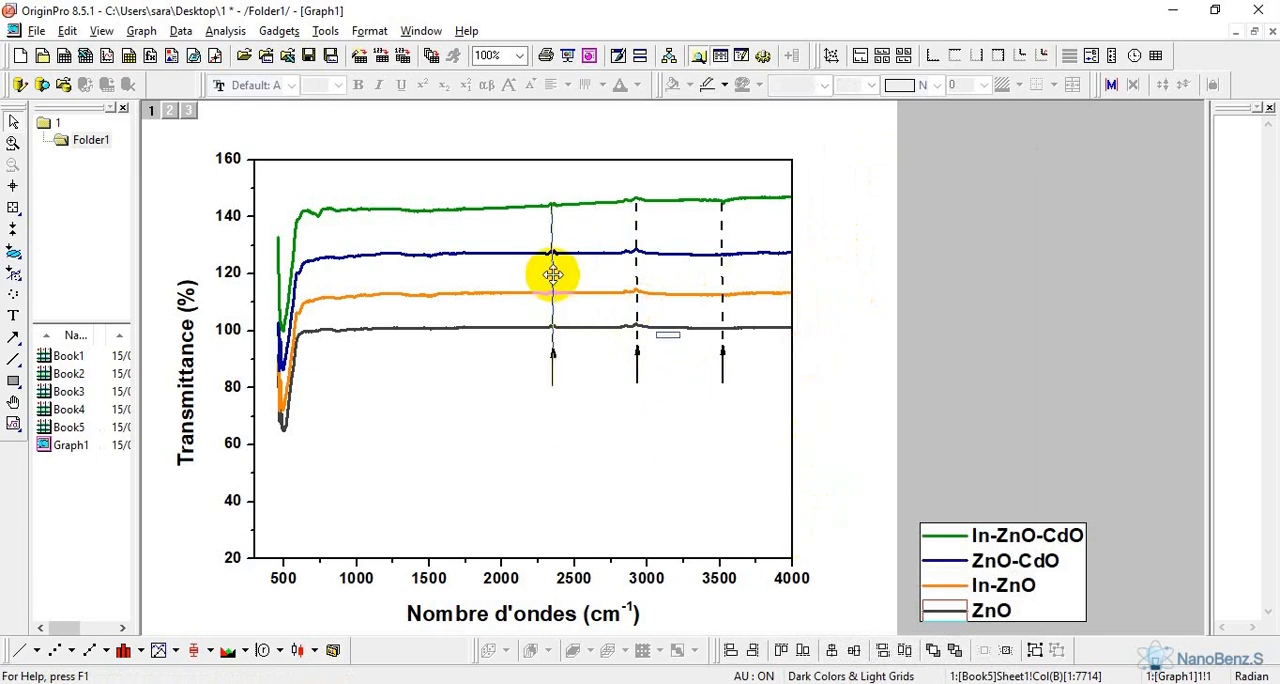
drag(552, 274, 552, 276)
Paste another dashed line with arrow and place it on the In-ZnO-CdO dip at about 750 cm-1
right_click(838, 376)
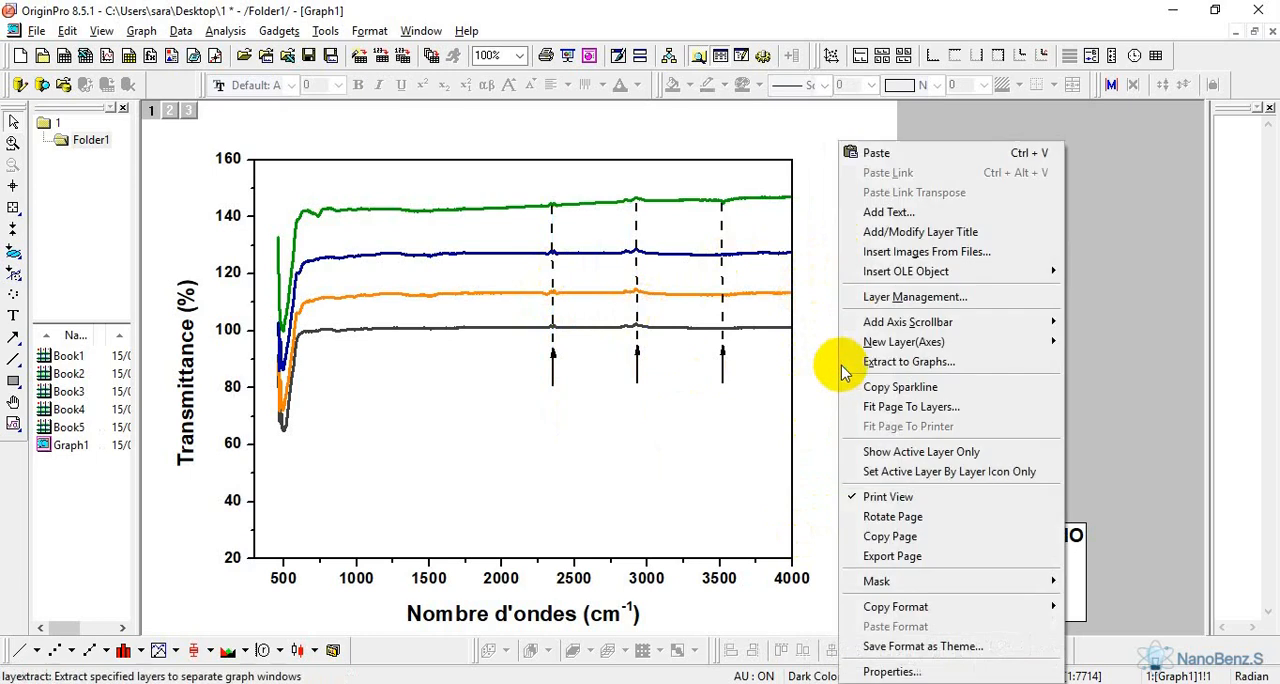
click(849, 152)
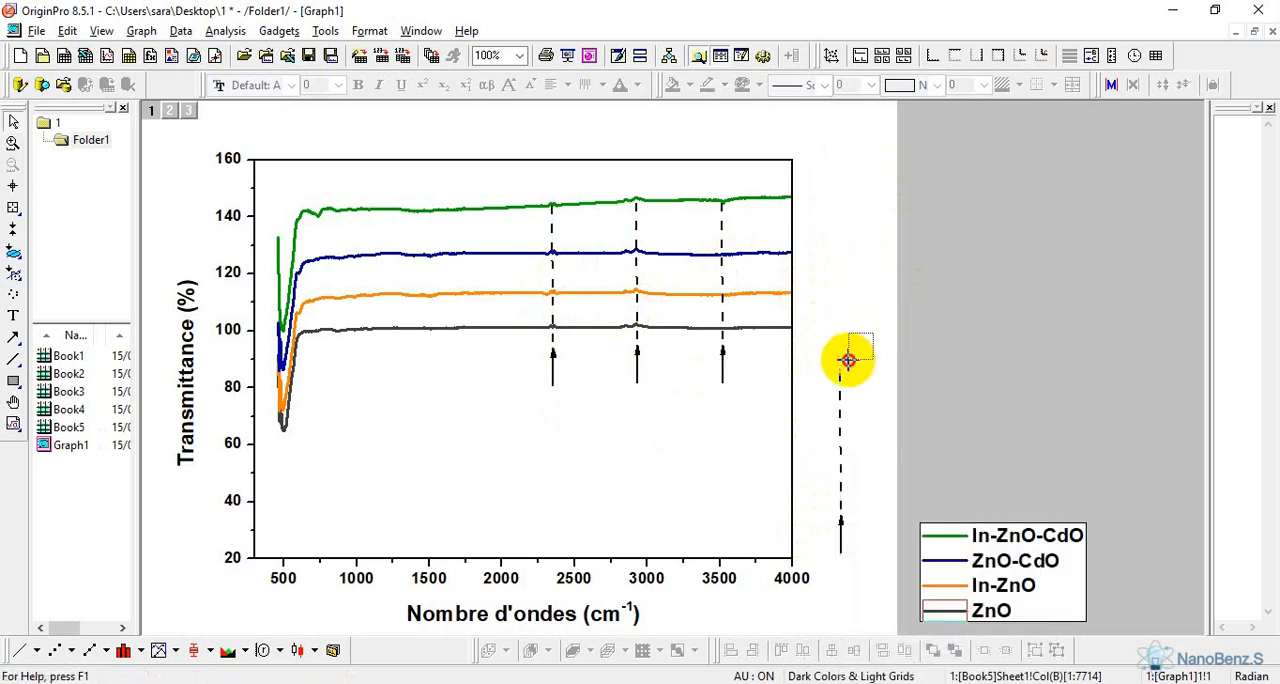
click(842, 488)
drag(842, 488, 321, 330)
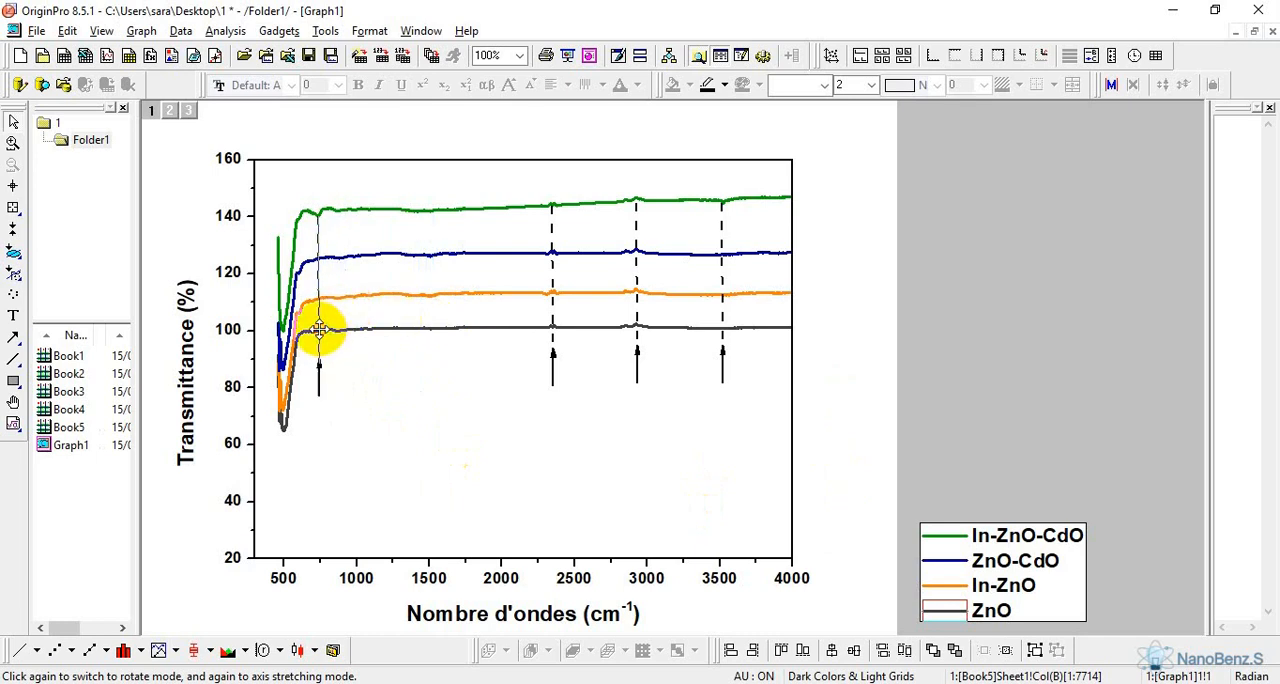
drag(319, 330, 319, 330)
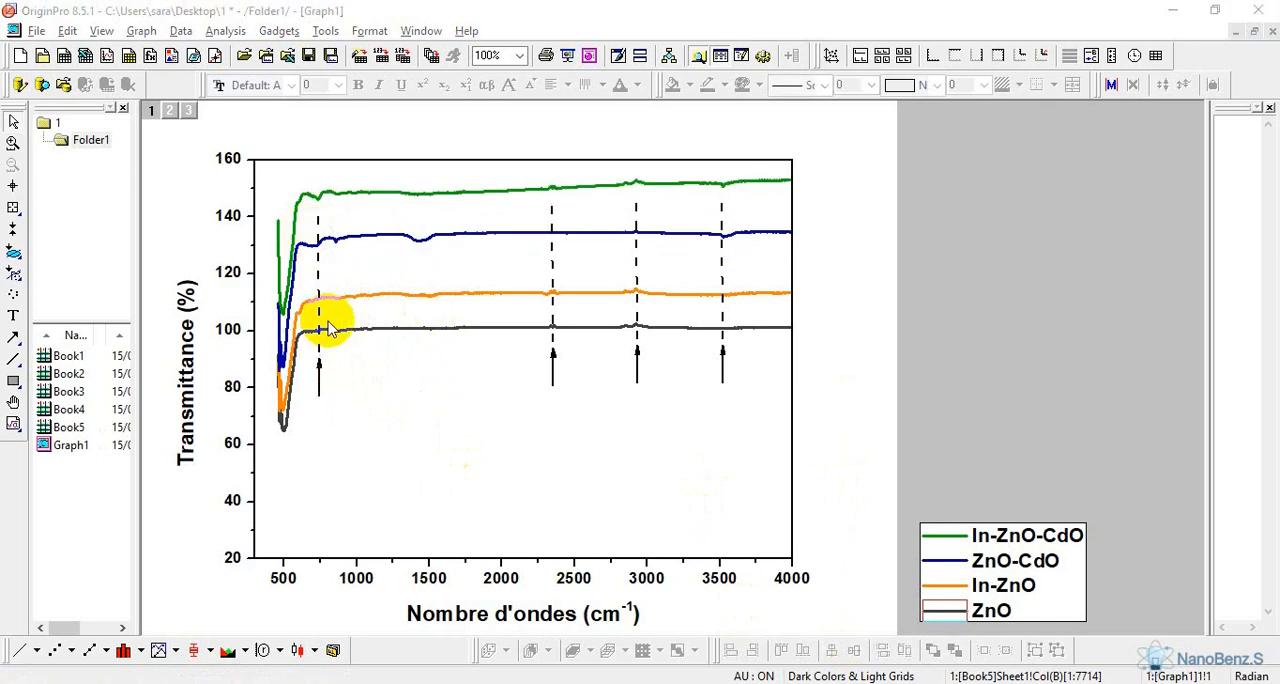
Stretch the dashed line with arrow at about 750 cm-1 so it reaches up to the In-ZnO-CdO curve
click(320, 318)
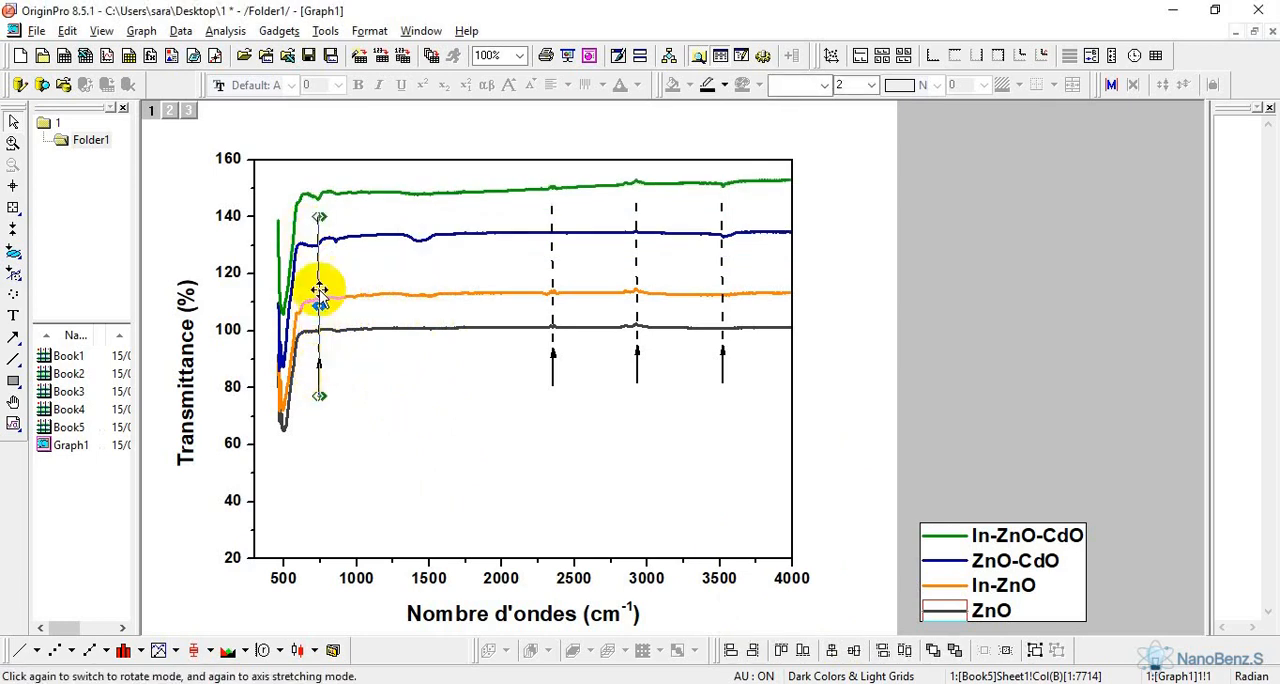
drag(319, 286, 316, 205)
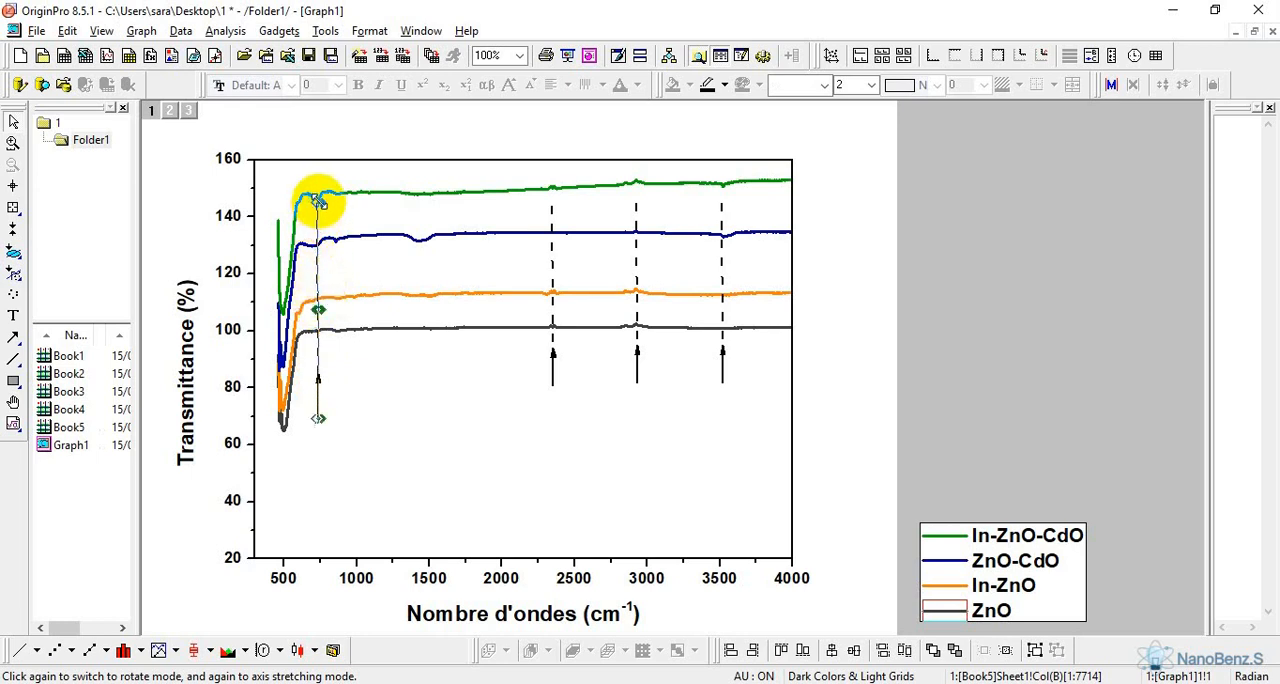
click(331, 212)
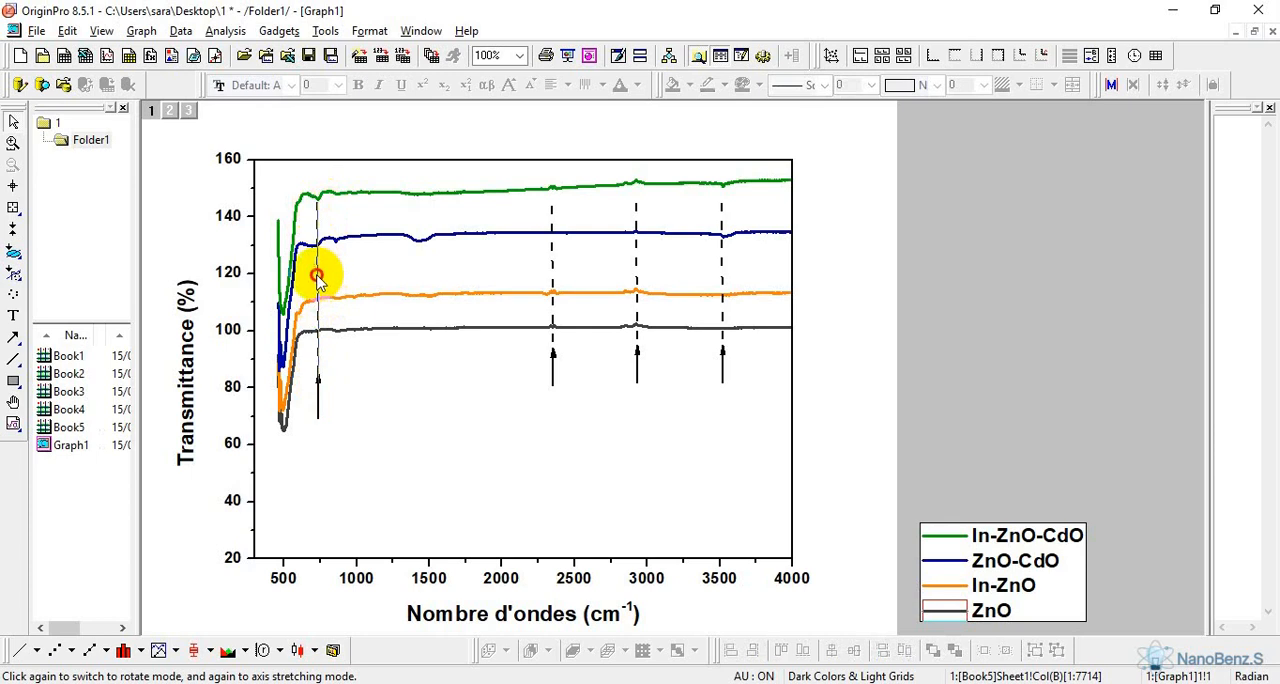
Copy the lengthened dashed line with arrow and place the duplicate on the ZnO-CdO dip at about 1450 cm-1
click(316, 279)
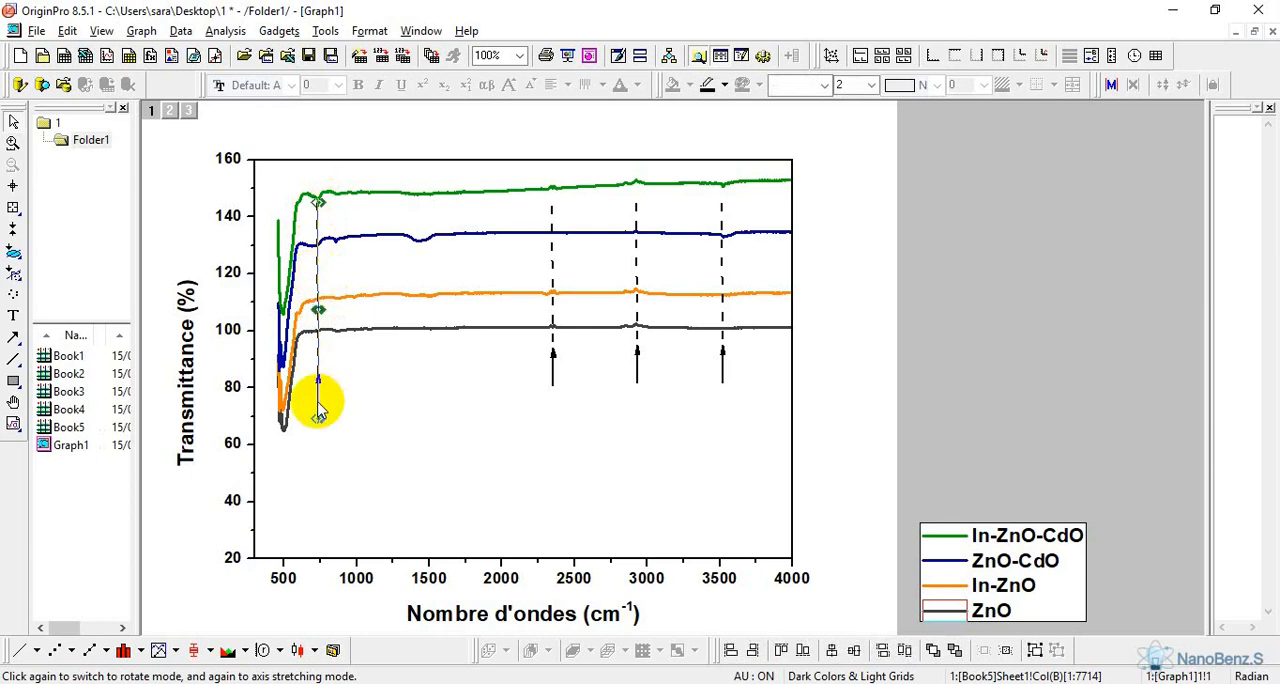
right_click(318, 406)
click(347, 416)
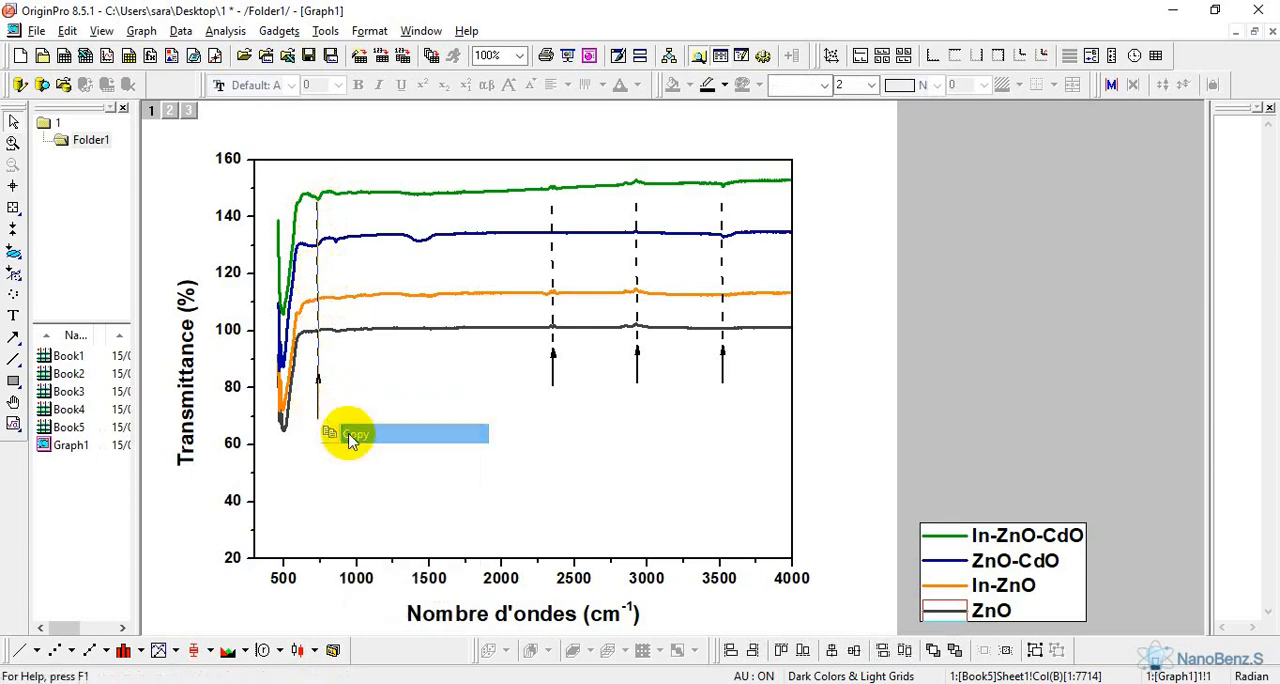
right_click(838, 234)
click(918, 152)
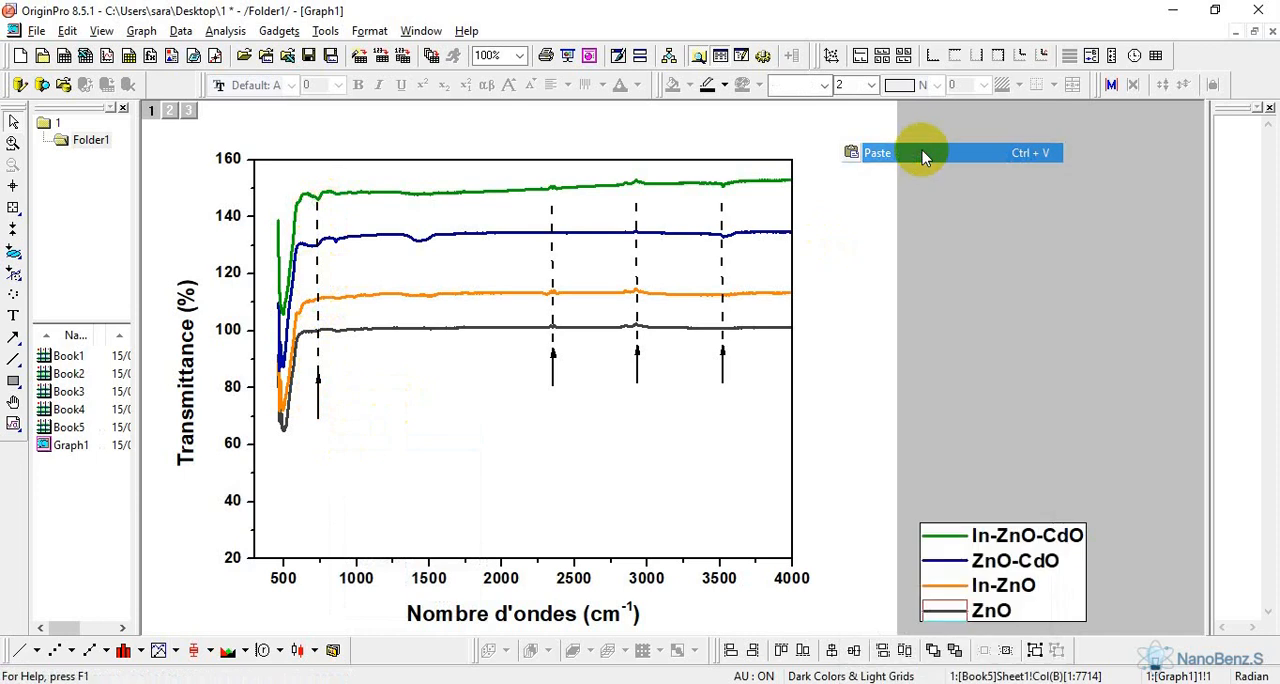
drag(842, 276, 419, 238)
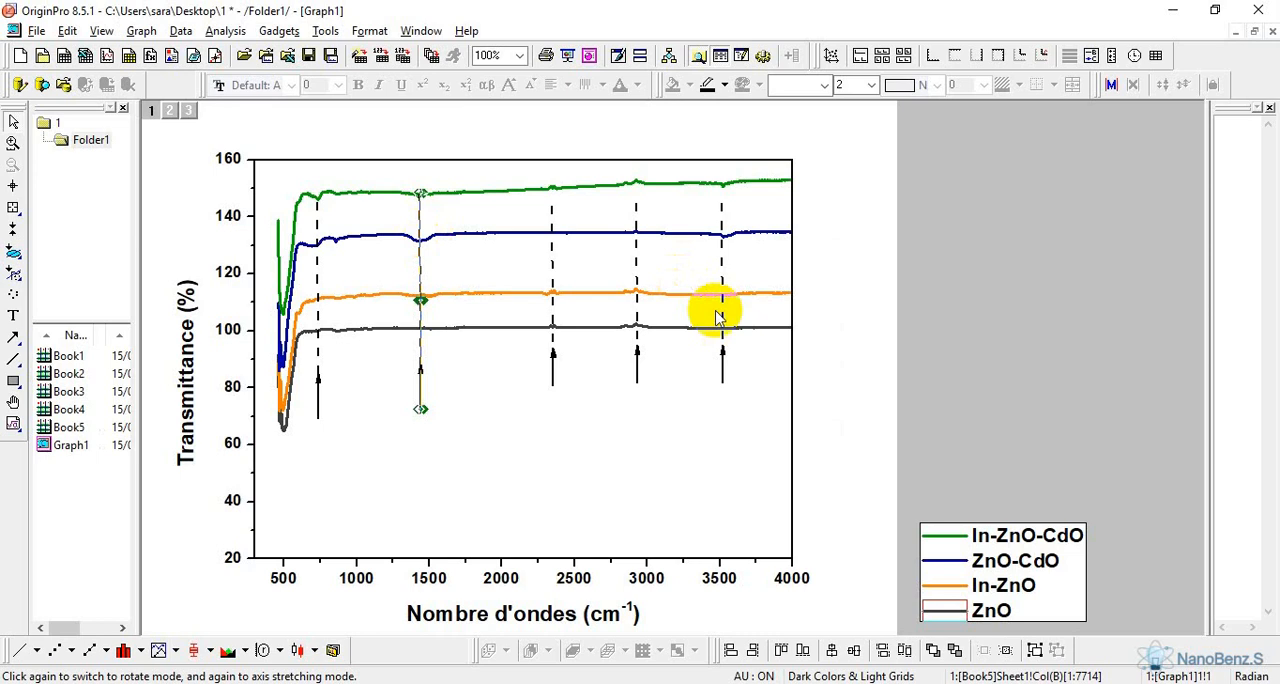
Paste another dashed line with arrow and place it at about 600 cm-1, where the curves level off
click(844, 231)
right_click(844, 231)
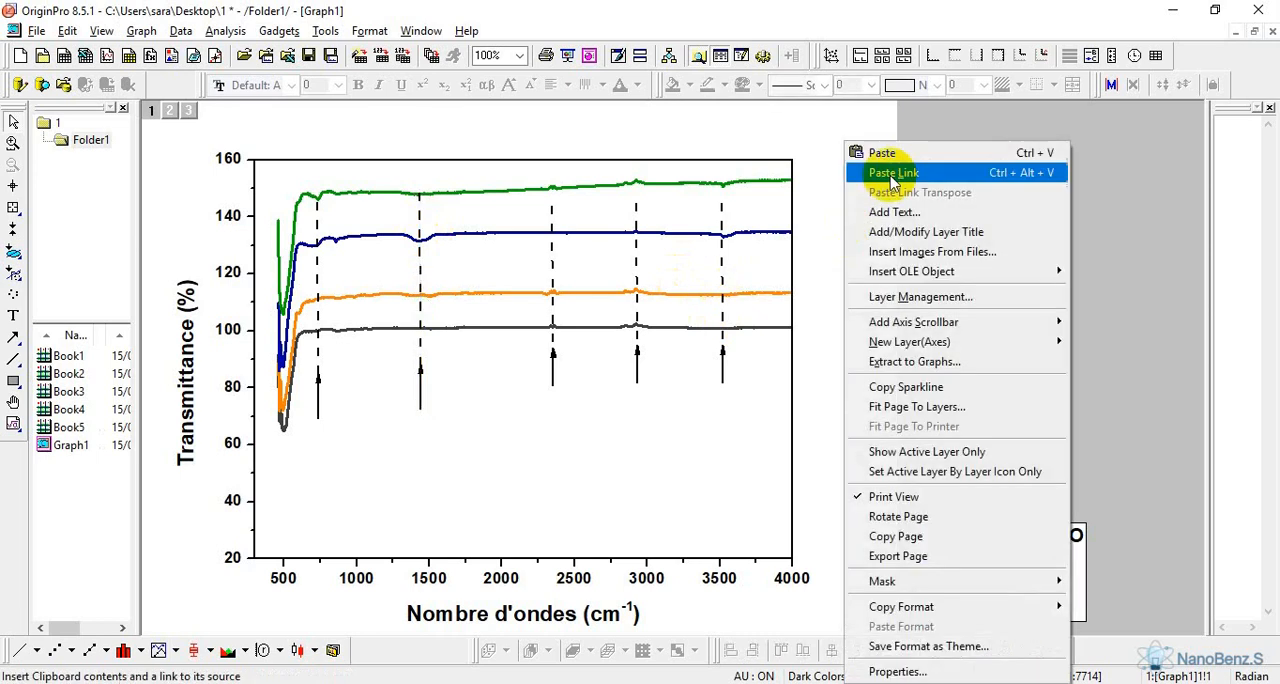
click(918, 150)
click(840, 349)
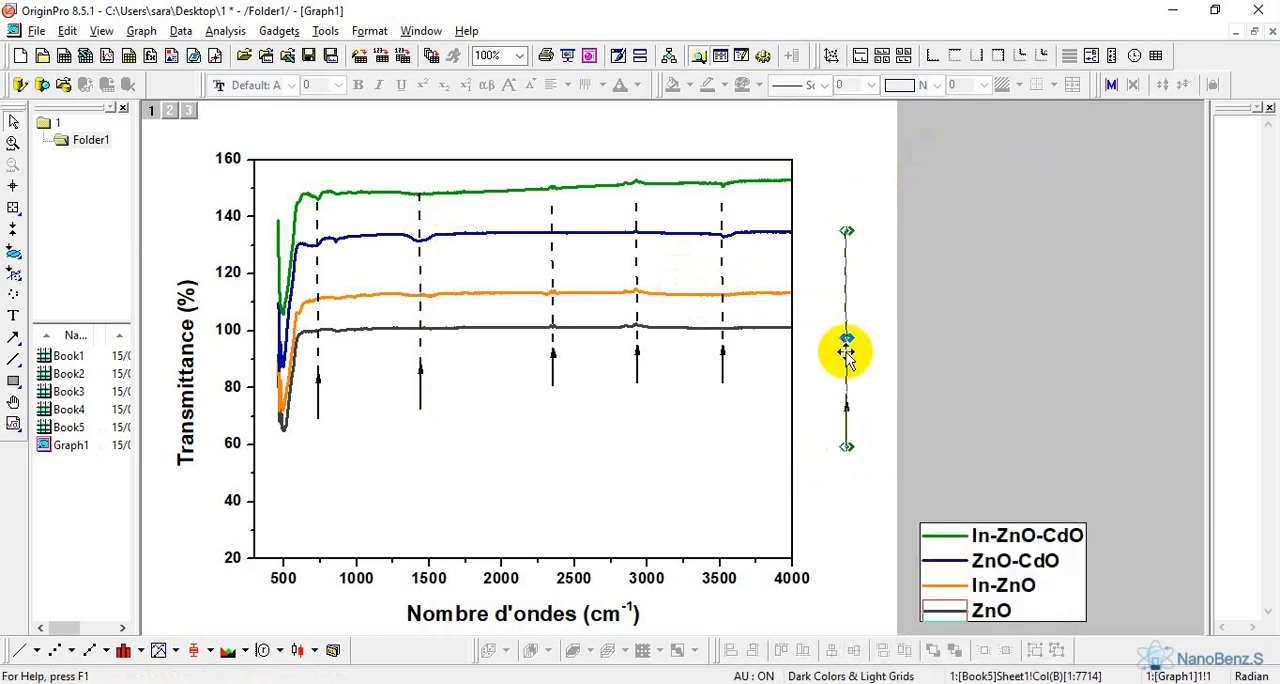
drag(840, 306, 298, 285)
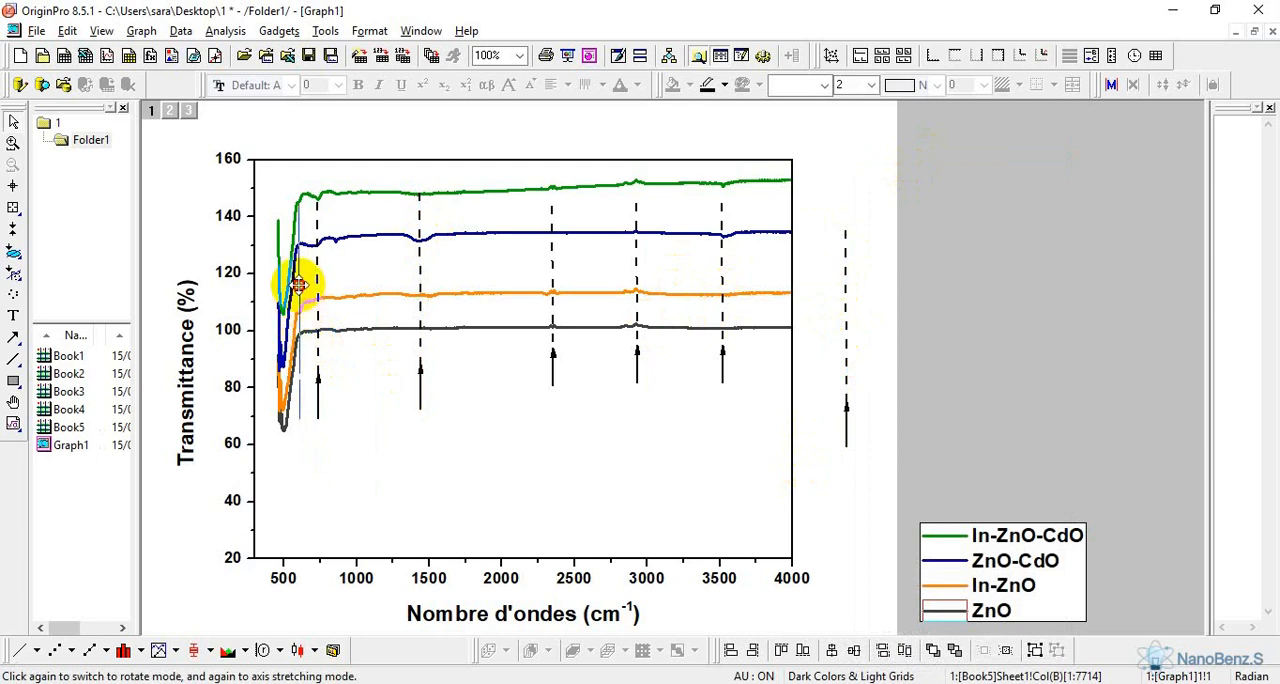
drag(298, 285, 298, 285)
click(829, 398)
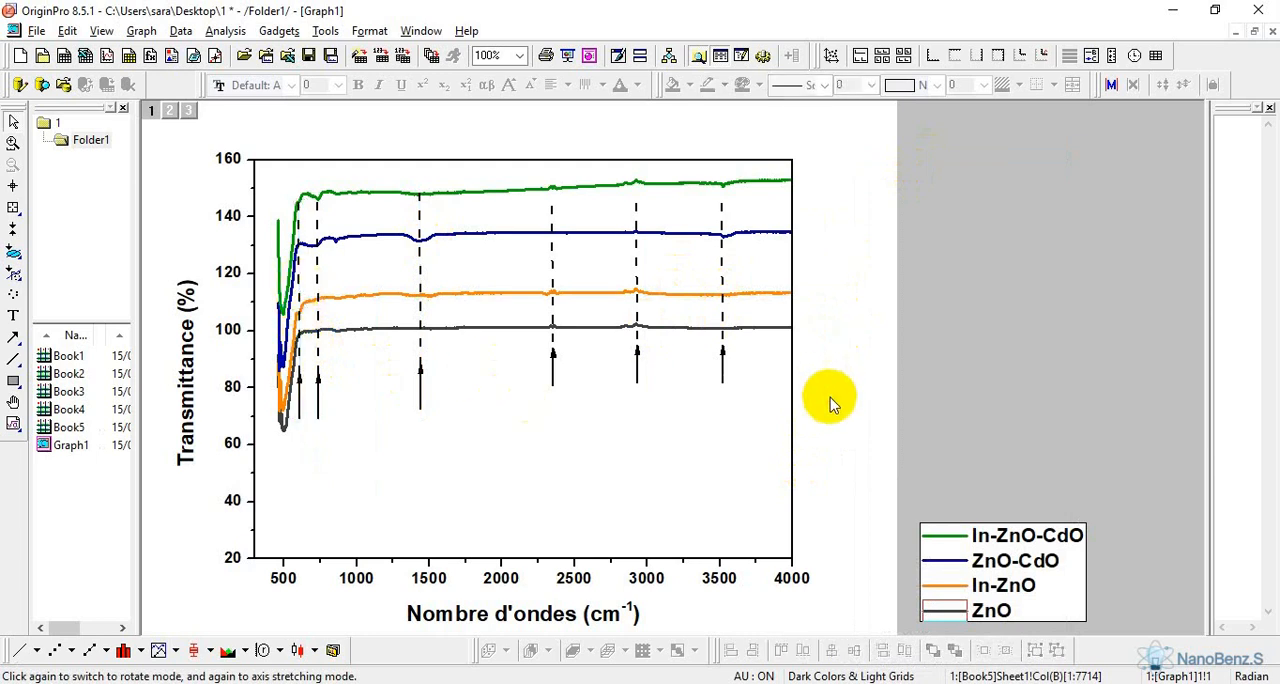
Paste another dashed line with arrow and move only its arrow under the ZnO minimum at about 500 cm-1
right_click(724, 366)
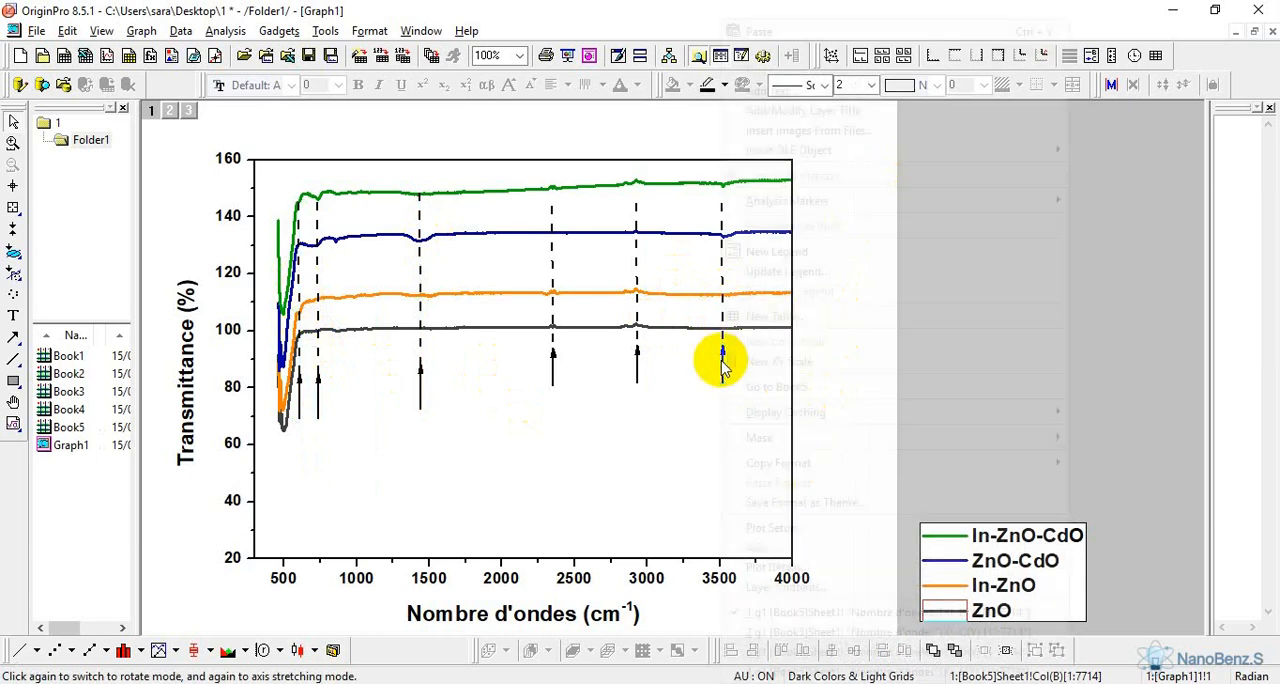
click(682, 380)
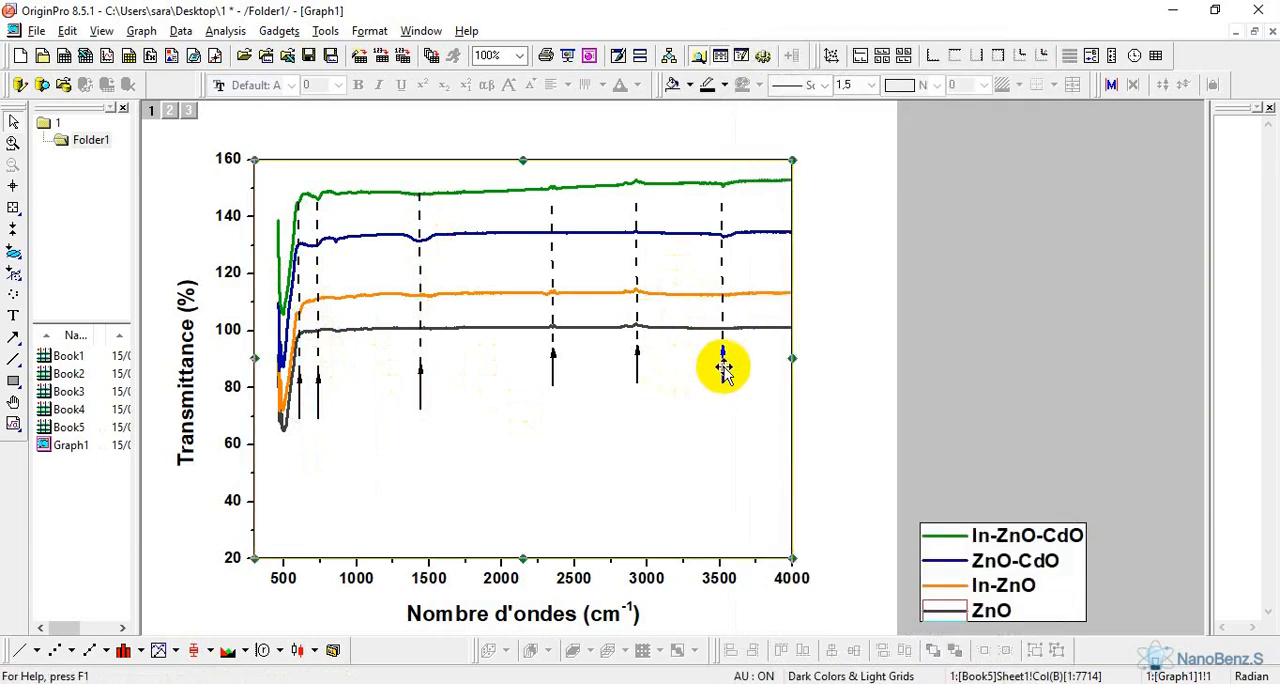
click(820, 337)
right_click(820, 337)
click(864, 155)
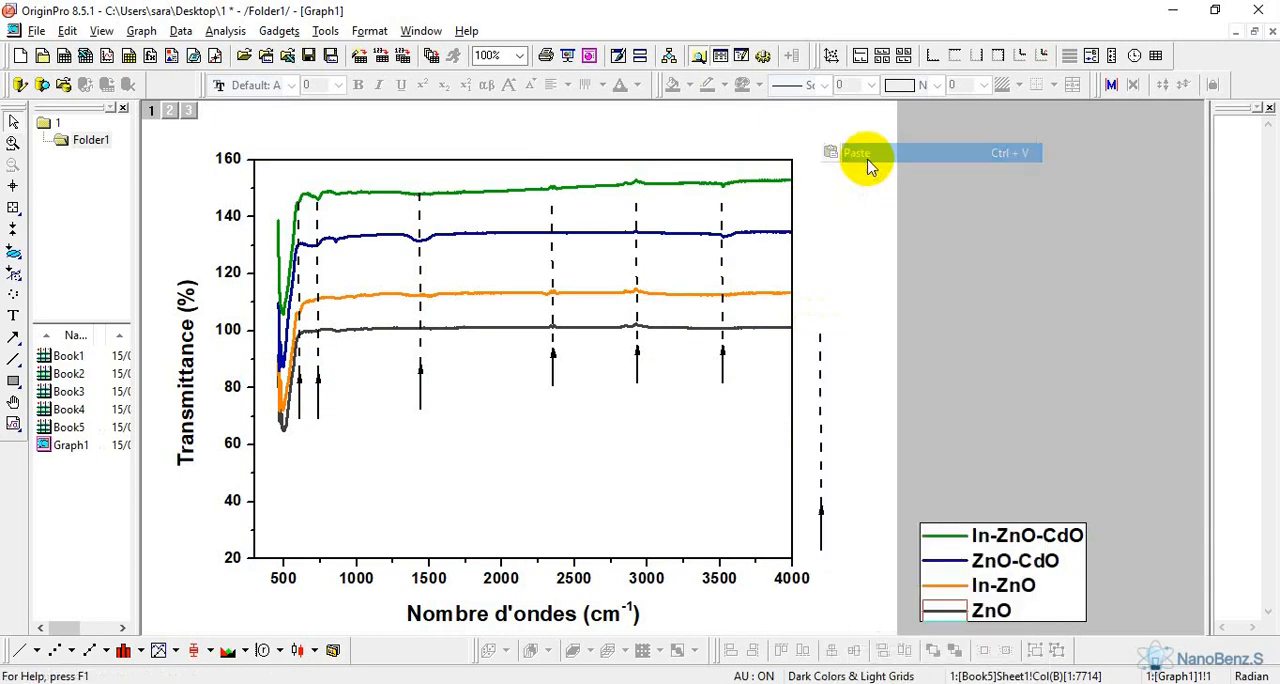
click(821, 536)
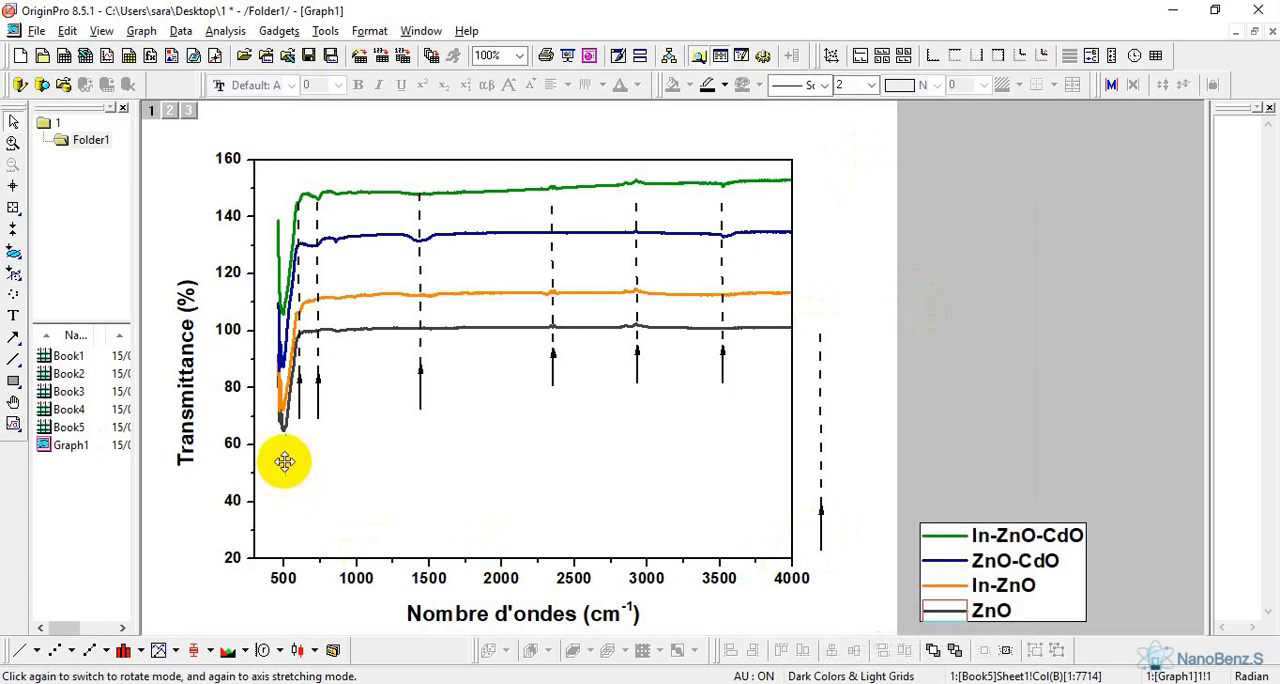
click(285, 461)
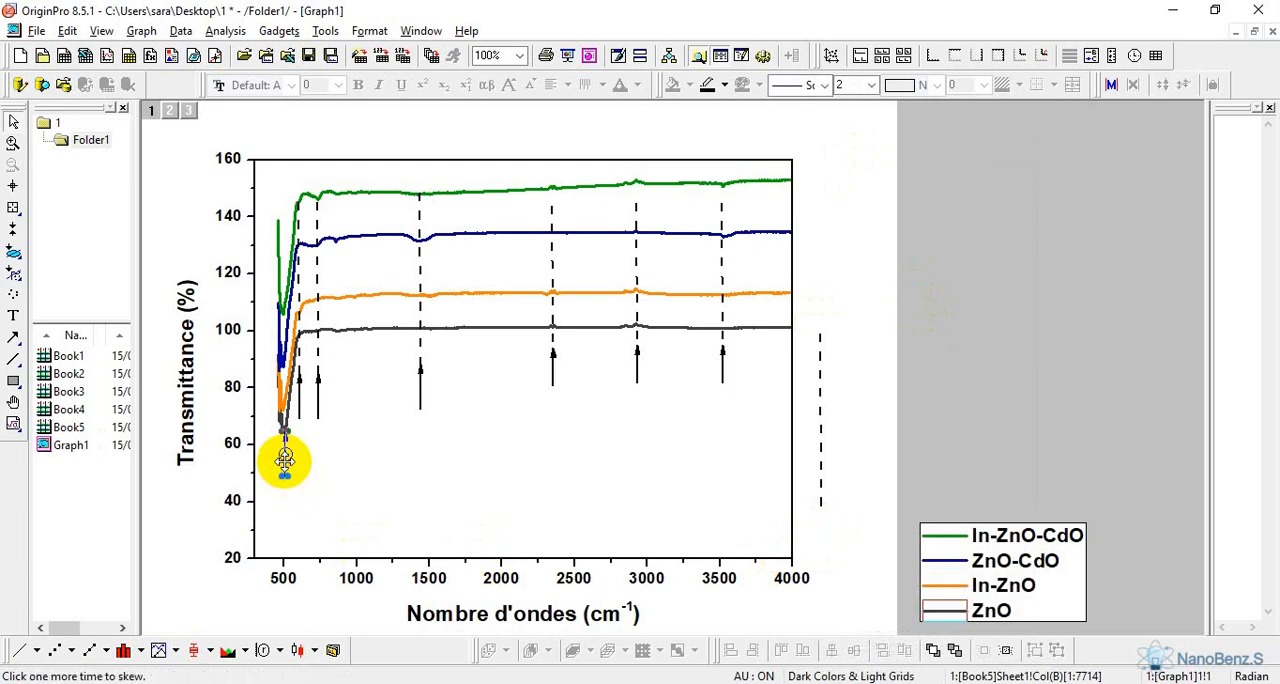
Paste one more dashed line with arrow and place its arrow, slanted, at the ZnO curve's start near 450 cm-1
right_click(860, 320)
click(931, 160)
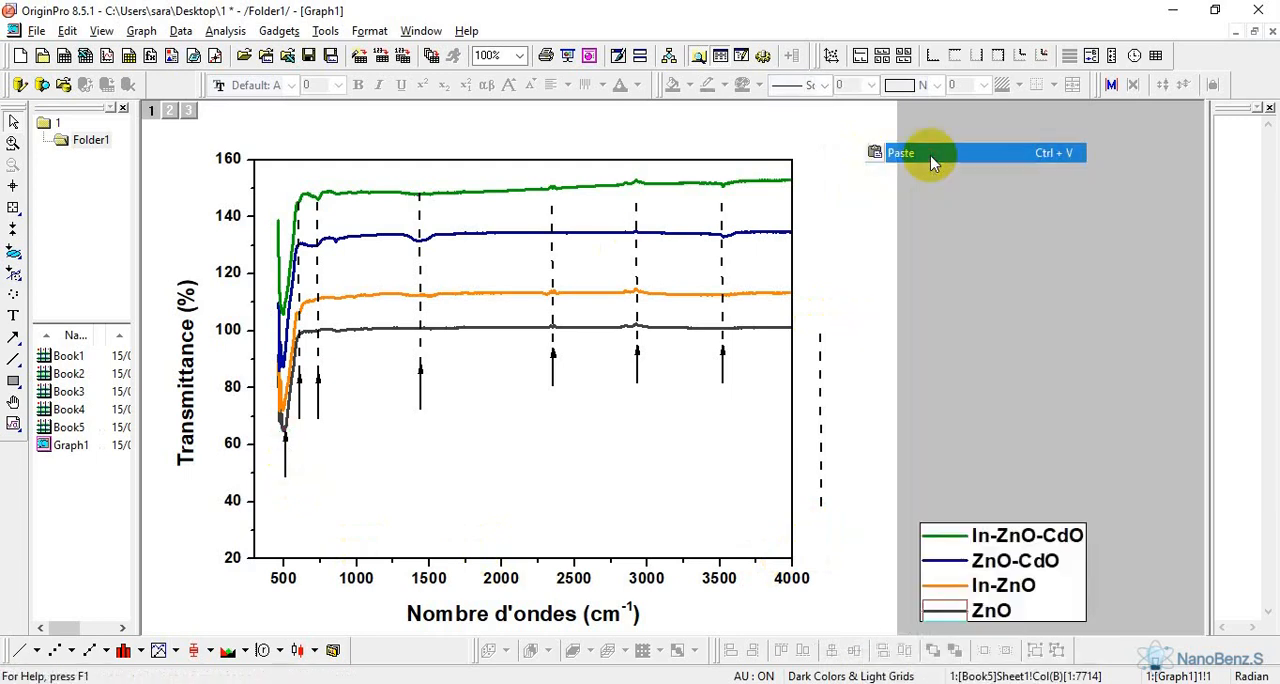
click(864, 515)
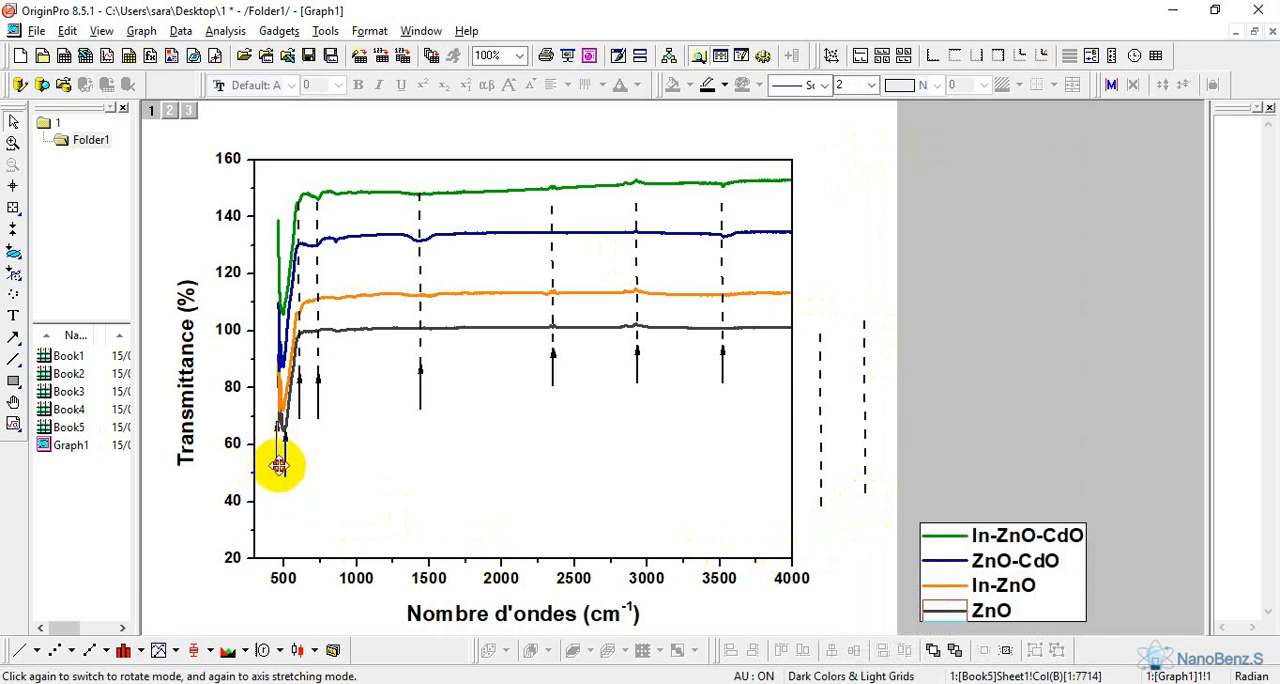
Delete the two leftover dashed lines beside the plot
click(820, 465)
click(820, 462)
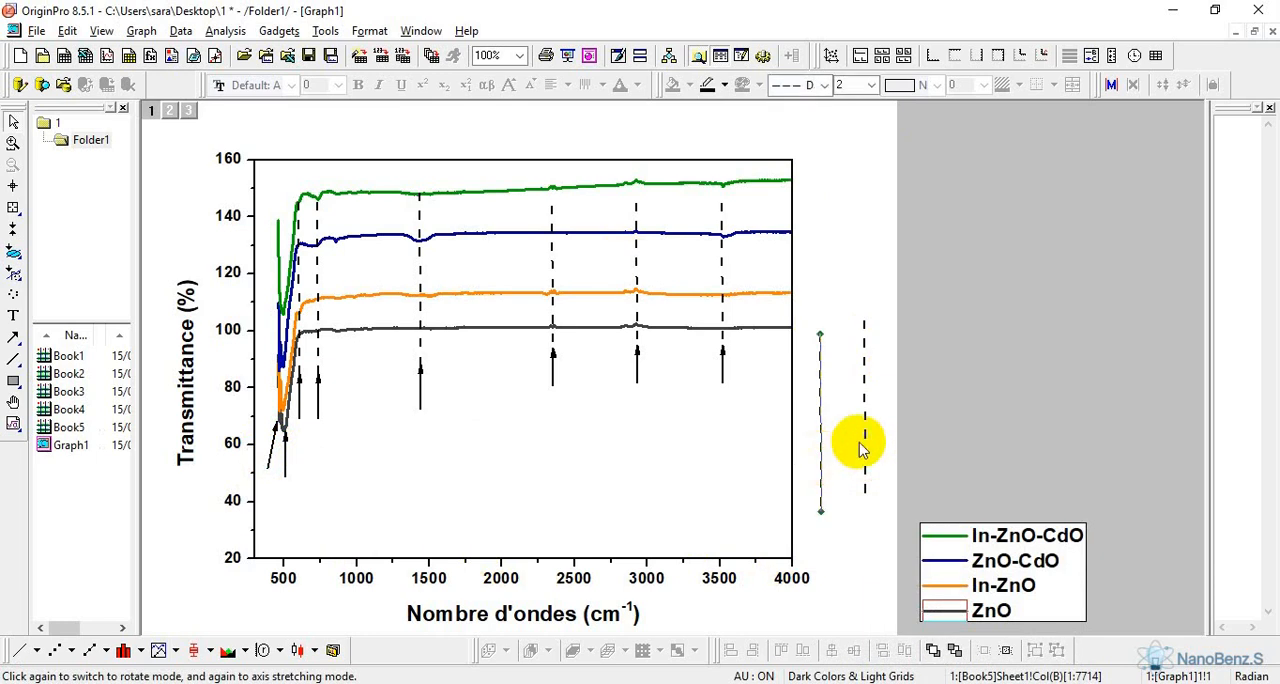
shift+click(865, 450)
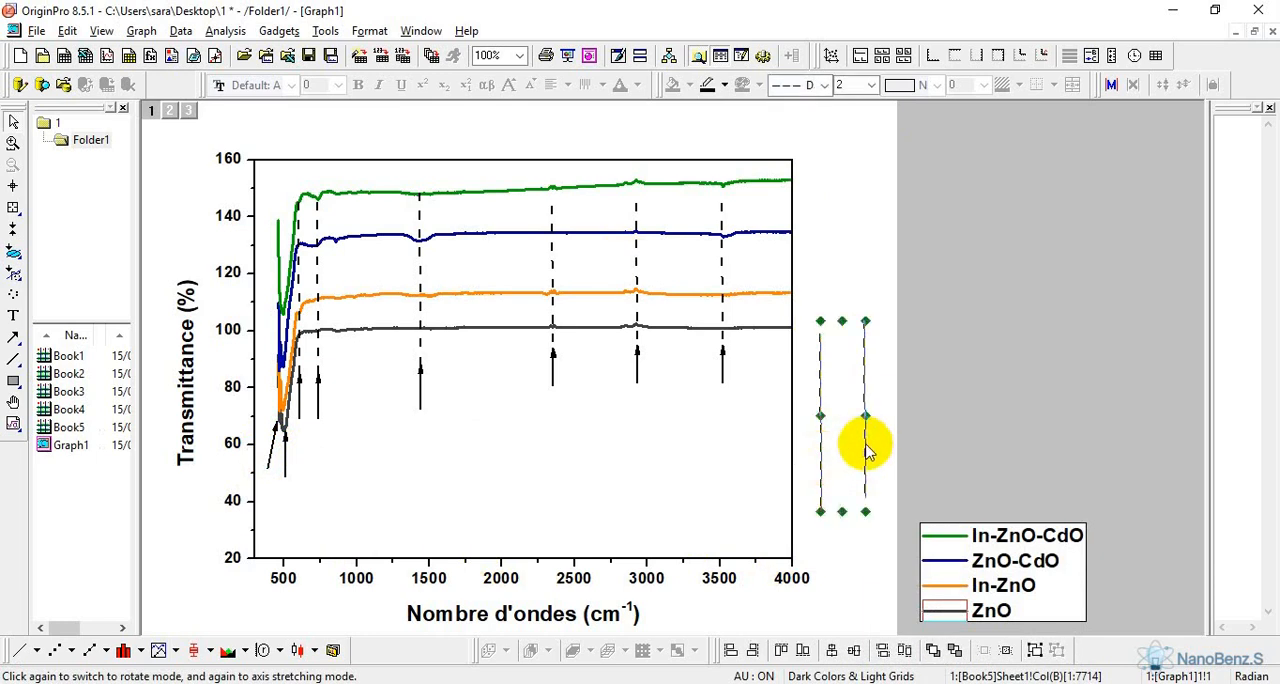
key(Delete)
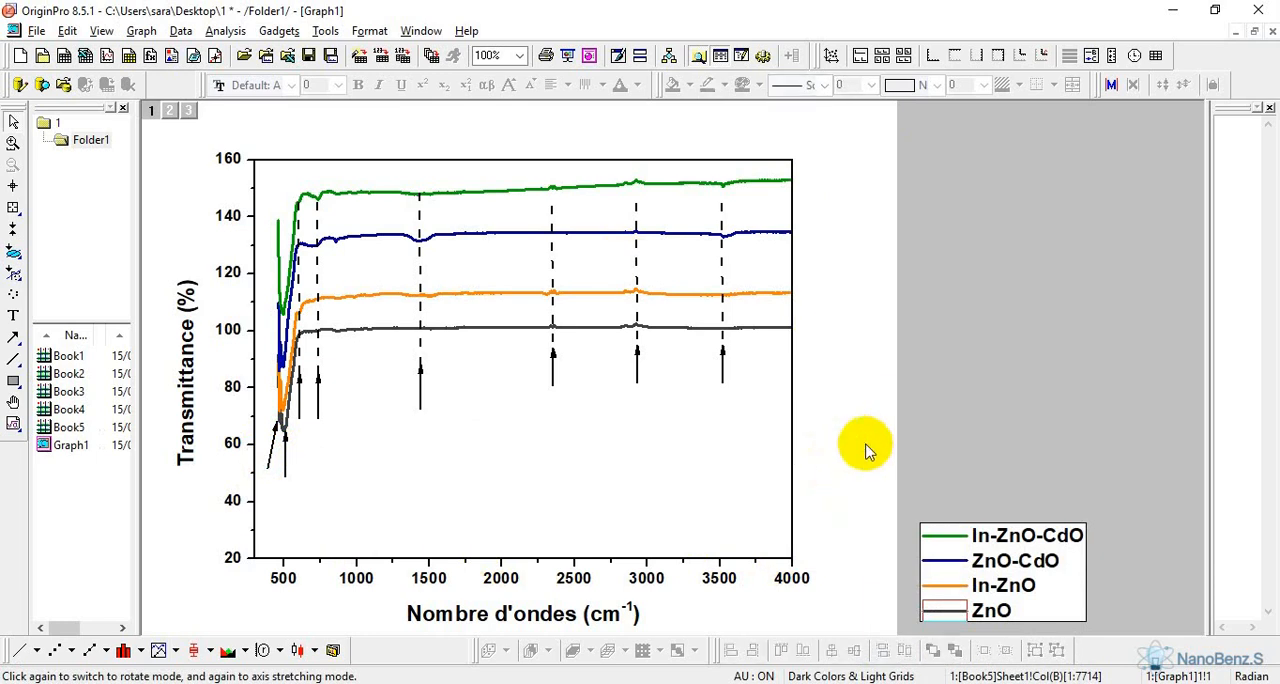
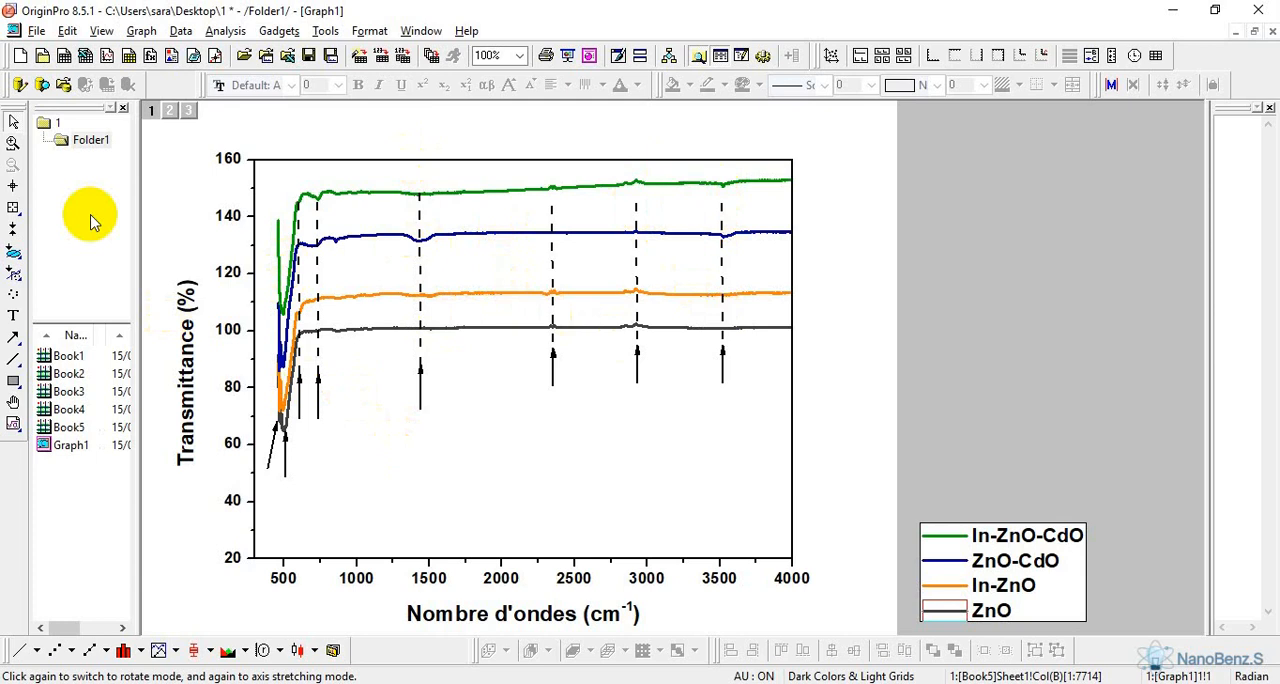
Start the Screen Reader and float its data display beside the graph
click(14, 190)
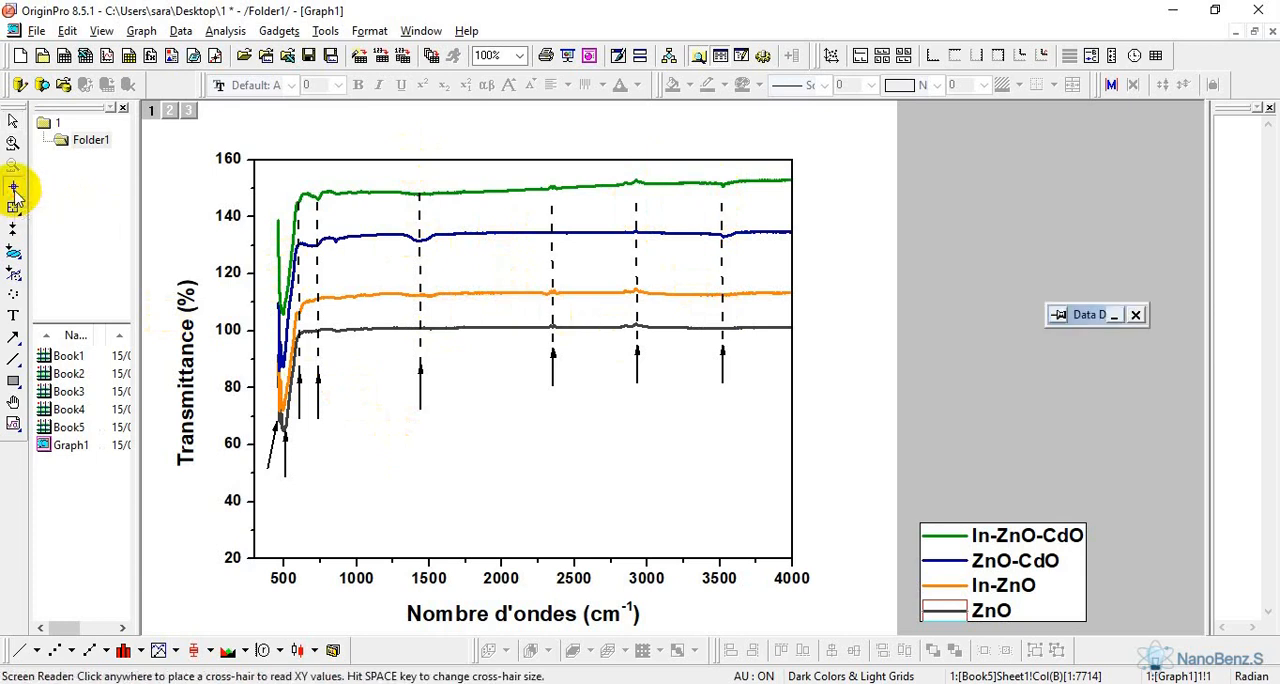
double_click(1089, 316)
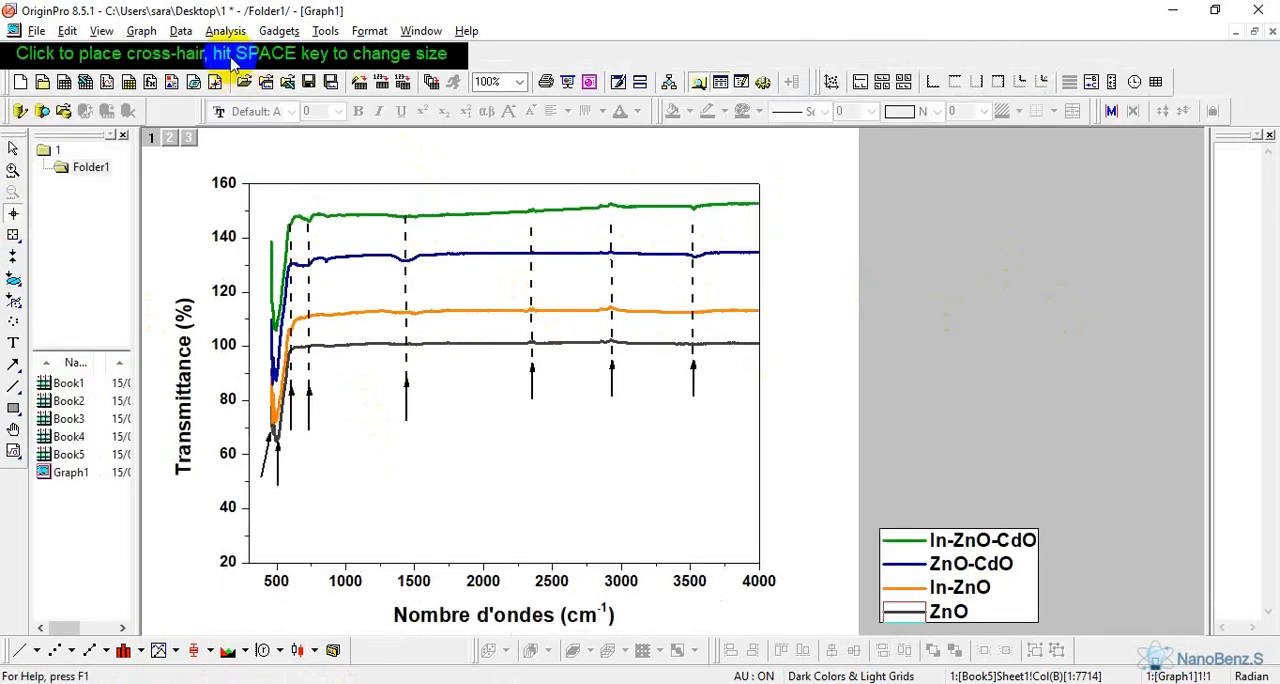
drag(231, 52, 943, 275)
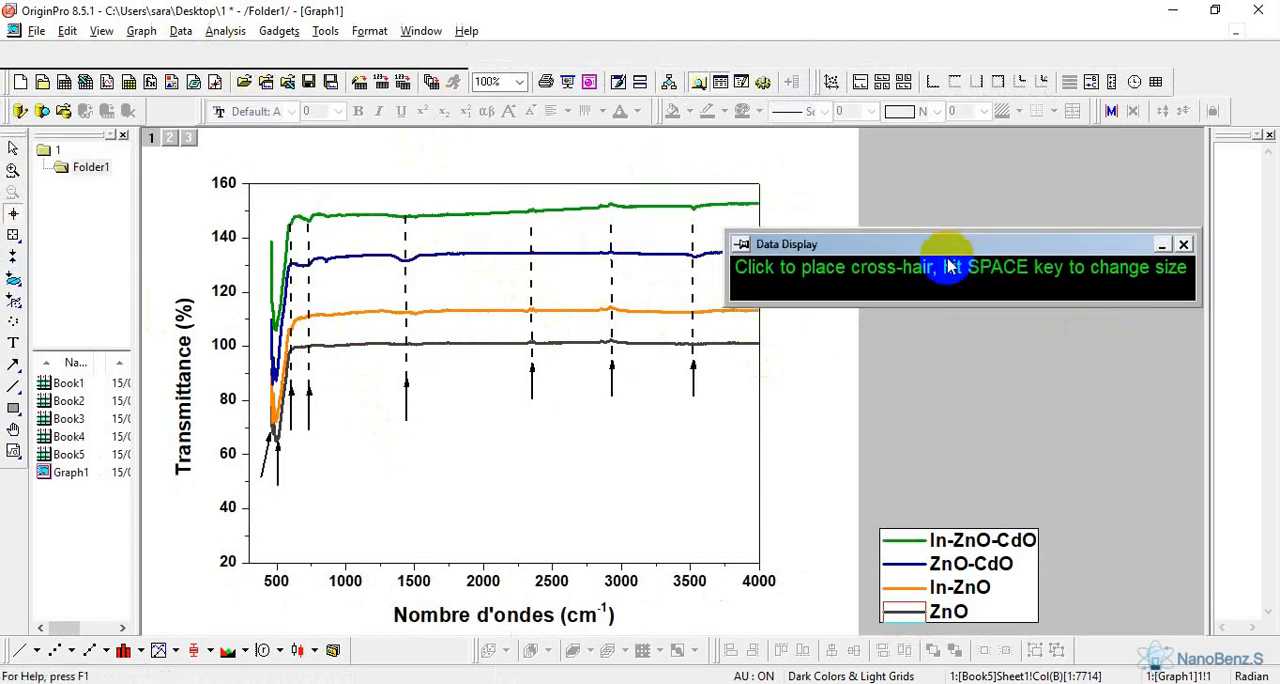
Place the Screen Reader cross-hair on the ZnO curve's minimum near 500 cm-1 and read its coordinates
click(278, 450)
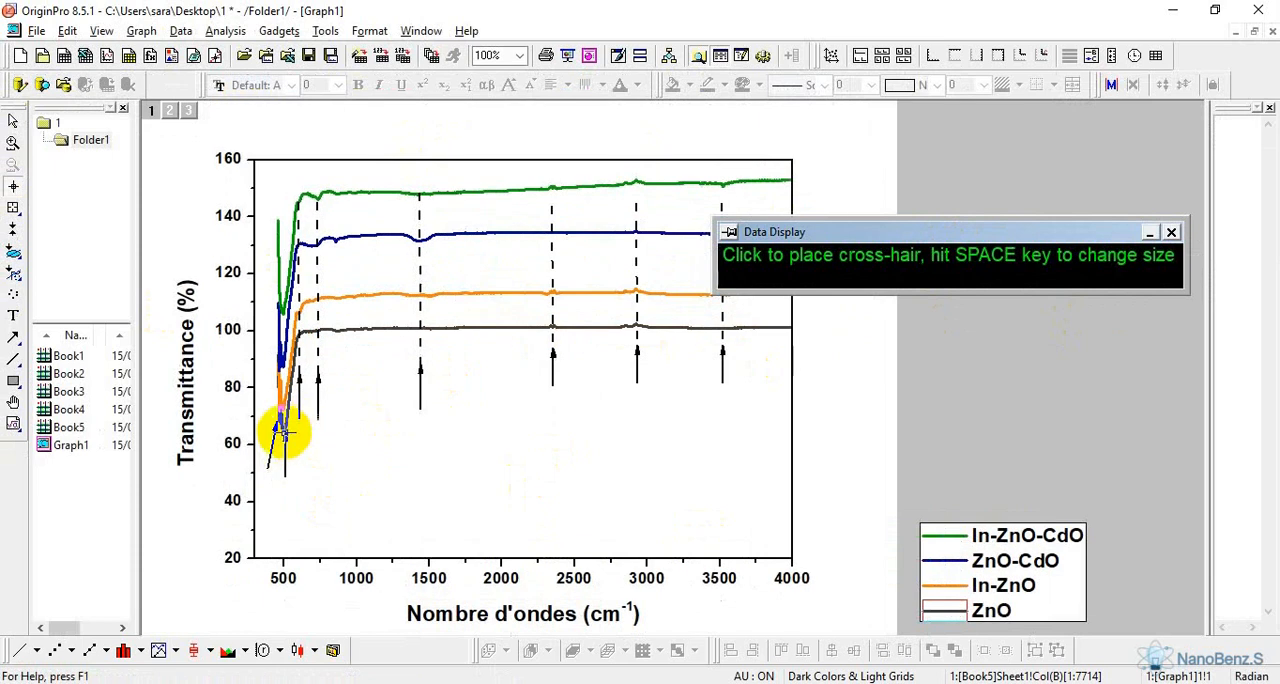
click(285, 430)
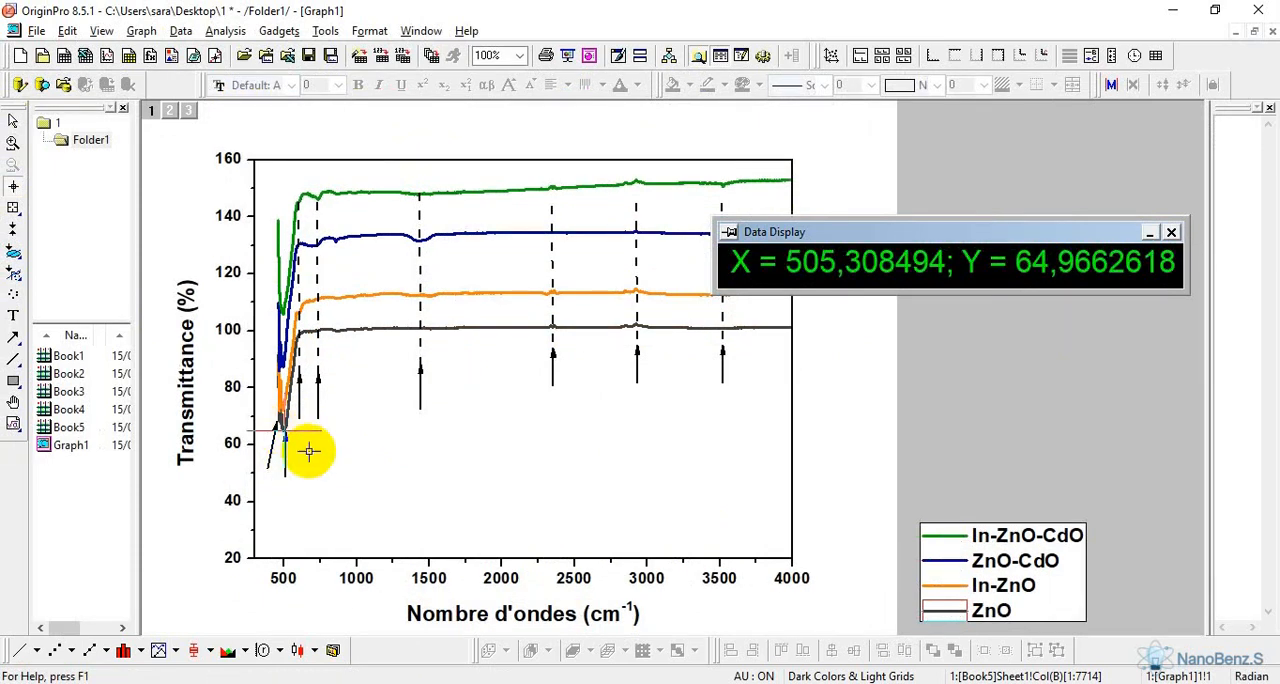
click(284, 429)
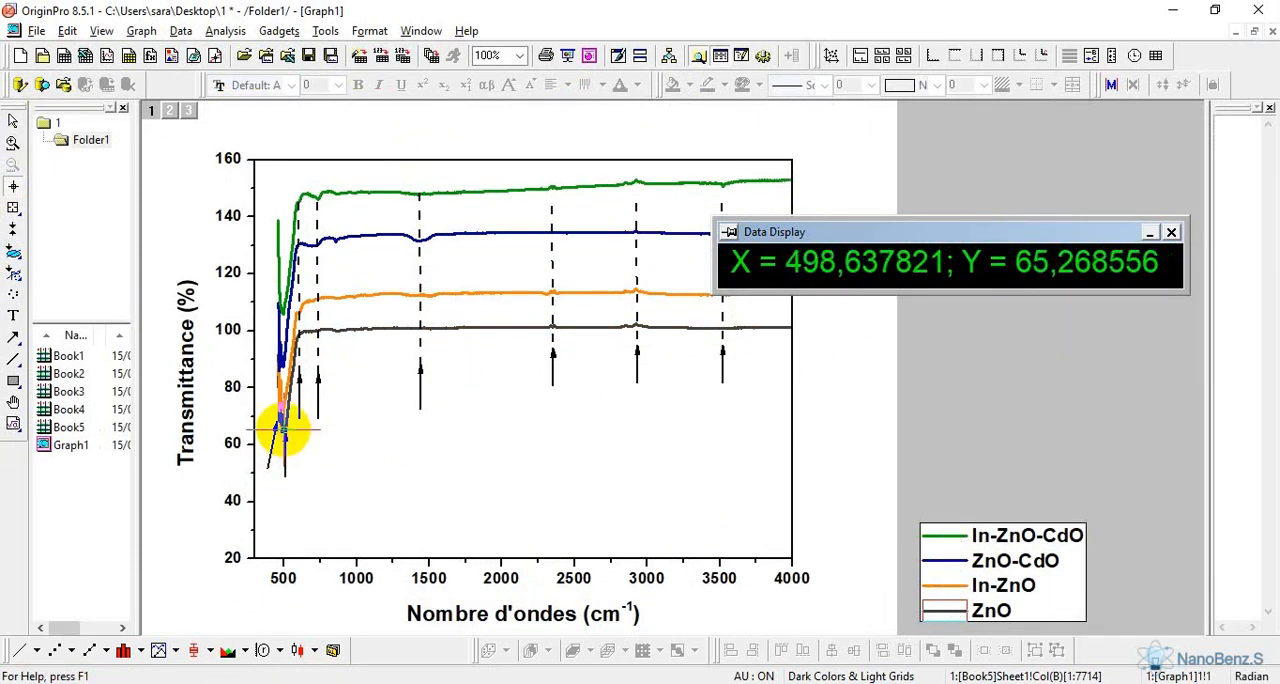
click(285, 430)
click(284, 430)
click(283, 430)
key(Right)
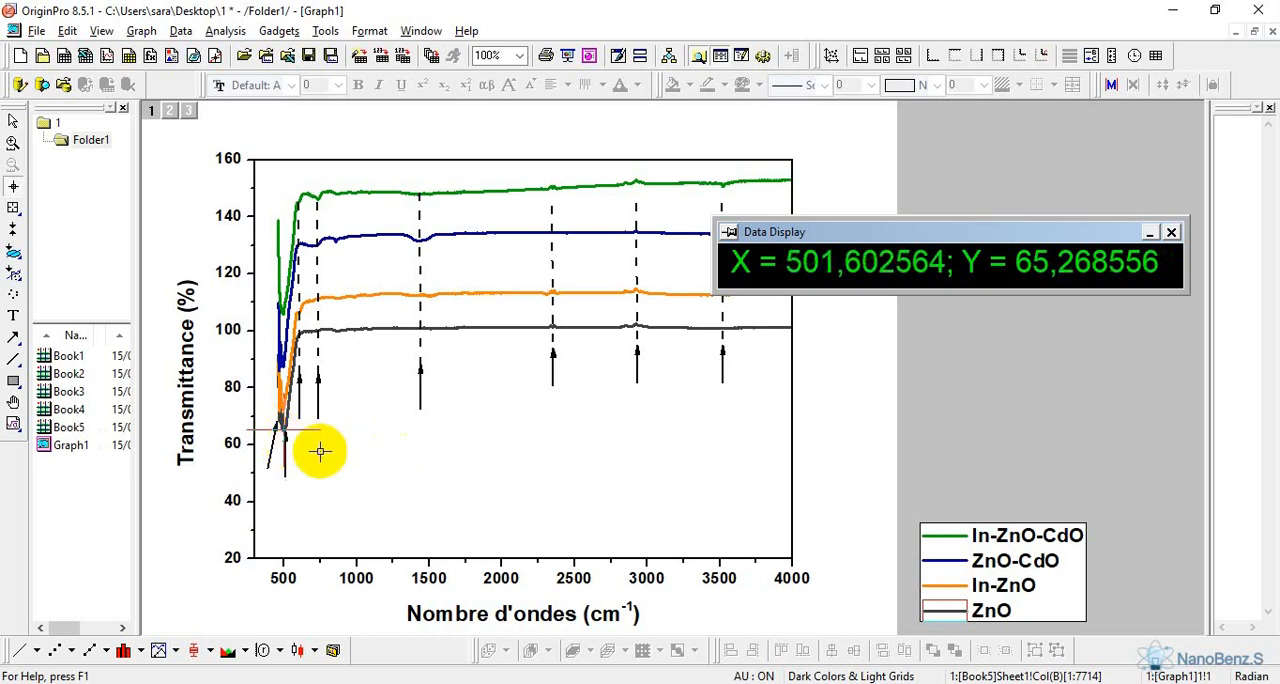
double_click(815, 280)
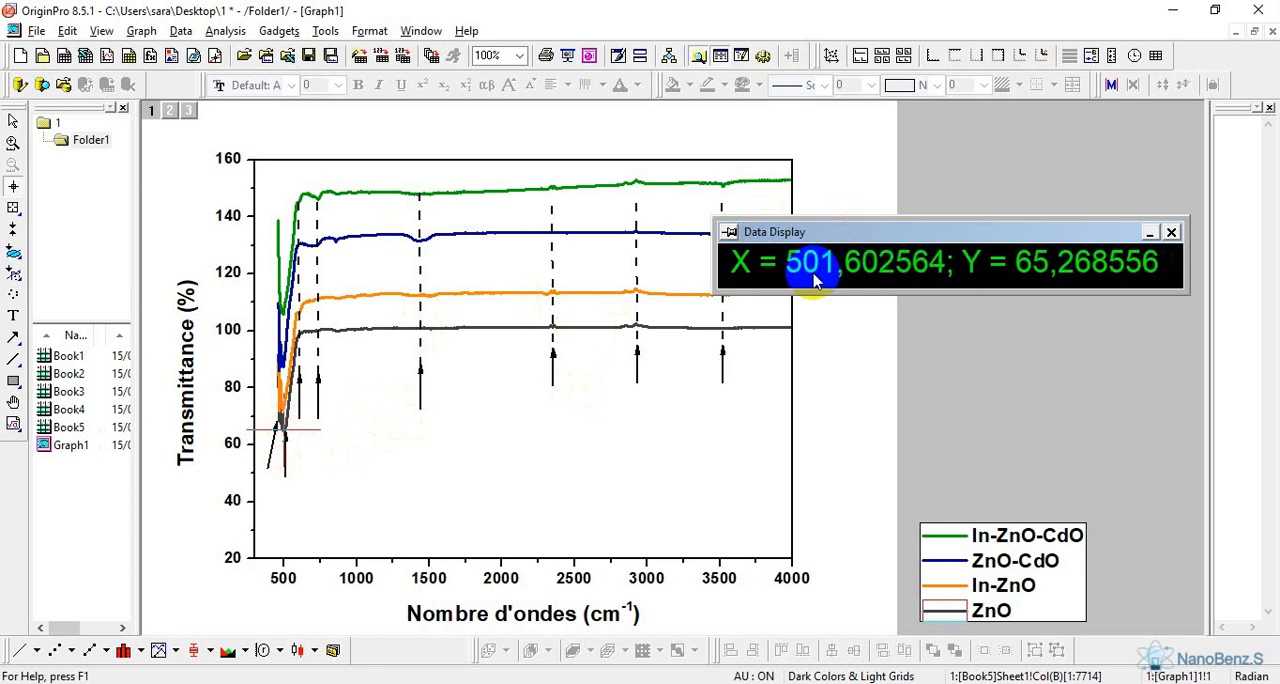
click(840, 272)
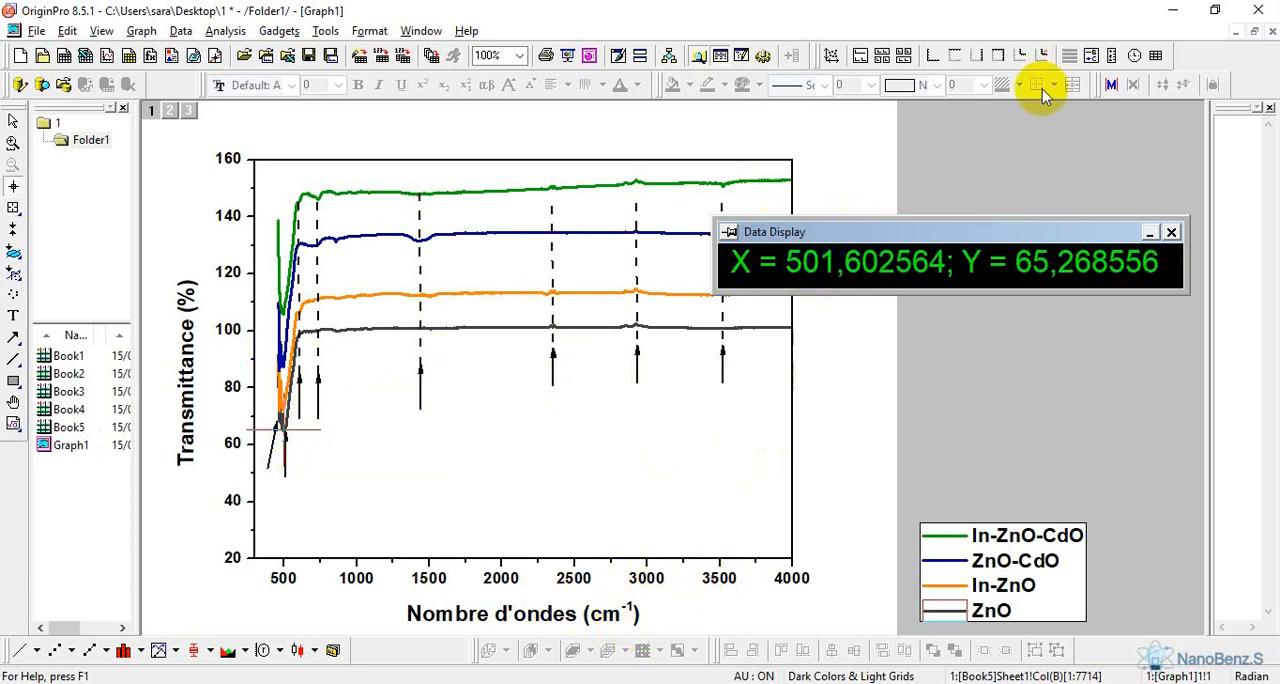
Switch to the desktop, create a new text document there under its default name and open it
click(1170, 15)
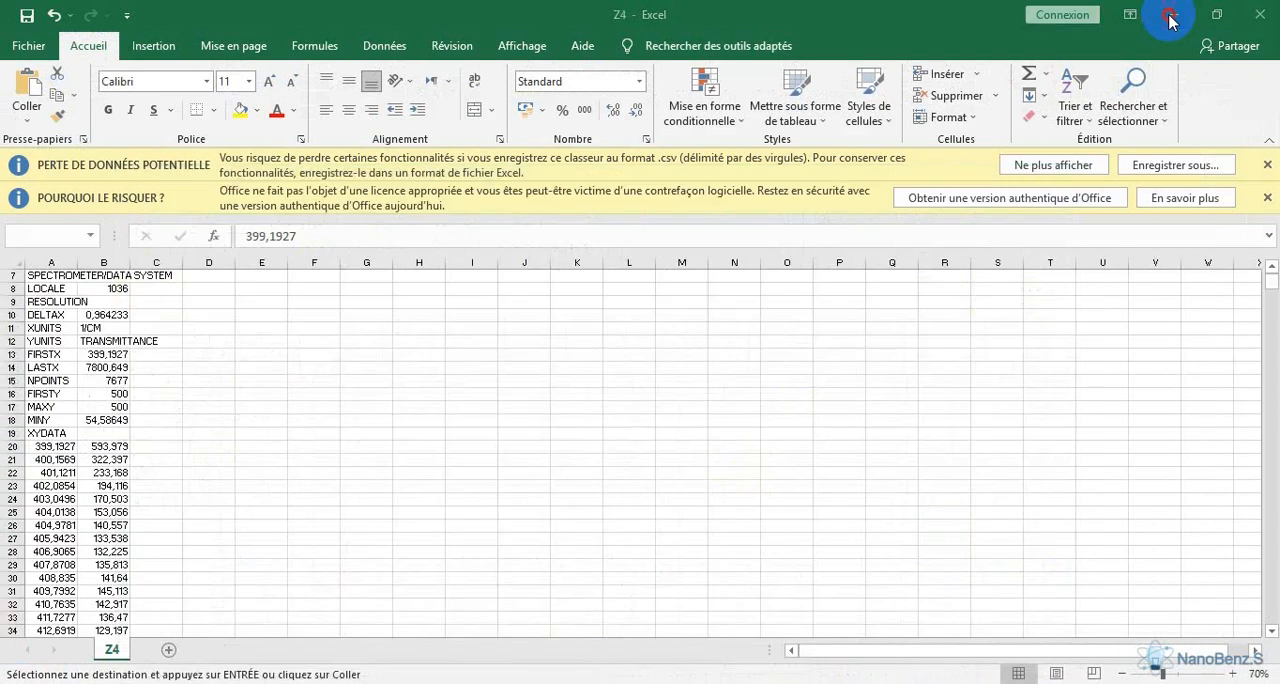
click(1172, 15)
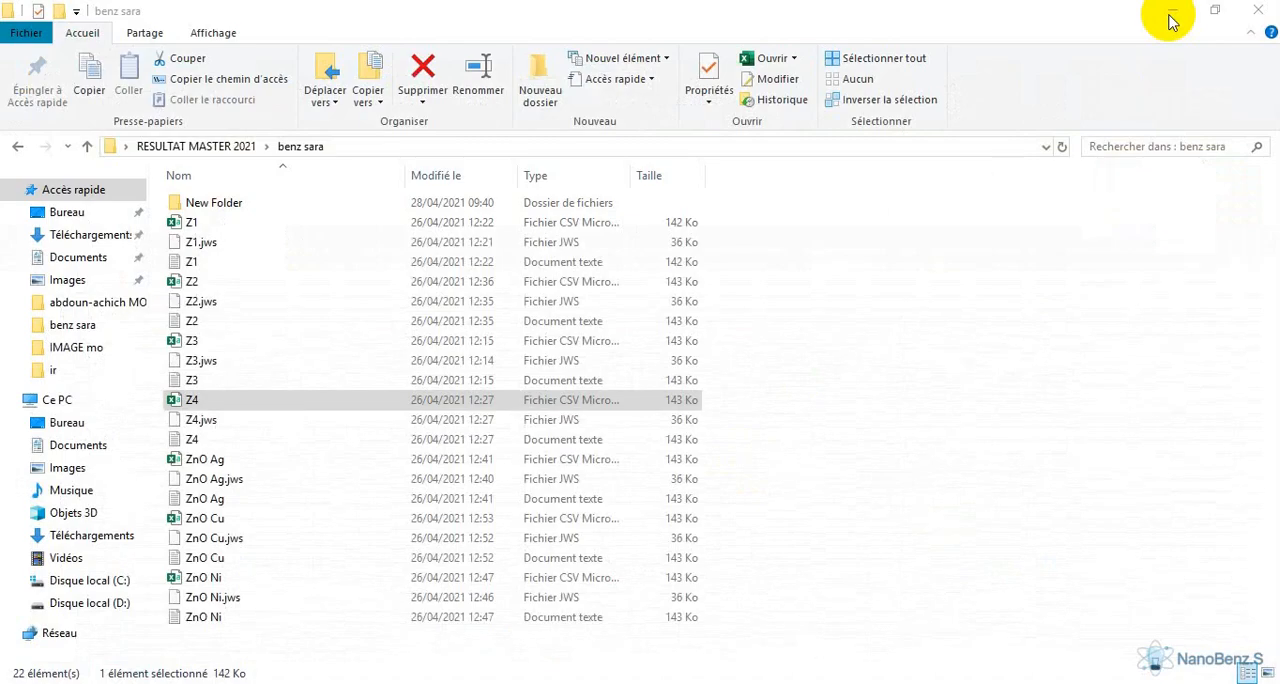
click(1172, 15)
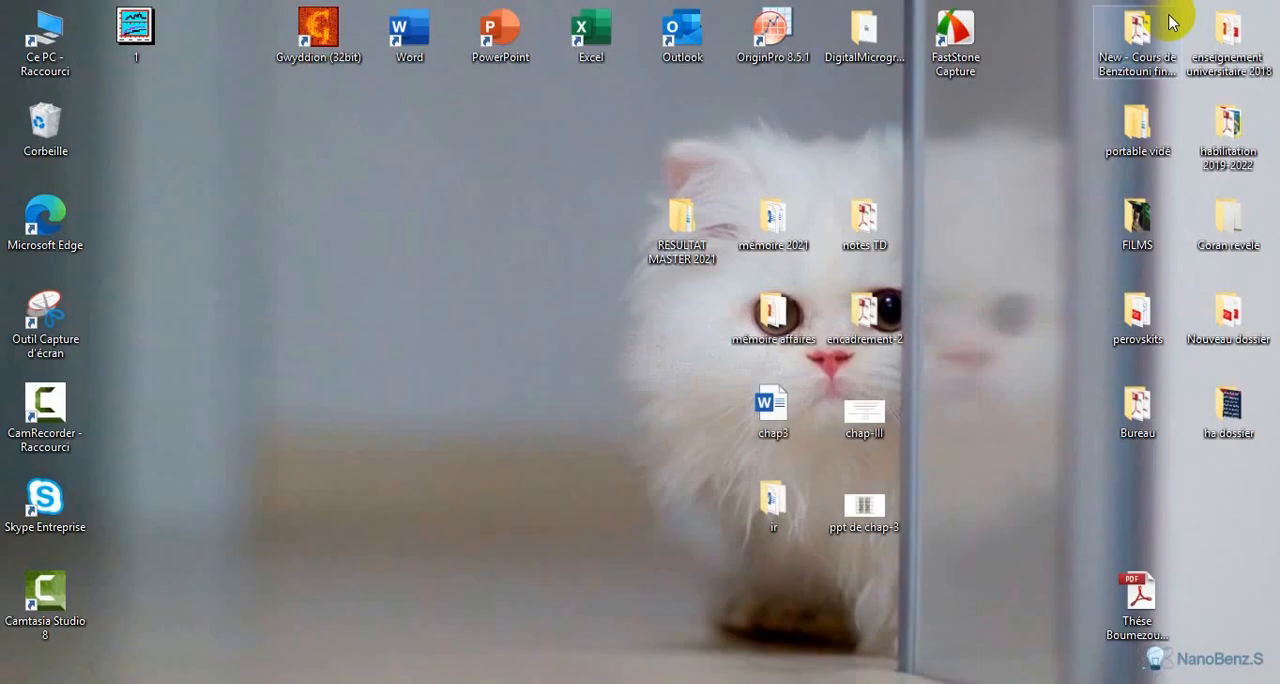
right_click(454, 366)
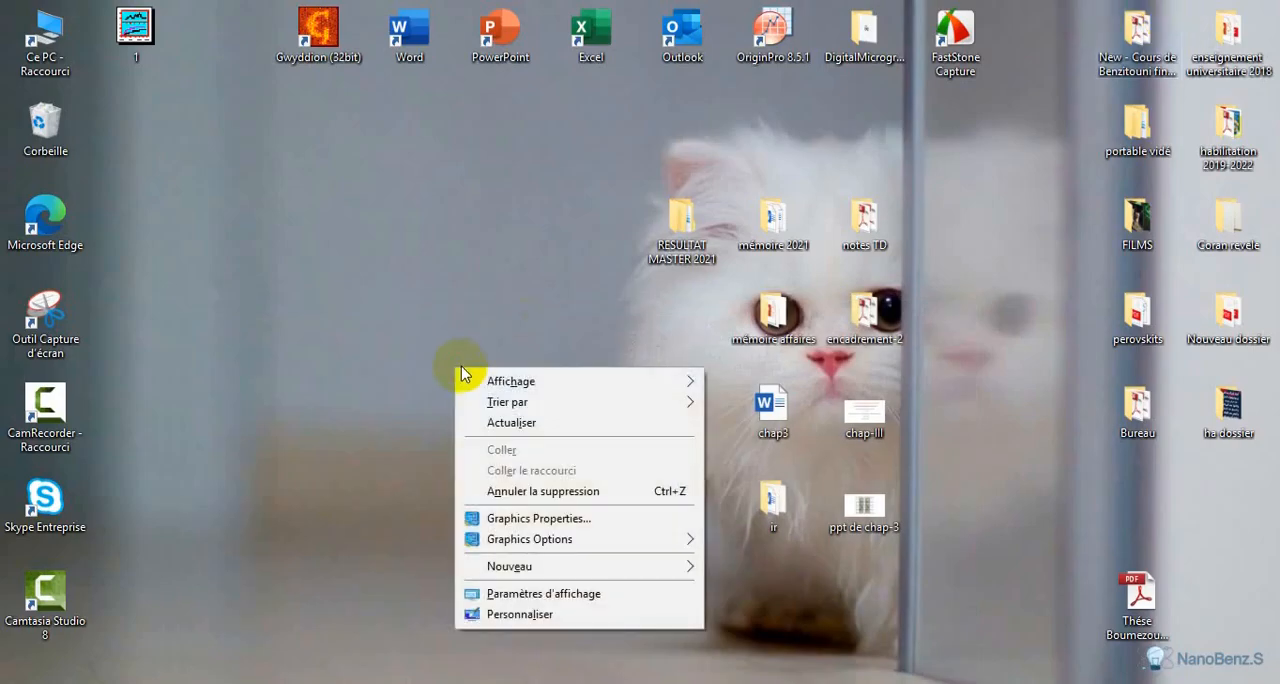
mouse_move(530, 566)
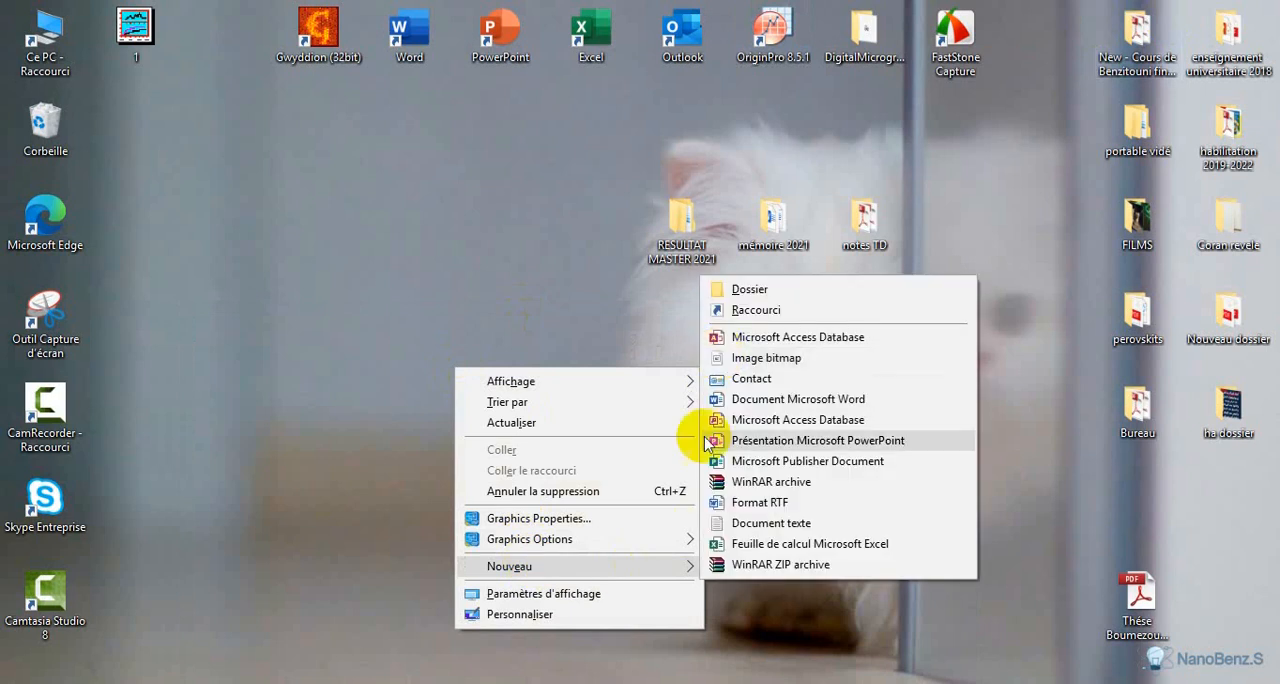
click(750, 522)
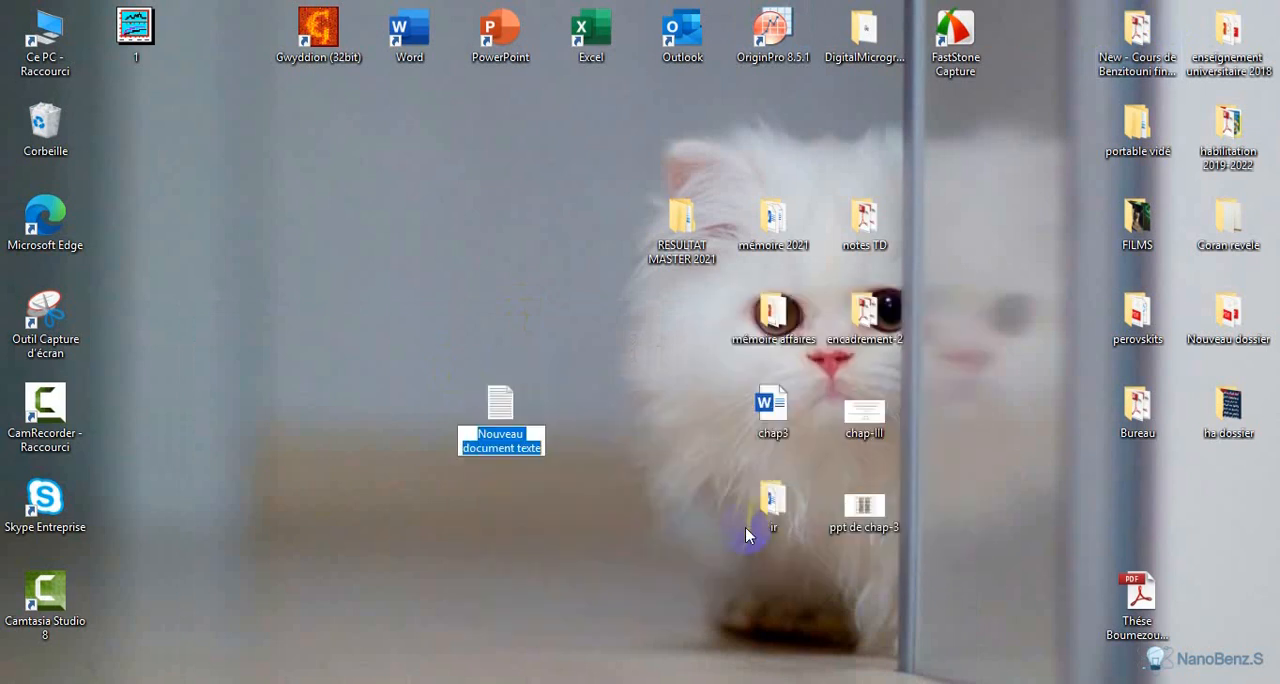
click(503, 418)
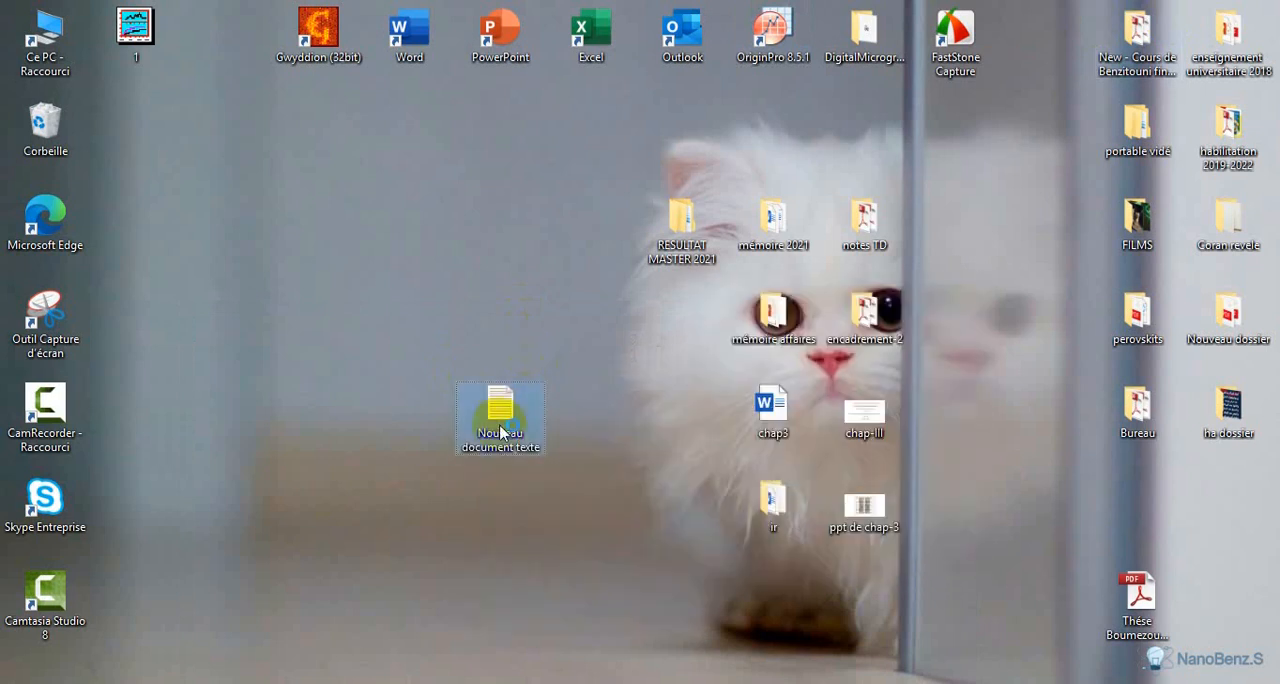
double_click(499, 424)
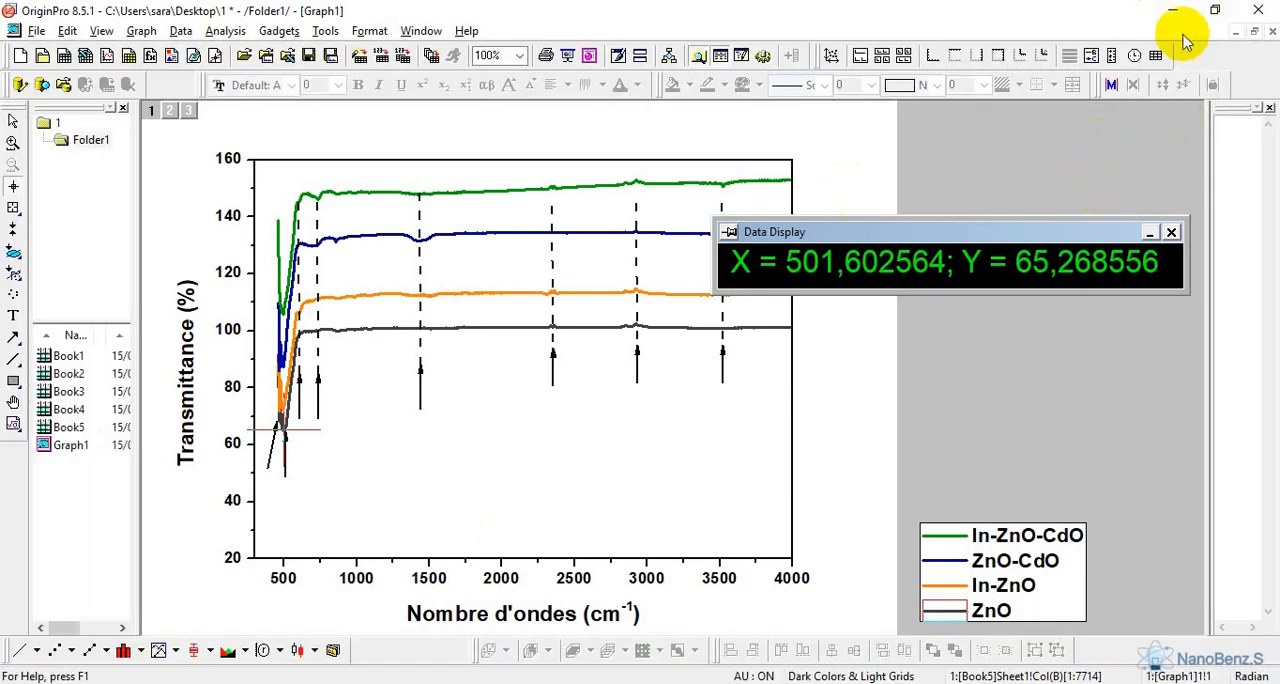
Switch back to OriginPro and narrow its window so the graph and the empty text document sit side by side
click(1215, 10)
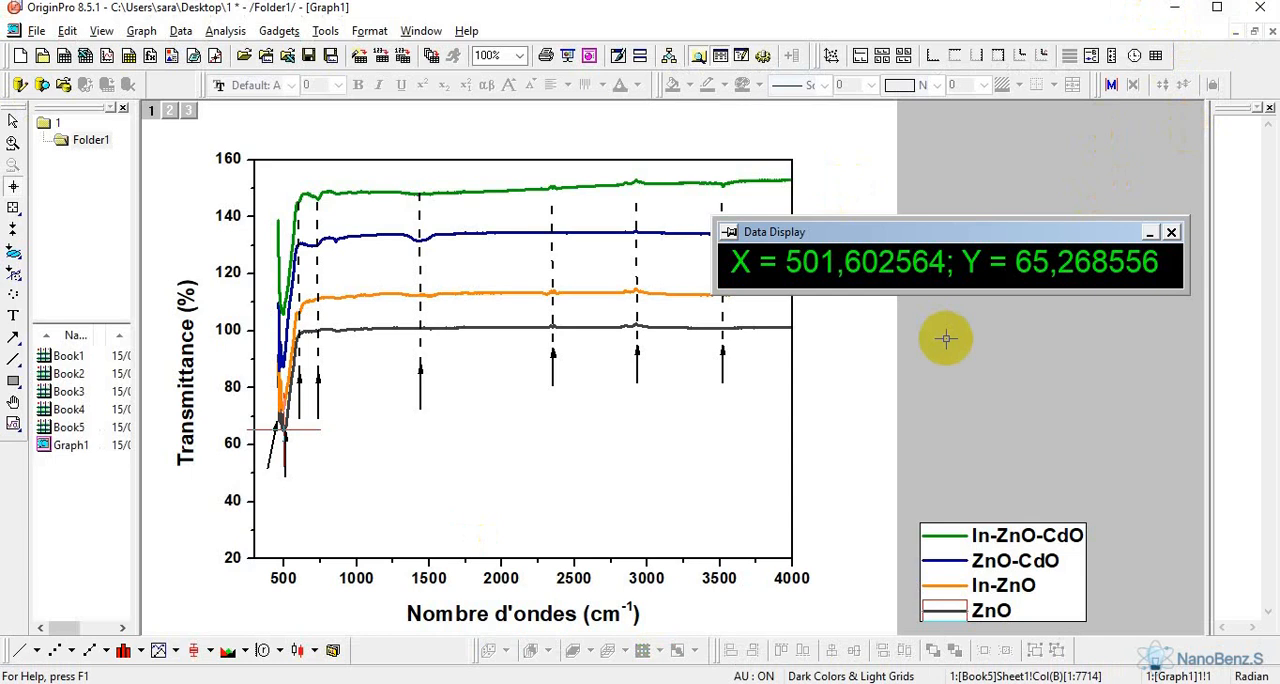
click(1217, 8)
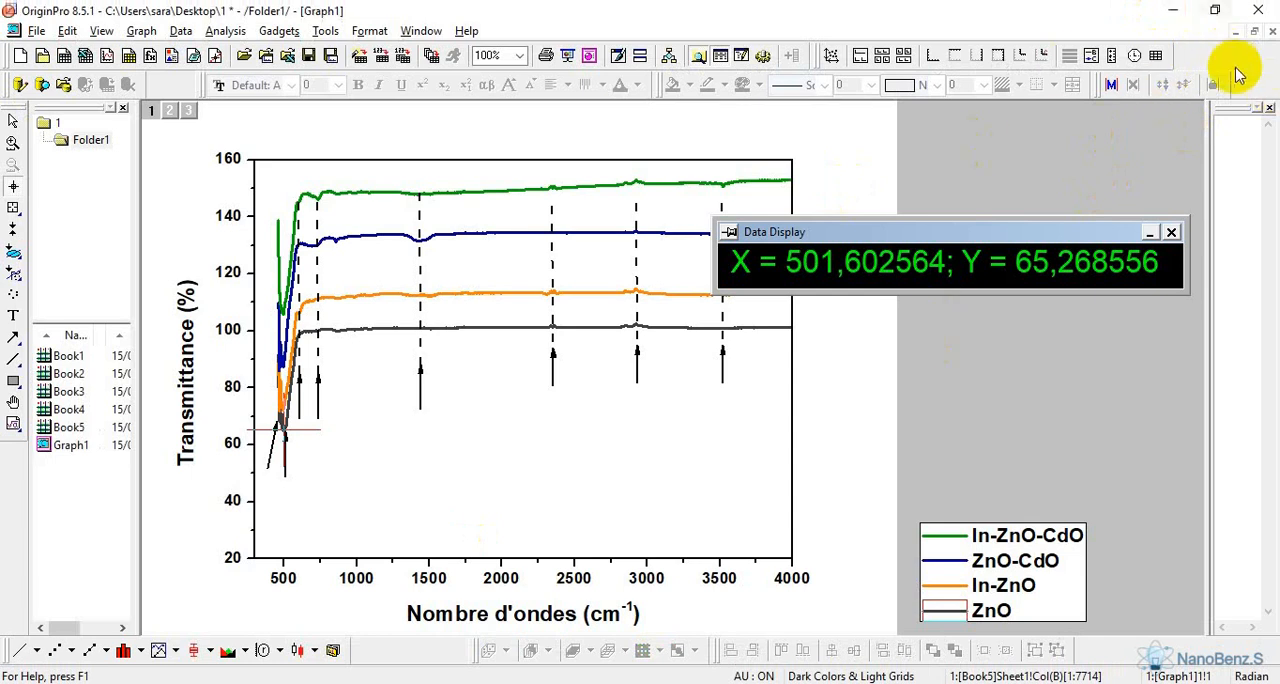
double_click(1090, 18)
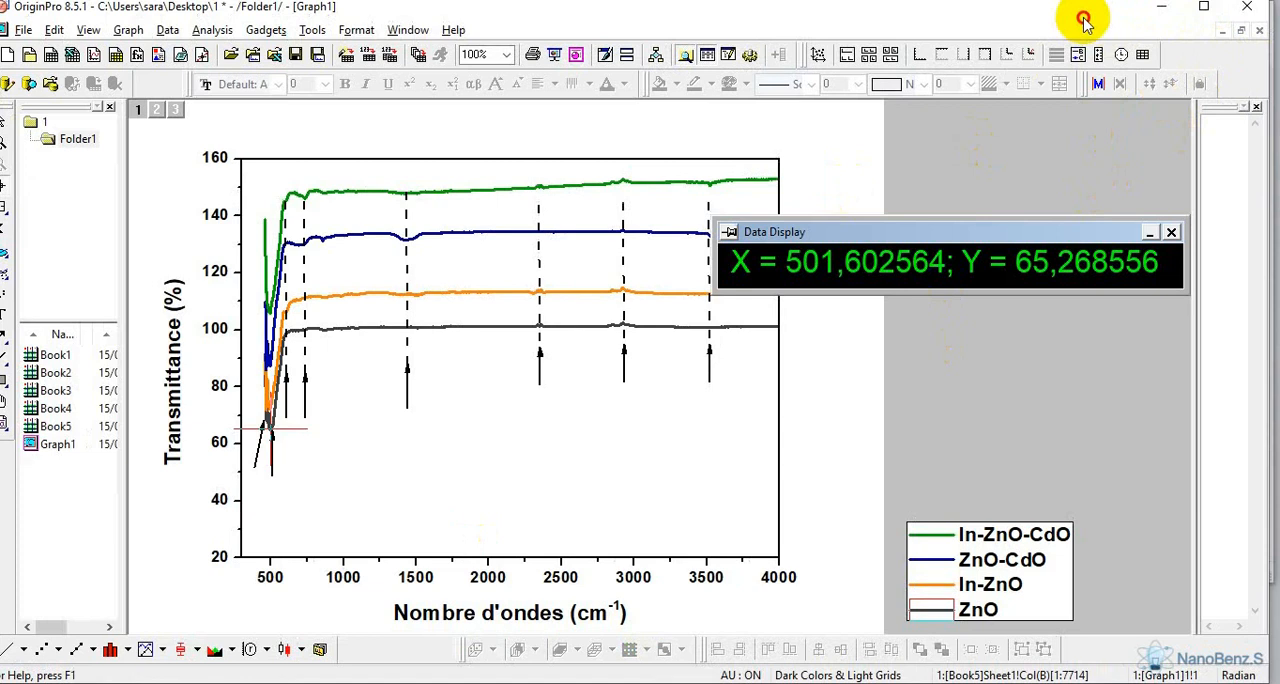
drag(1263, 104, 1060, 129)
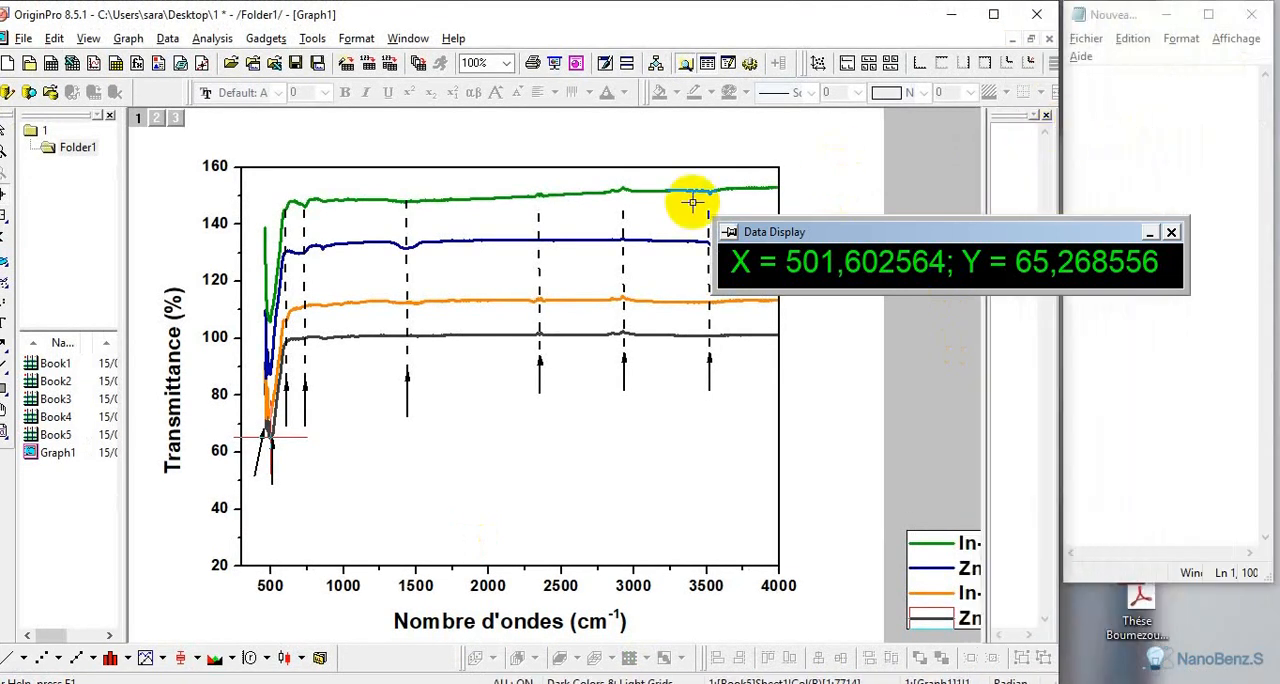
Copy the coordinates of the ZnO minimum from the data display
click(808, 262)
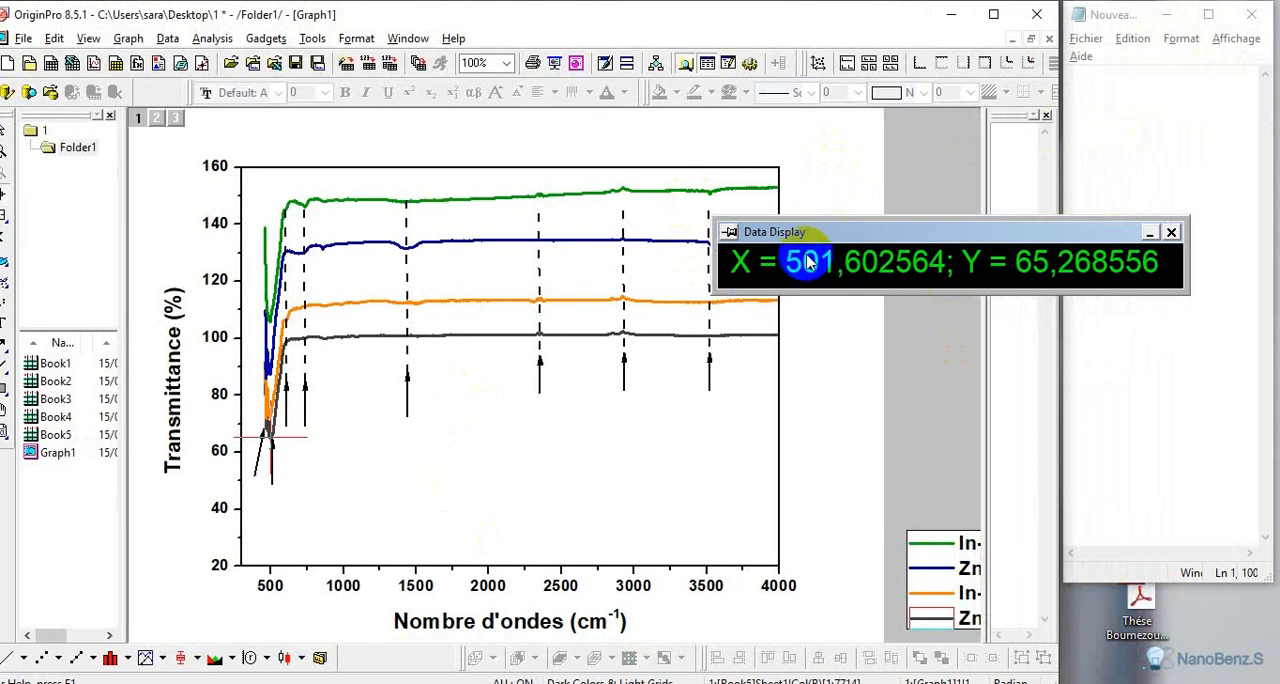
right_click(740, 262)
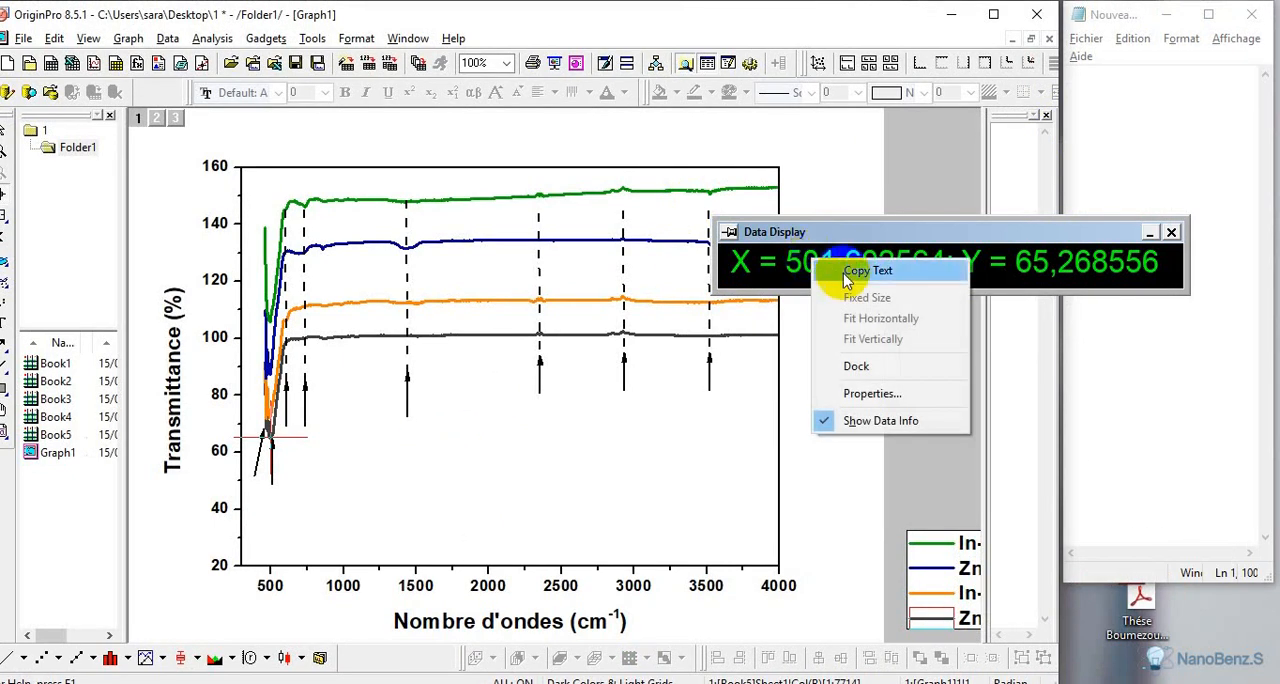
click(749, 268)
Insert blank lines at the start of the text document using the on-screen keyboard, and put the keyboard away
click(1166, 86)
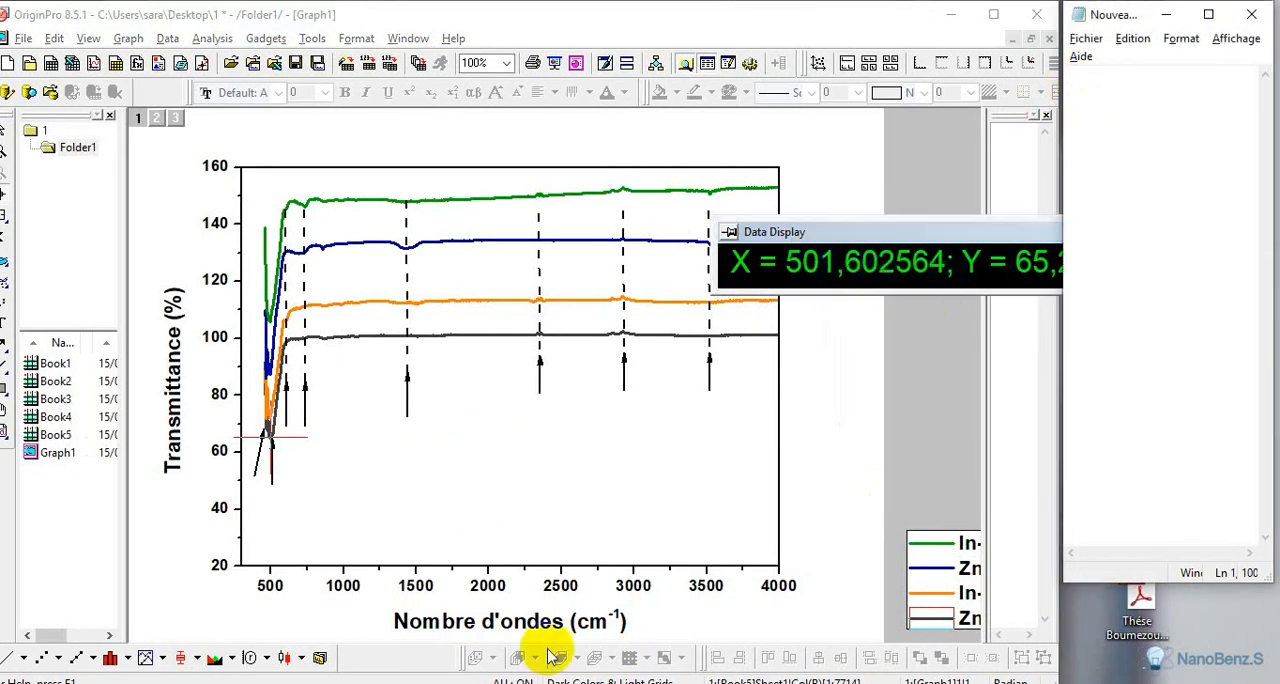
click(310, 682)
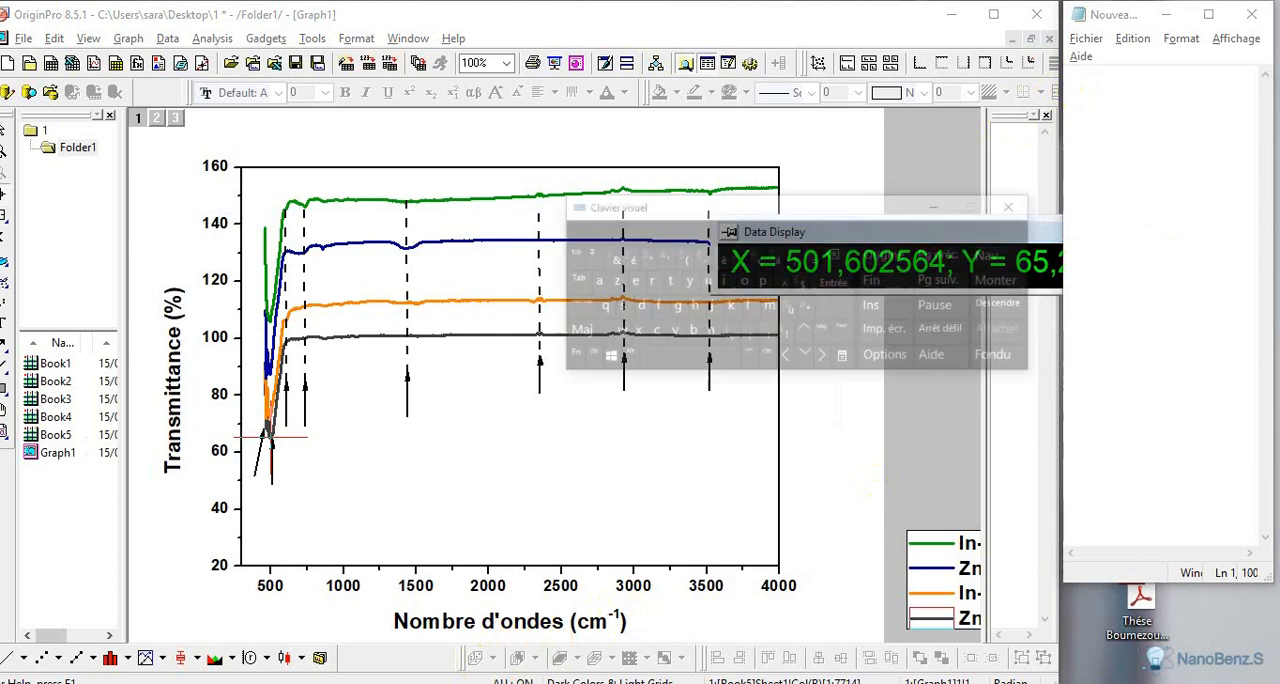
click(820, 426)
click(935, 236)
click(1094, 86)
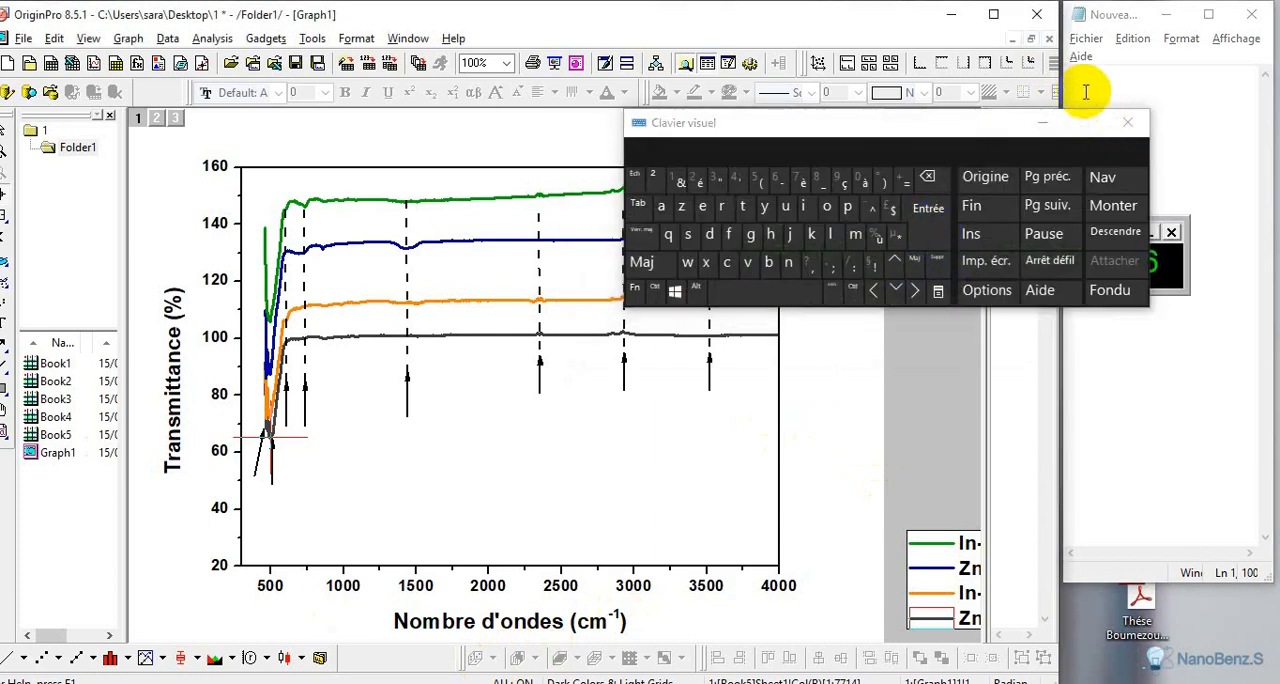
click(935, 214)
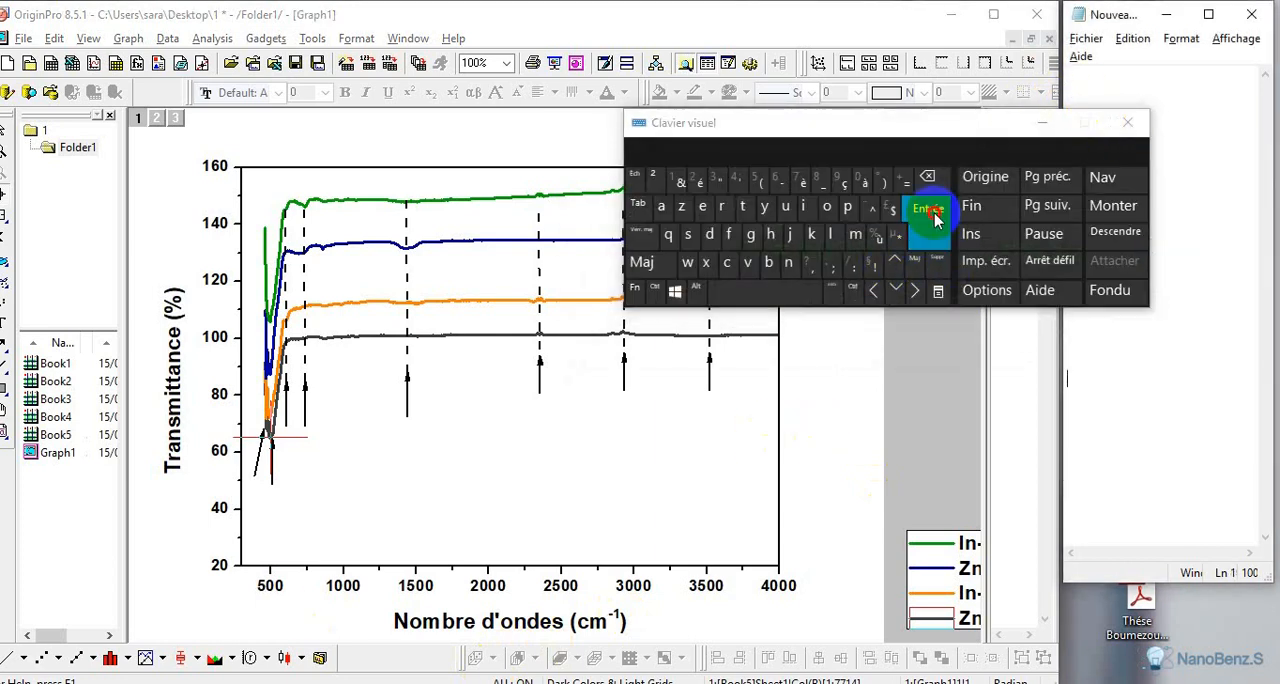
click(1051, 114)
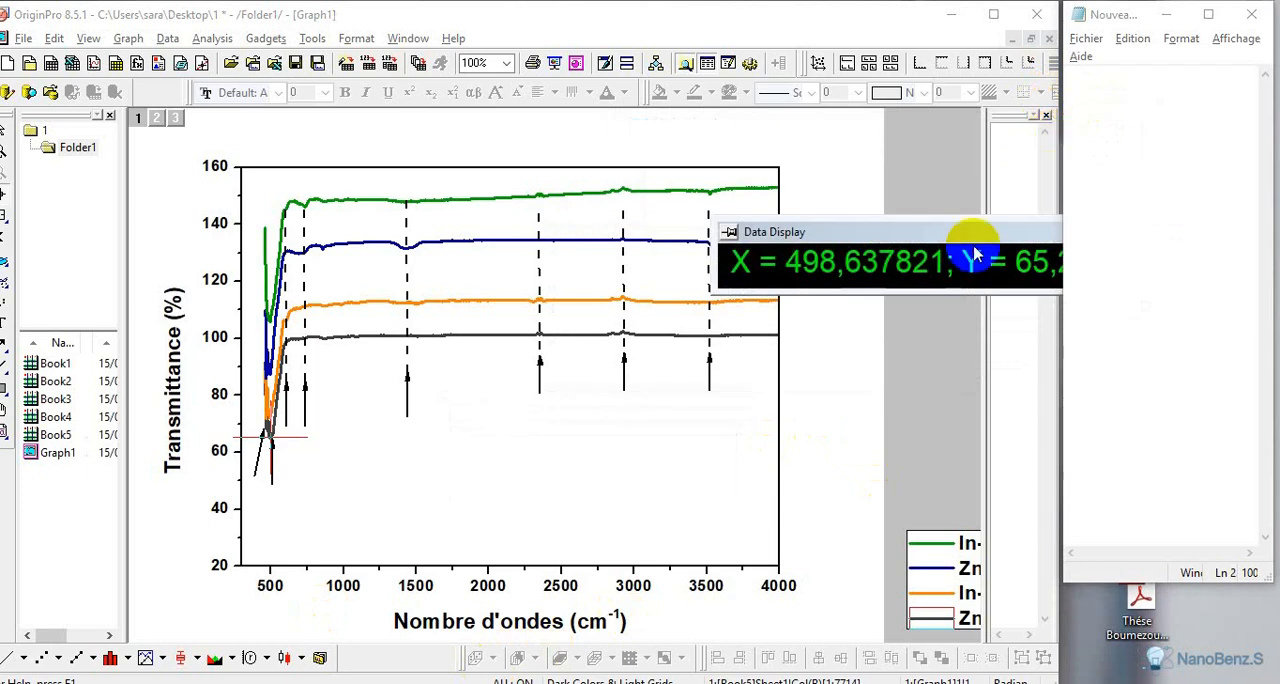
Move the data display clear of the text document and paste the copied ZnO minimum coordinates on the document's third line
drag(972, 232, 816, 178)
click(1088, 110)
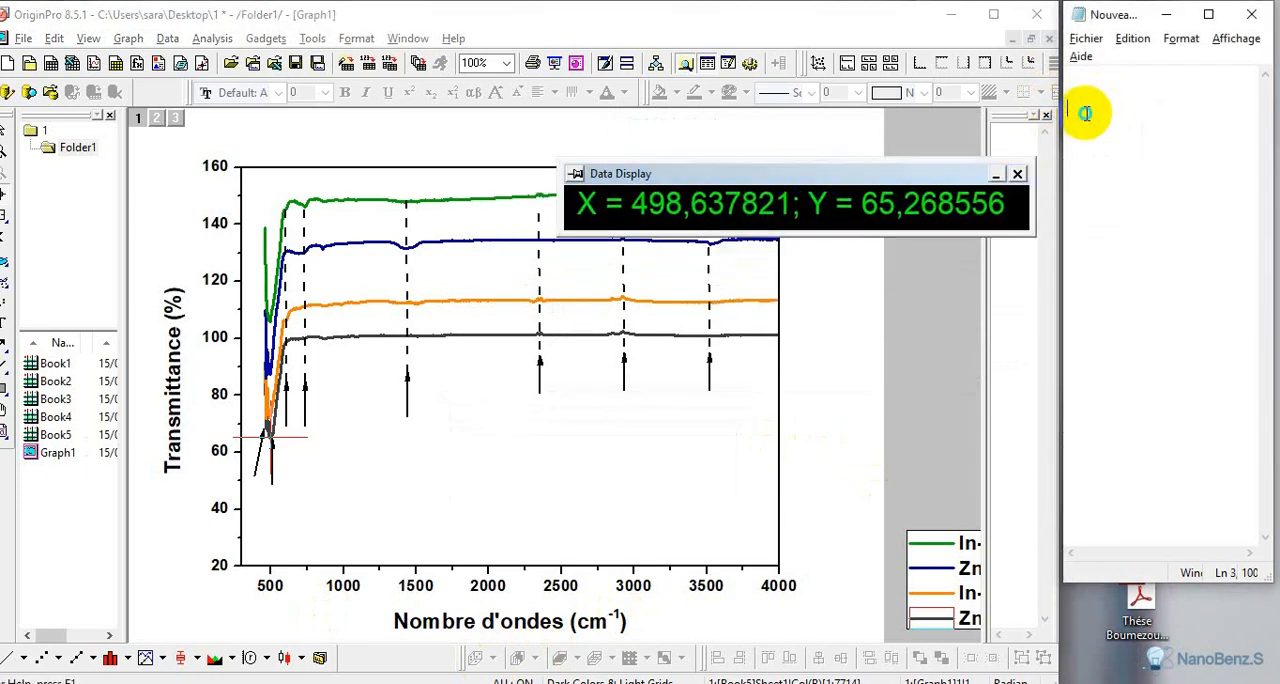
right_click(1088, 112)
click(1078, 199)
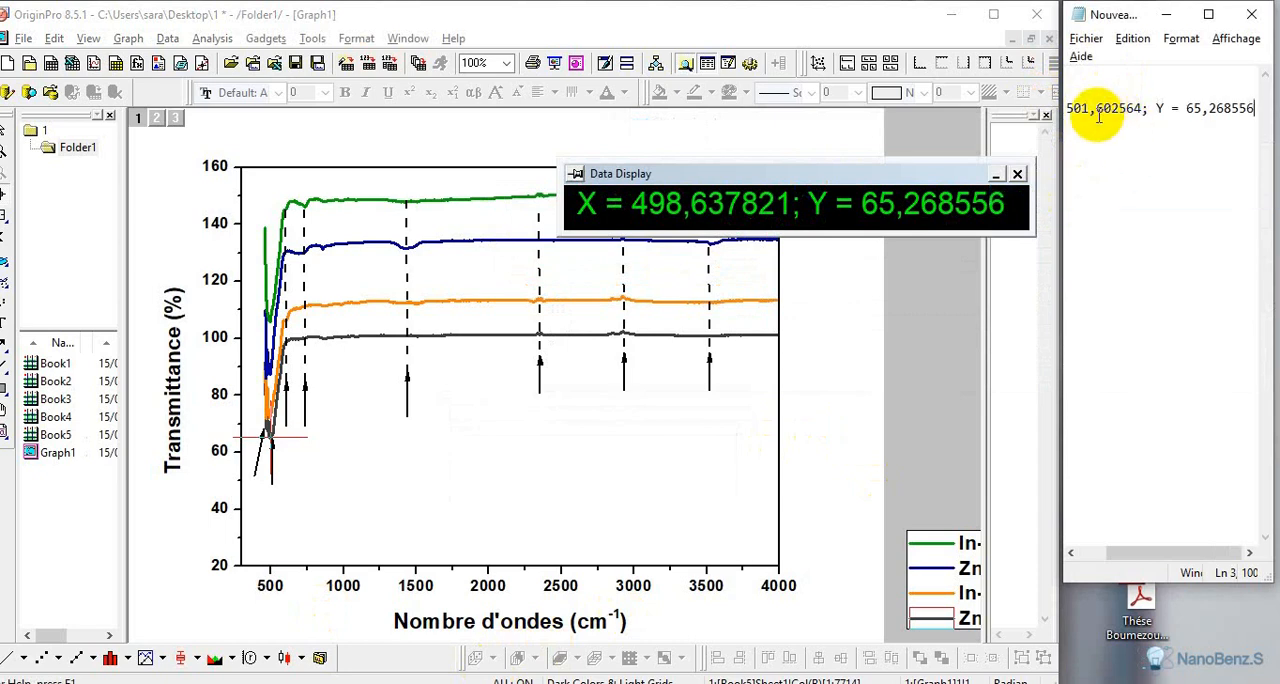
Place the cross-hair at the ZnO curve's start, at the slanted arrow's tip, and copy the coordinates from the data display
click(264, 427)
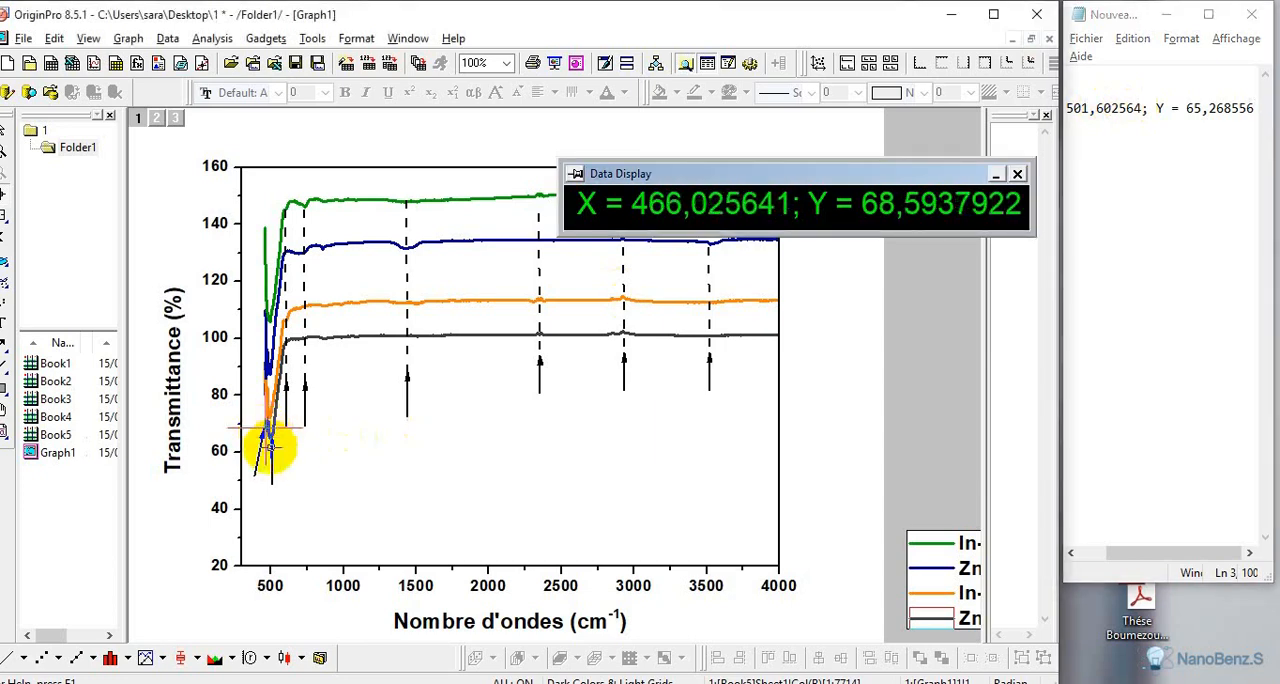
click(284, 406)
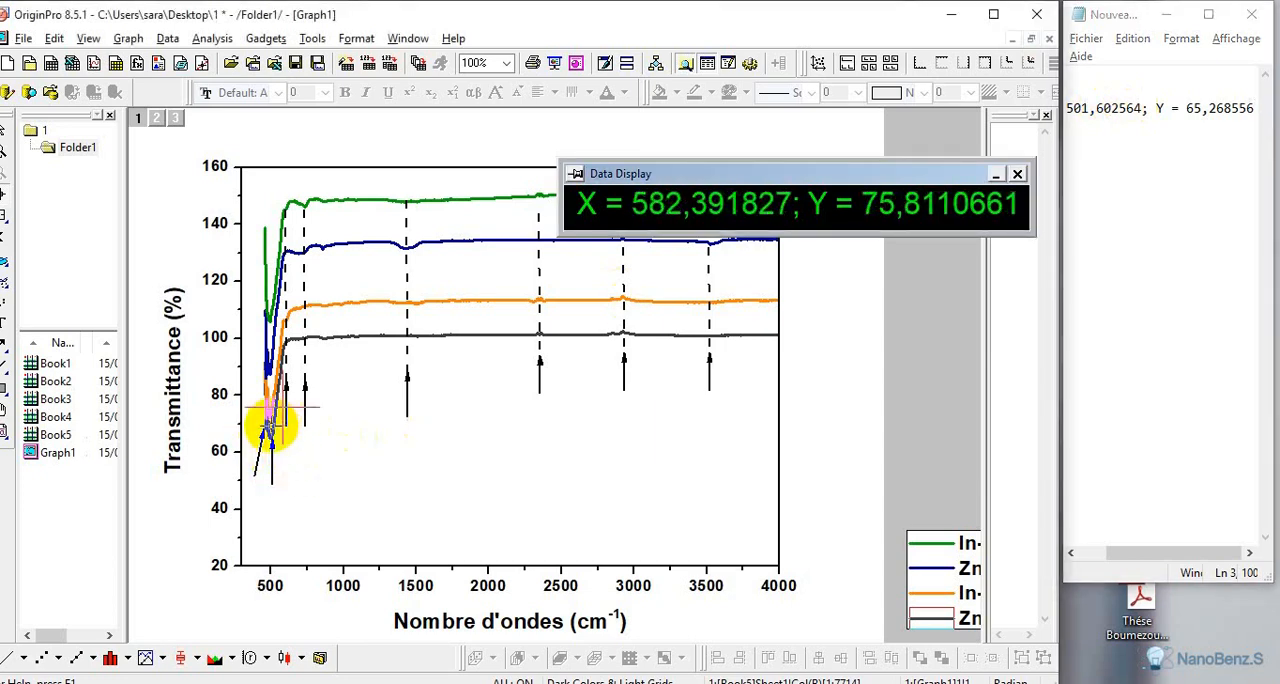
click(266, 428)
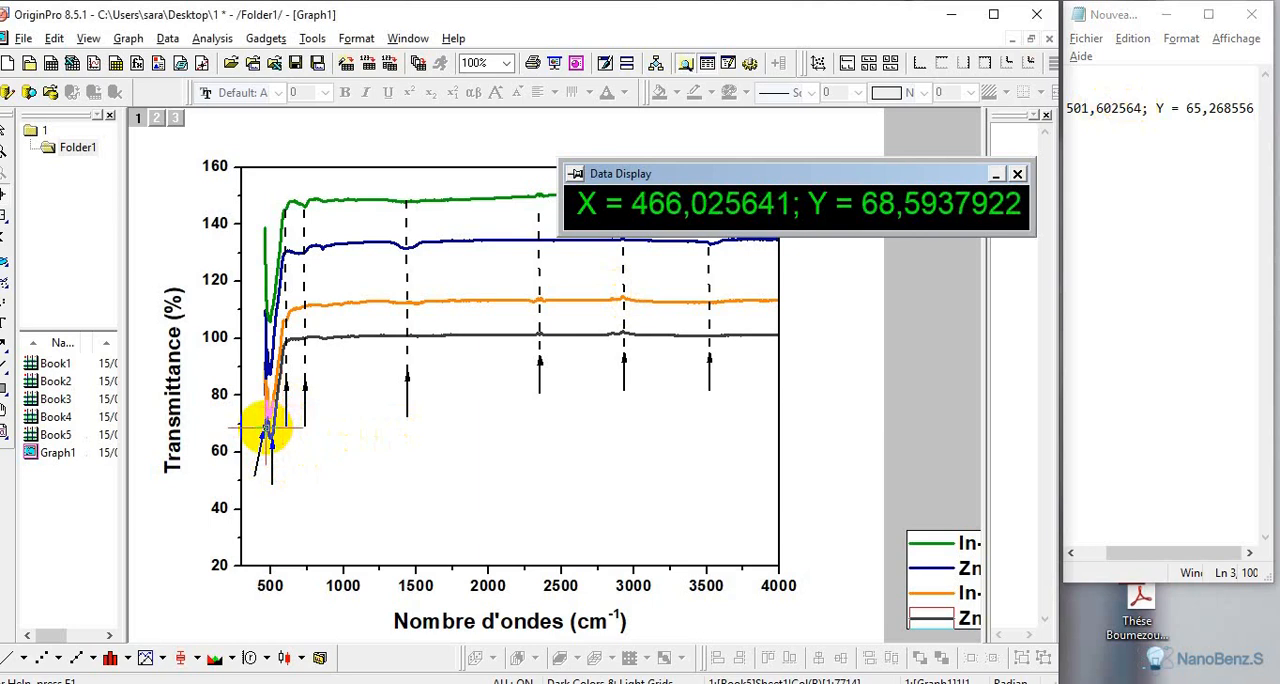
right_click(670, 207)
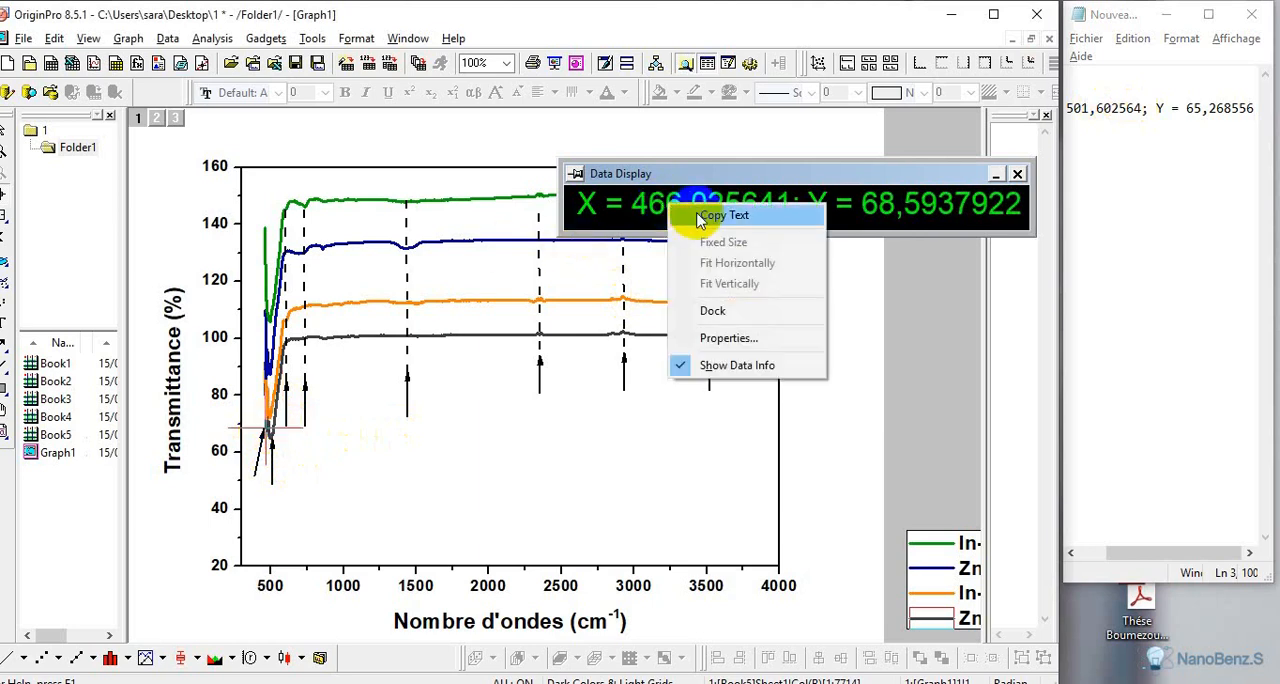
click(700, 217)
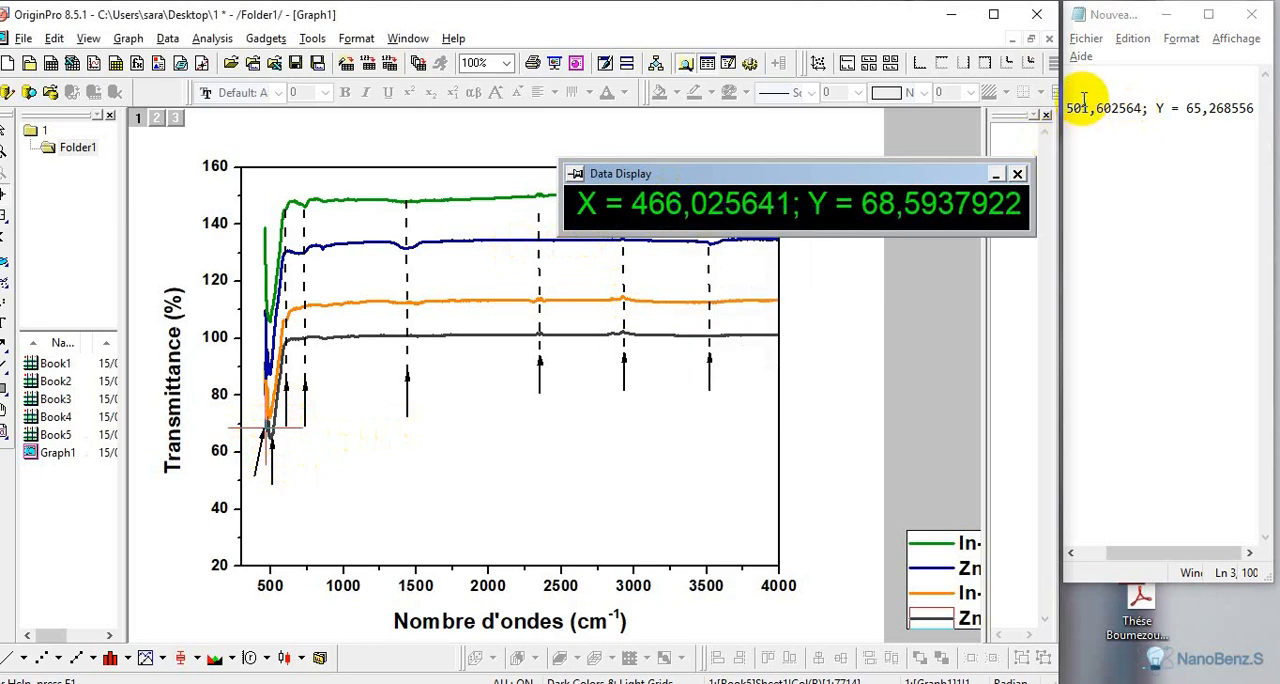
Paste the copied coordinates of the ZnO curve's start on the second line of the text document
click(1073, 92)
right_click(1078, 97)
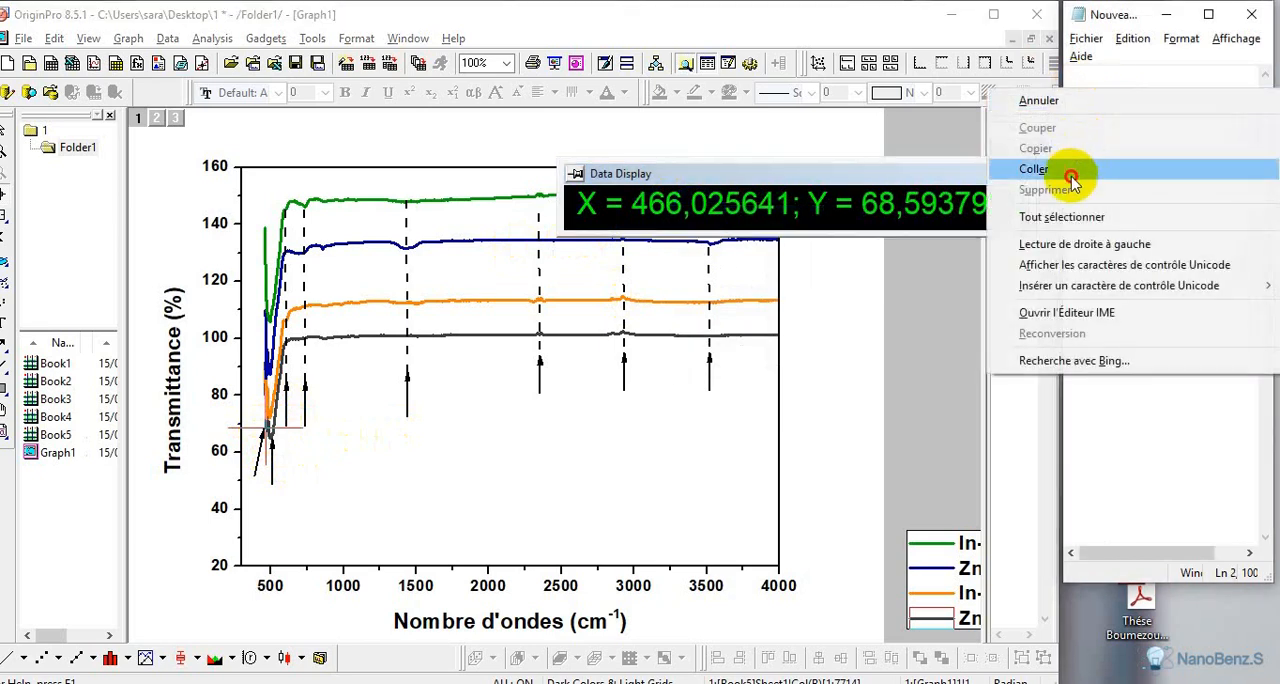
click(1098, 163)
click(1113, 175)
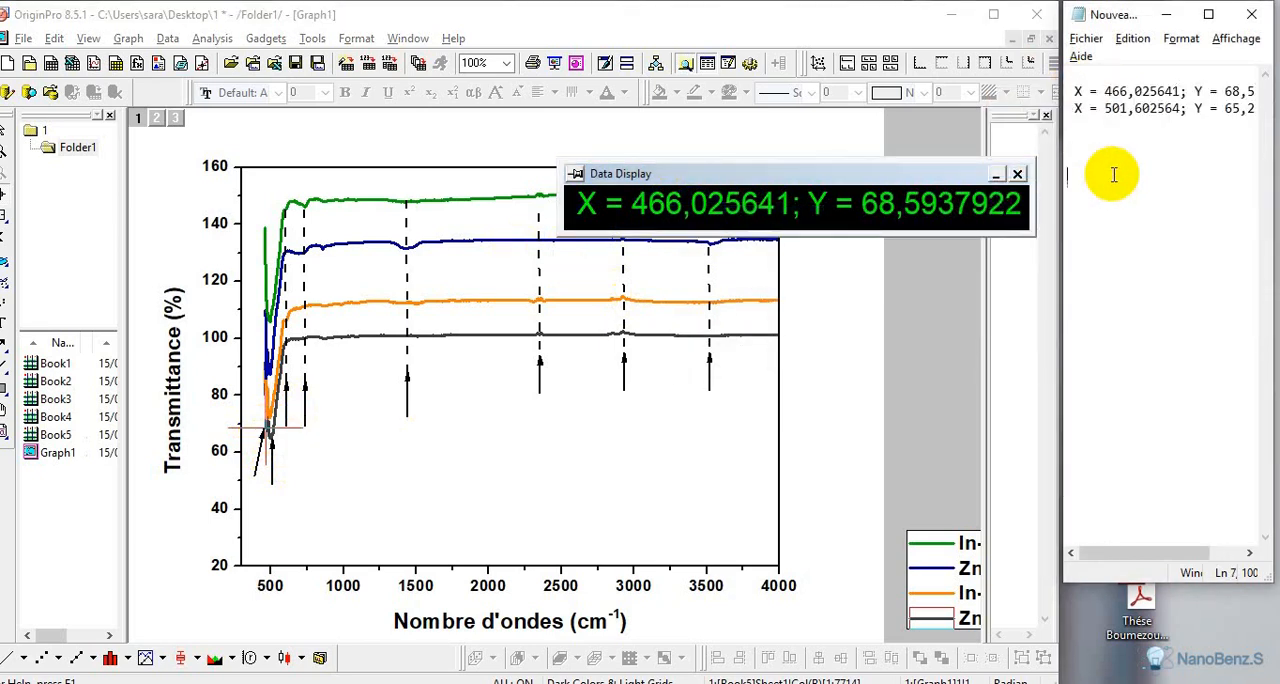
Place the cross-hair on the first dashed line at about 602 cm⁻¹, and copy its coordinates to the text document's fourth line
click(285, 321)
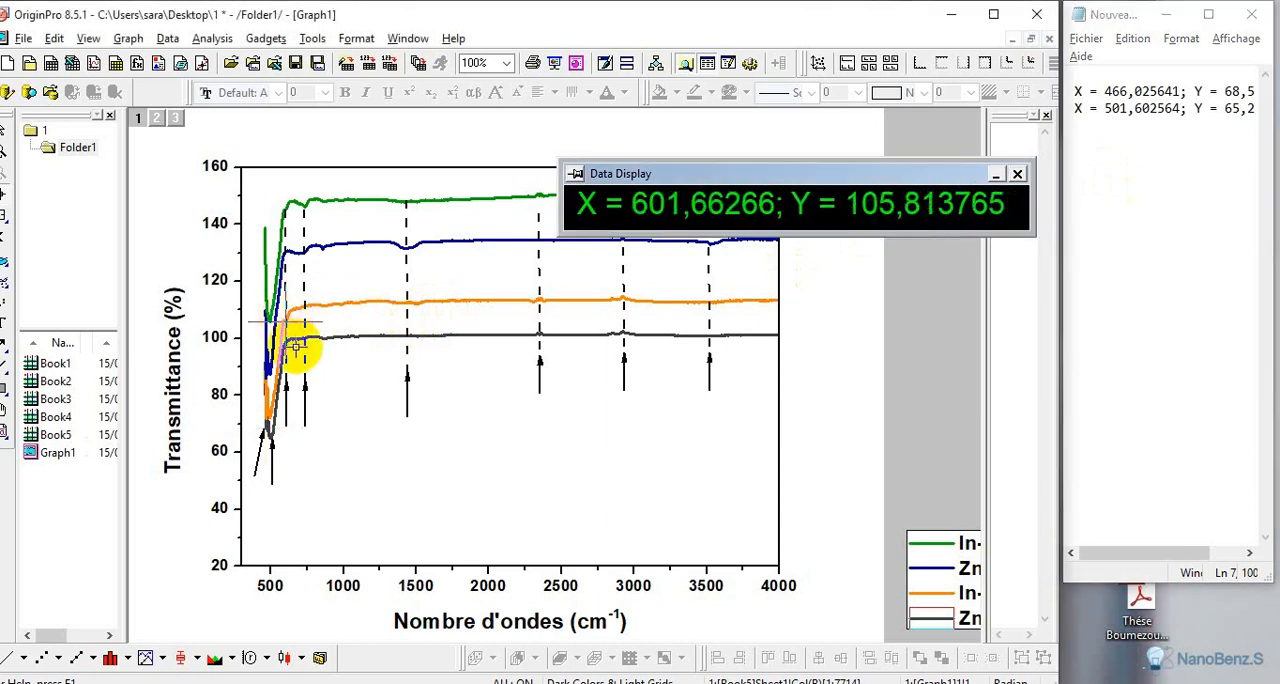
right_click(684, 214)
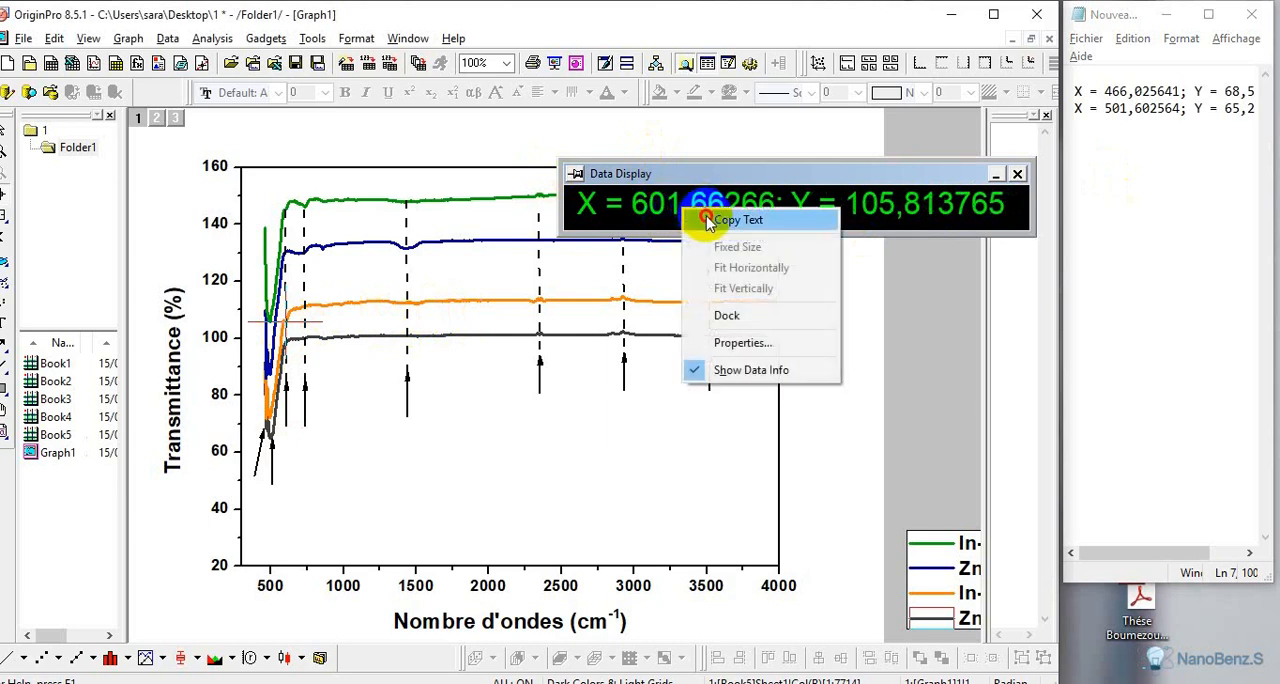
click(668, 220)
click(1078, 122)
right_click(1082, 124)
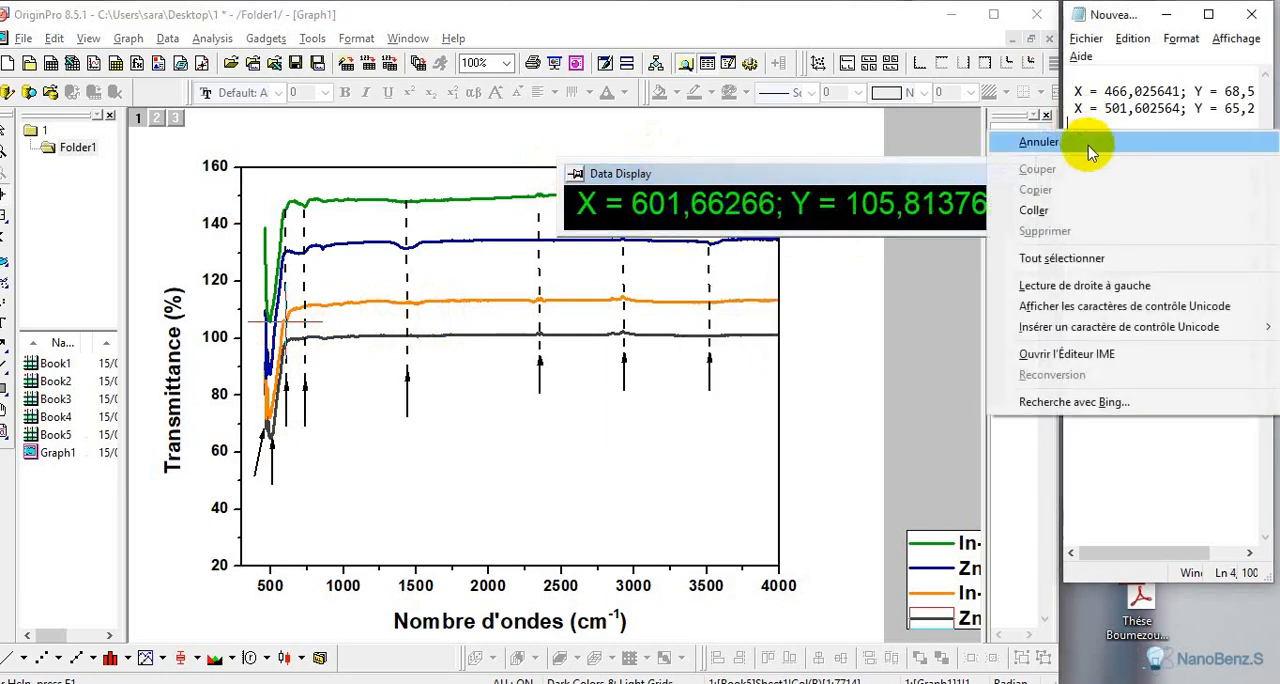
click(1062, 214)
click(1064, 211)
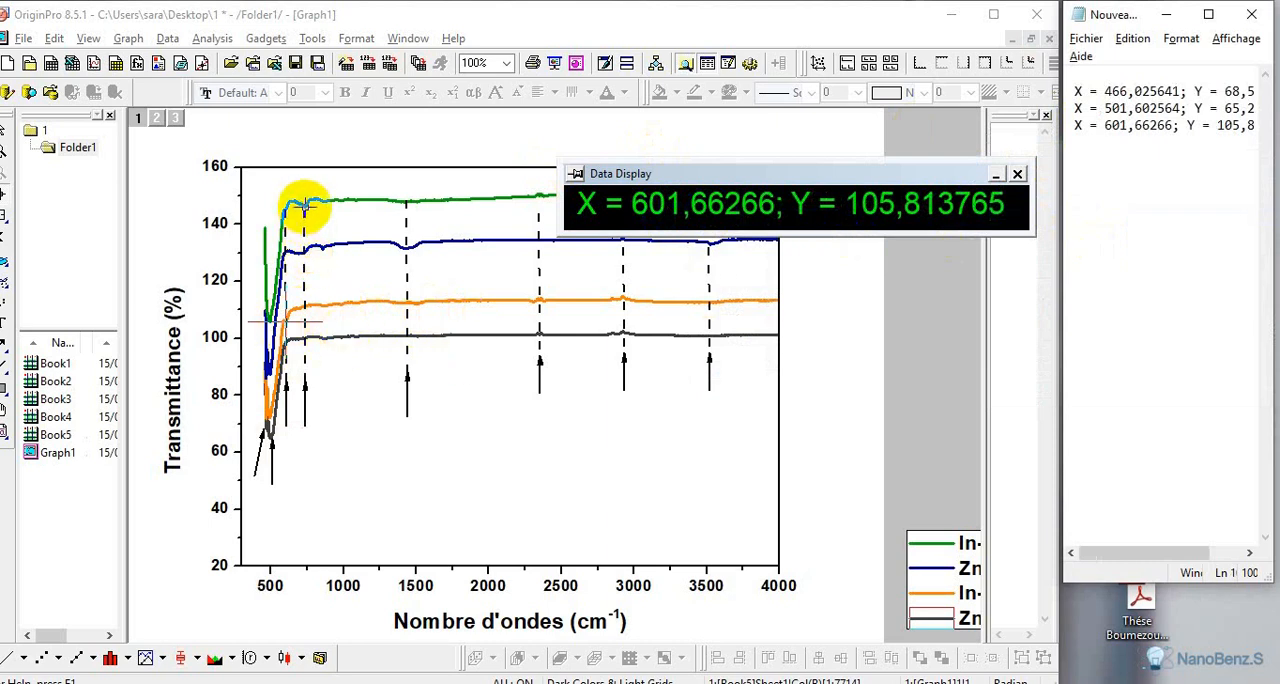
Place the cross-hair on the In-ZnO-CdO curve's dip at the second dashed line, and copy its coordinates to the text document's fifth line
click(305, 207)
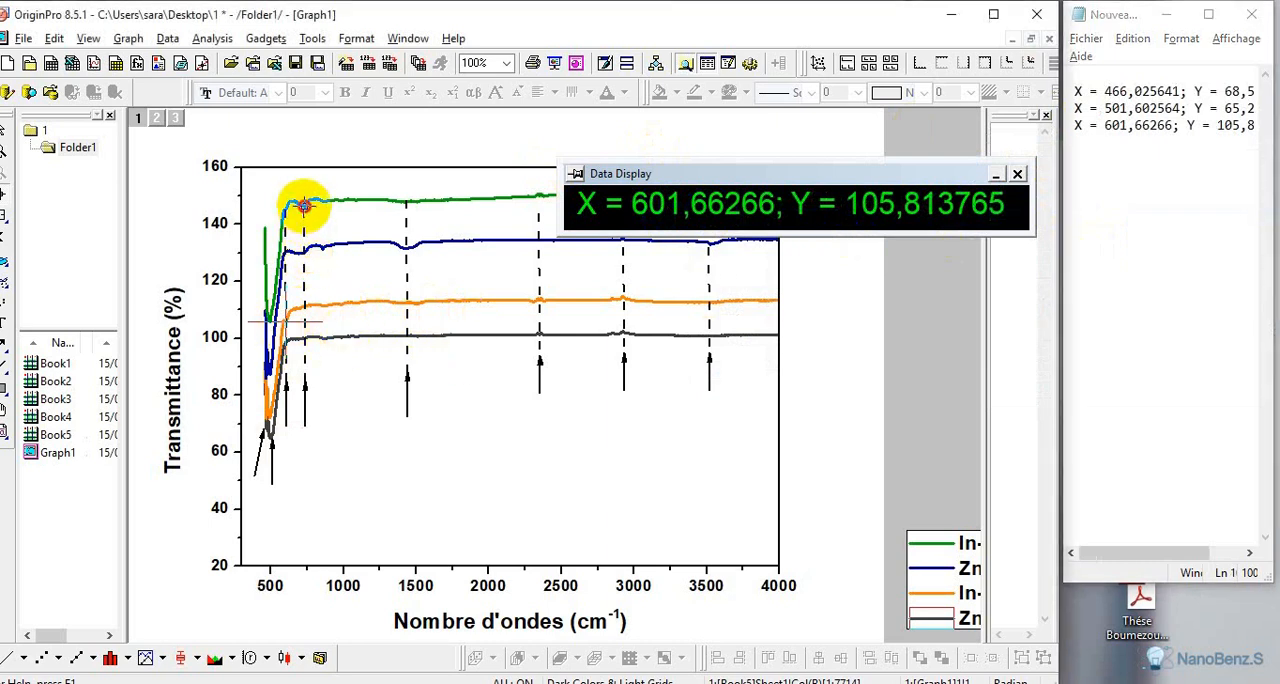
right_click(662, 214)
click(712, 219)
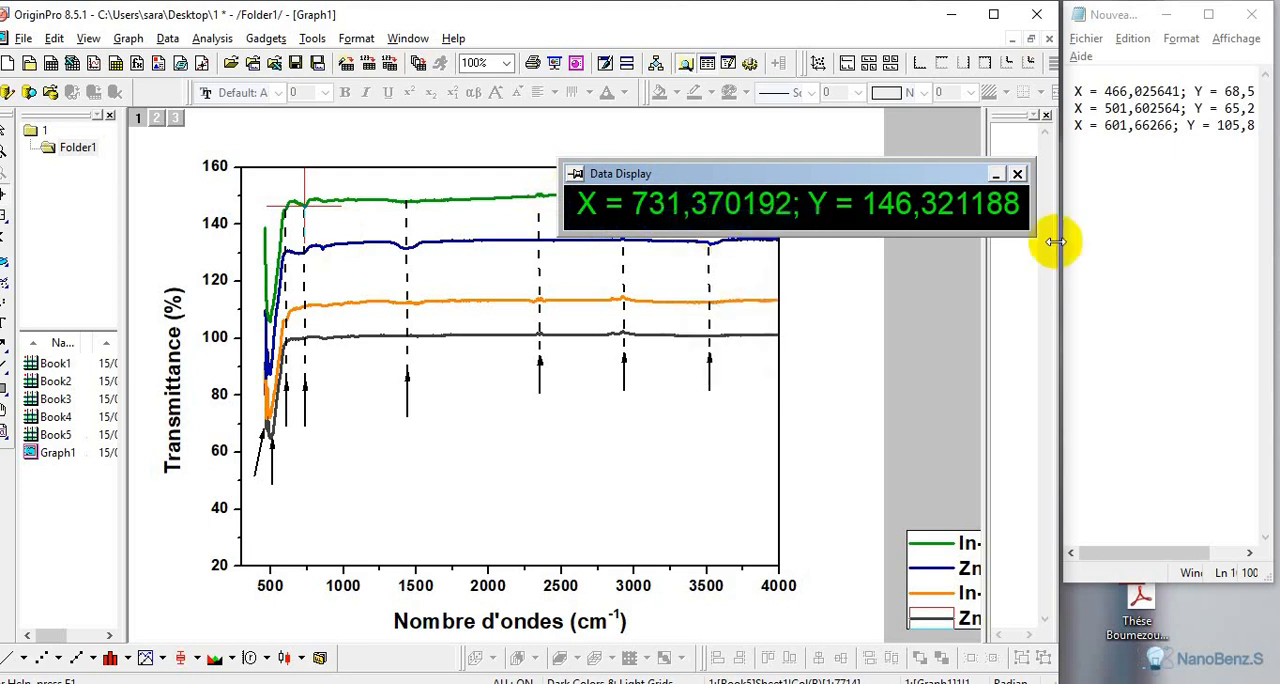
click(1085, 156)
right_click(1083, 149)
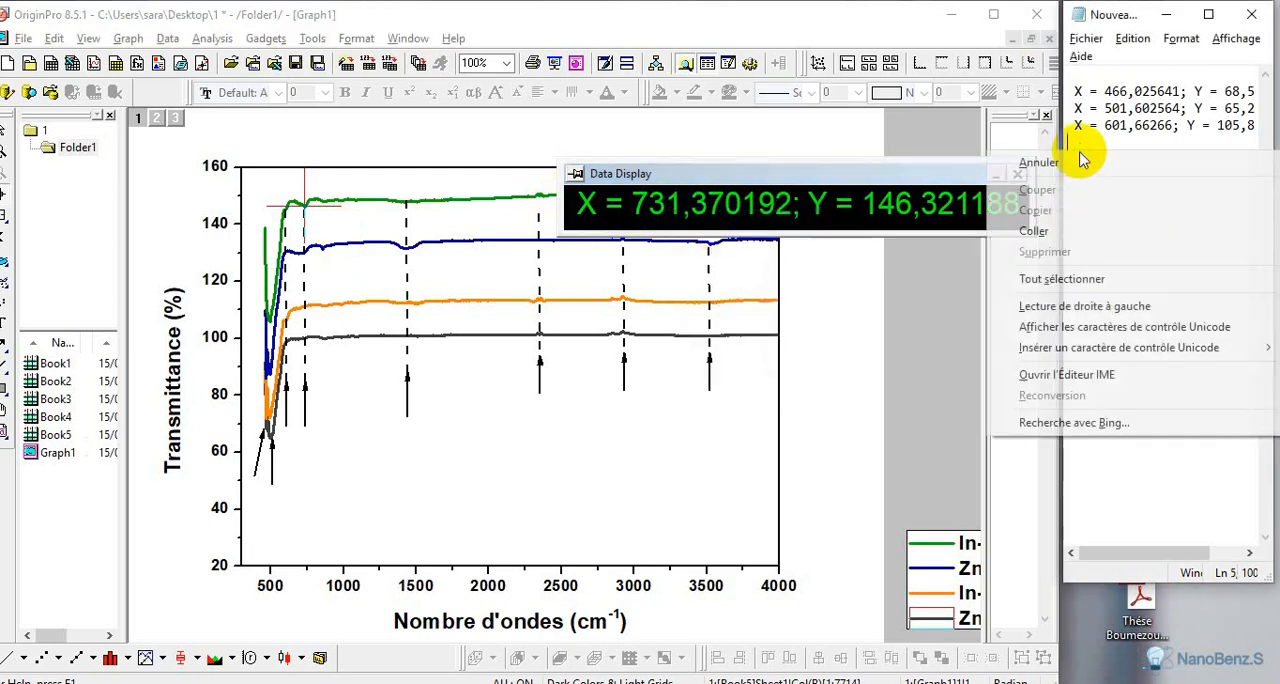
click(1060, 231)
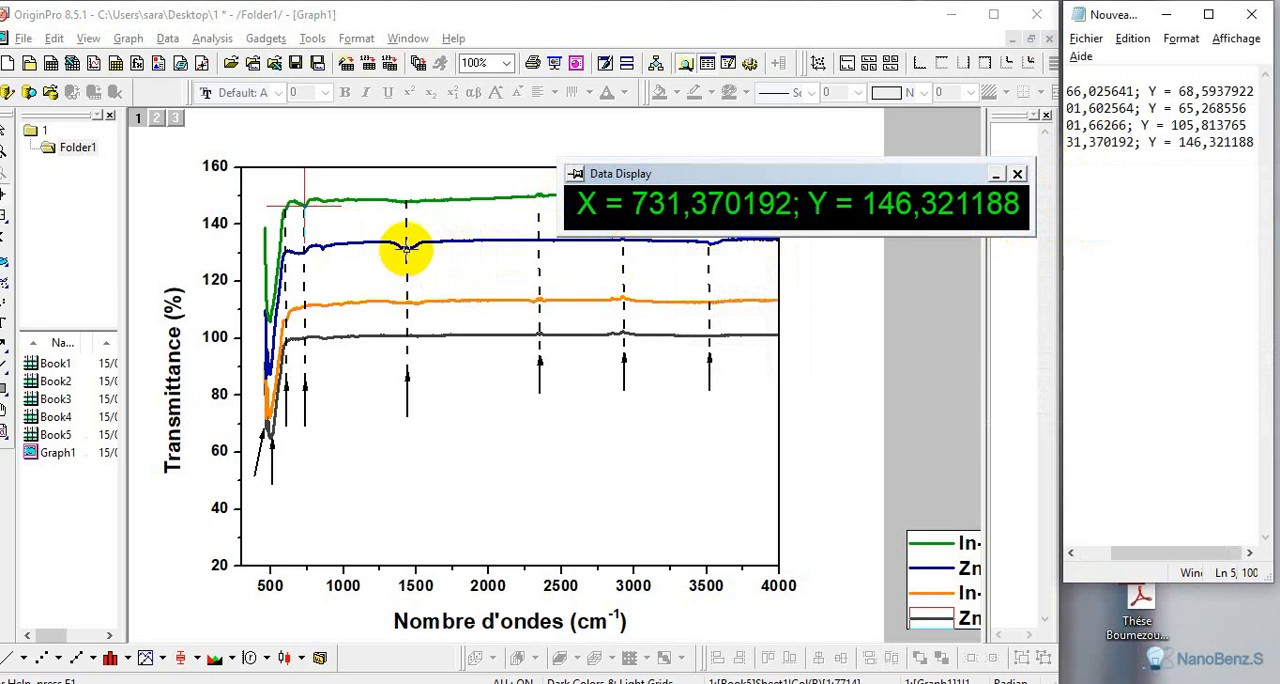
Record the coordinates of the ZnO-CdO dip at the third dashed line in the text document, removing the blank line above the entry
click(406, 250)
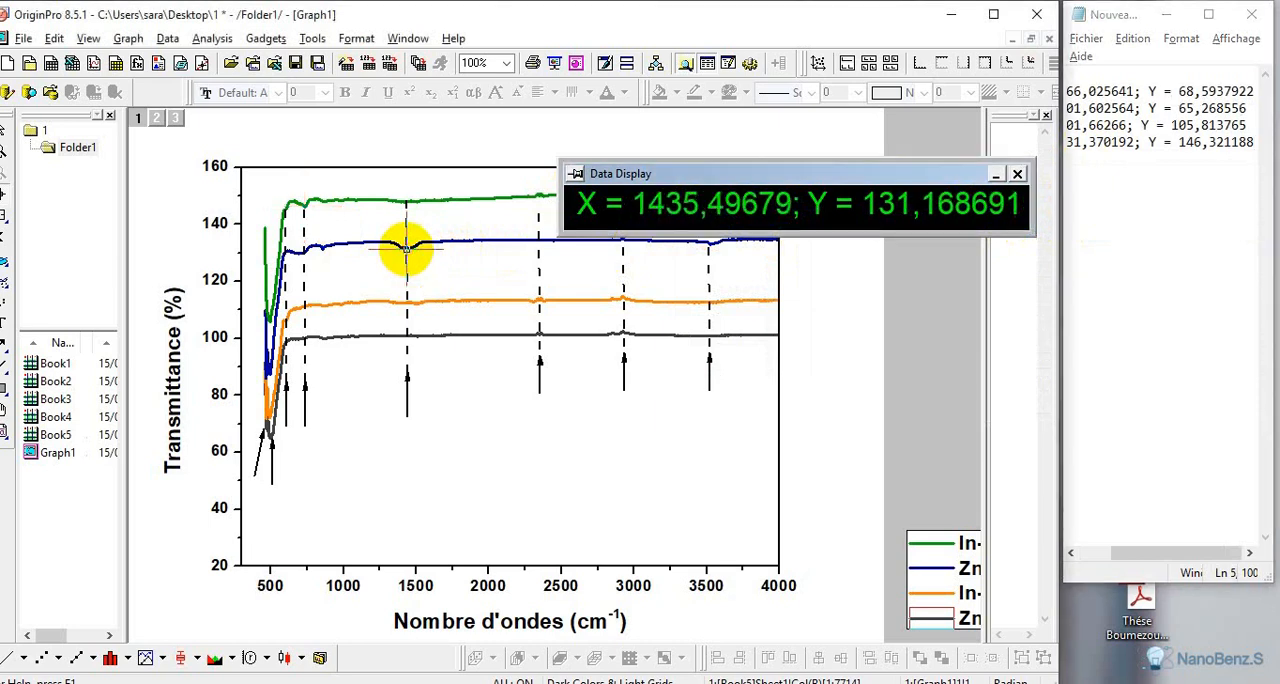
right_click(731, 203)
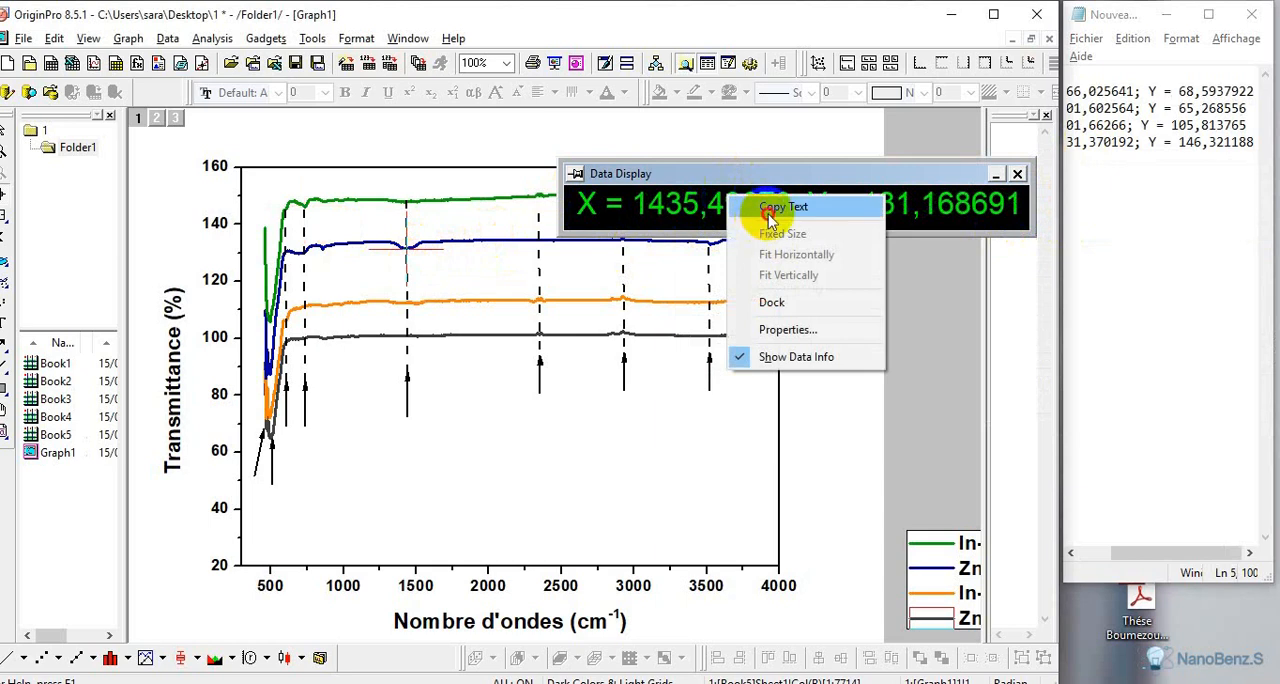
click(770, 212)
click(1091, 177)
right_click(1091, 177)
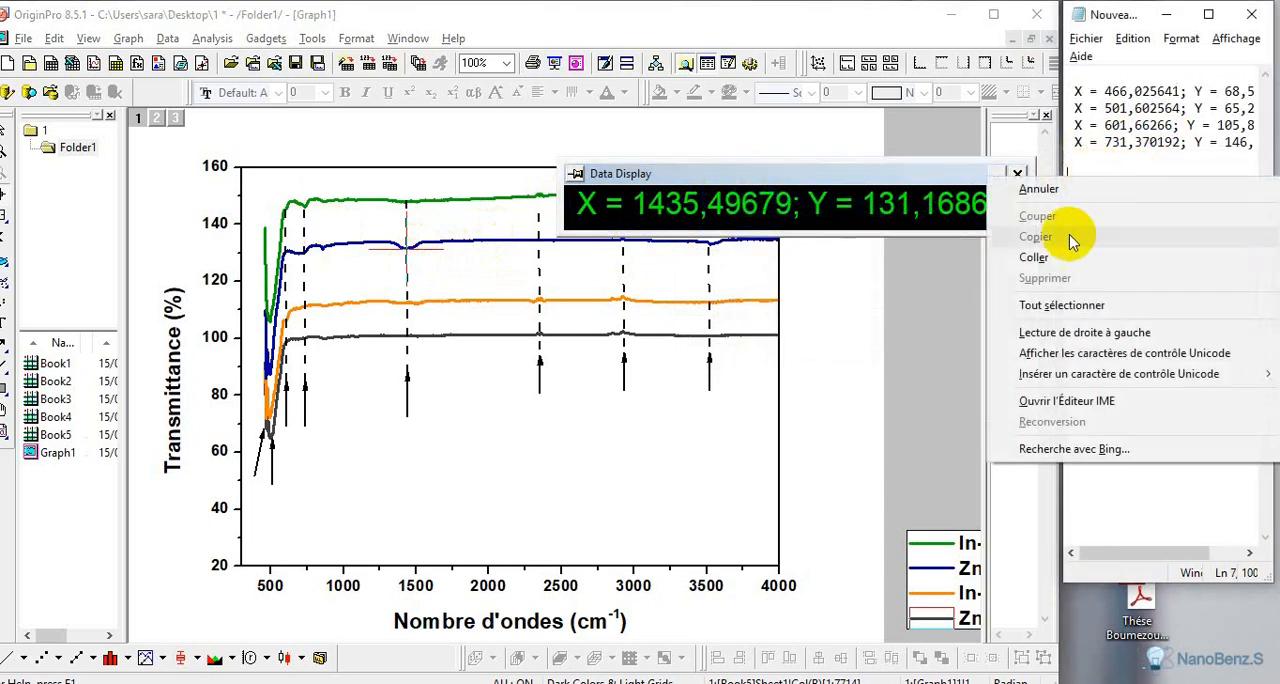
click(1057, 257)
click(1108, 155)
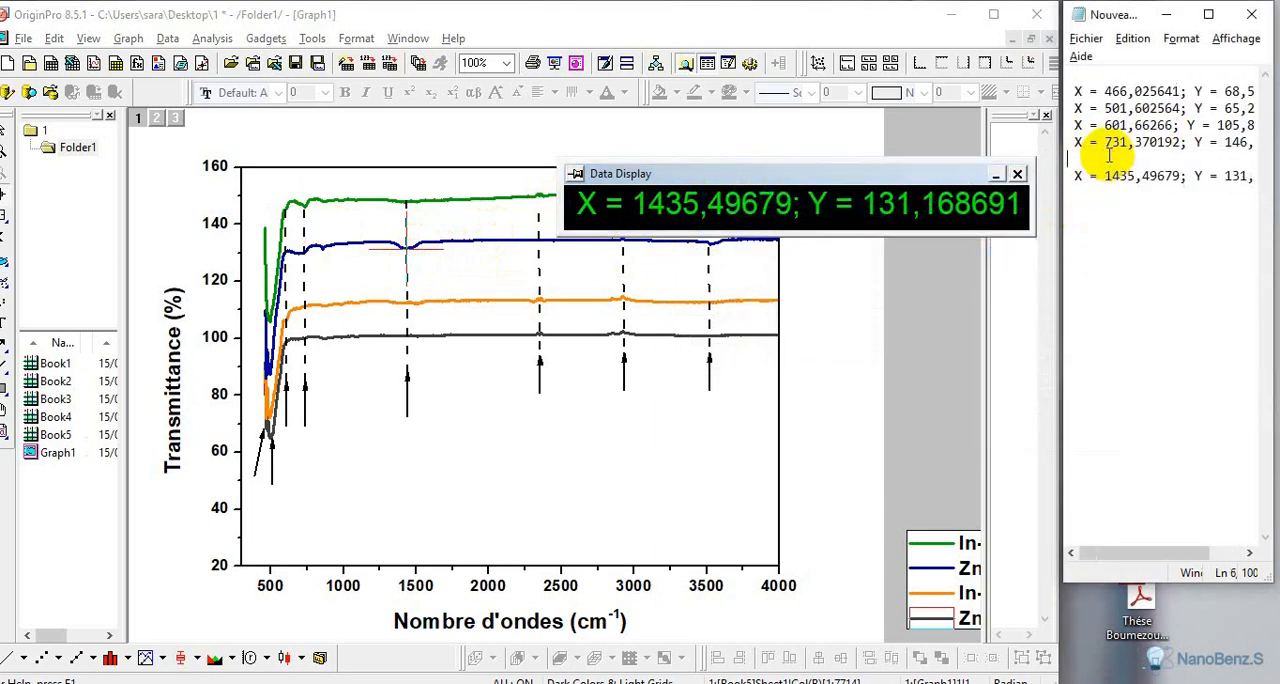
key(Delete)
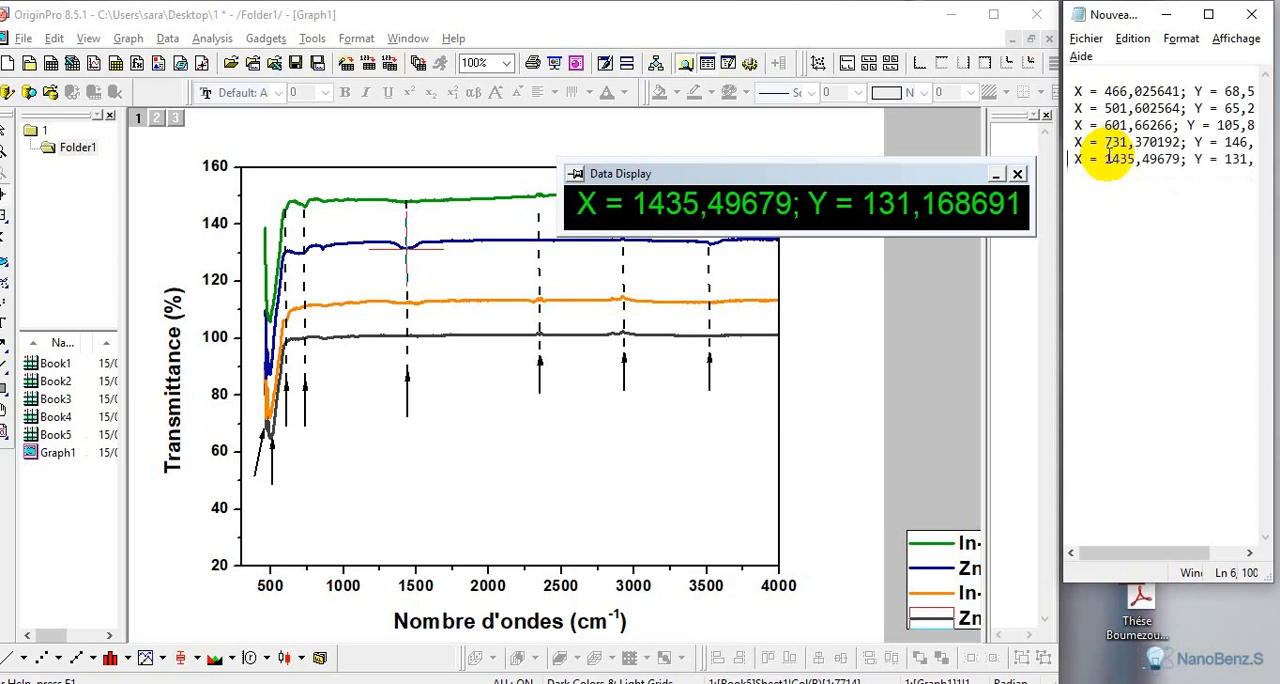
Place the cross-hair on the In-ZnO peak at the fourth dashed line, and copy its coordinates to the text document's seventh line
click(539, 299)
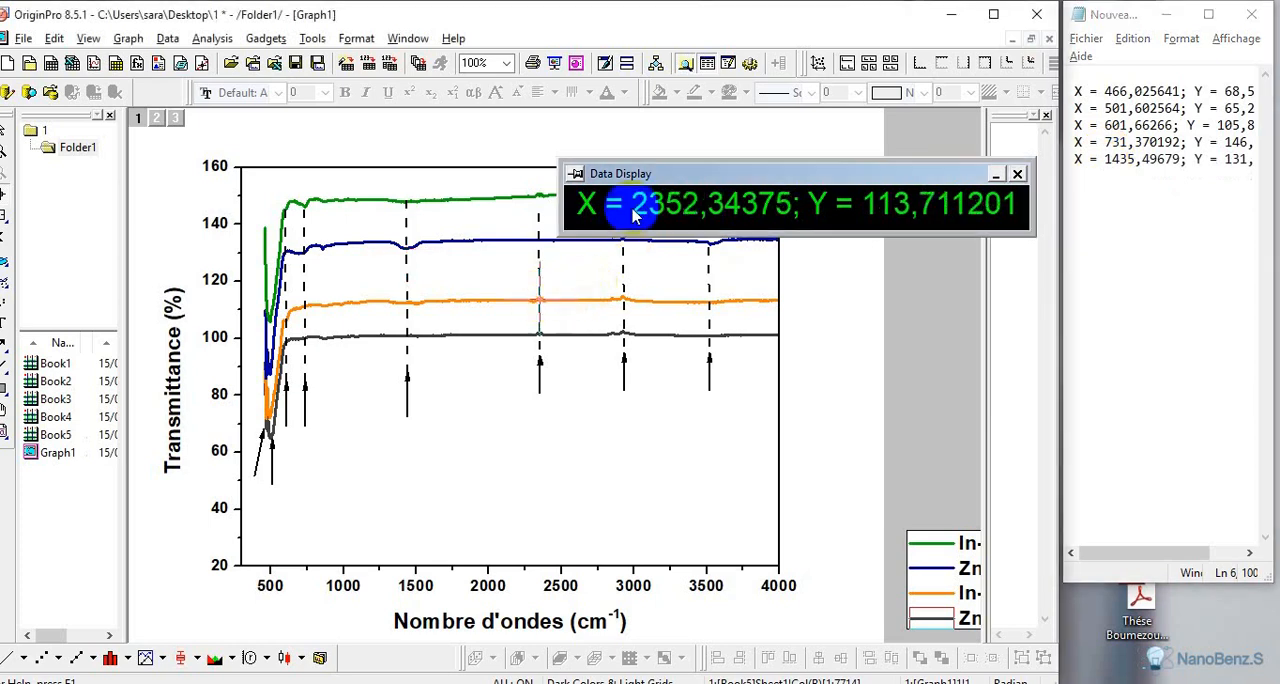
right_click(676, 198)
click(728, 204)
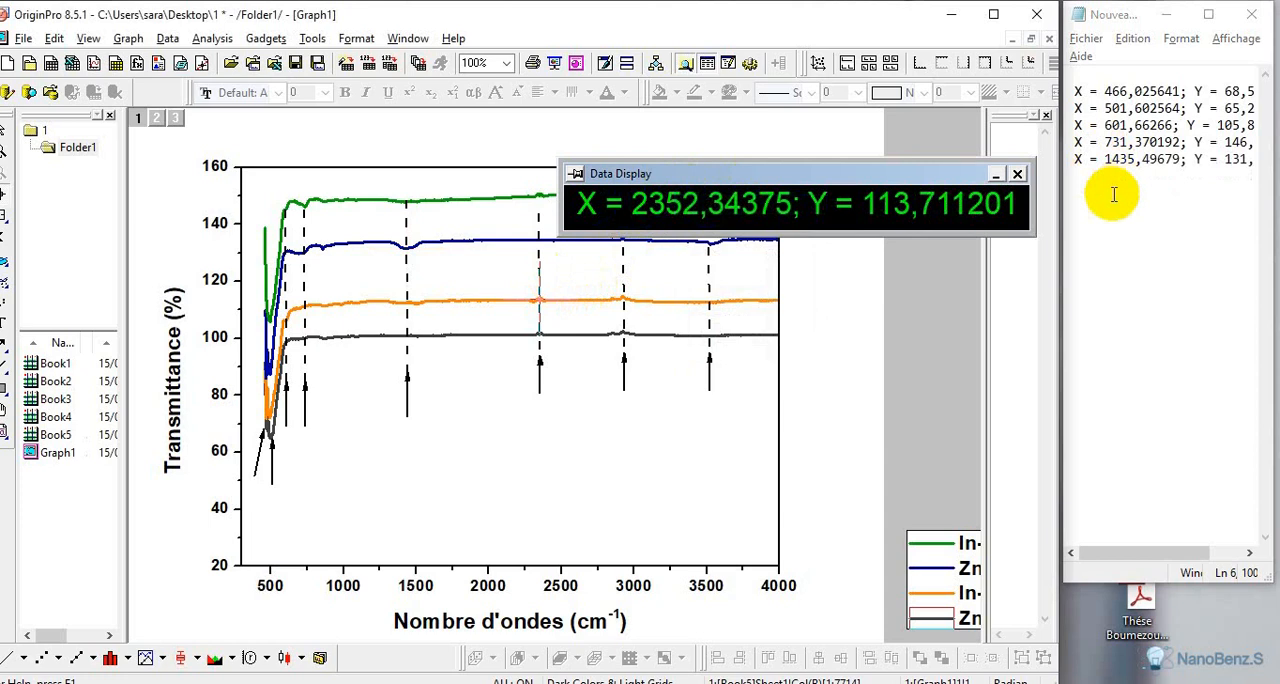
click(1082, 190)
right_click(1080, 193)
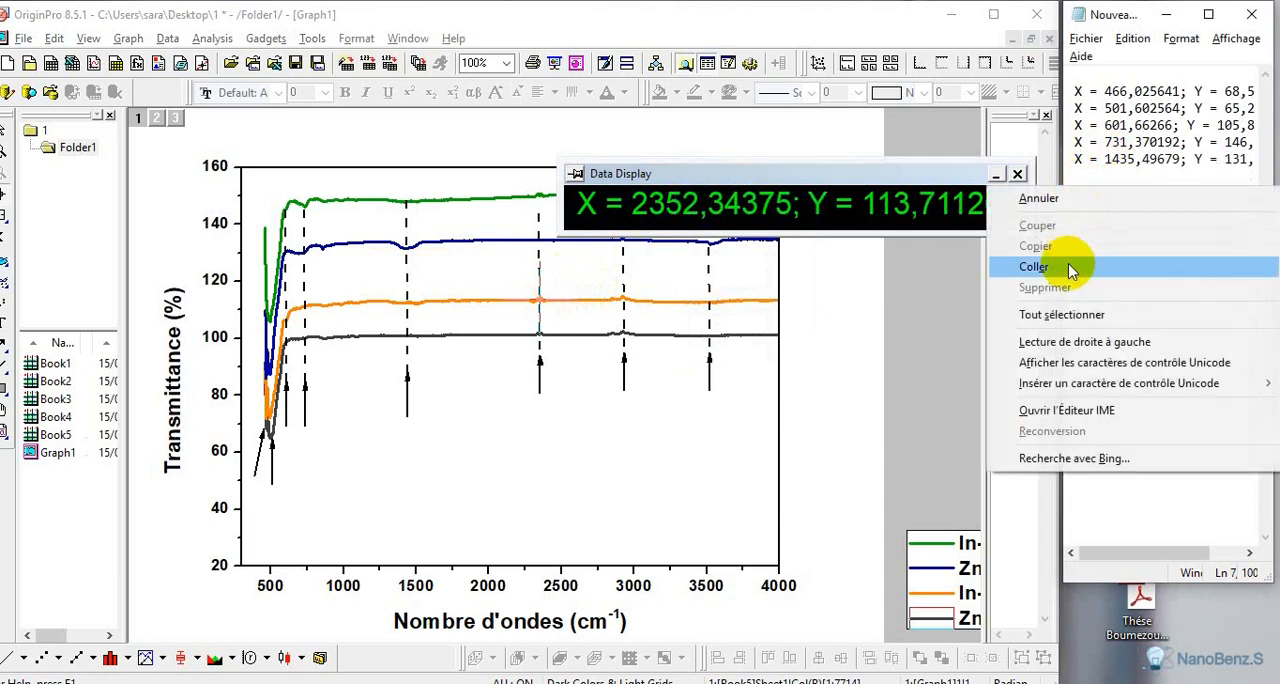
click(1071, 266)
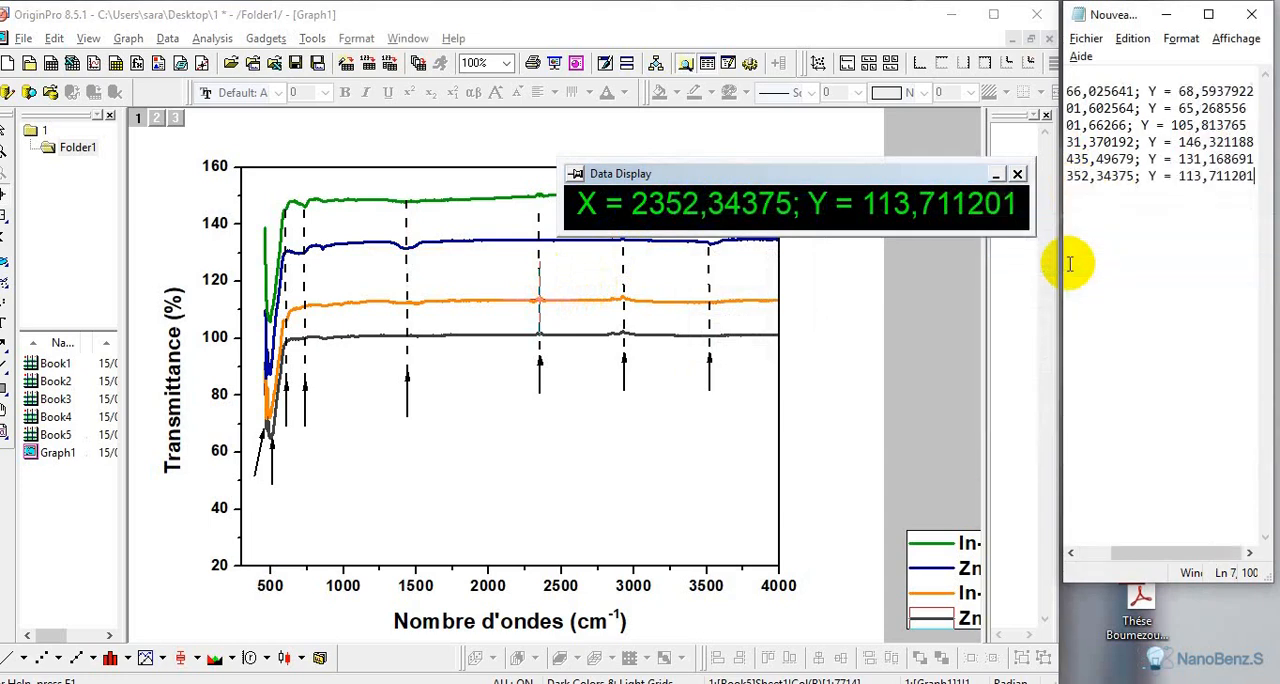
Probe the ZnO and In-ZnO curves around the fifth dashed line, leaving the cross-hair on the ZnO curve at about 2896 cm⁻¹
click(623, 333)
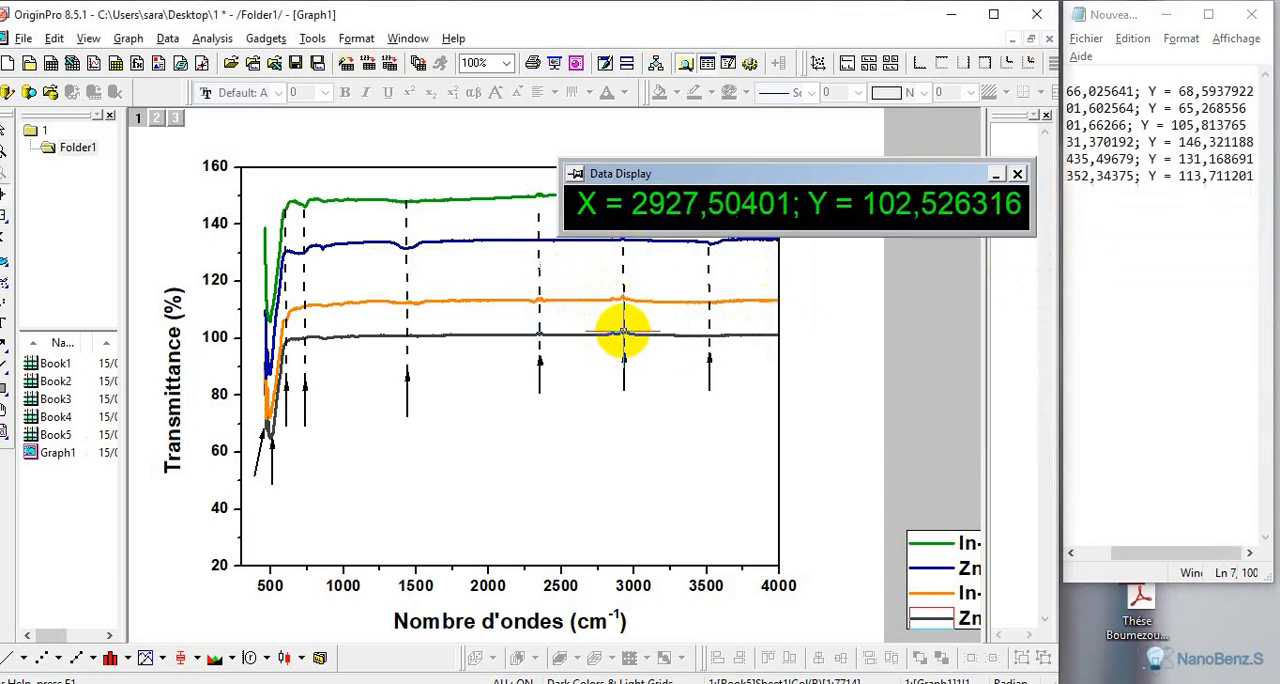
click(621, 342)
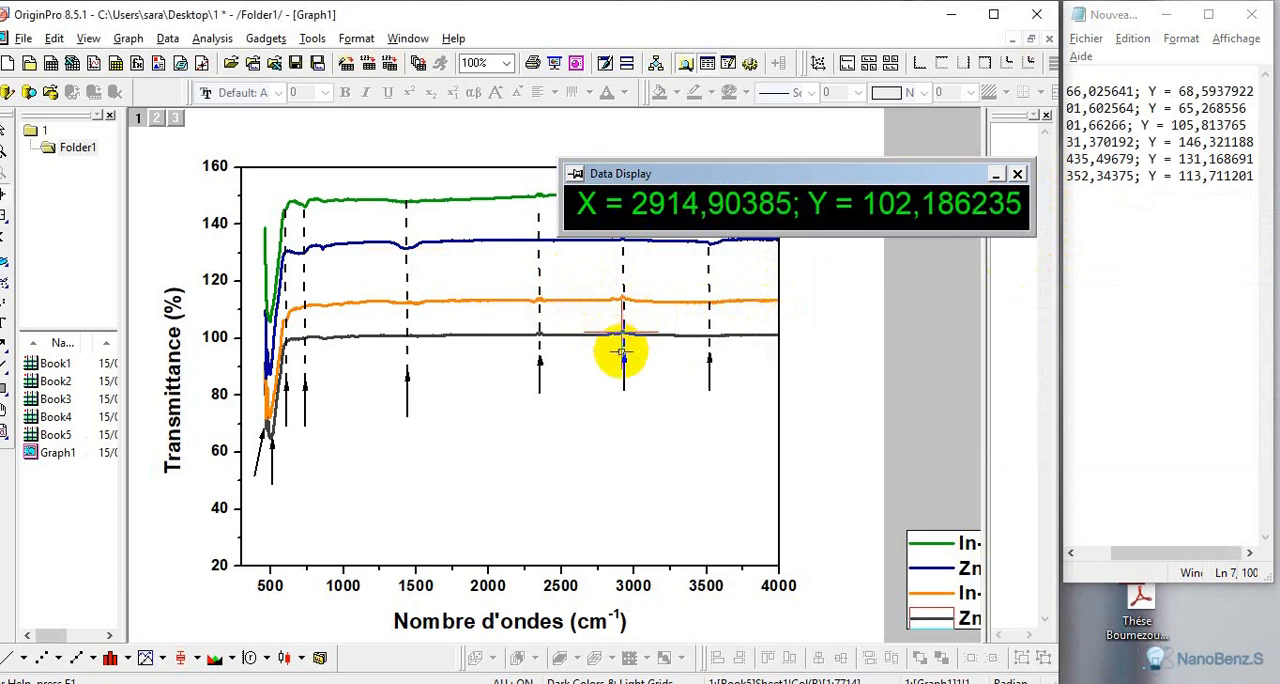
click(621, 298)
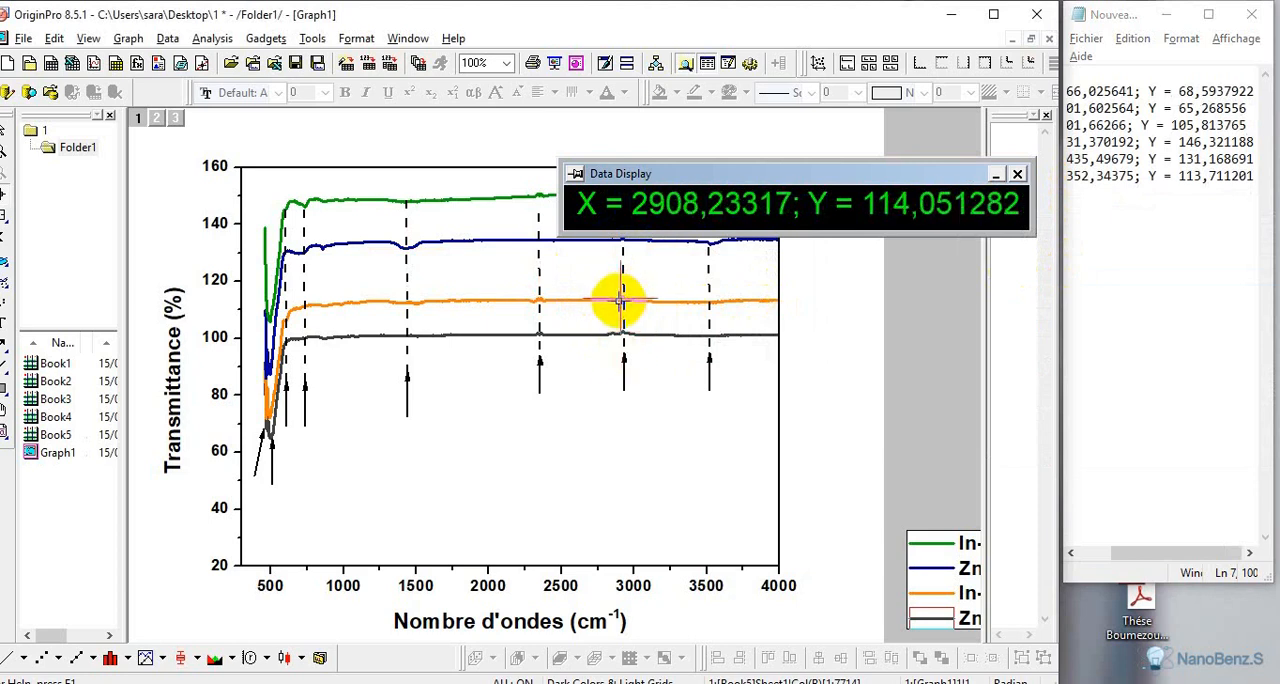
click(619, 301)
click(620, 298)
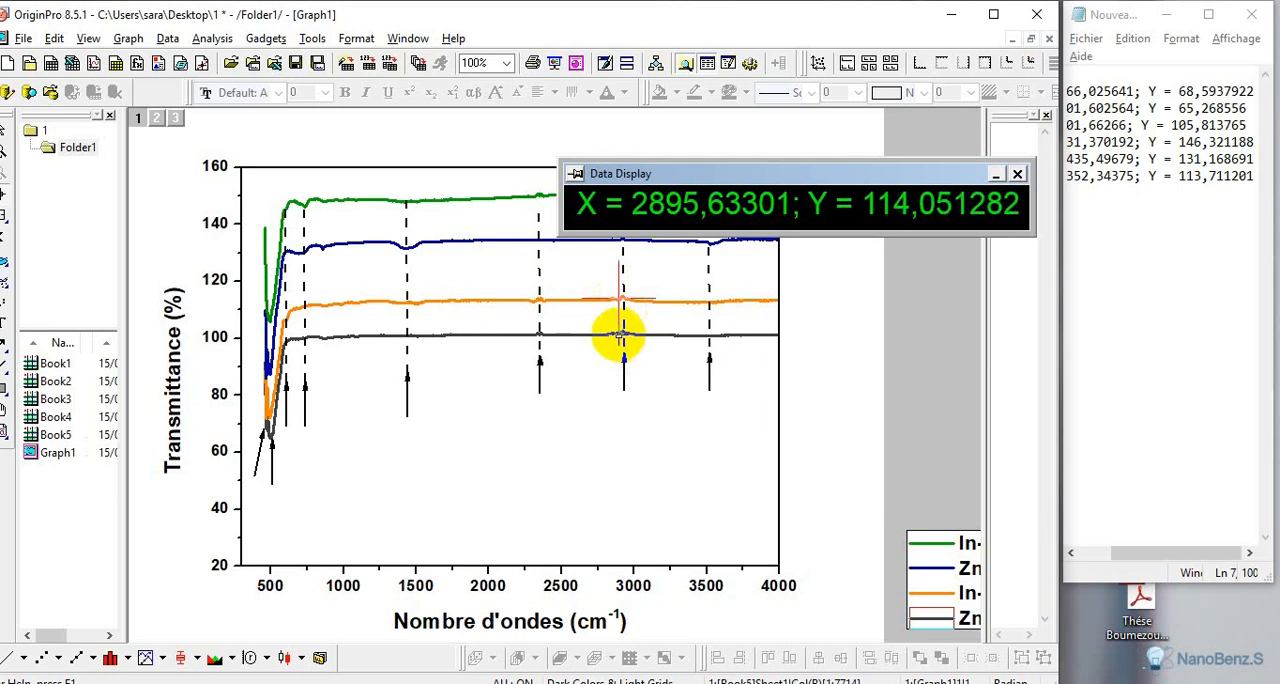
click(620, 335)
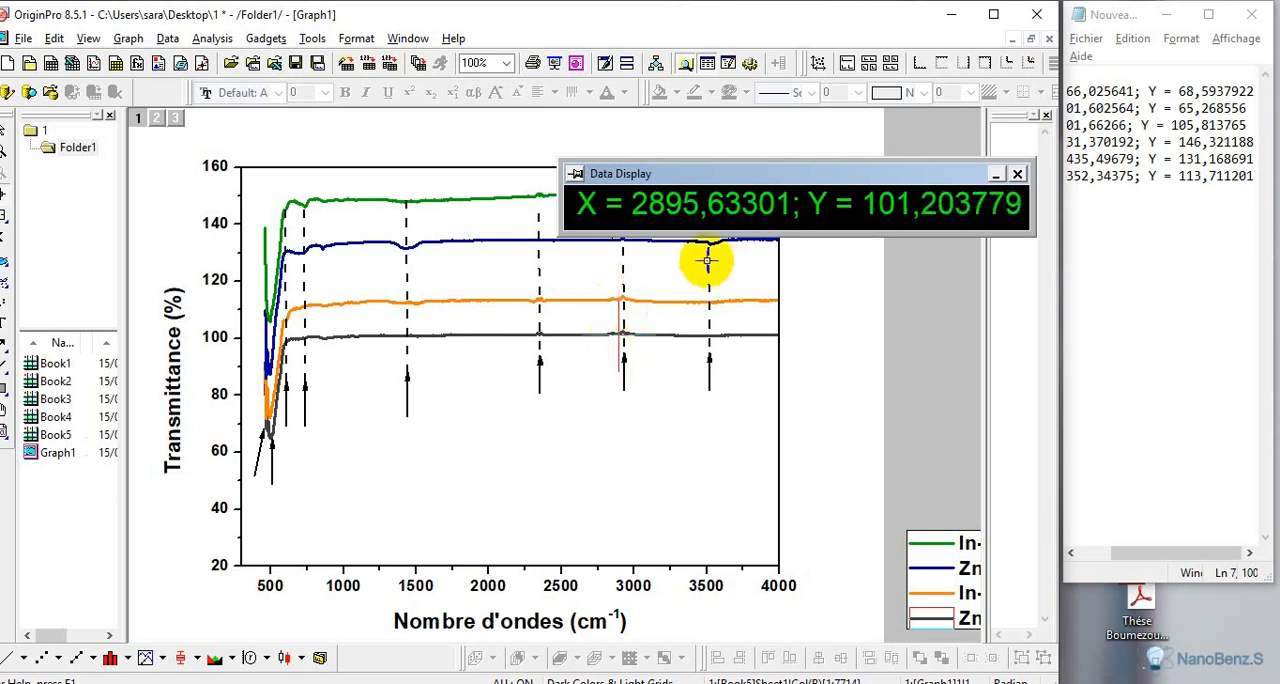
Copy the ZnO point's coordinates from the data display and paste them on the text document's eighth line
right_click(688, 211)
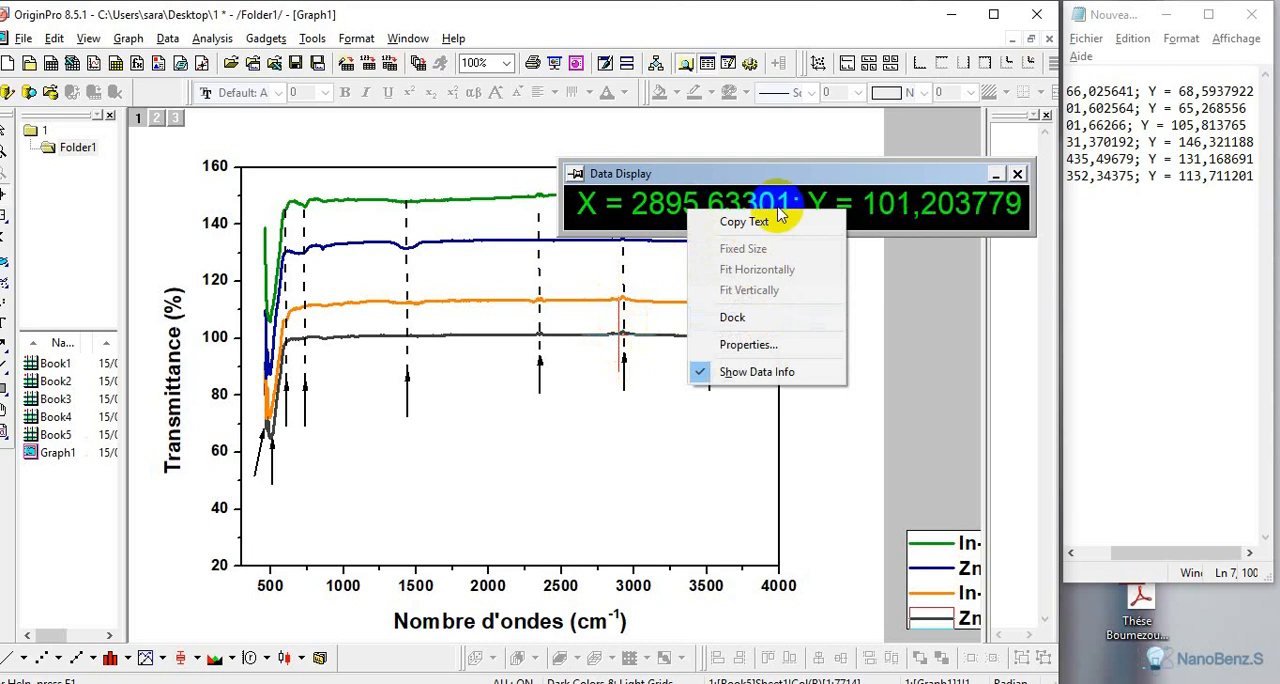
click(745, 221)
click(1092, 212)
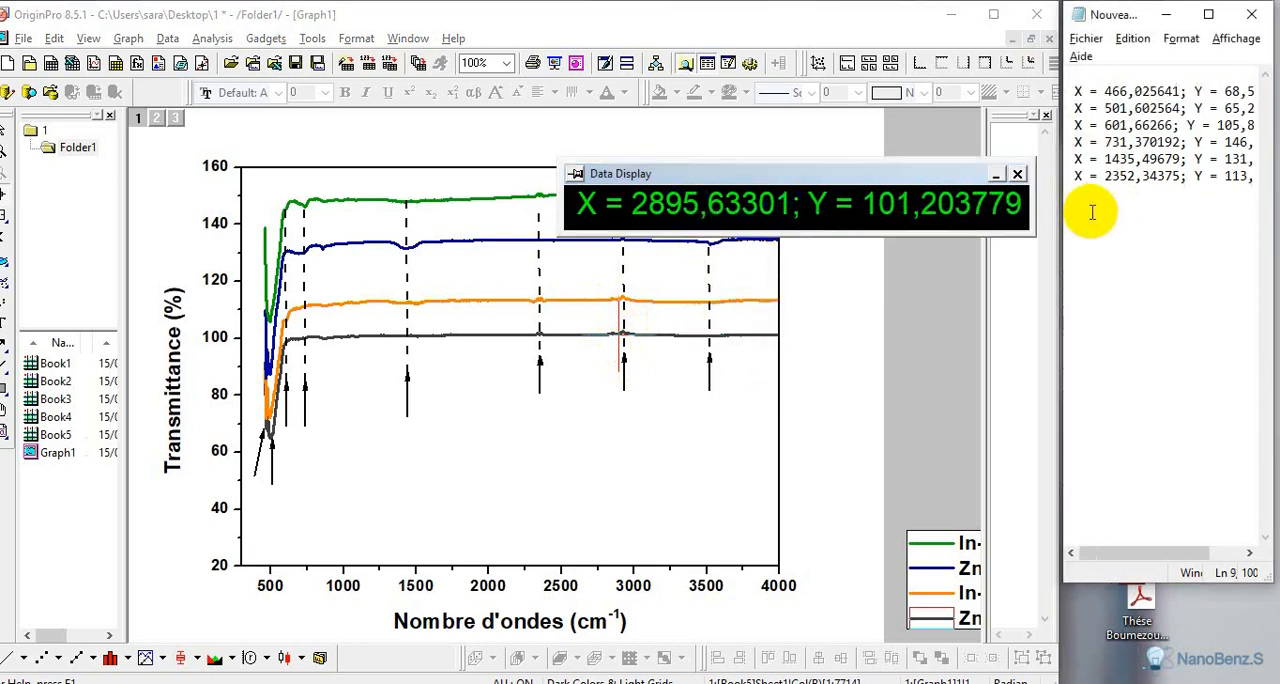
right_click(1087, 200)
click(1020, 282)
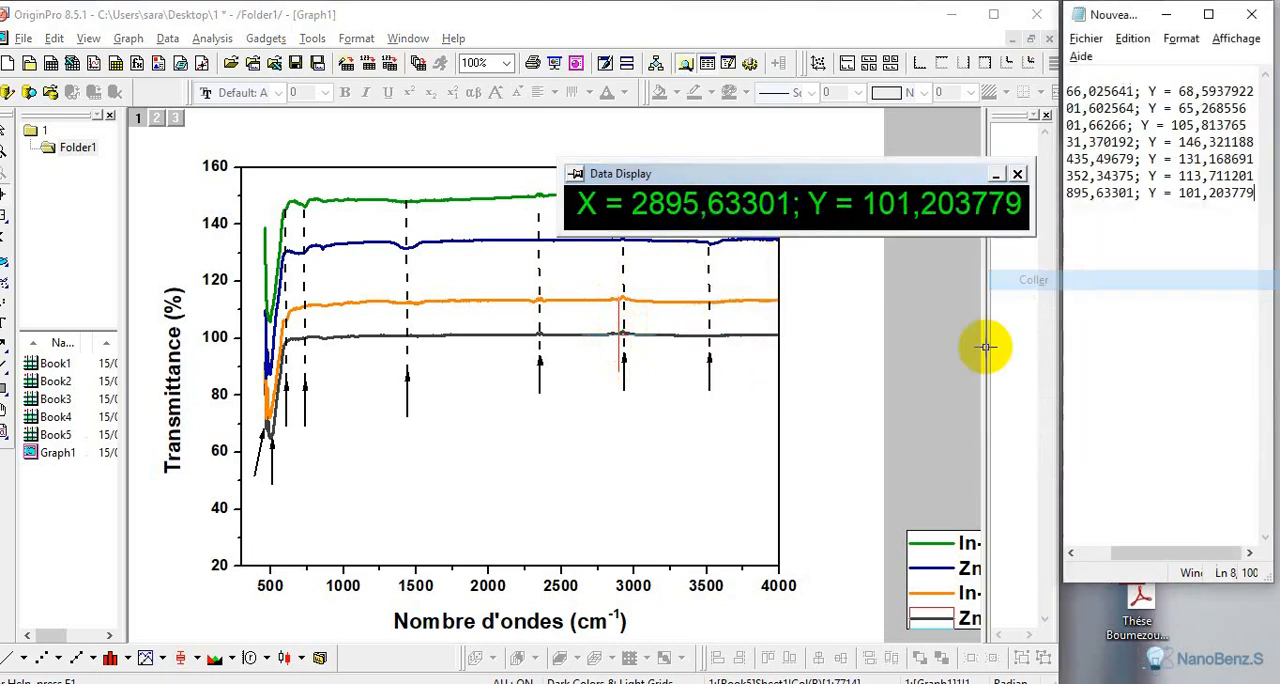
Move the data display off the last band, then record the ZnO-CdO dip's coordinates there on the text document's ninth line, leaving no blank line above
click(721, 243)
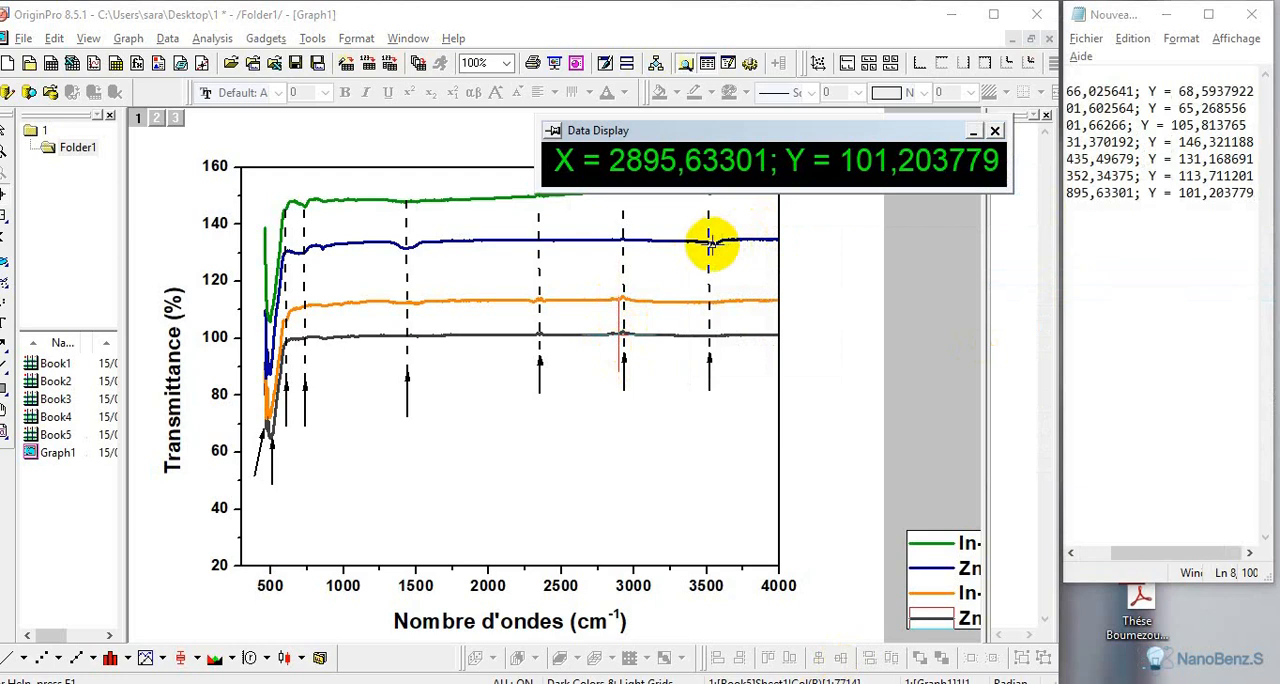
click(709, 244)
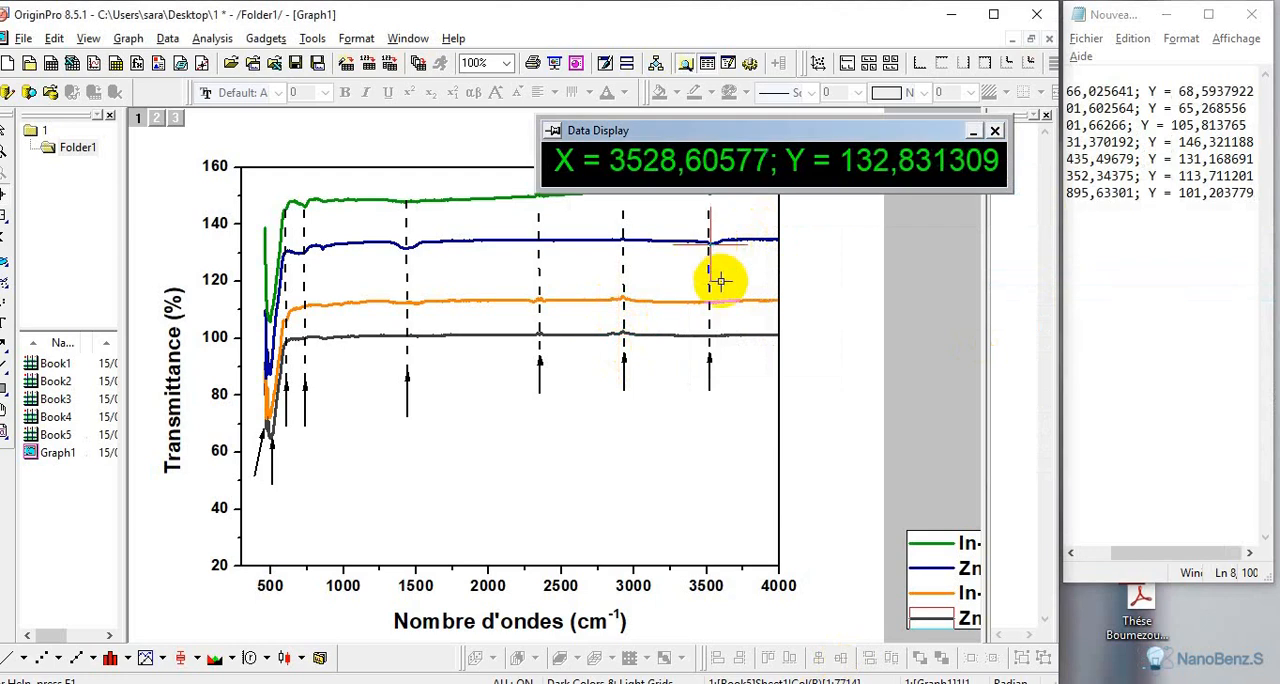
right_click(685, 178)
click(710, 181)
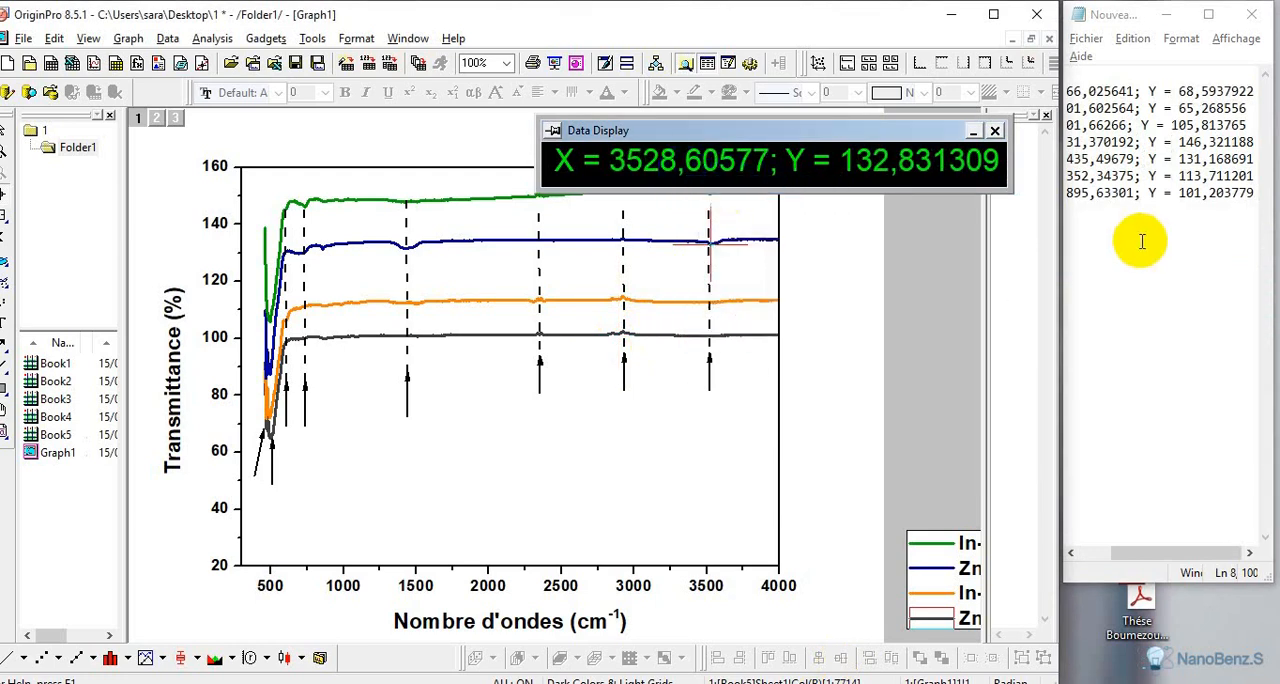
click(1086, 222)
right_click(1086, 228)
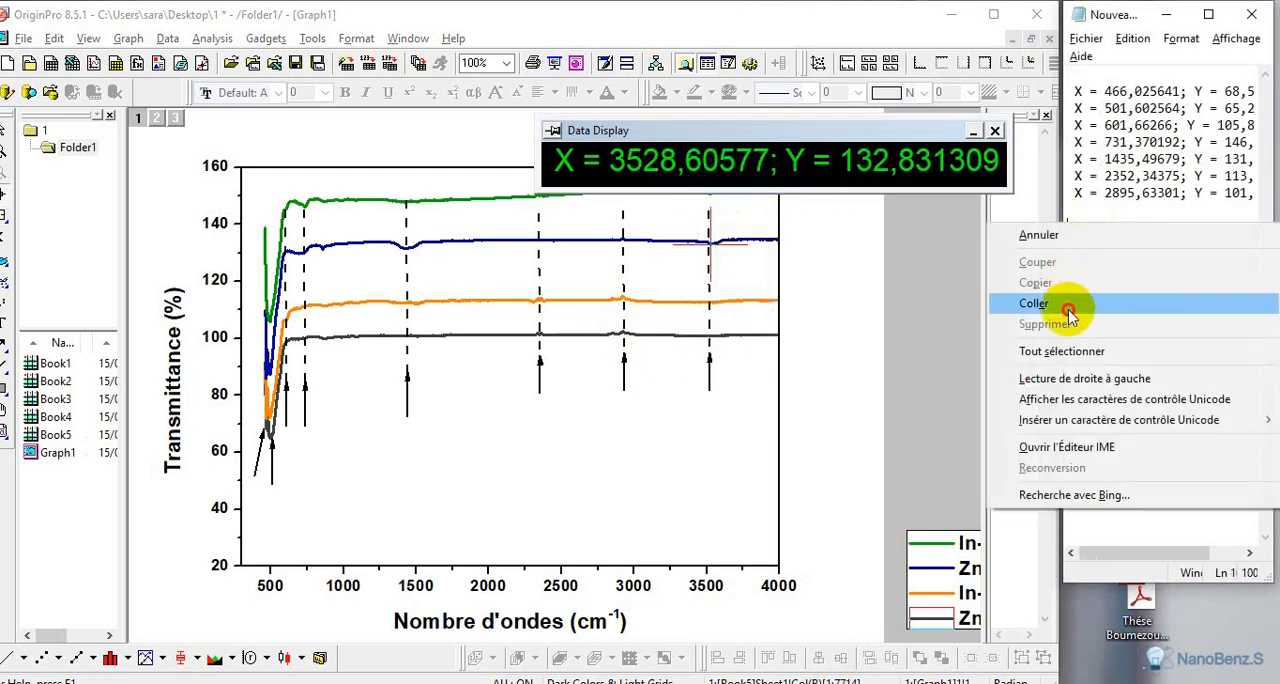
click(1100, 303)
key(BackSpace)
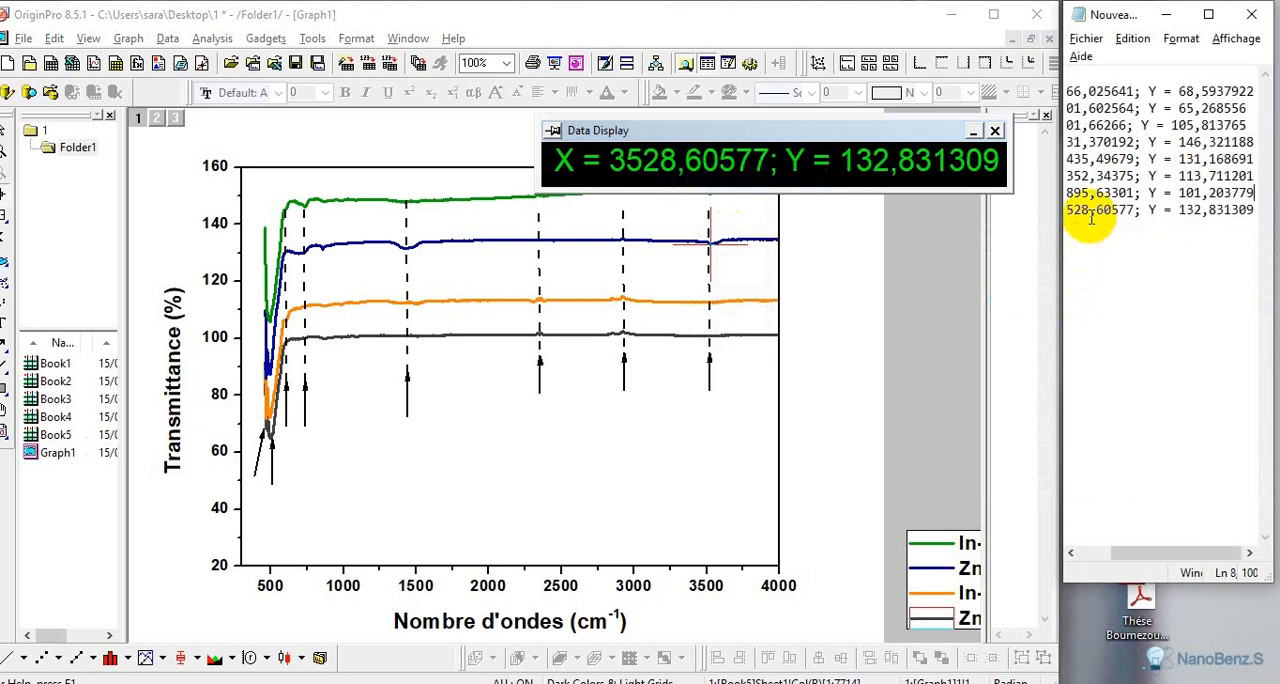
Maximize the graph application and add the text label "501 cm-1" below the curves, near the arrow marking the ZnO minimum
click(993, 14)
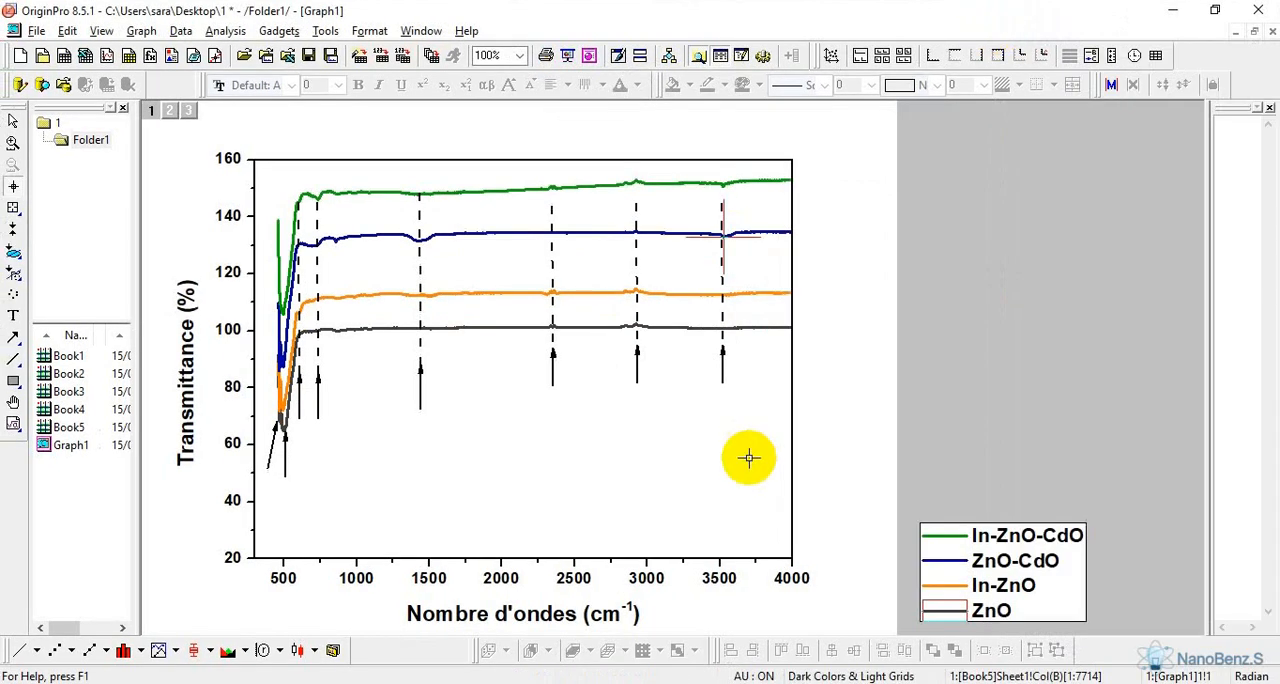
click(13, 318)
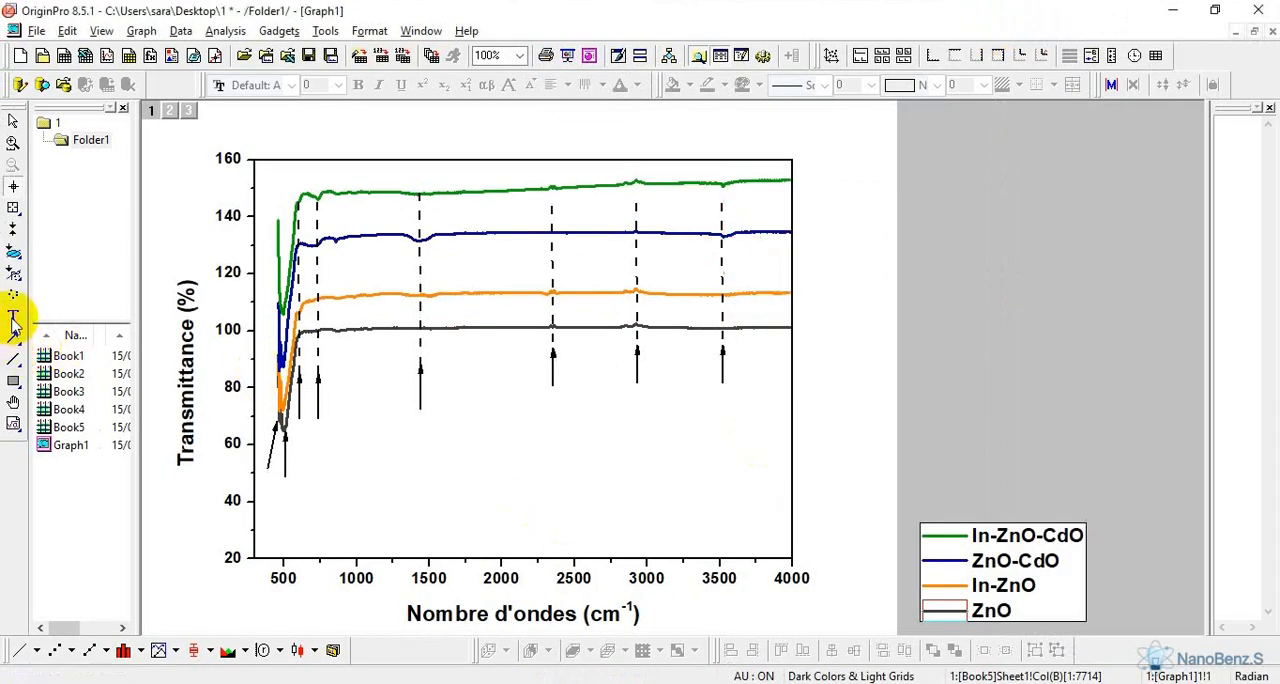
click(331, 453)
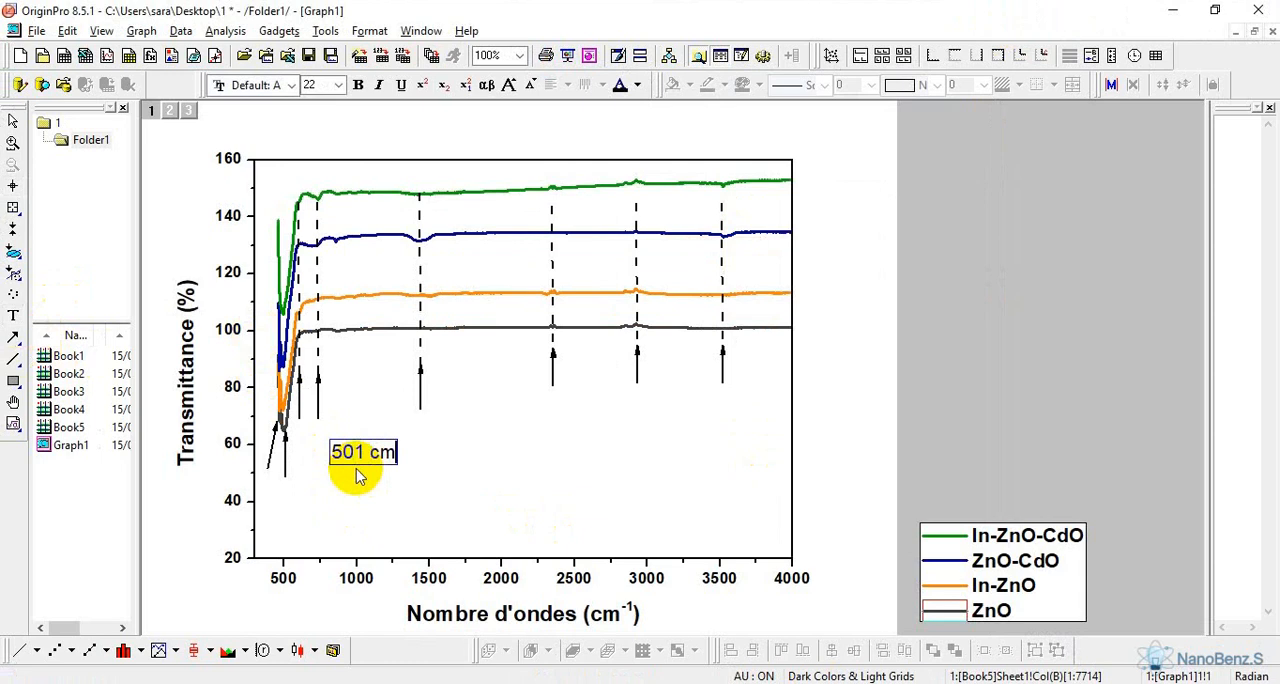
Superscript the "-1" in the 501 cm-1 label and make the whole label bold at size 18
double_click(411, 456)
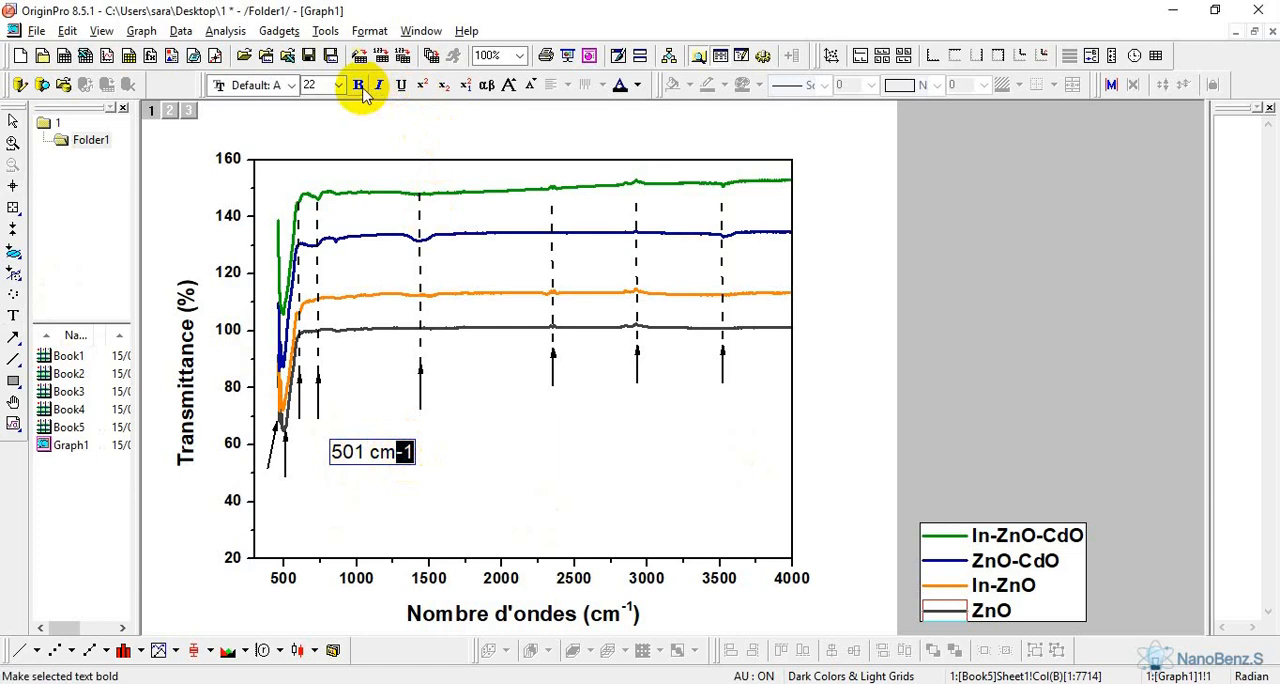
click(423, 84)
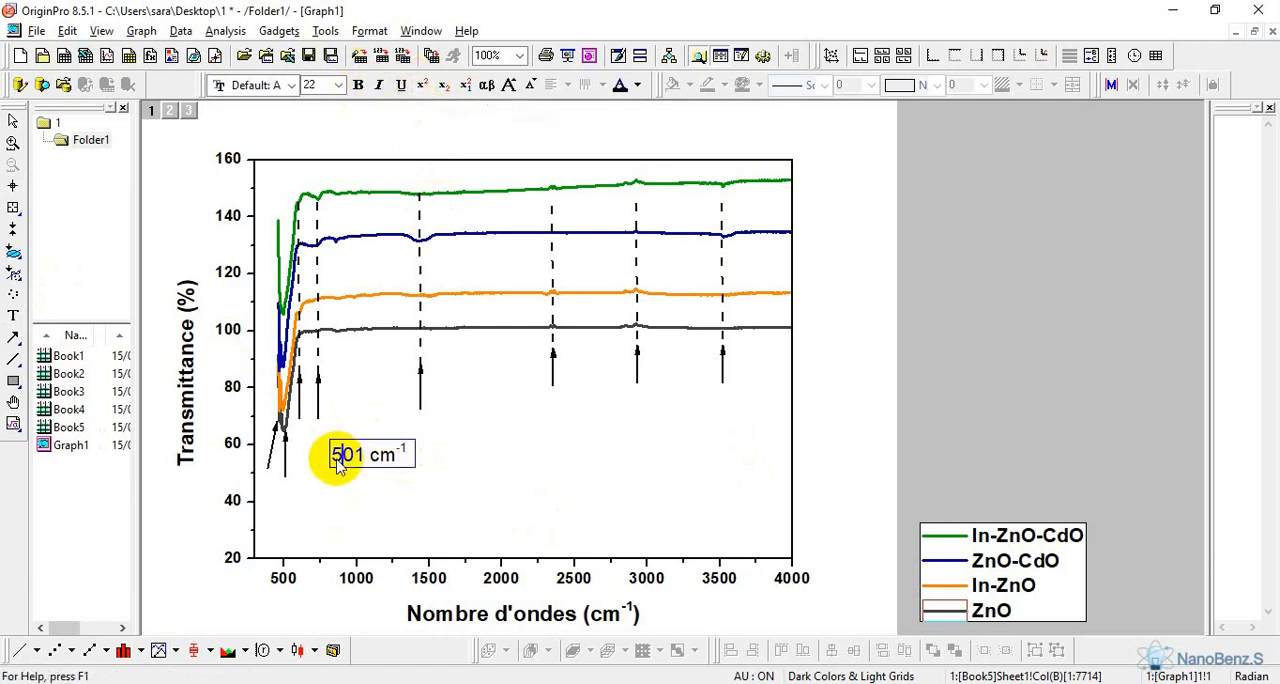
drag(338, 462, 410, 458)
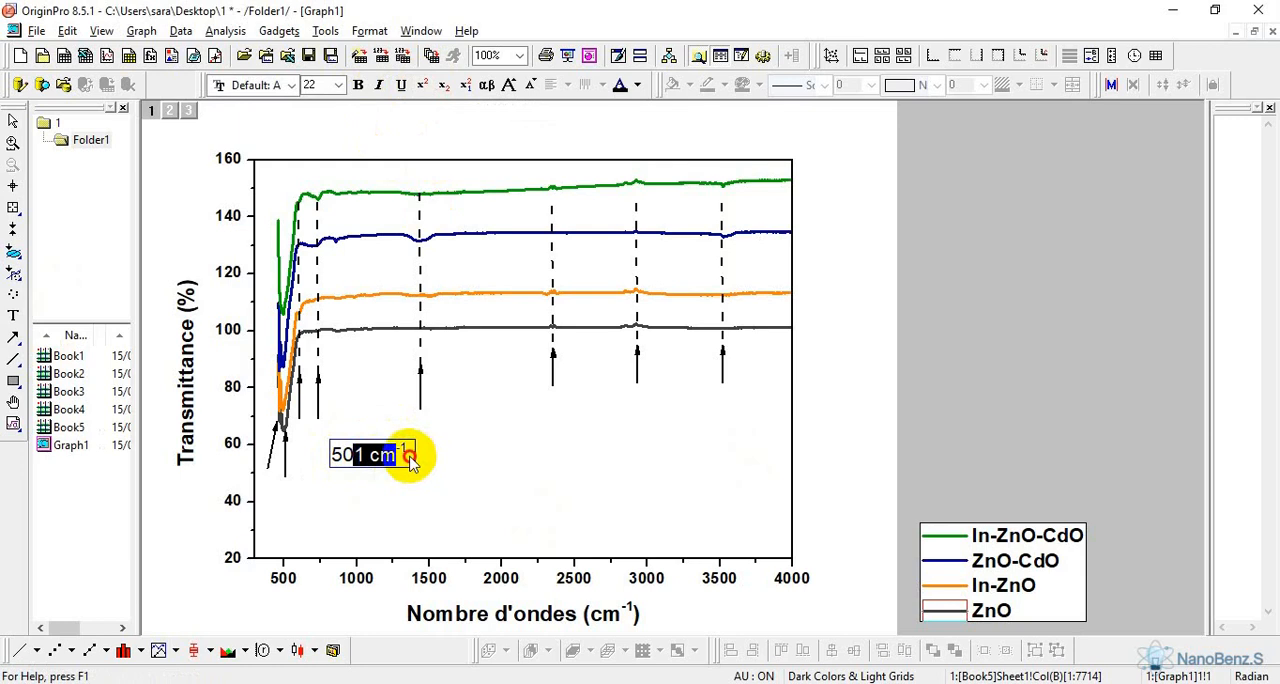
drag(333, 456, 416, 455)
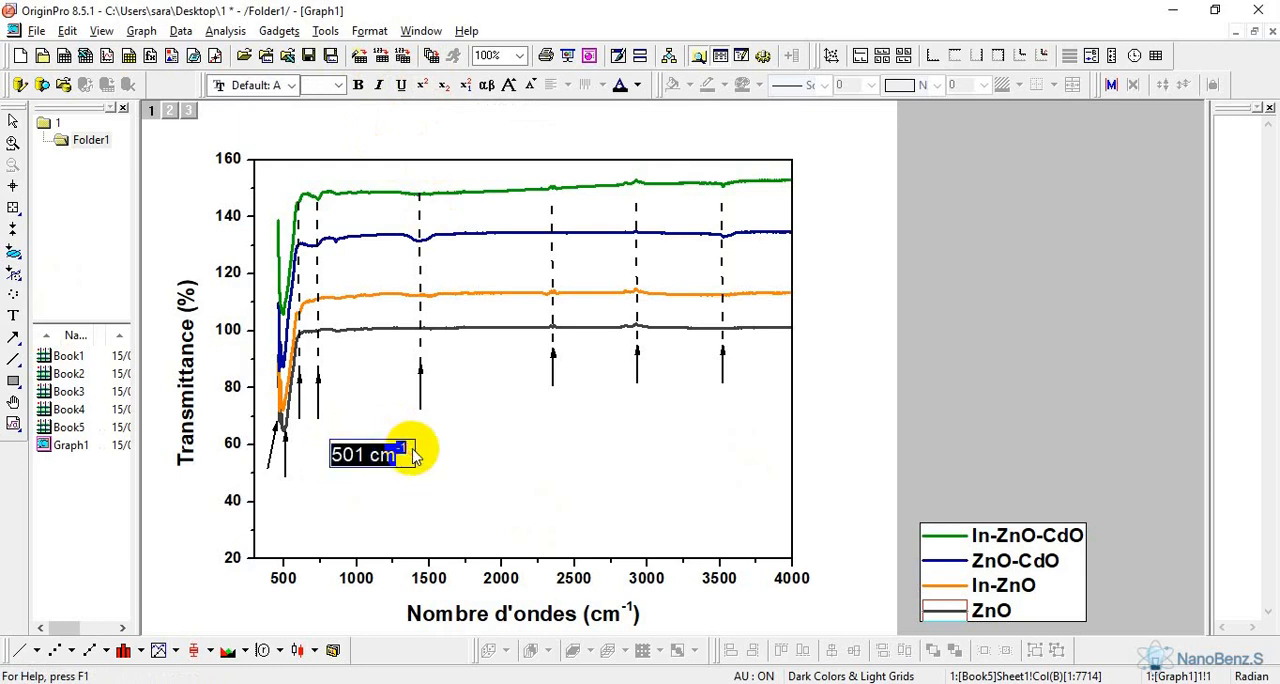
click(338, 85)
click(330, 225)
click(430, 521)
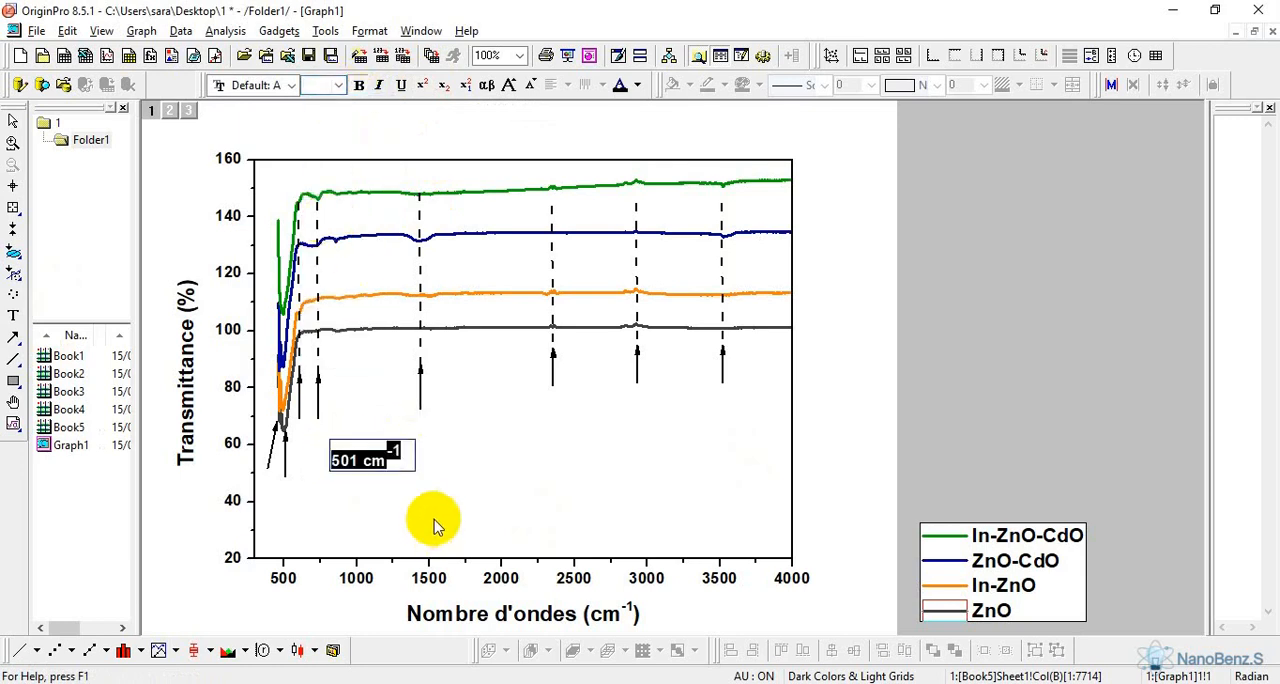
Rotate the 501 cm⁻¹ label to read vertically upward and place it directly below the arrow marking the ZnO minimum
click(374, 463)
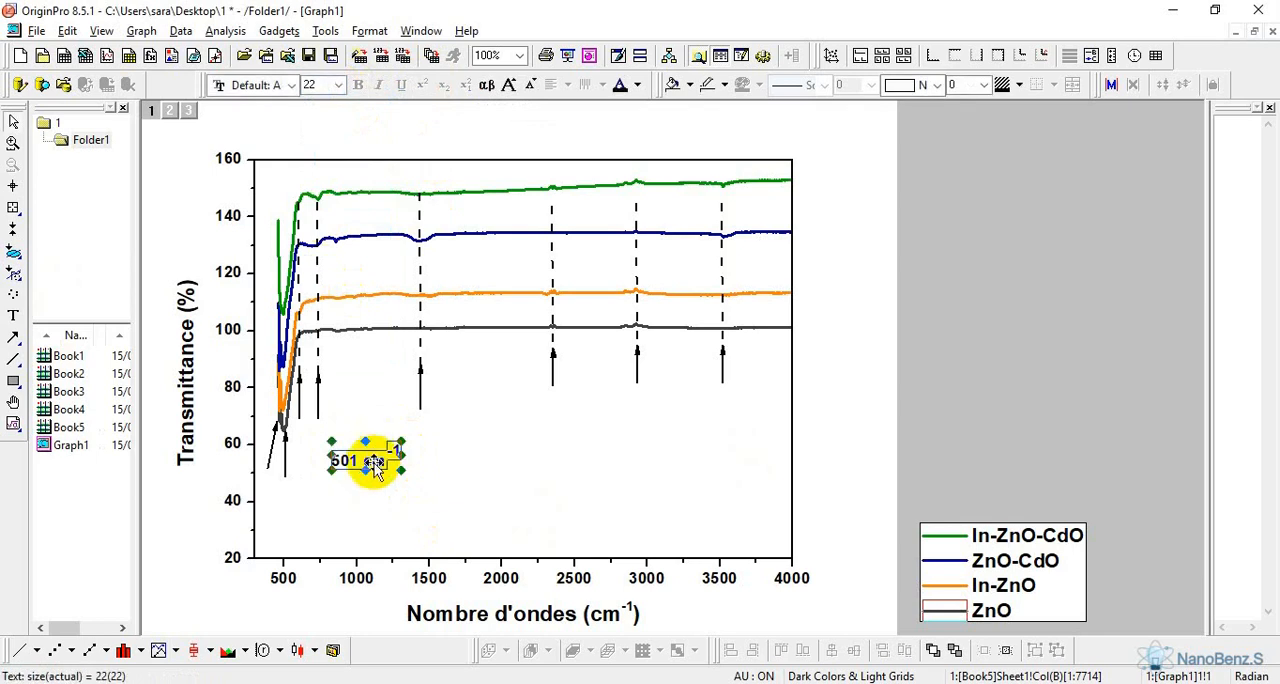
click(374, 461)
drag(400, 442, 360, 426)
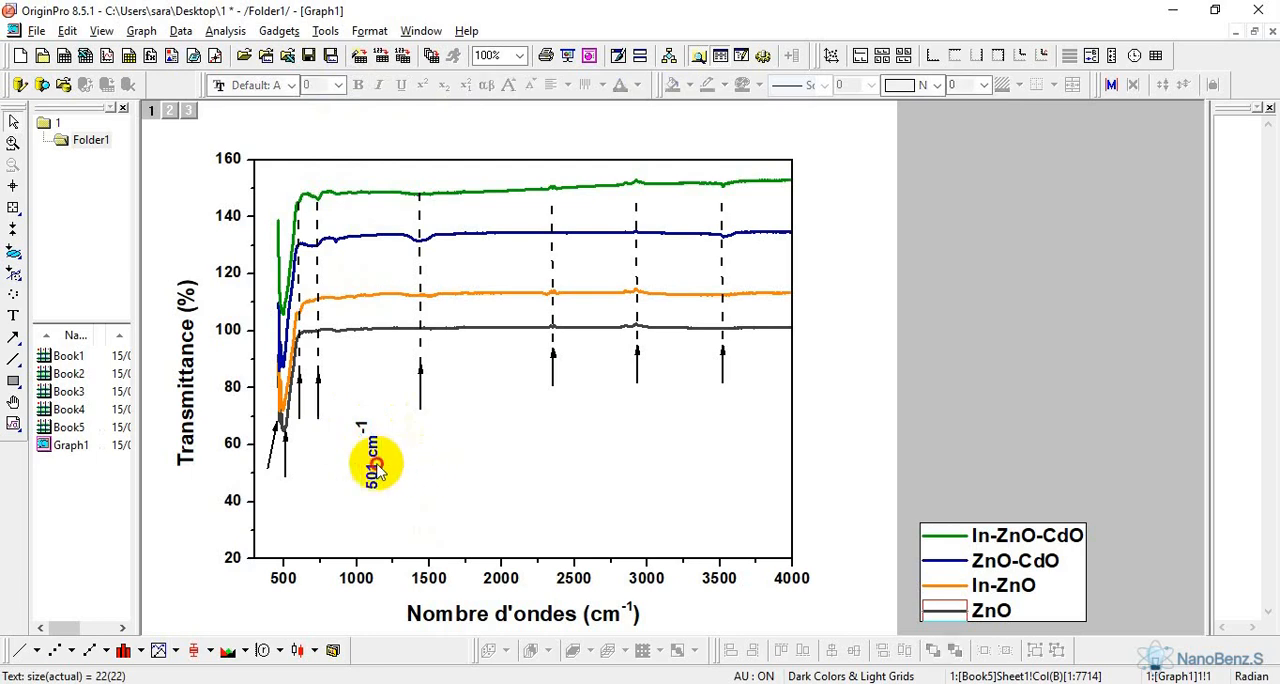
drag(378, 474, 290, 507)
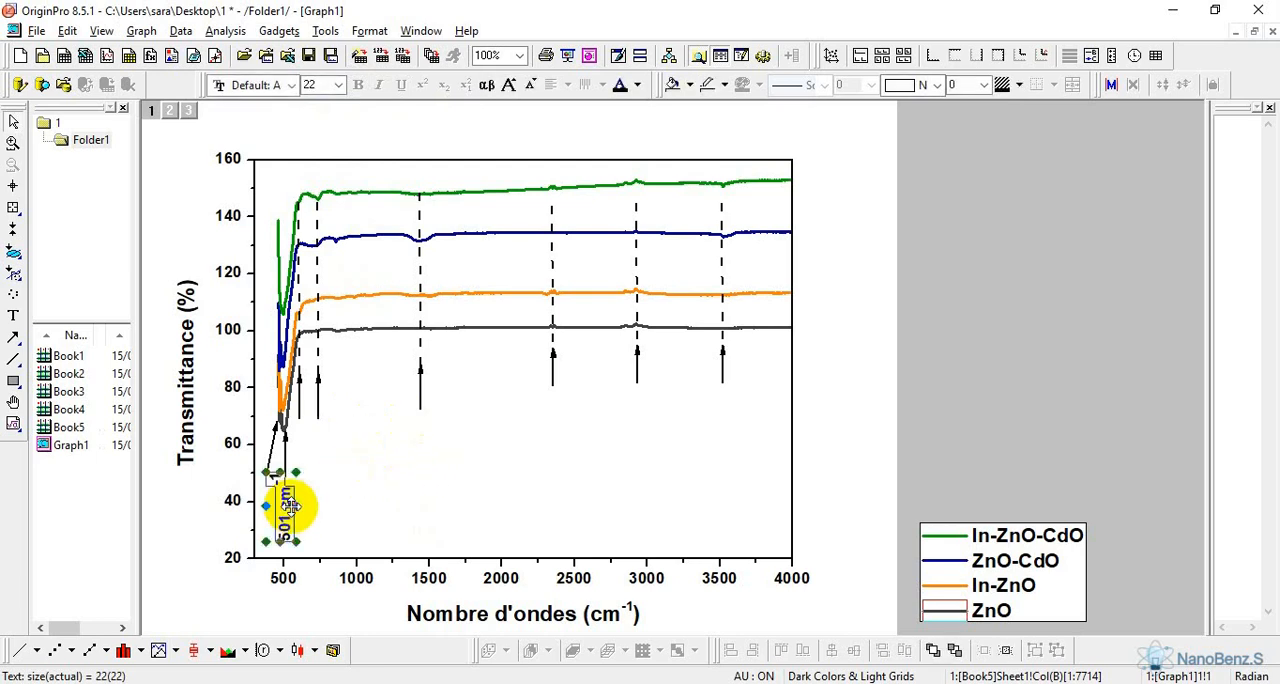
Duplicate the vertical 501 cm⁻¹ label and place the copy below the arrow of the second dashed line
right_click(290, 507)
click(314, 277)
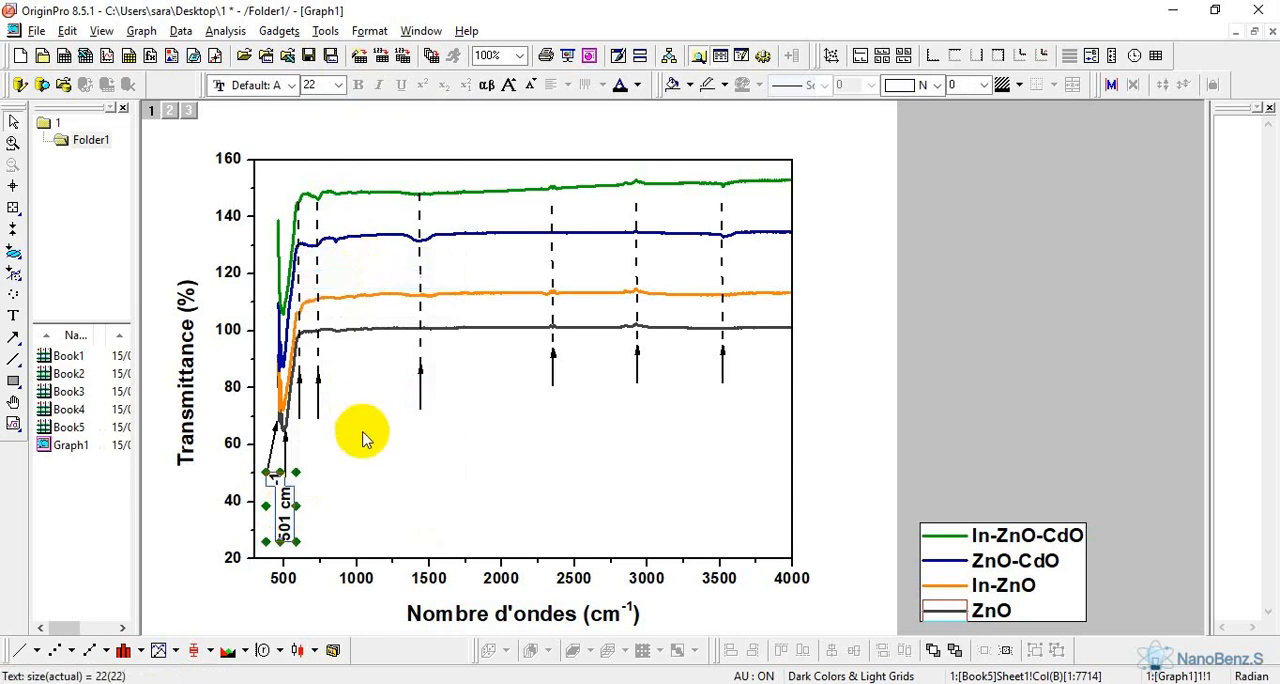
right_click(365, 440)
click(392, 32)
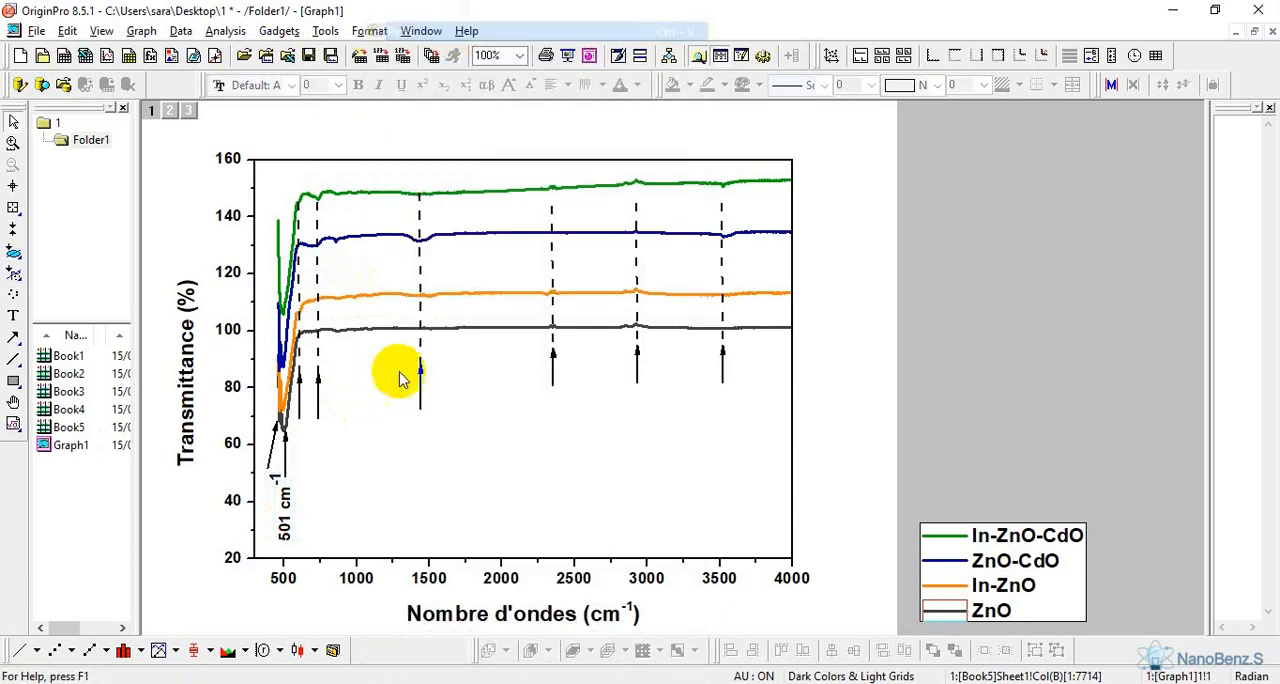
drag(375, 452, 324, 461)
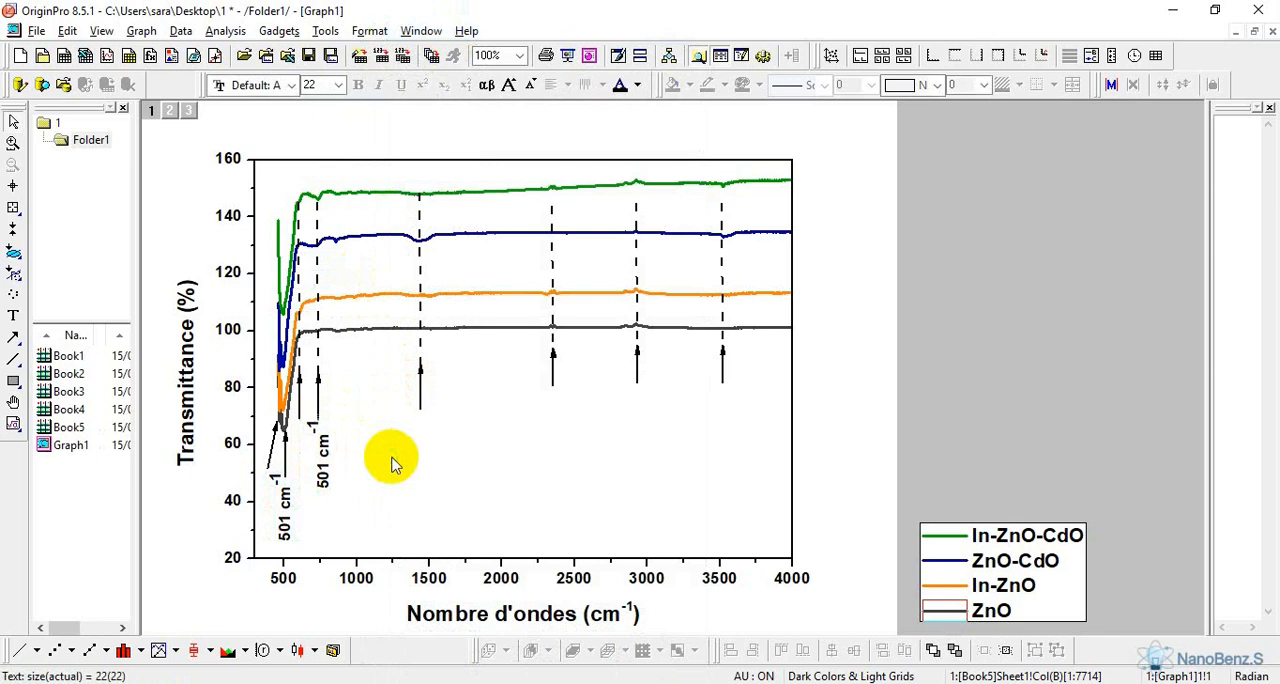
Paste another copy of the 501 cm⁻¹ label and place it below the arrow of the first dashed line
right_click(392, 463)
click(418, 30)
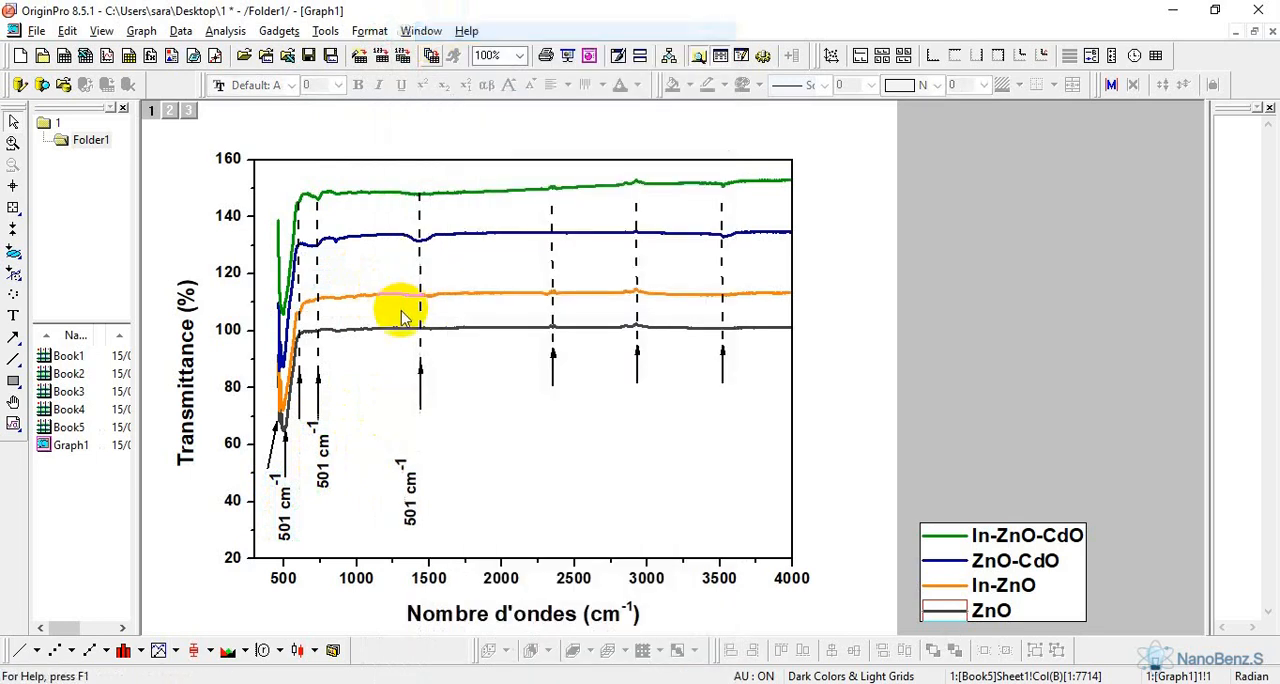
drag(323, 463, 302, 452)
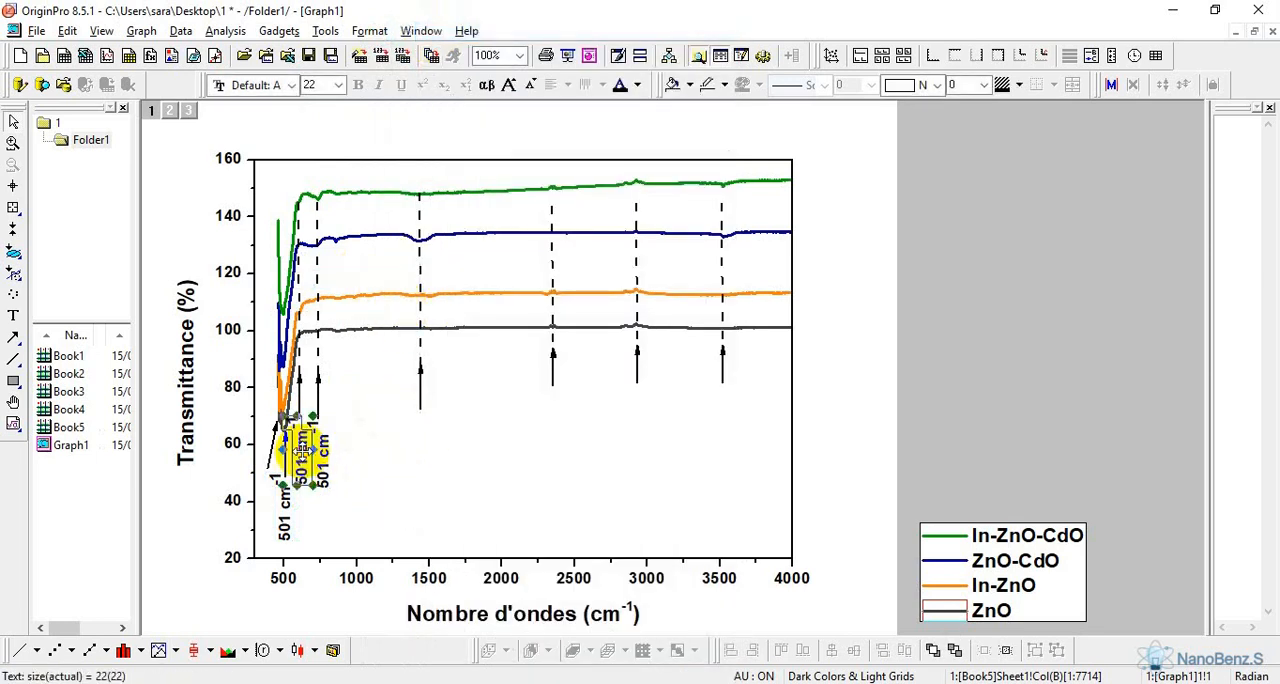
click(302, 455)
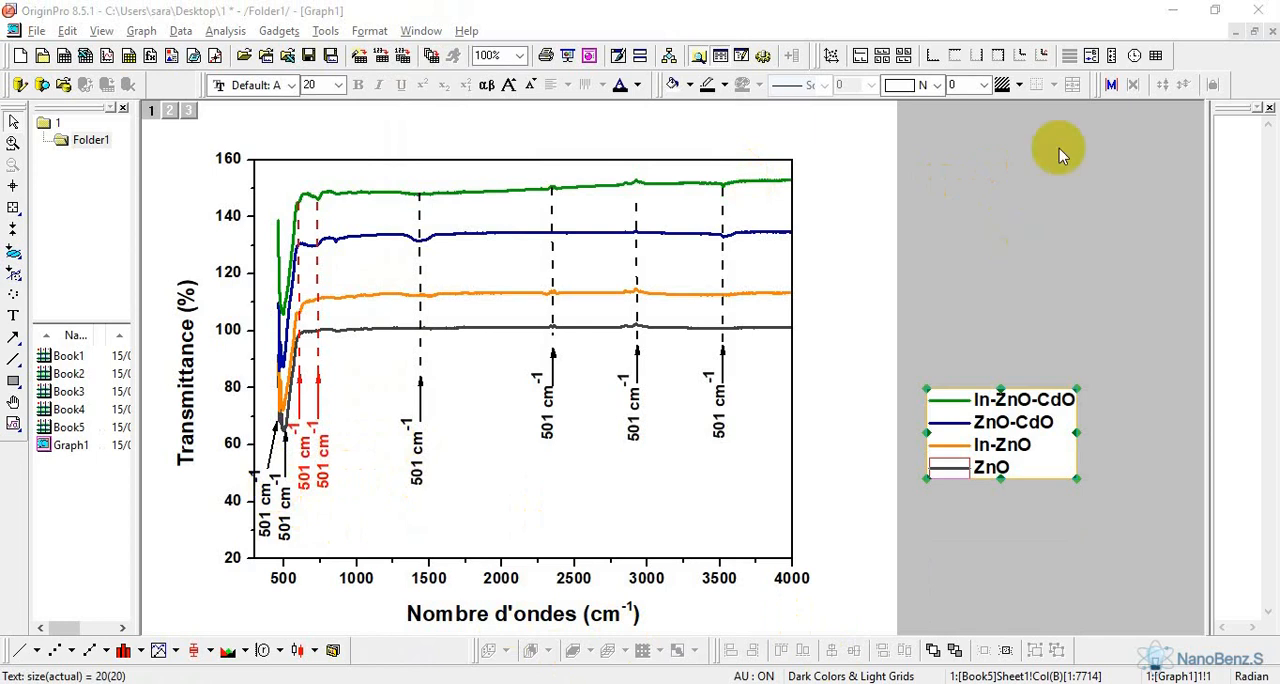
Restore the graph window beside the text document, copy 466 from its first coordinate line, and replace 501 with it in the leftmost label
click(1214, 10)
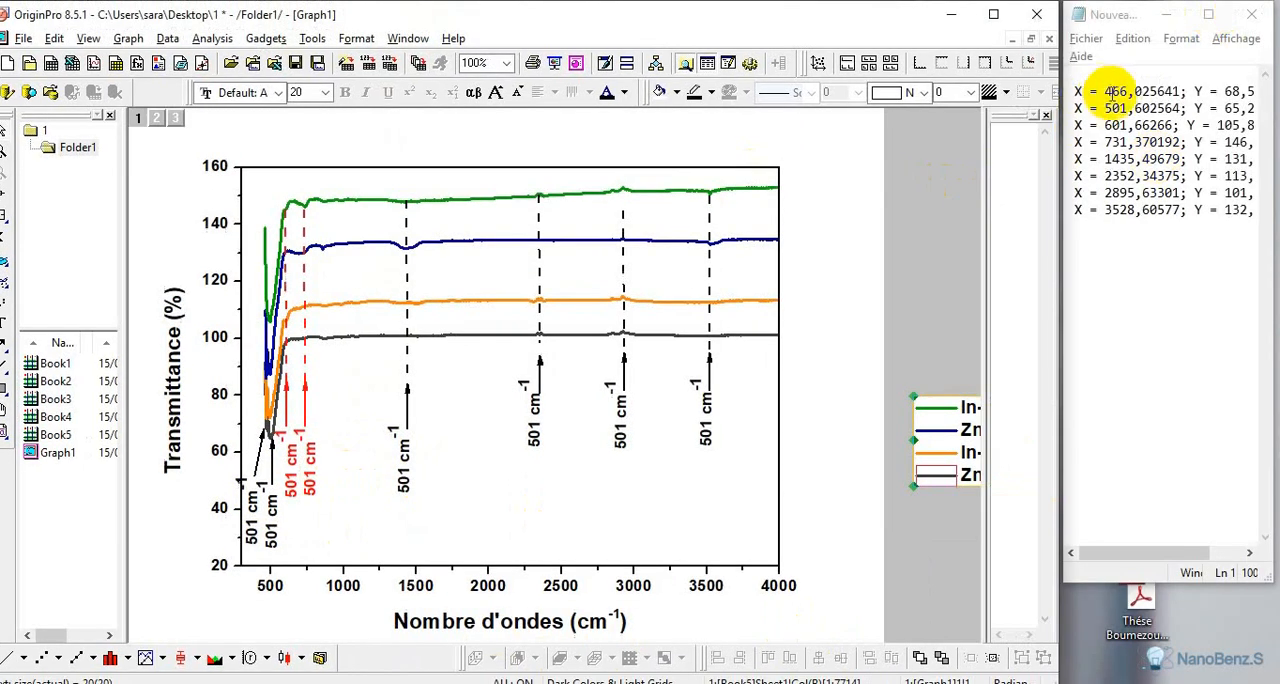
drag(1104, 91, 1126, 91)
right_click(1124, 94)
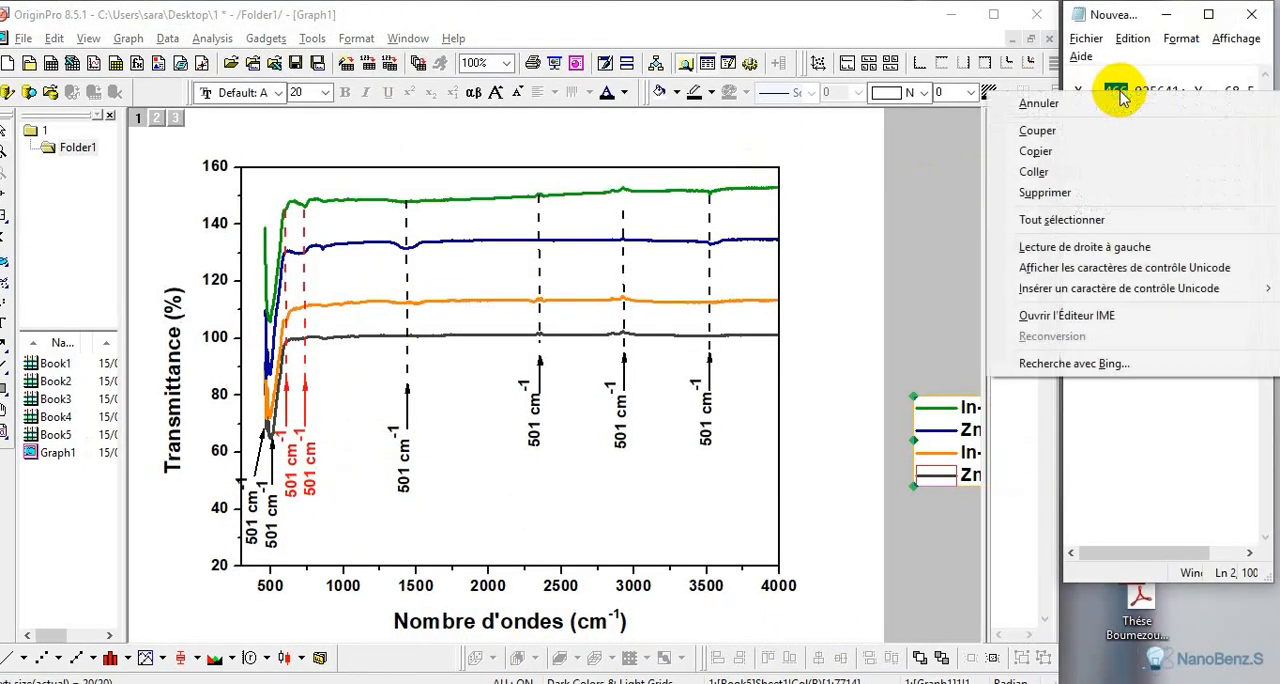
click(1045, 146)
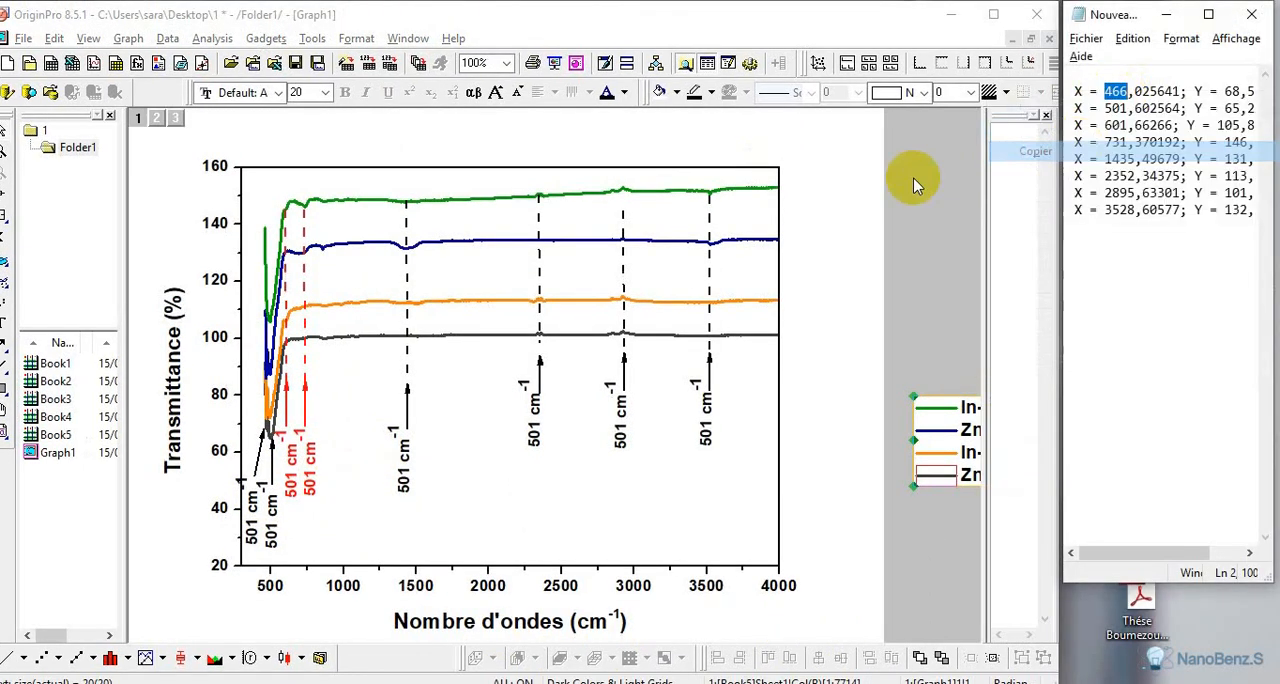
double_click(252, 510)
double_click(238, 507)
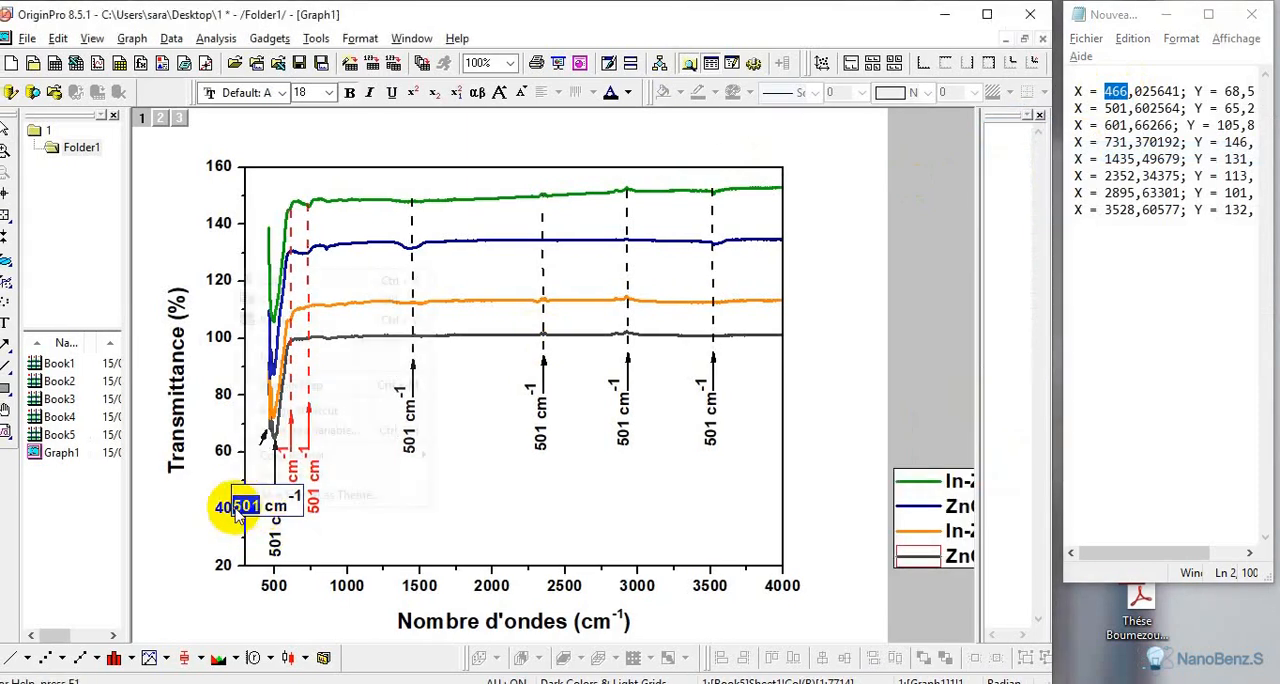
right_click(238, 507)
click(297, 321)
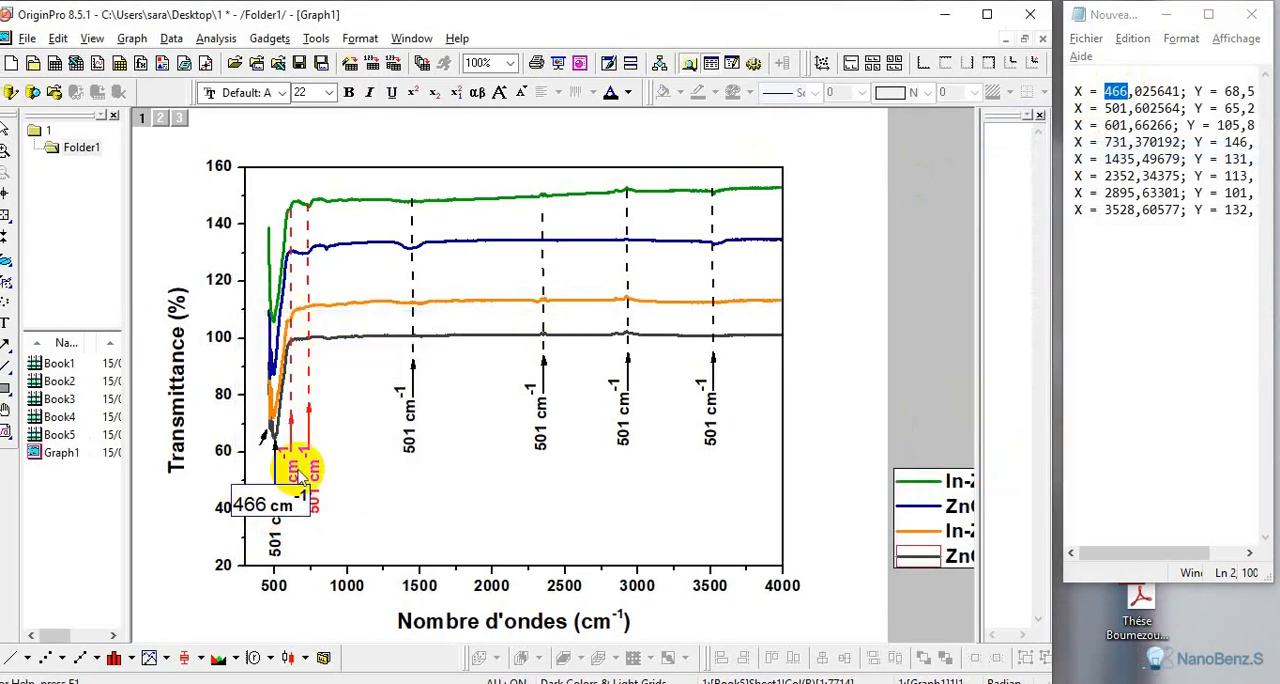
Format the pasted 466 in the leftmost label as bold at size 18 and finish editing the label
drag(266, 506, 222, 510)
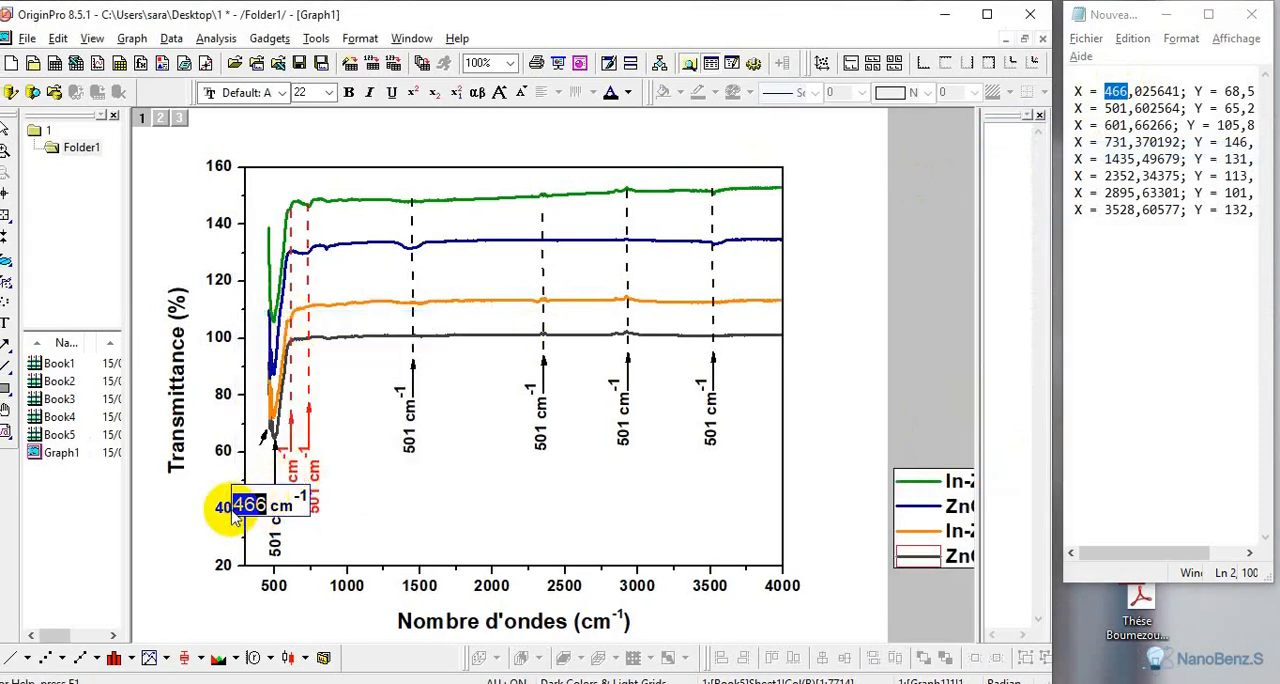
click(328, 92)
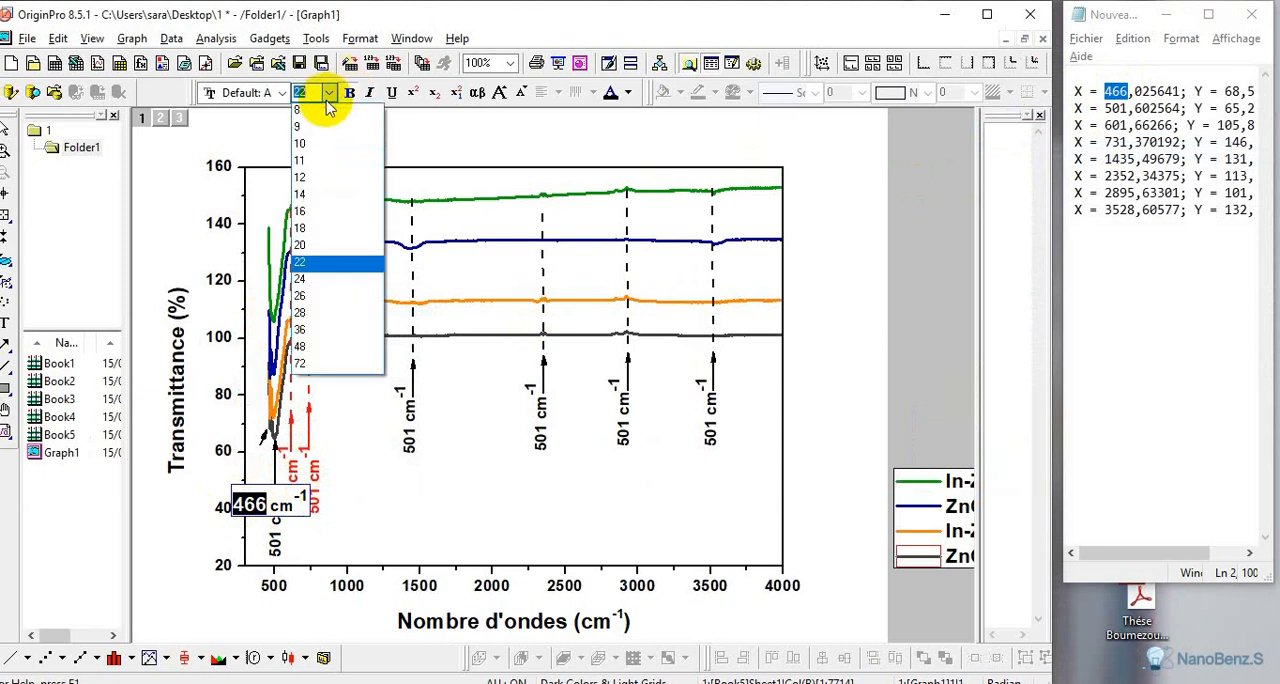
click(303, 213)
click(348, 474)
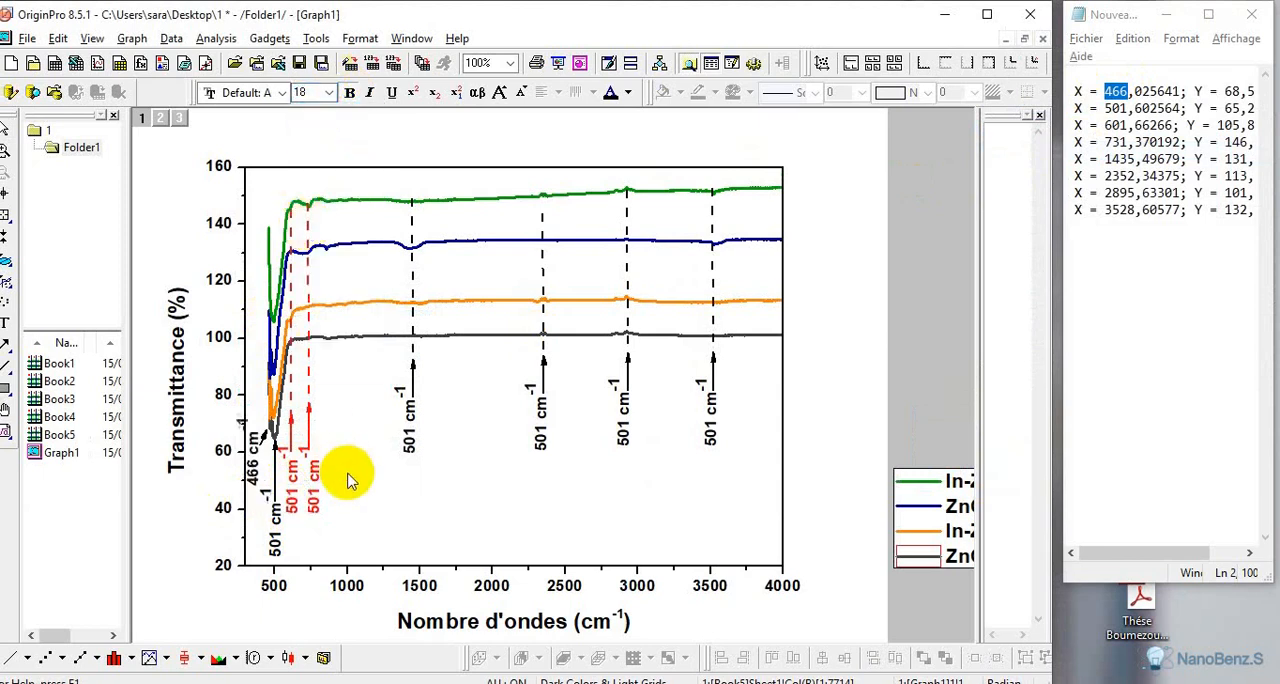
Copy 601 from the text document's third coordinate line and replace 501 with it in the first red label
double_click(1115, 126)
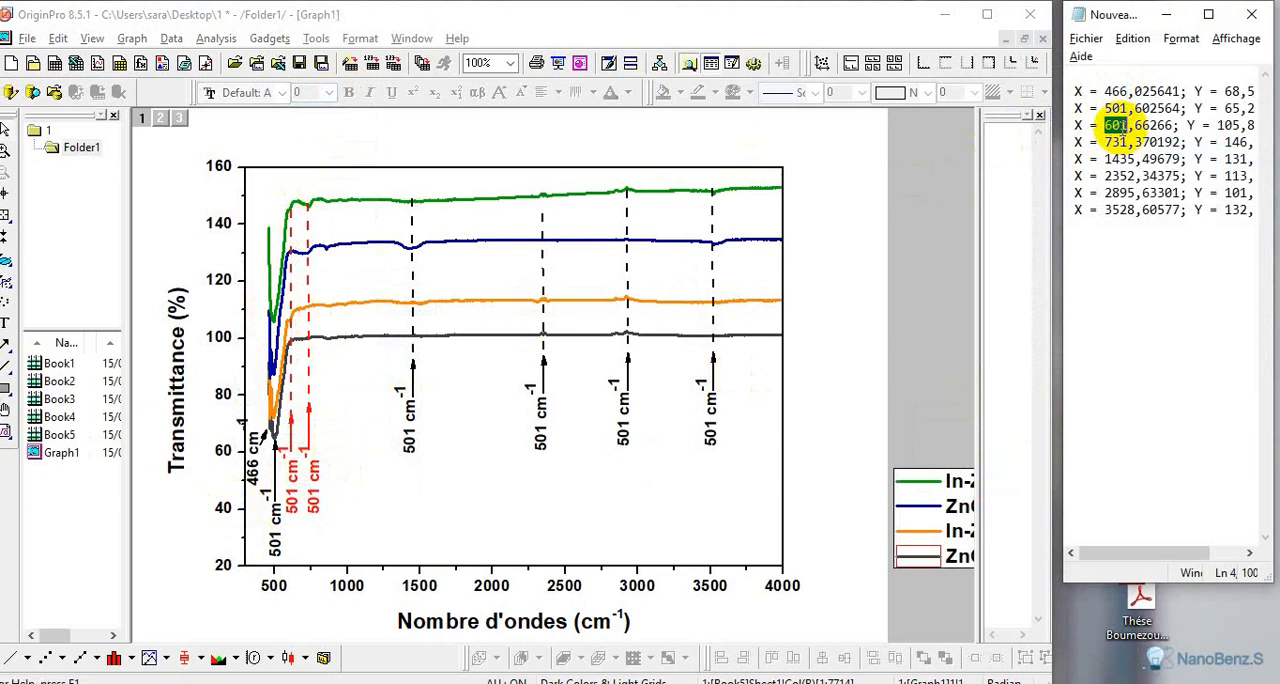
right_click(1115, 126)
click(1065, 183)
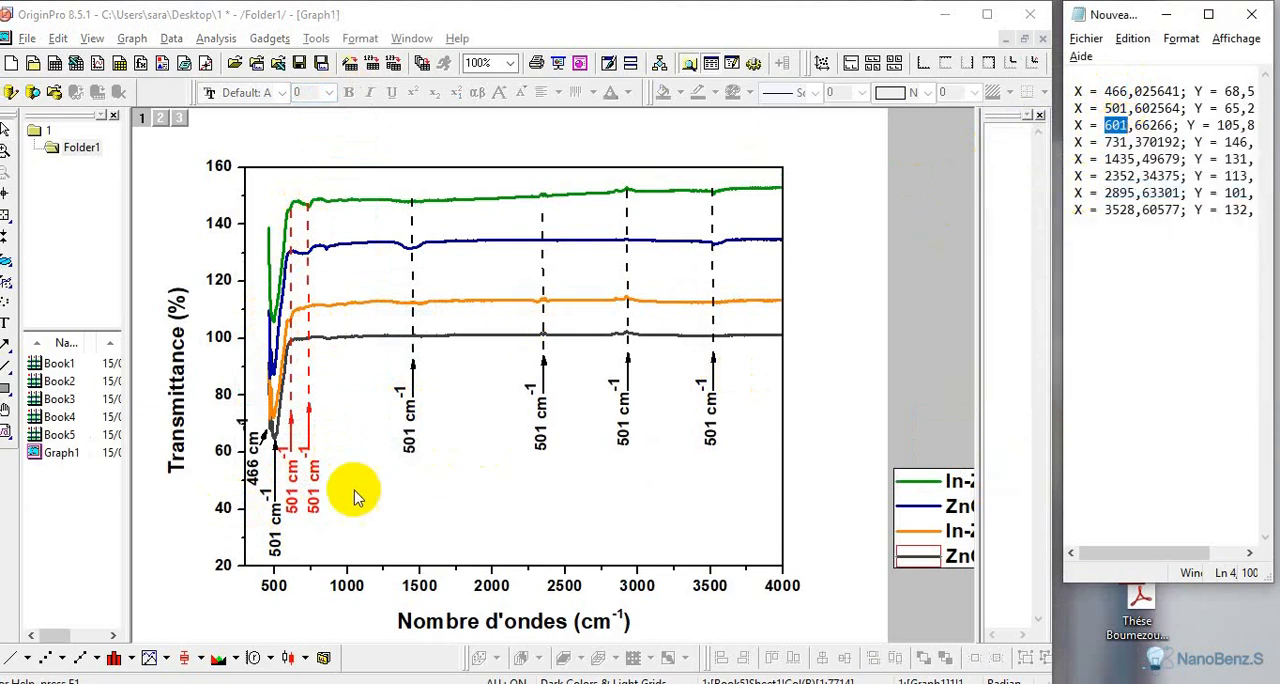
double_click(291, 538)
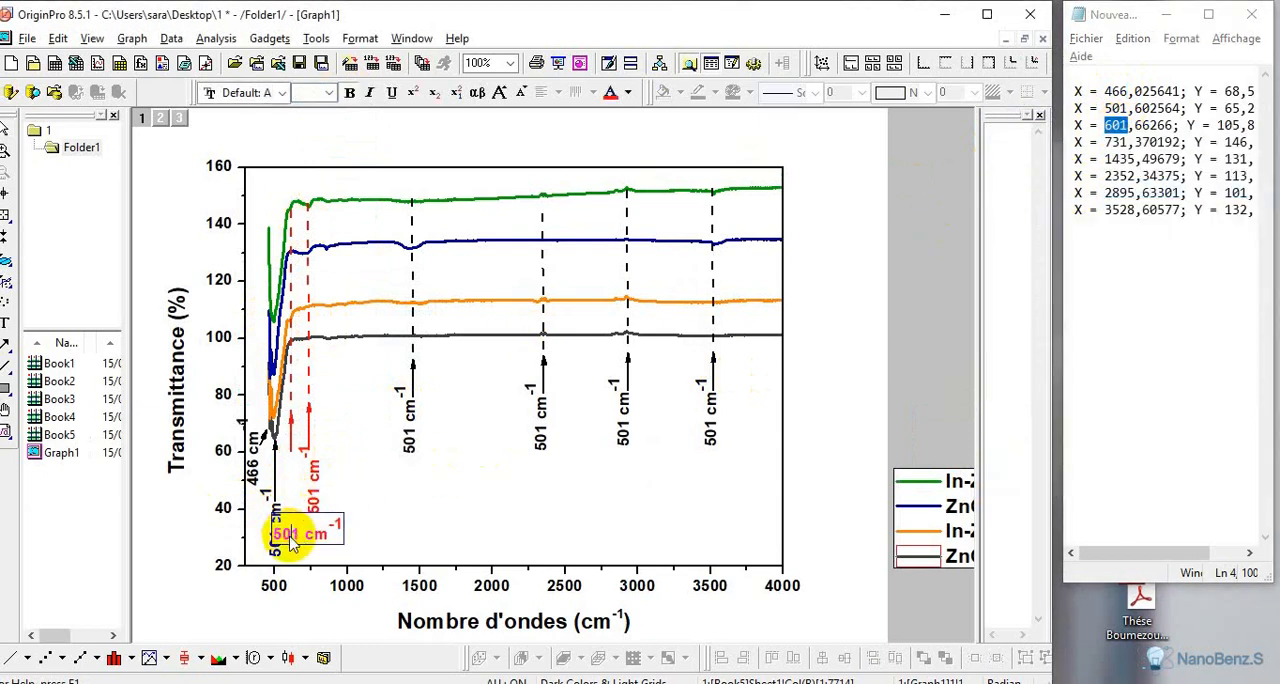
right_click(285, 535)
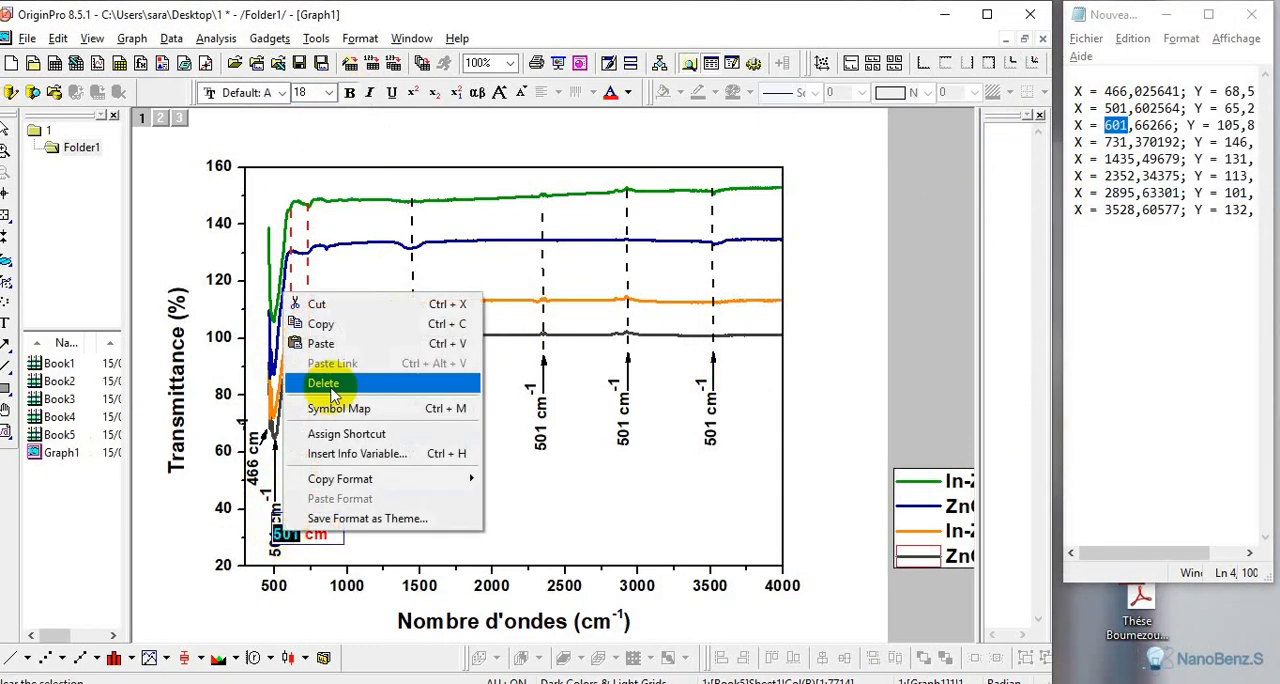
click(342, 347)
Format the pasted 601 in the first red label as bold at size 18 and finish editing the label
drag(306, 534, 271, 536)
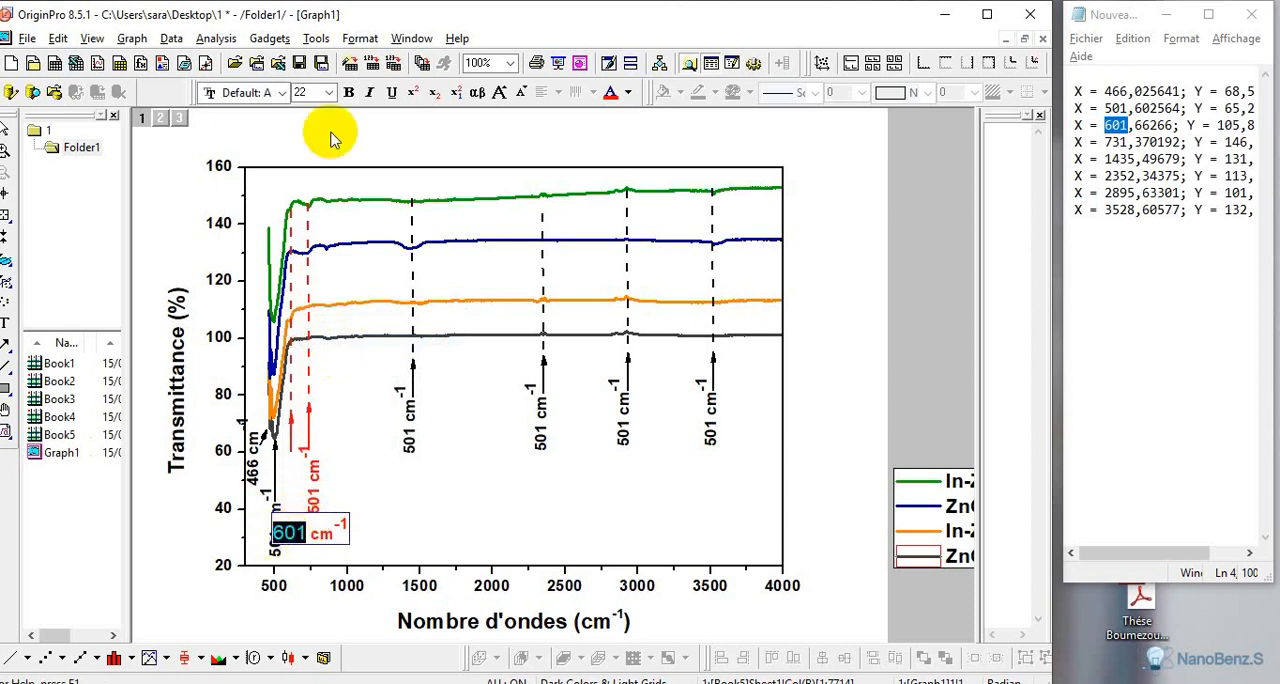
click(347, 94)
click(333, 93)
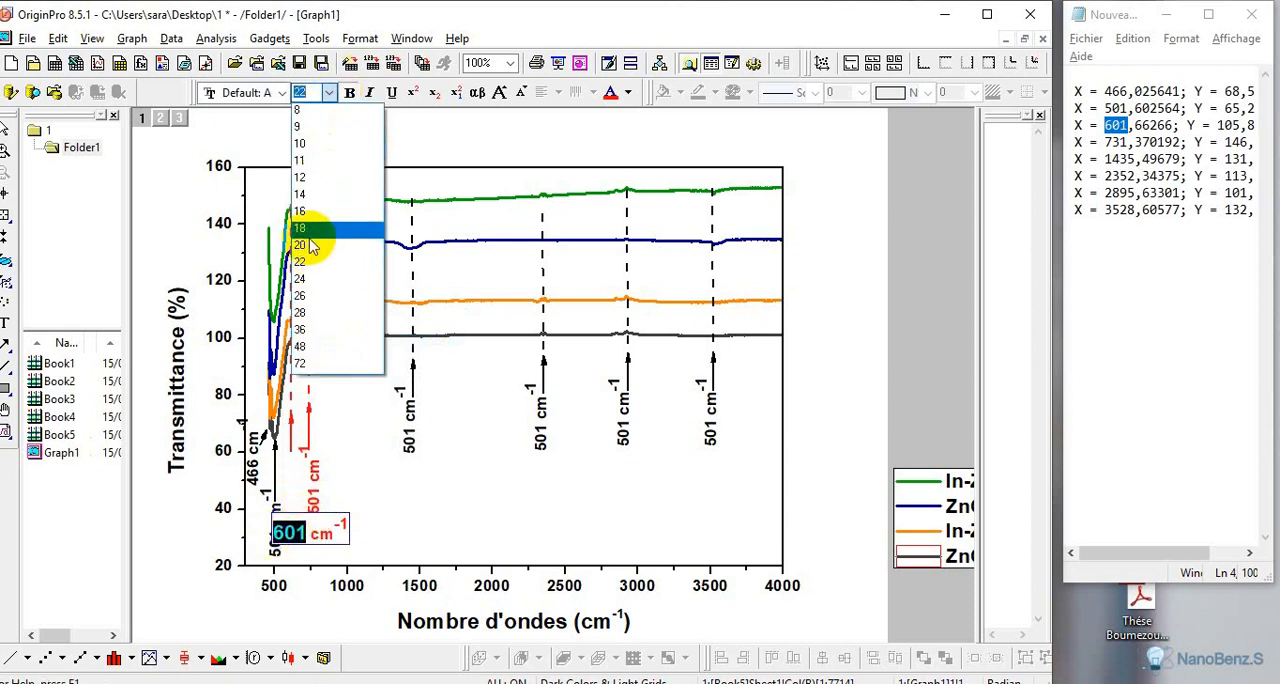
click(329, 251)
click(341, 452)
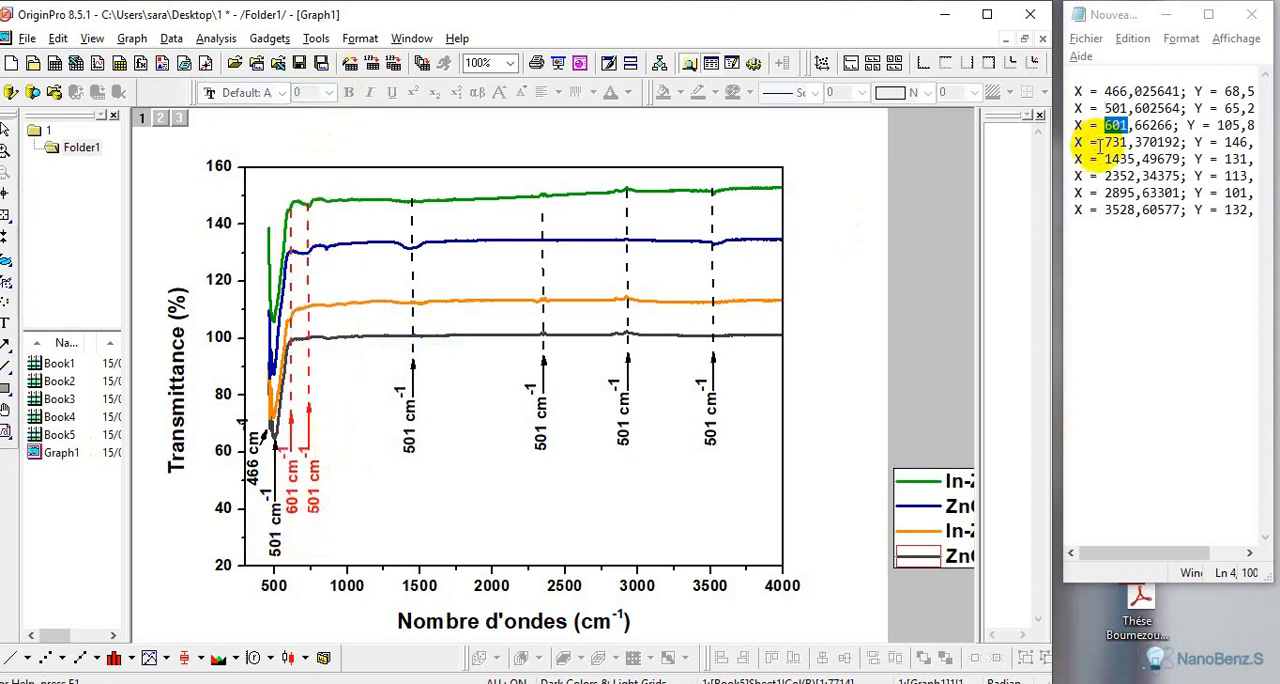
Copy 731 from the text document's fourth coordinate line and replace 501 with it in the second red label
drag(1106, 143, 1131, 145)
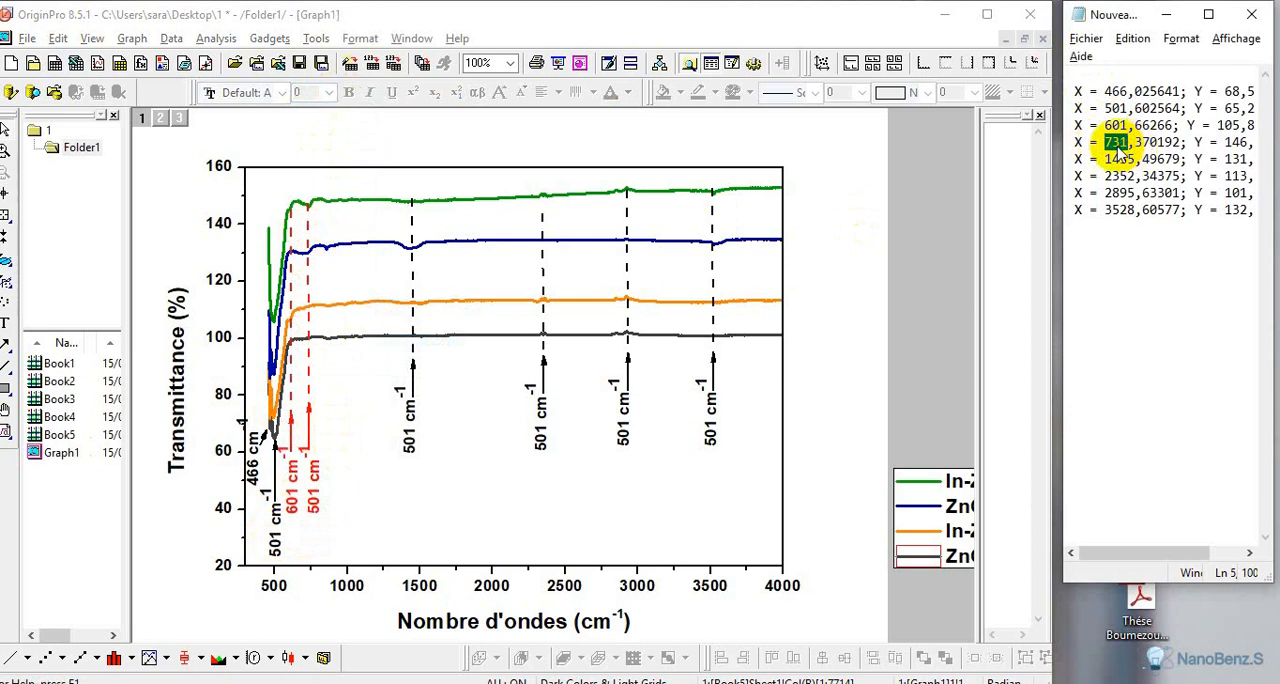
right_click(1120, 147)
click(1070, 209)
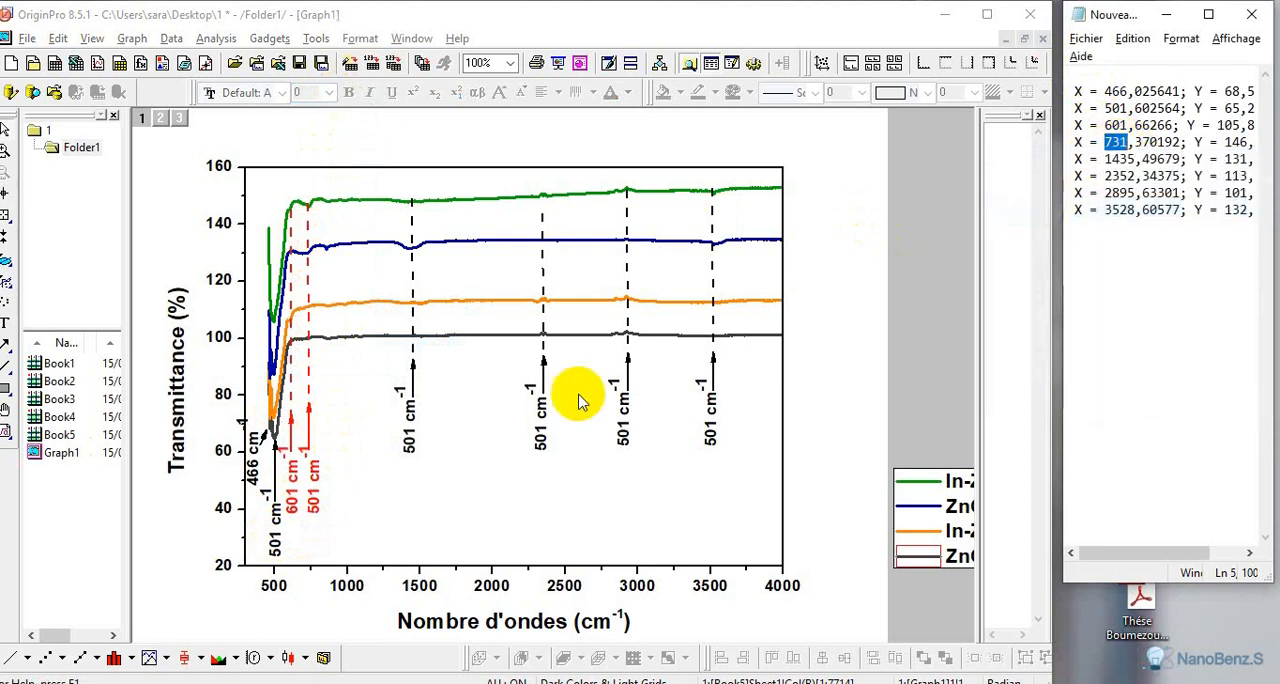
click(316, 506)
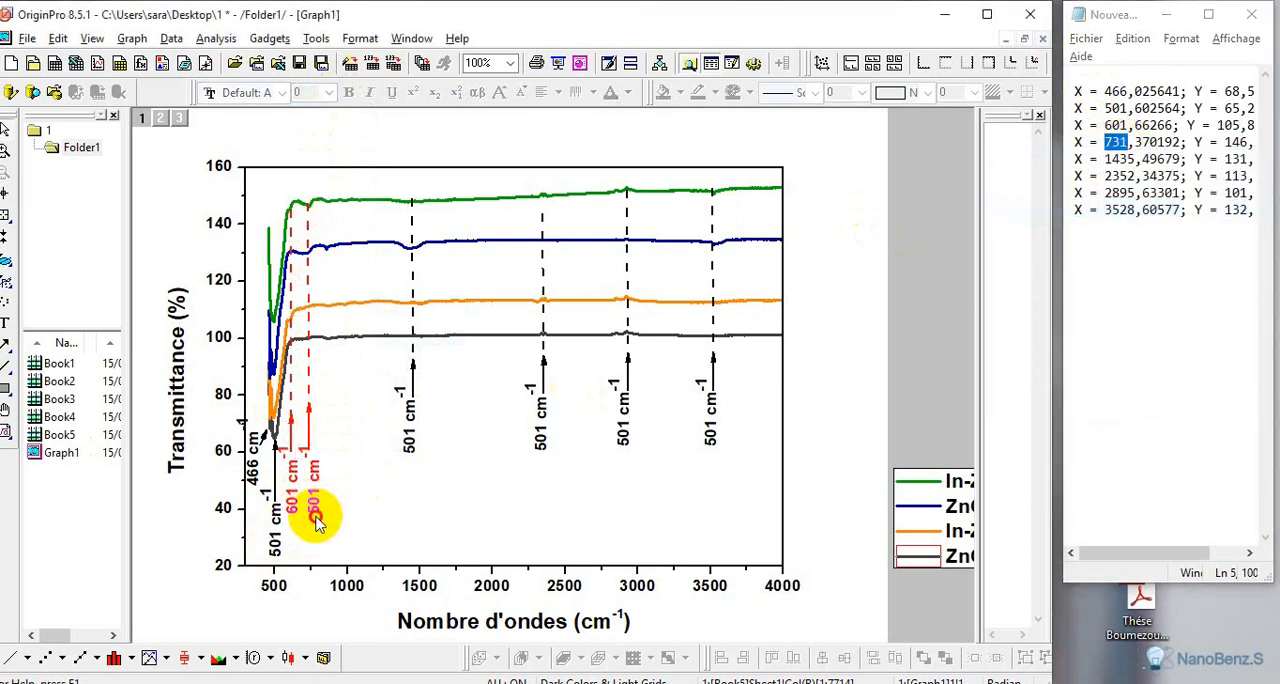
double_click(316, 506)
drag(322, 533, 300, 540)
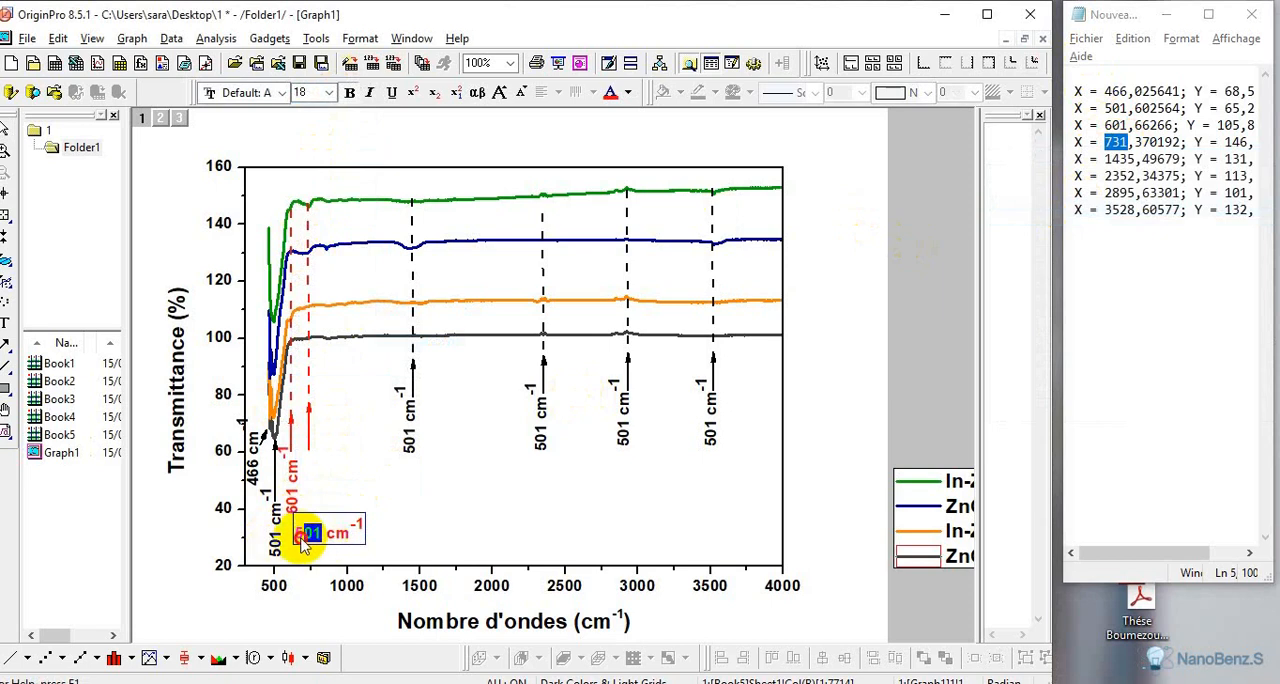
right_click(290, 560)
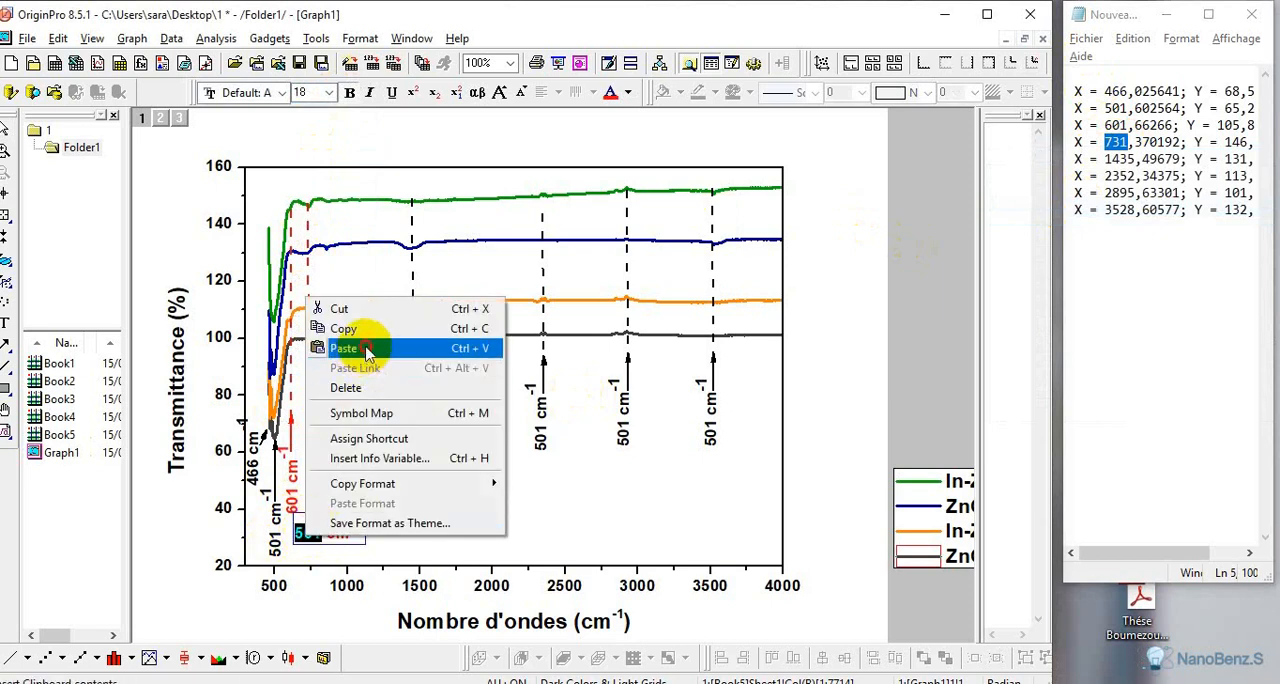
click(333, 346)
Format the pasted 731 in the second red label as bold at size 18 and finish editing the label
drag(326, 533, 285, 535)
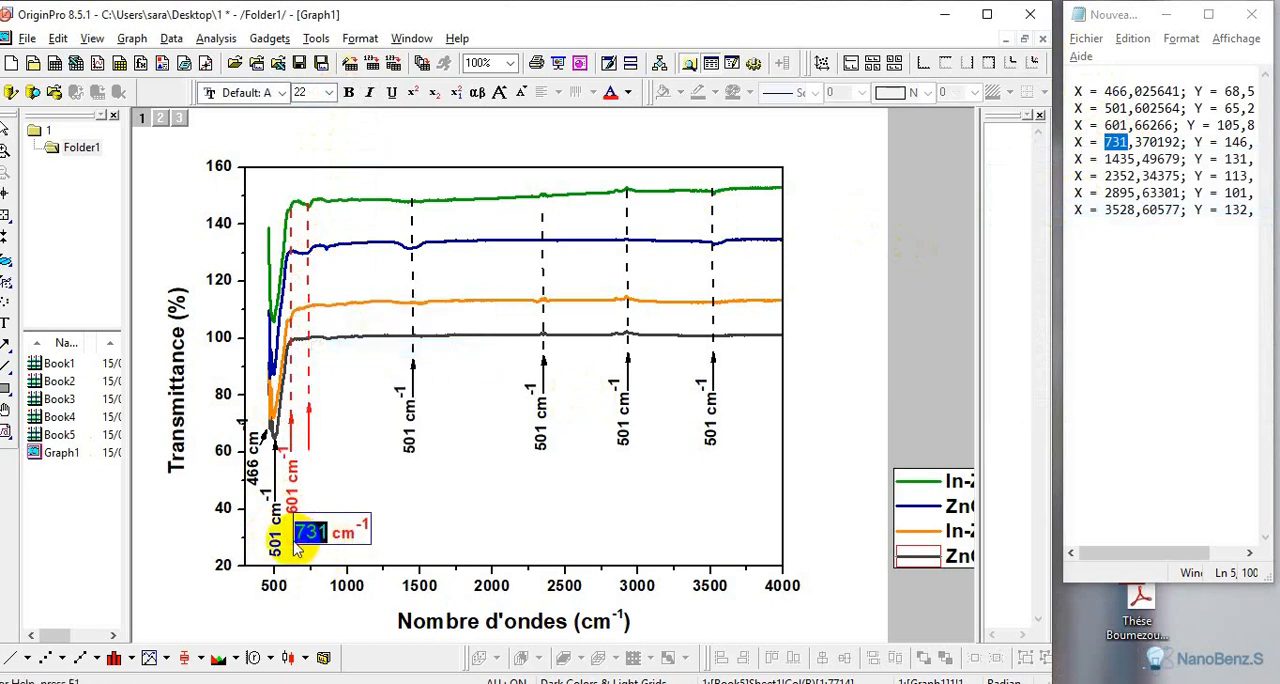
click(329, 92)
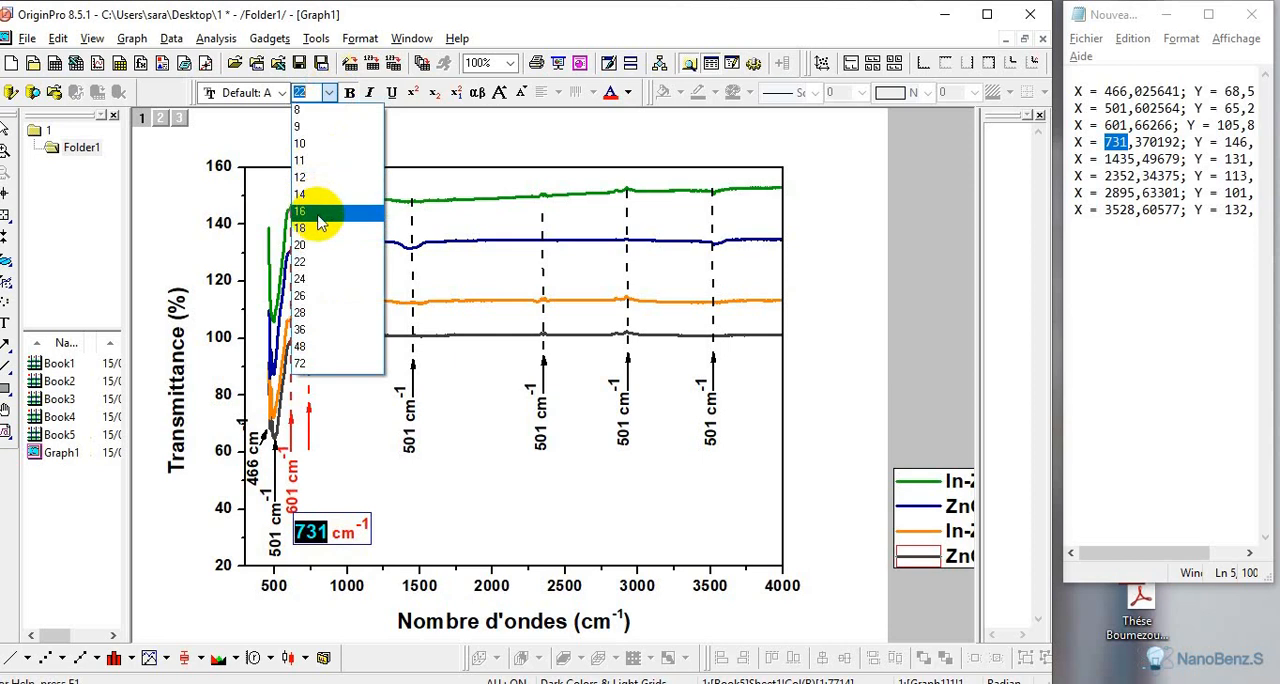
click(318, 230)
click(343, 478)
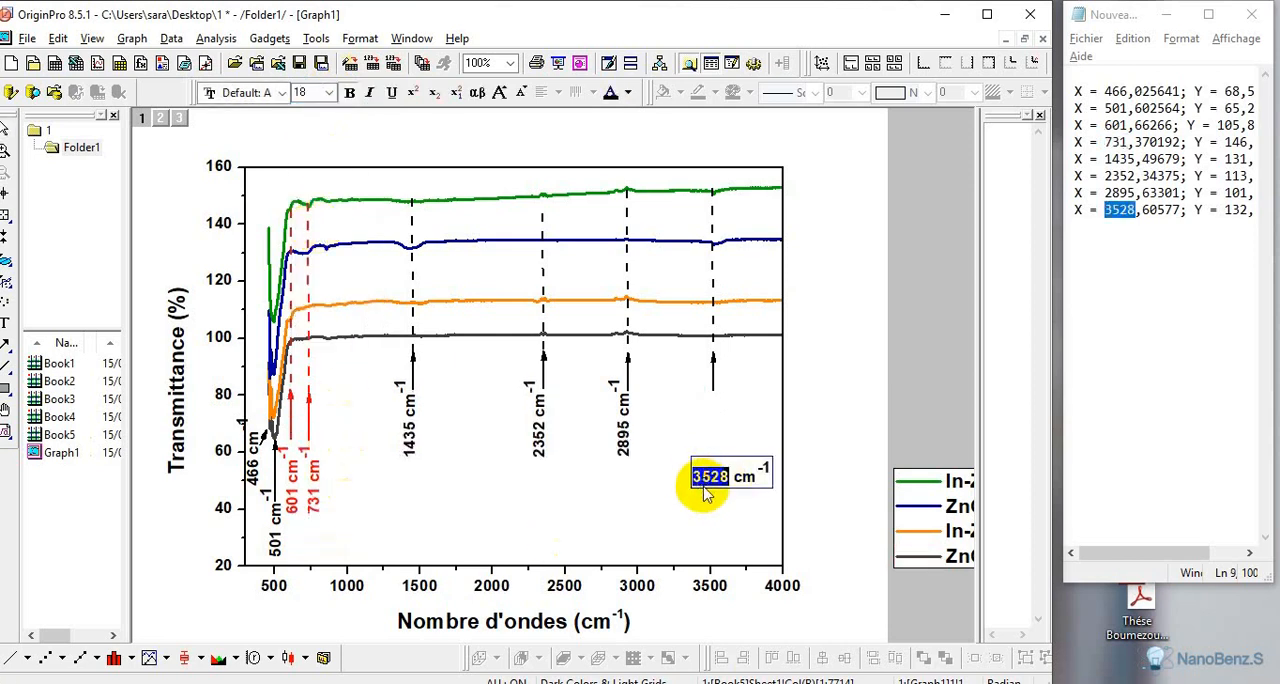
Finish editing the 3528 cm-1 label at the last marked band
right_click(704, 490)
click(669, 489)
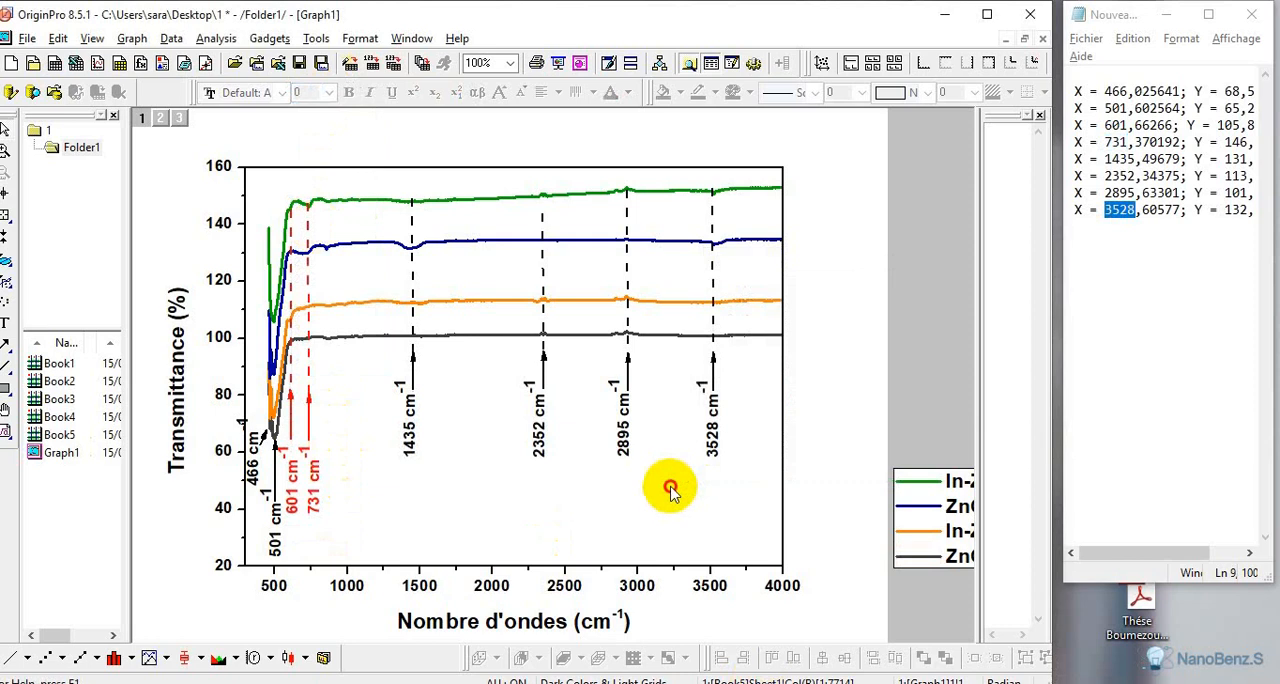
click(669, 490)
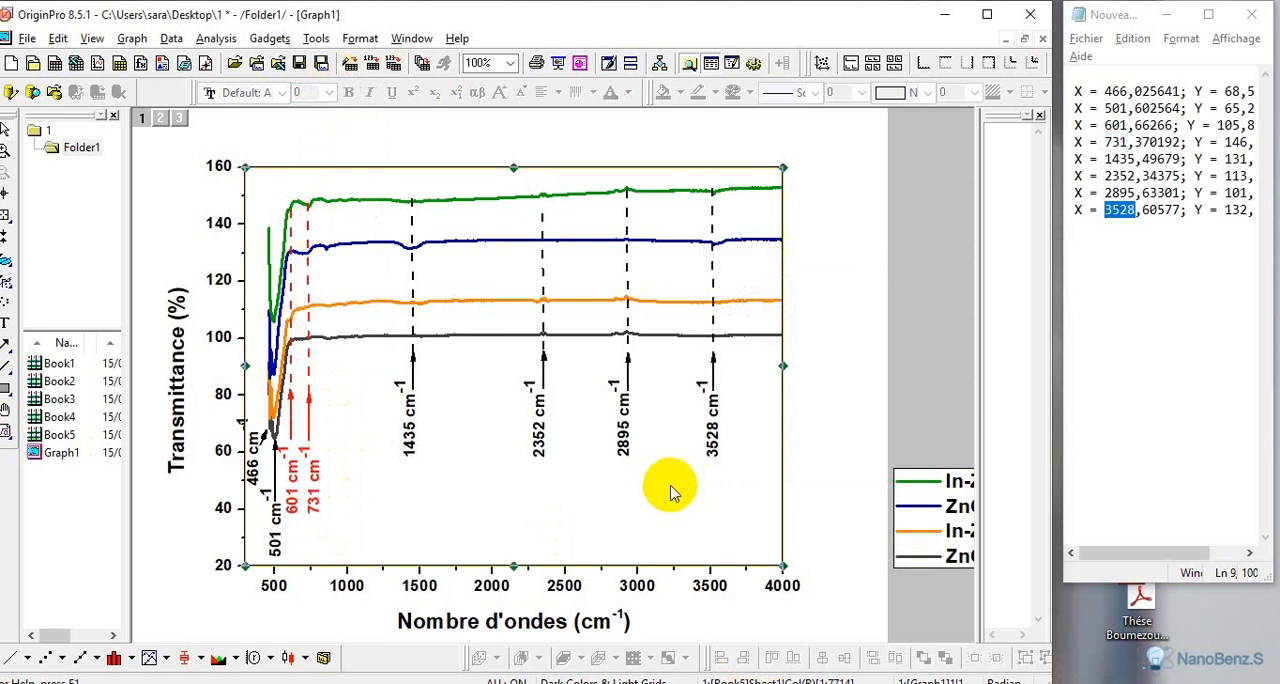
Maximize the graph program's window and move the legend into the empty lower-right area of the plot, below the curves
click(986, 15)
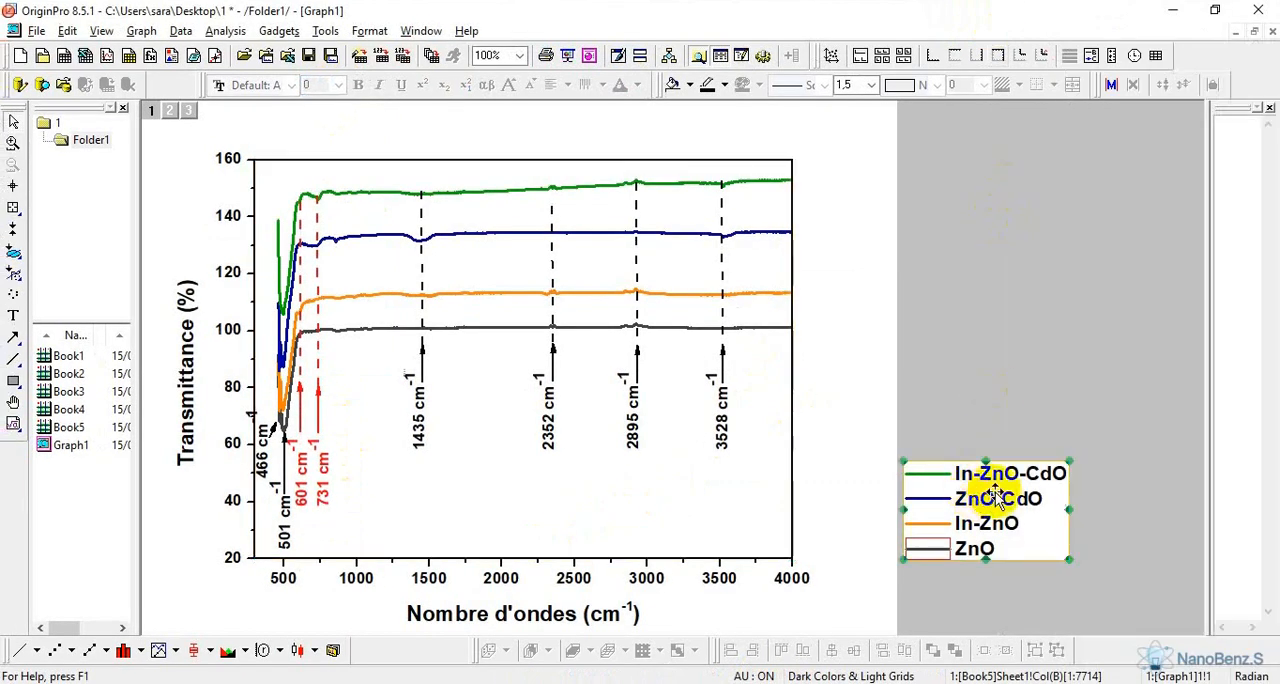
drag(996, 492, 695, 485)
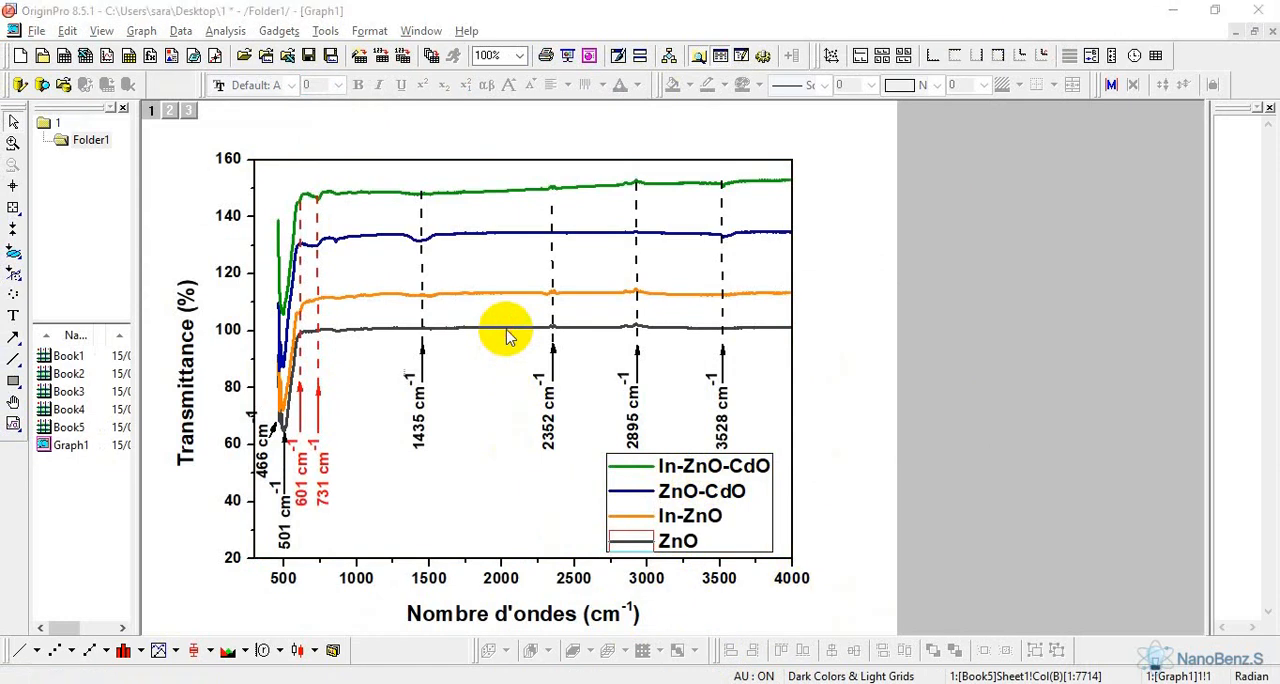
Set the line width of the plotted spectra to 4 in the plot properties and apply it
double_click(508, 190)
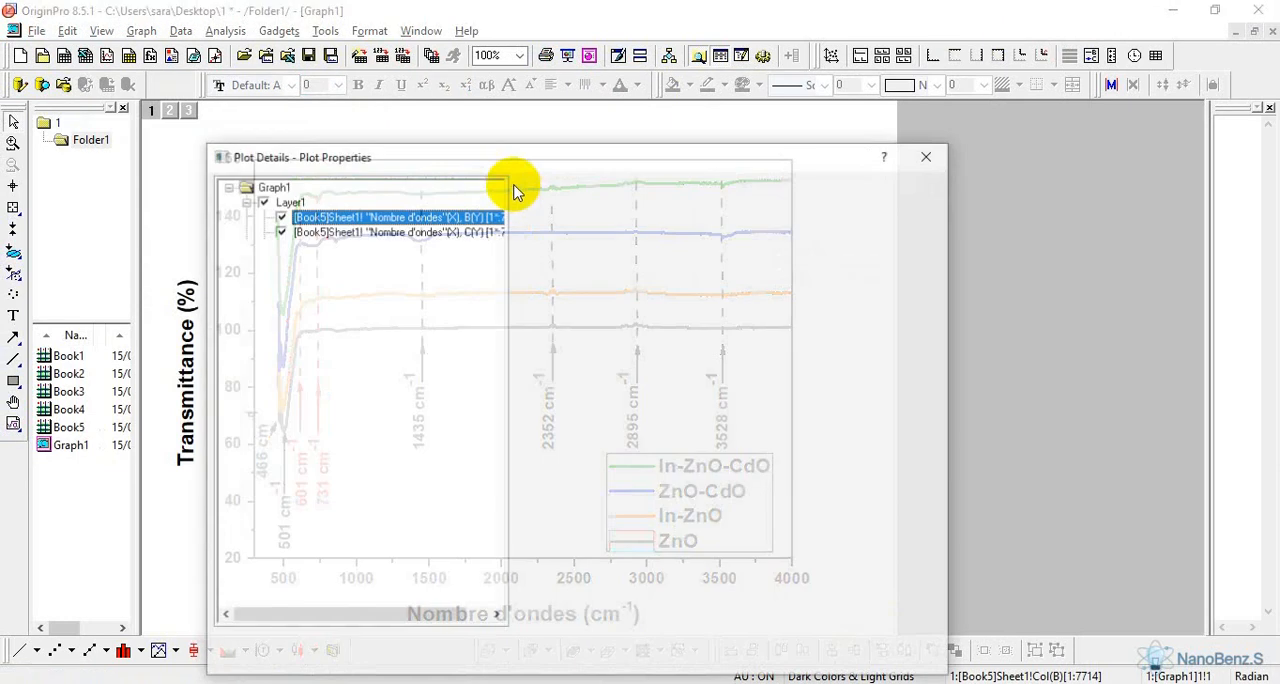
click(550, 188)
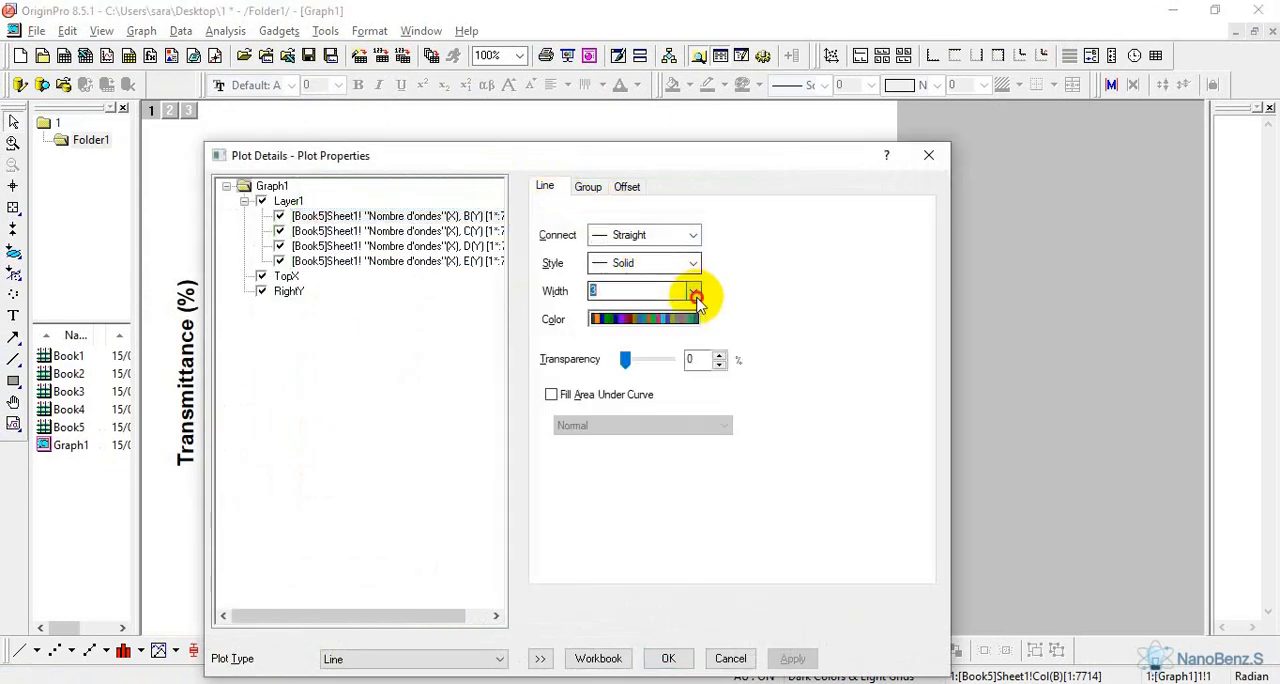
click(692, 291)
click(634, 383)
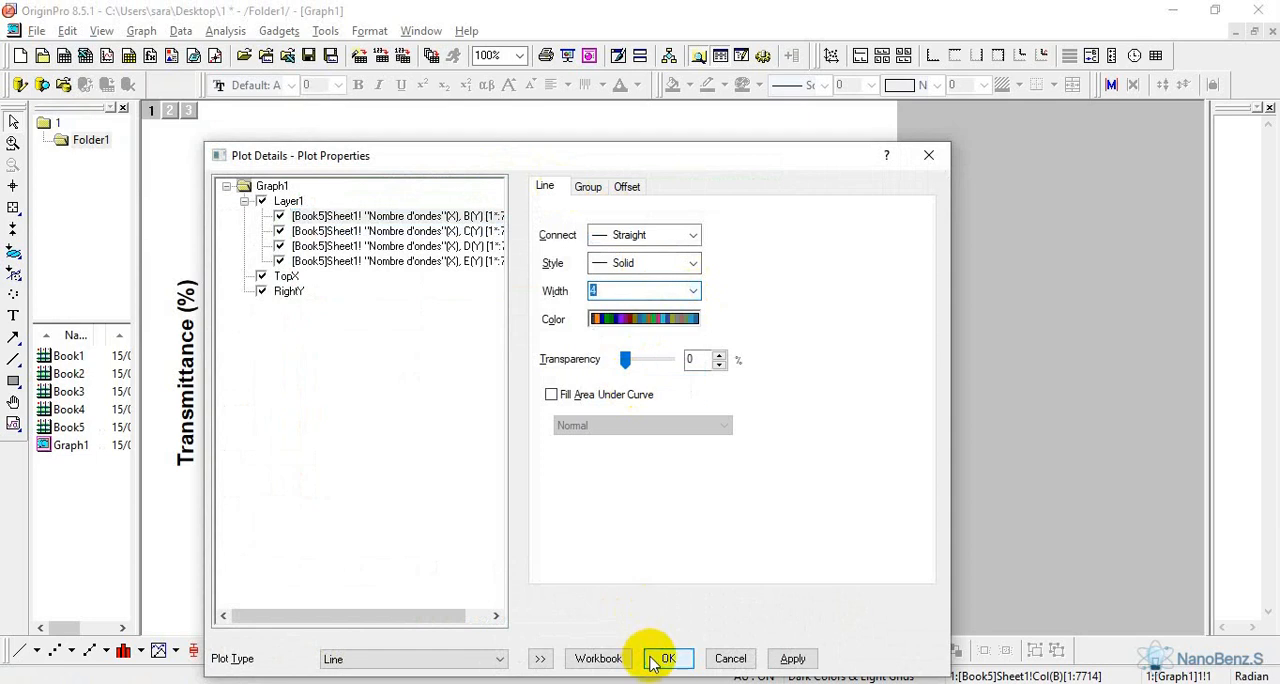
click(658, 658)
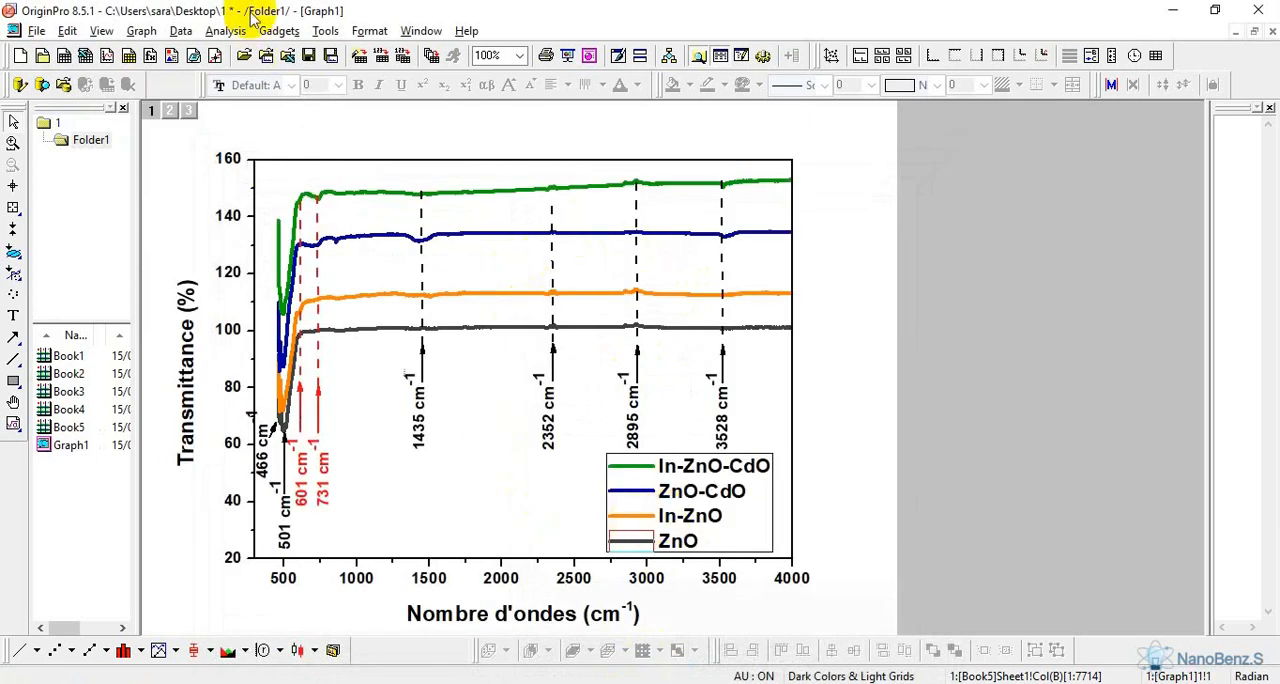
Copy the finished graph and switch to Word to paste it into the blank document
click(66, 31)
click(100, 116)
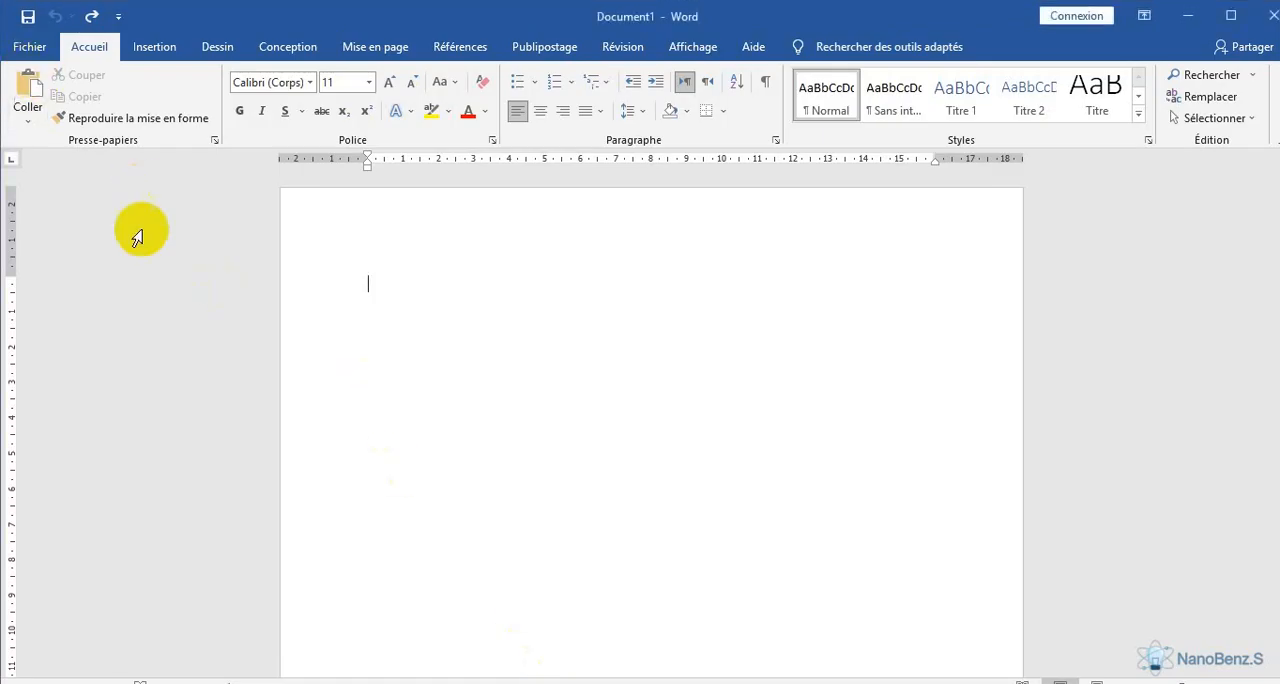
click(28, 88)
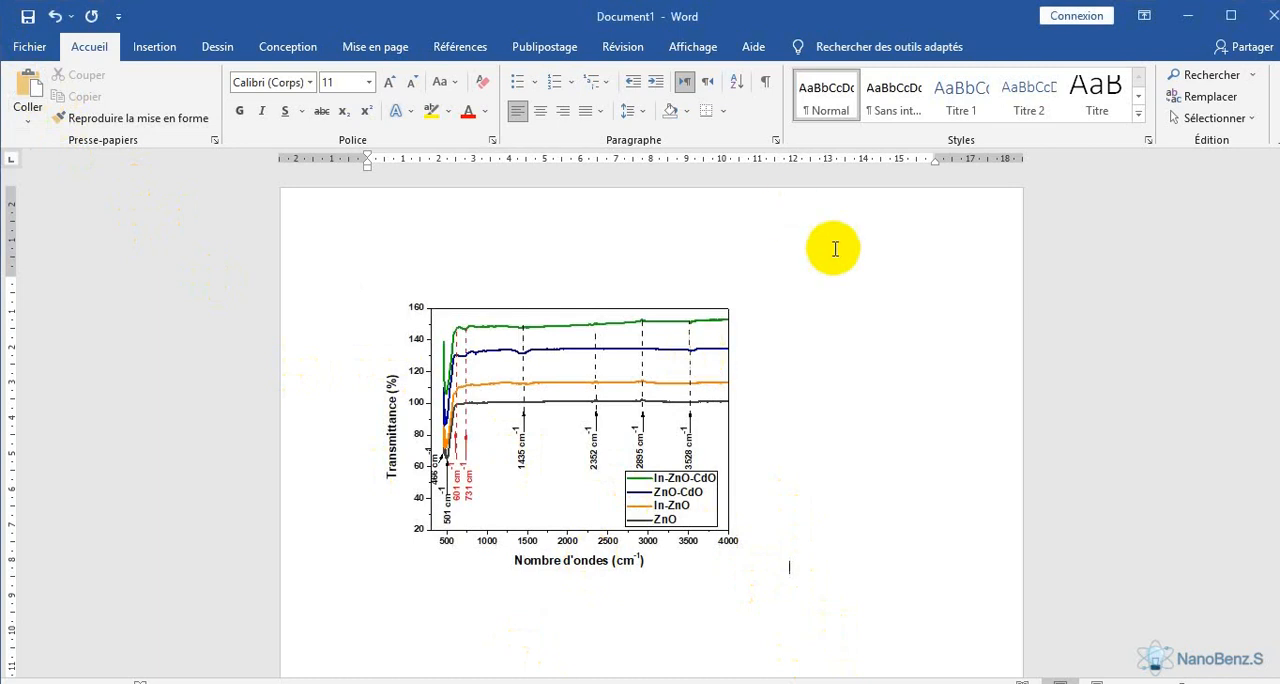
Enlarge the pasted graph proportionally from its upper-right corner until it nearly fills the text width, and deselect it
click(716, 403)
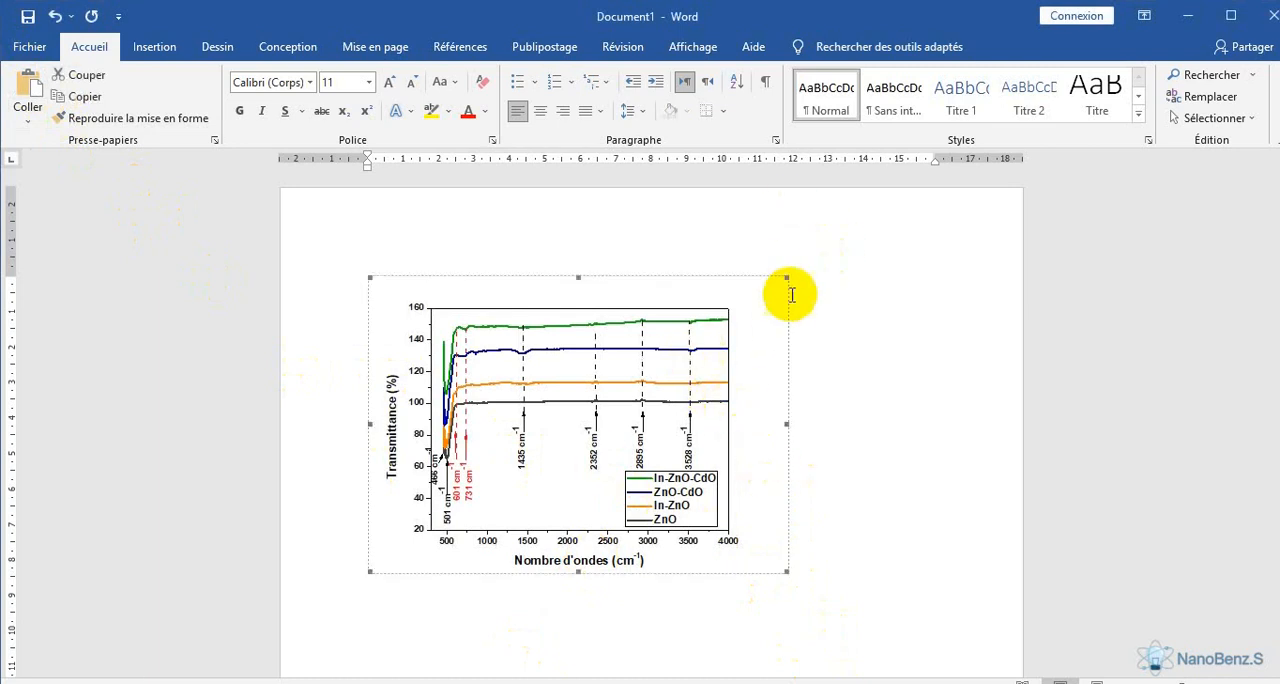
drag(783, 276, 852, 233)
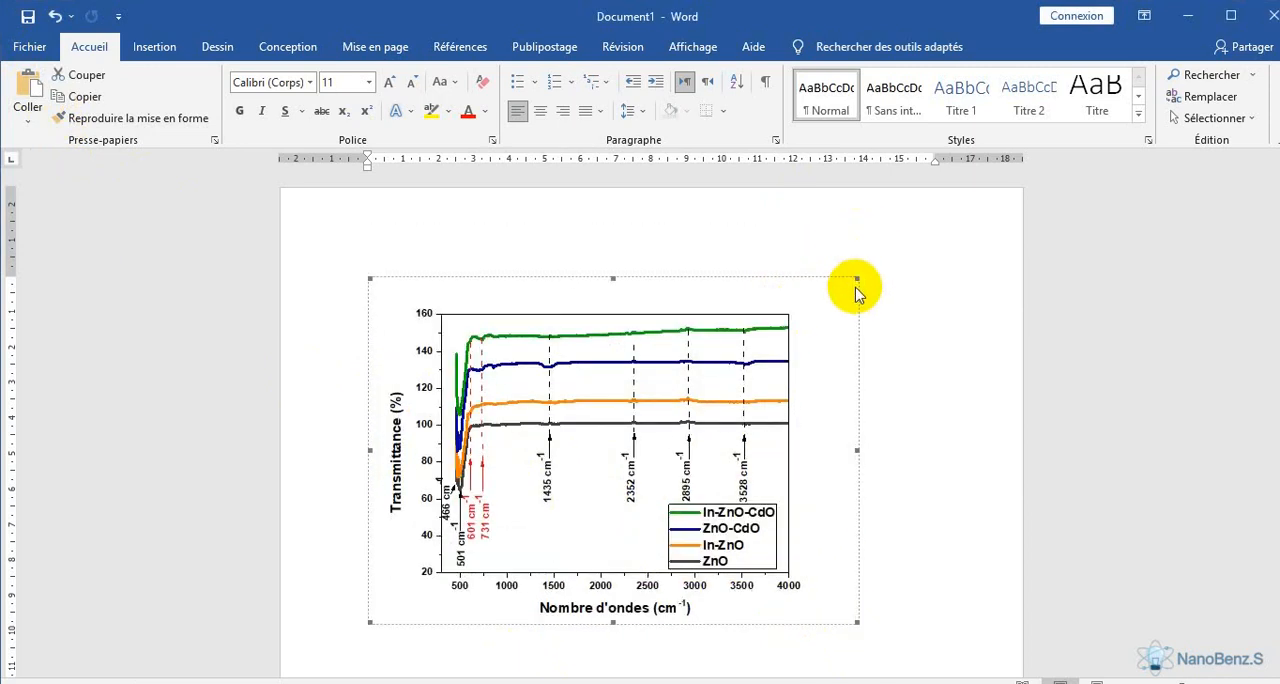
drag(860, 277, 897, 257)
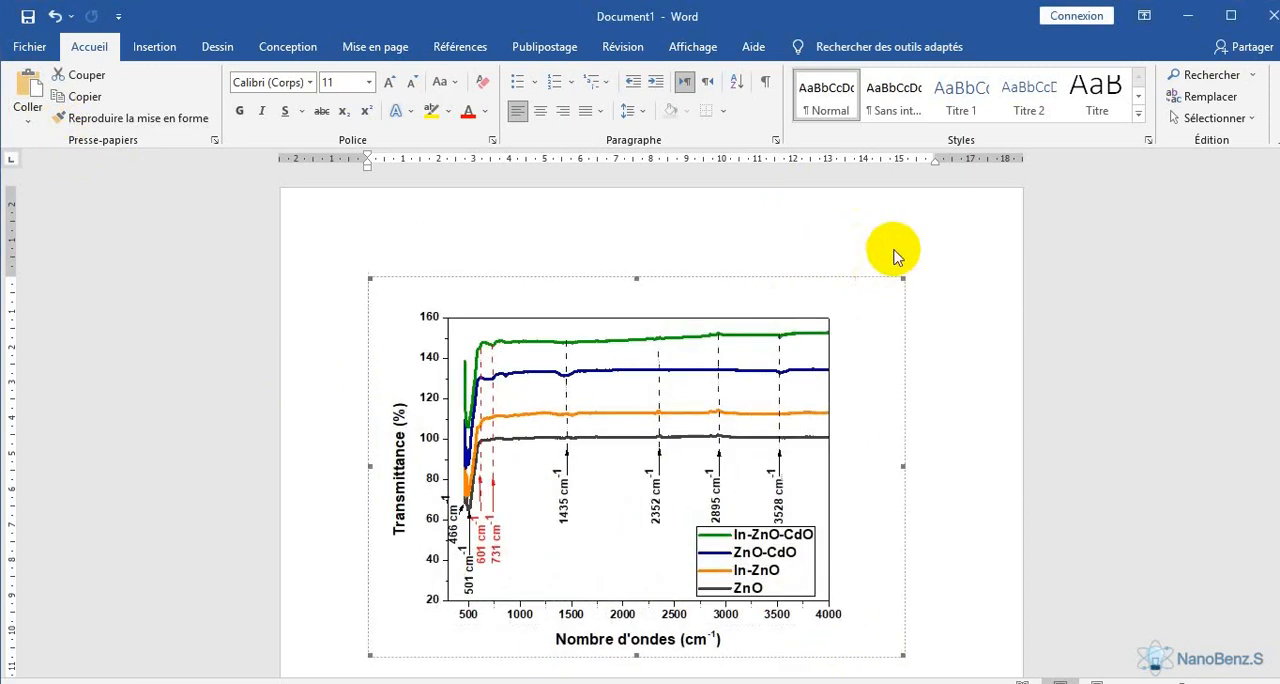
click(920, 466)
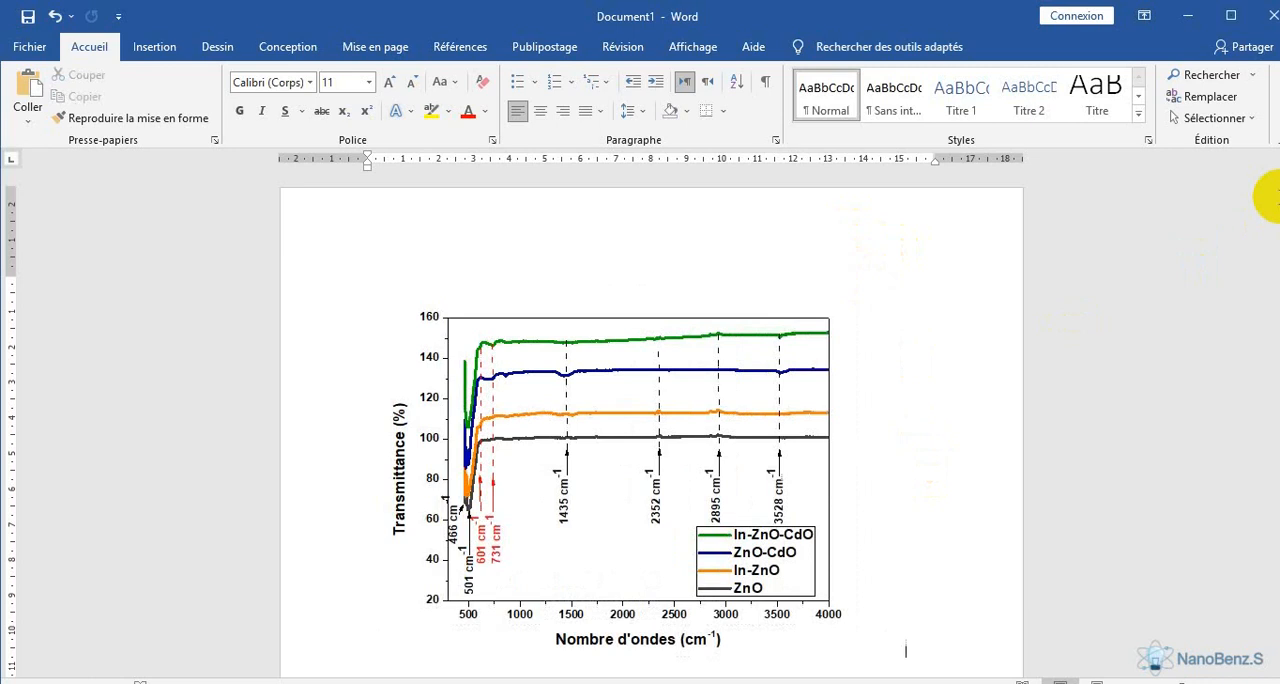